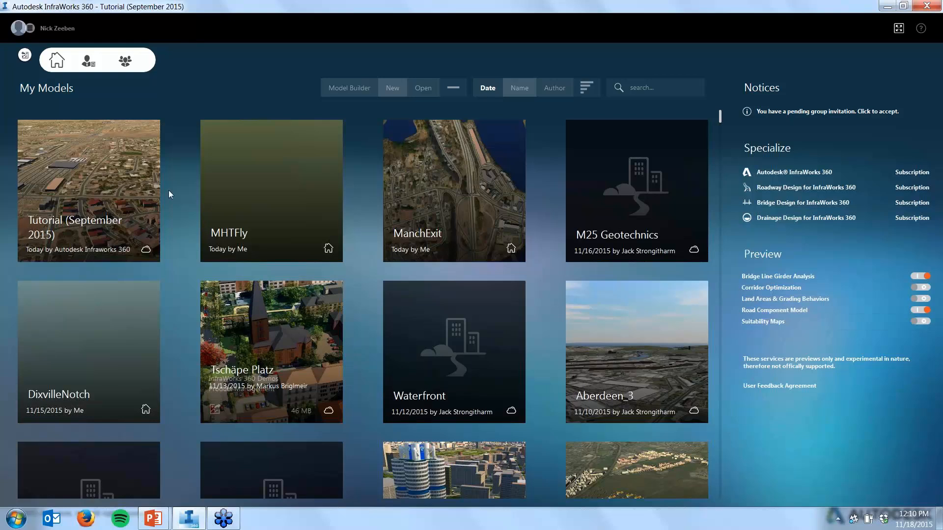
Open the Tutorial (September 2015) model and start a new component road from the roadway design tools
left_click(137, 144)
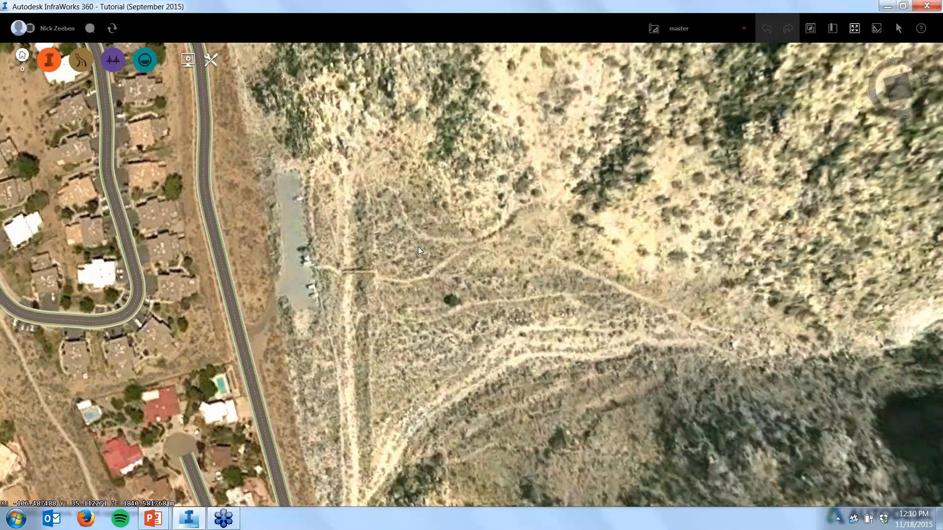
mouse_move(86, 65)
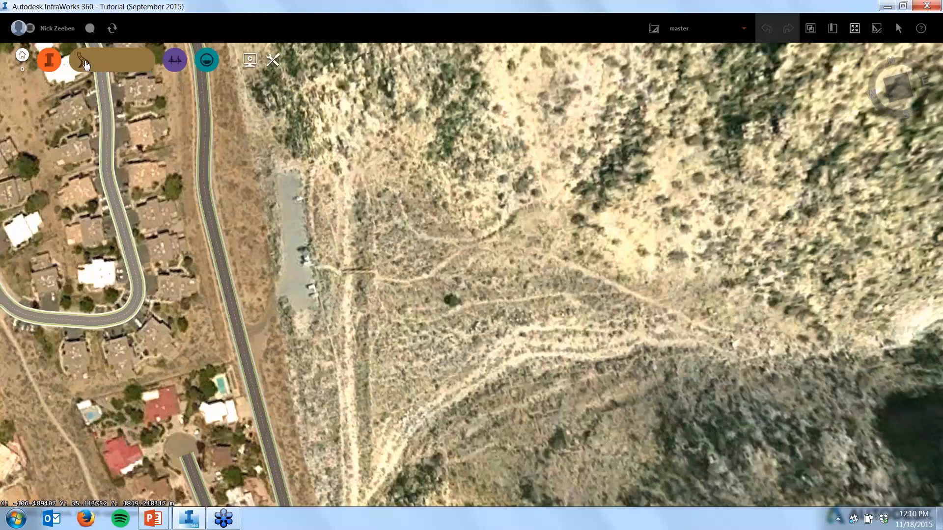
left_click(155, 62)
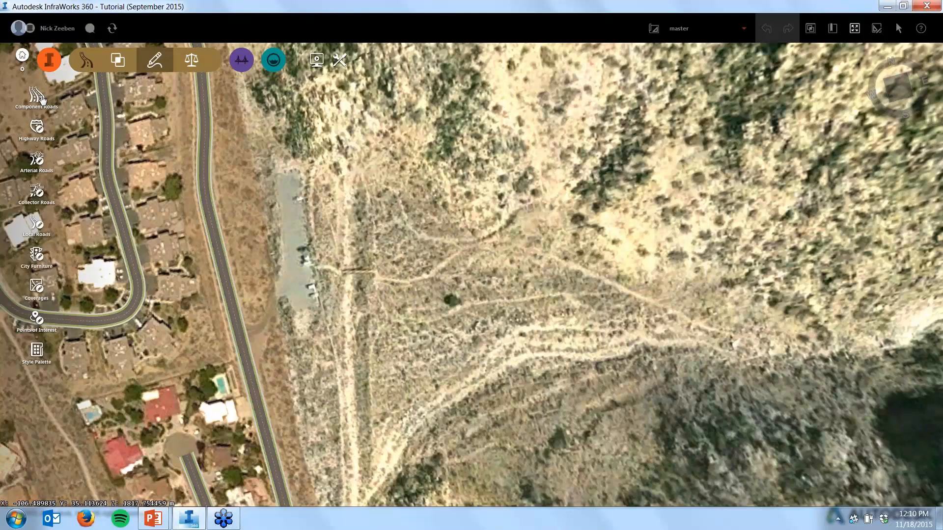
left_click(43, 100)
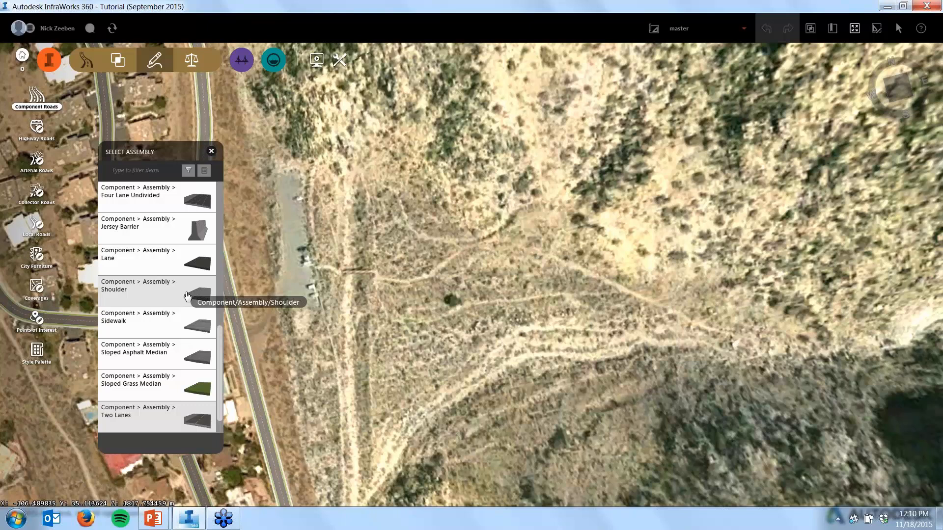
Draw a straight component road about 145 m long across the open hillside, using the Lane assembly
scroll(189, 275, "down", 1)
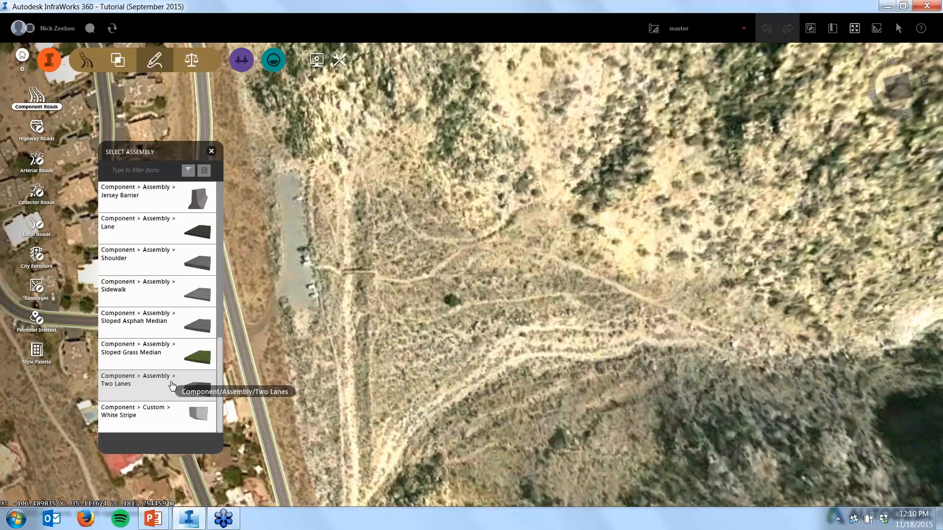
scroll(171, 386, "up", 3)
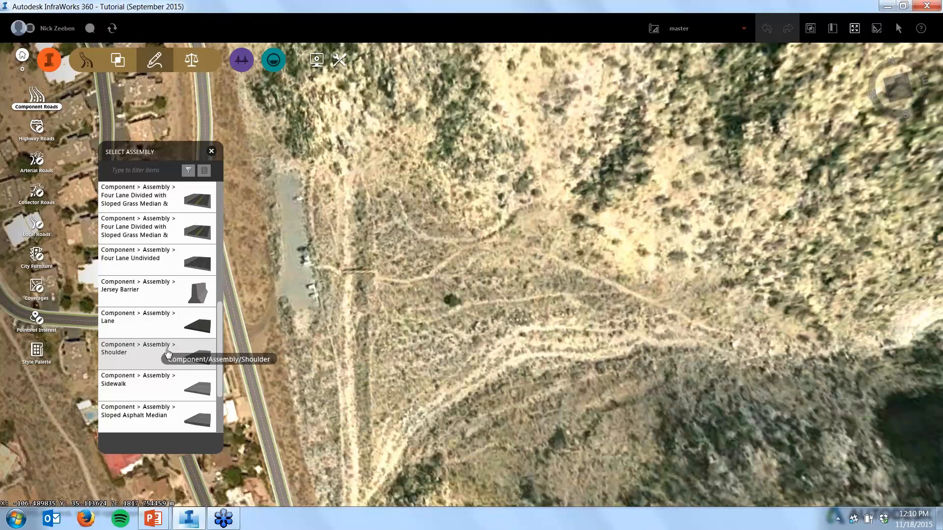
scroll(161, 388, "down", 1)
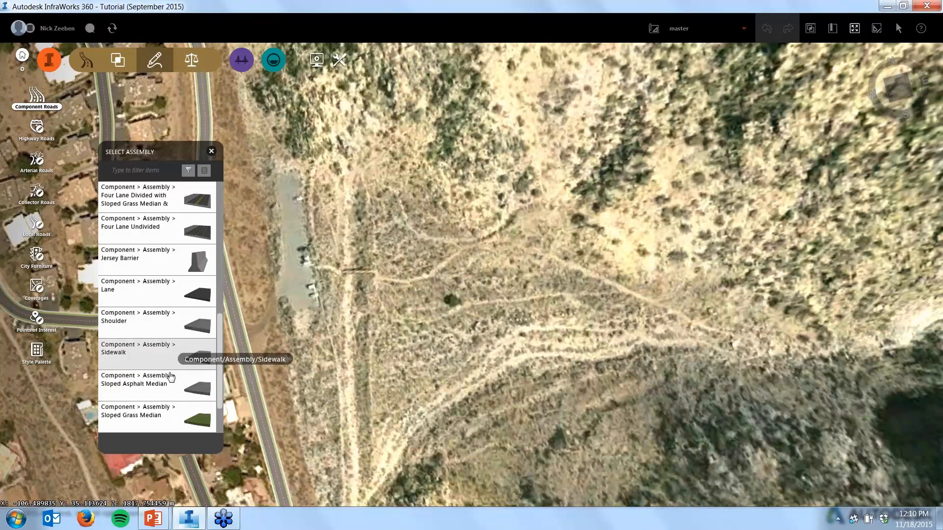
scroll(165, 389, "down", 1)
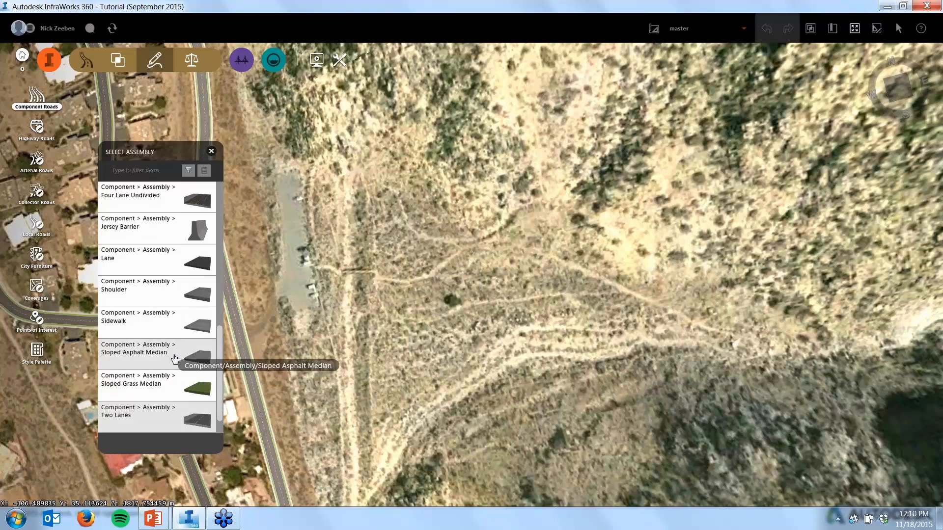
scroll(167, 400, "down", 1)
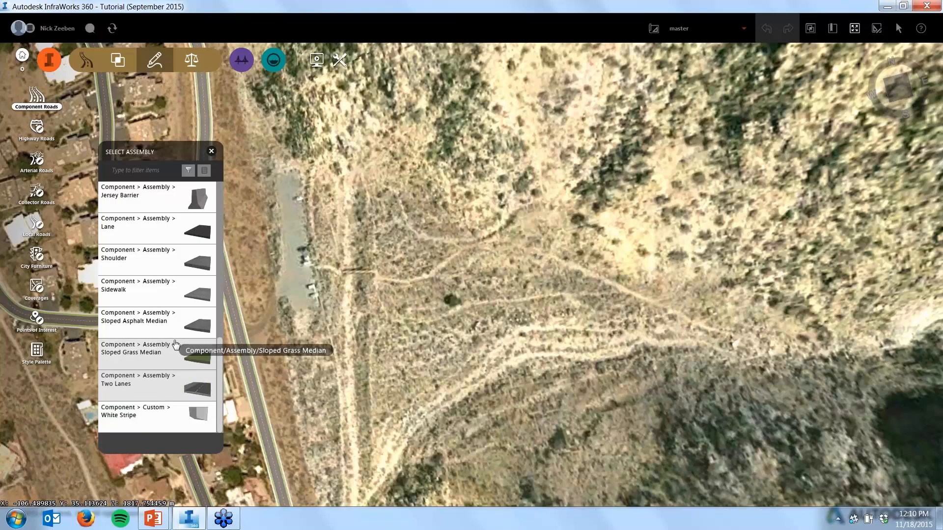
scroll(176, 335, "up", 1)
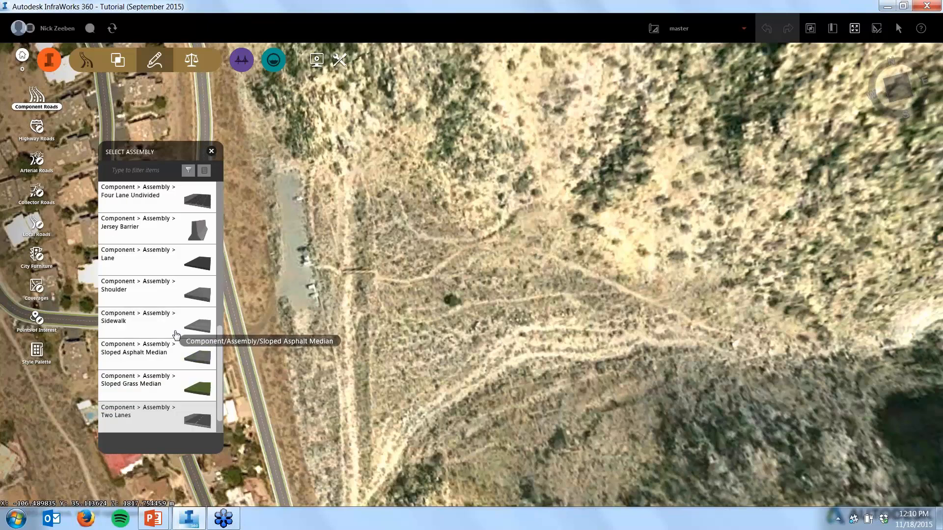
scroll(176, 336, "up", 3)
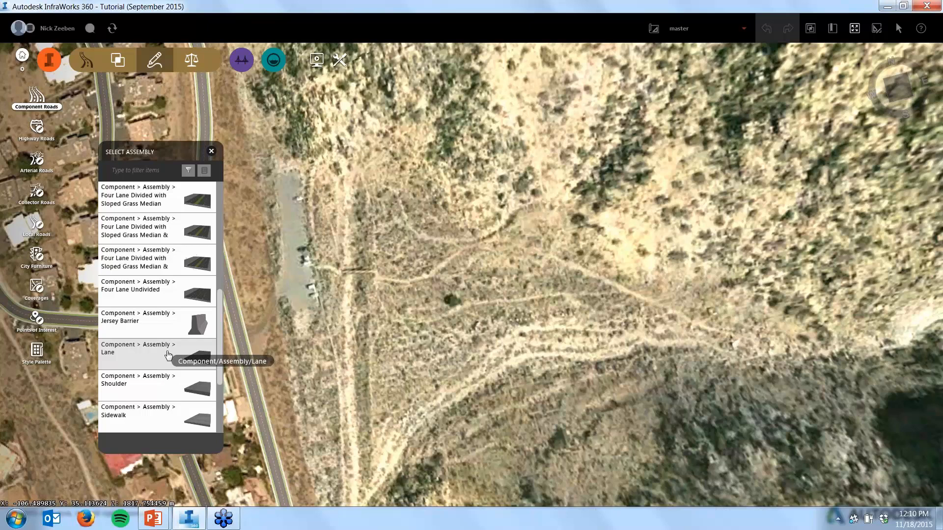
left_click(168, 355)
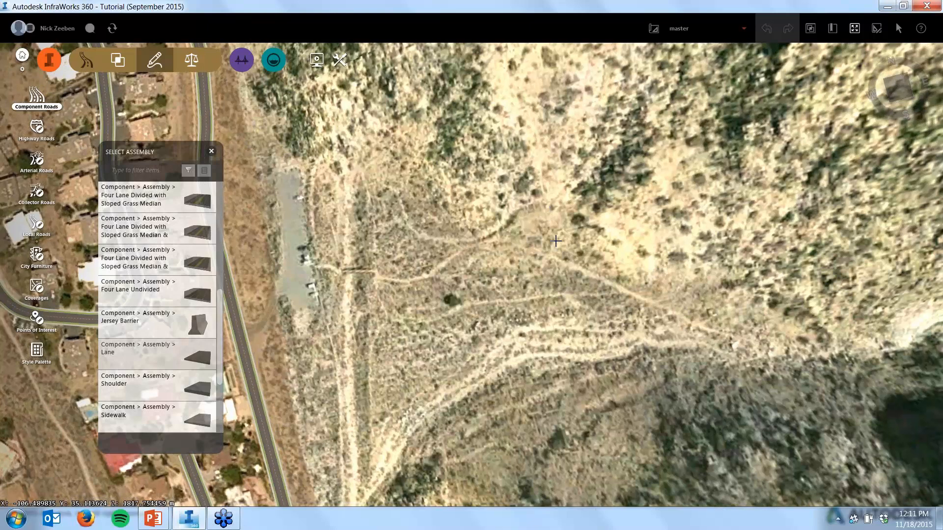
left_click(550, 212)
left_click(548, 345)
double_click(552, 466)
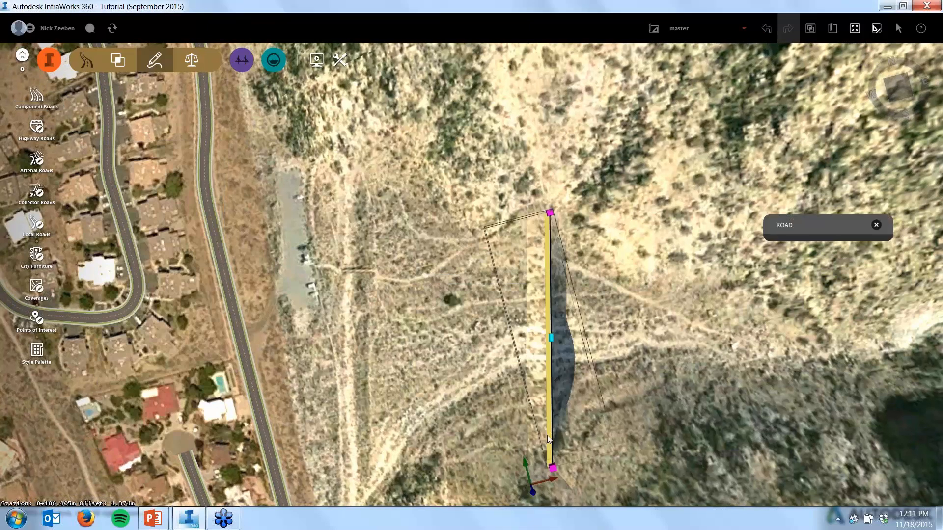
Examine the near end of the new single-lane road up close in a tilted perspective view
scroll(541, 467, "up", 2)
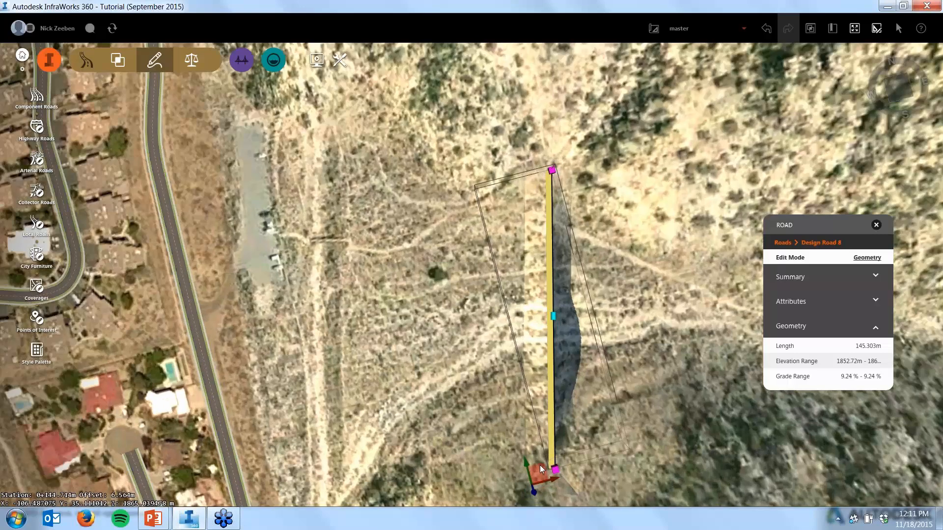
scroll(541, 469, "up", 2)
middle_click_drag(541, 464, 575, 406)
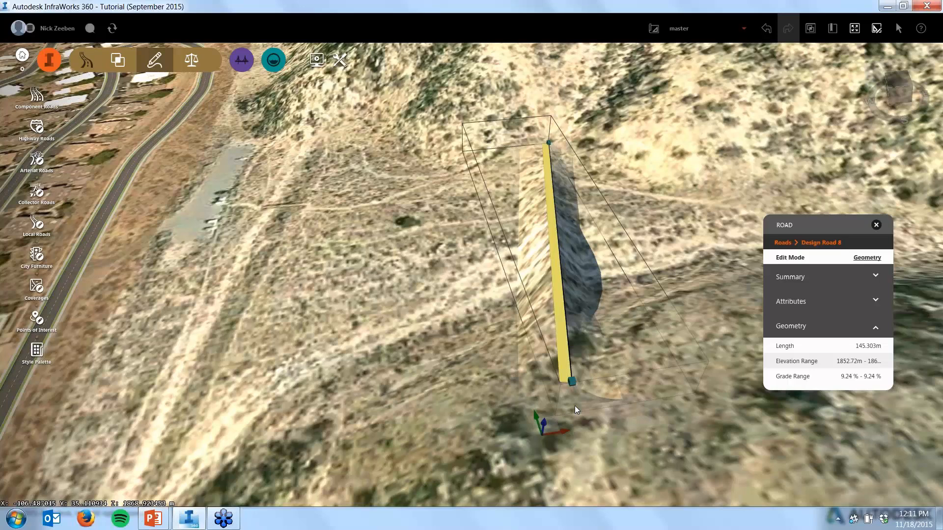
scroll(574, 409, "up", 2)
scroll(549, 382, "up", 4)
scroll(545, 348, "down", 2)
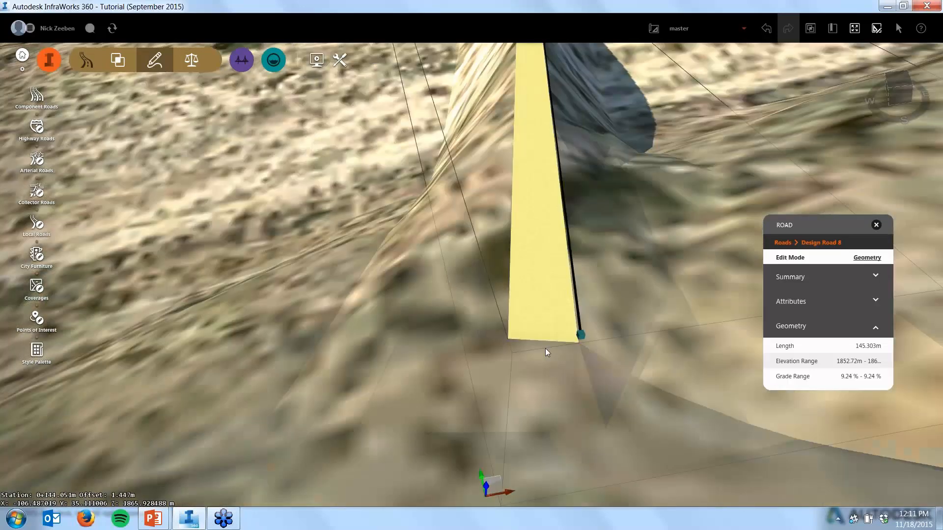
scroll(545, 349, "down", 4)
scroll(540, 346, "up", 4)
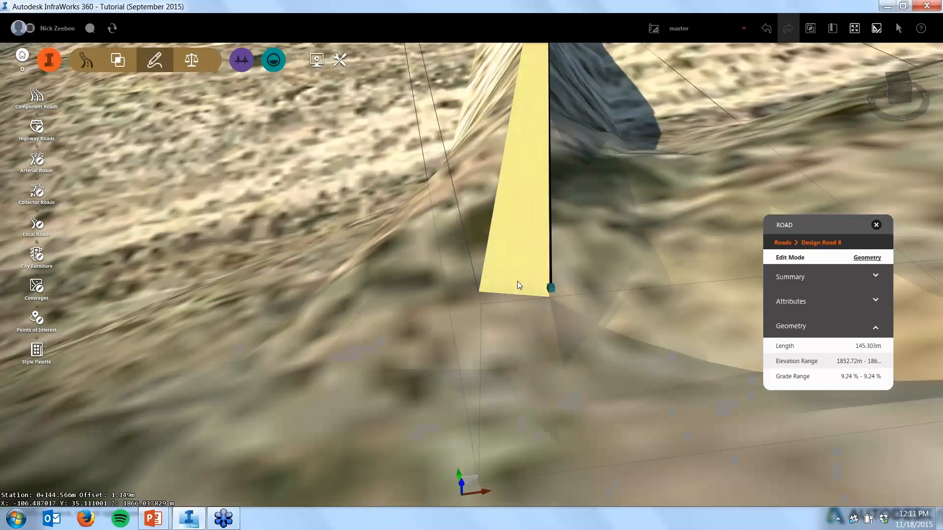
scroll(487, 333, "up", 4)
scroll(483, 330, "up", 2)
scroll(485, 329, "down", 4)
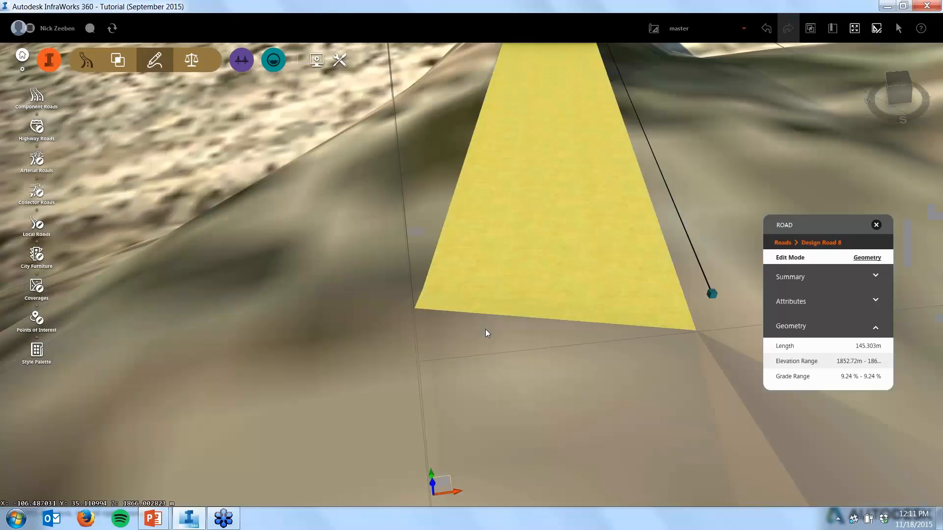
scroll(485, 329, "up", 4)
scroll(486, 358, "down", 2)
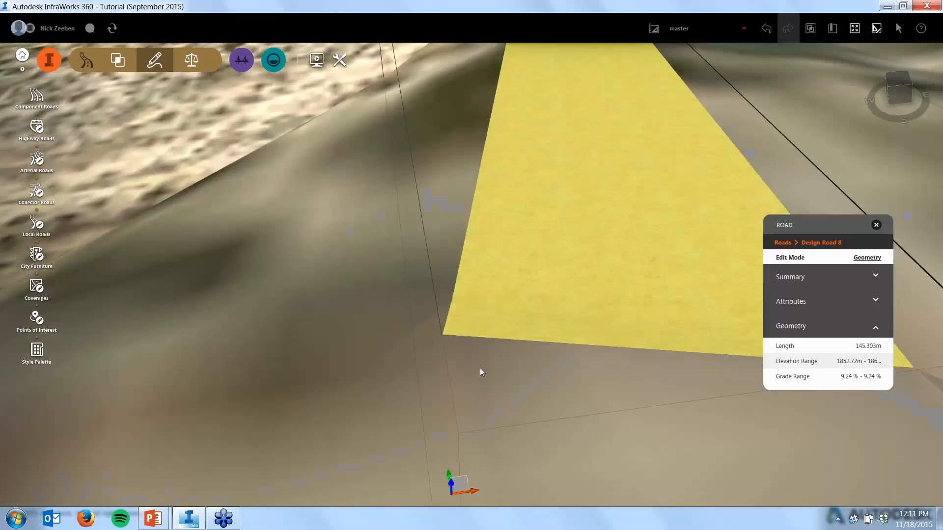
scroll(480, 368, "down", 5)
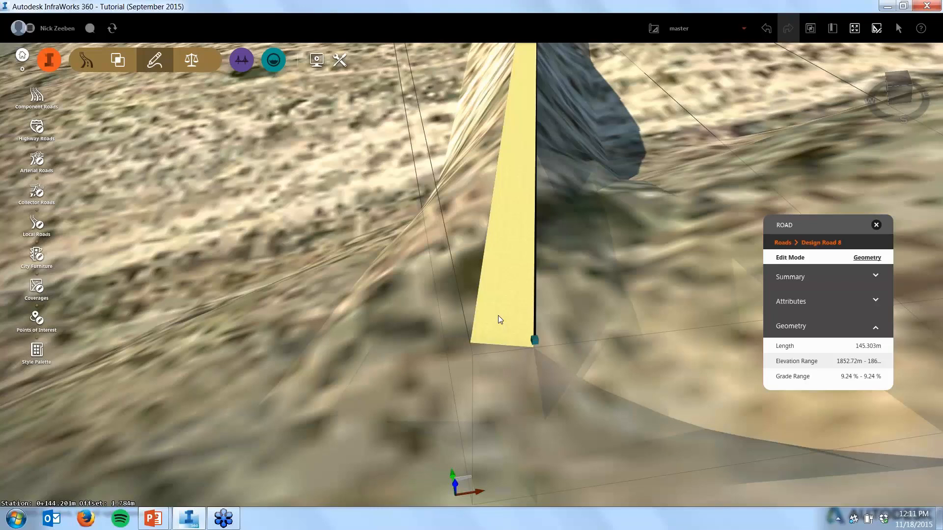
Select the road's lane component and set its width to 5 m
left_click(499, 318)
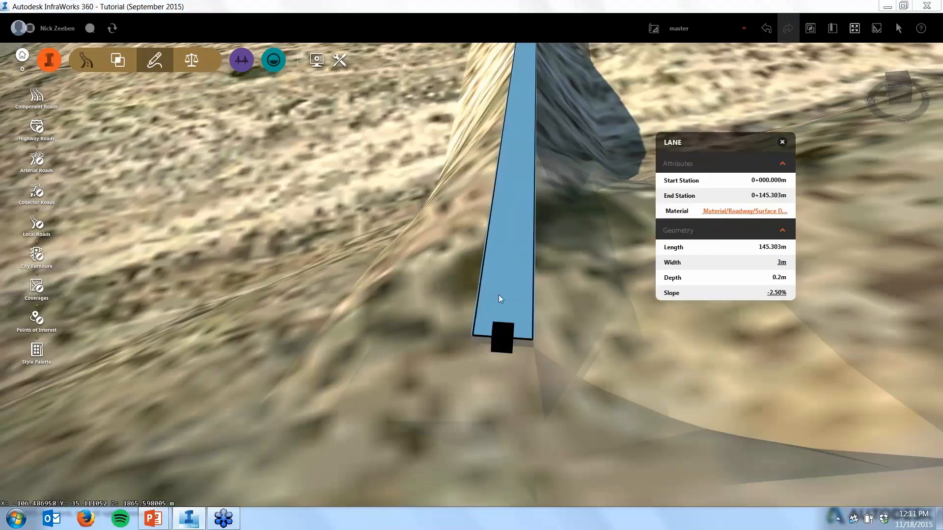
left_click(580, 303)
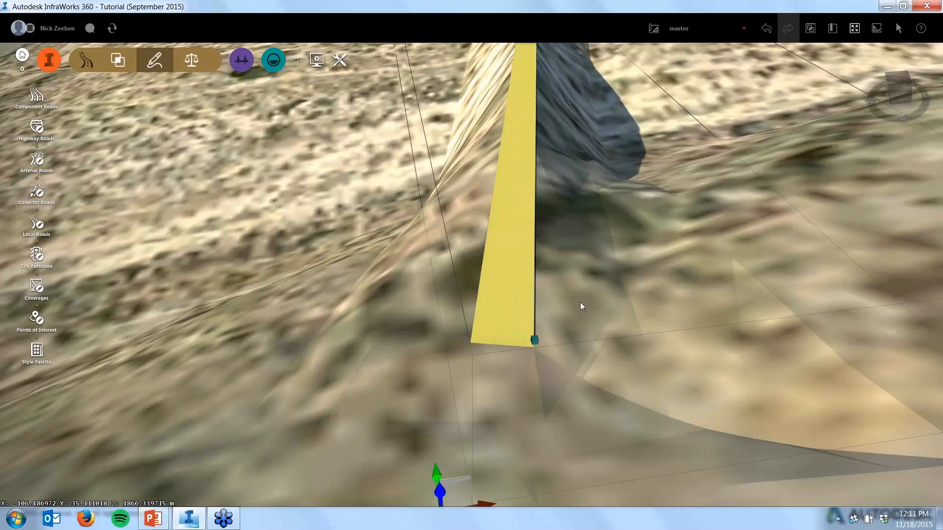
left_click(522, 299)
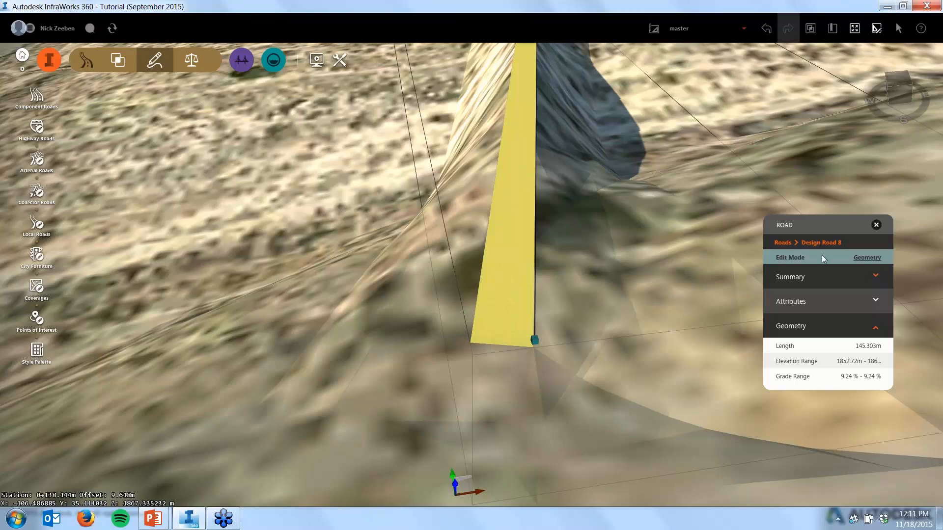
left_click(520, 259)
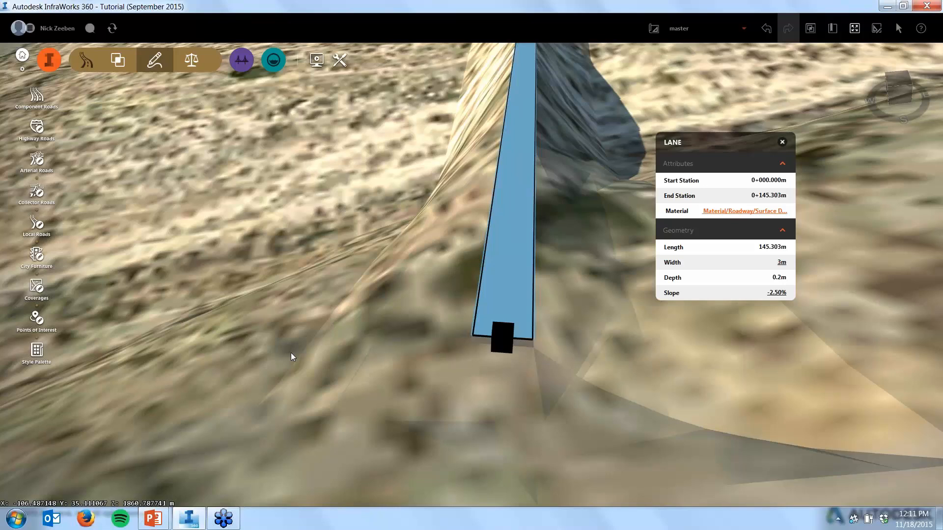
scroll(291, 352, "down", 3)
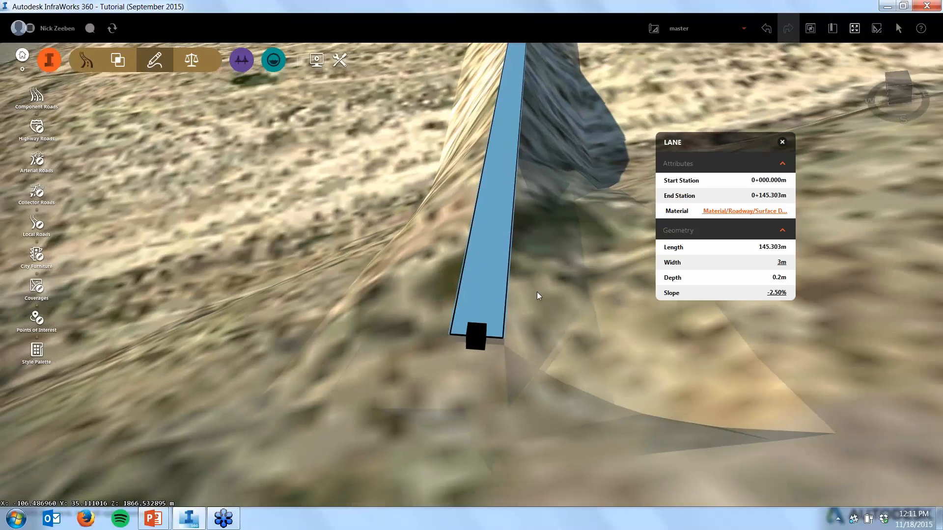
left_click(783, 266)
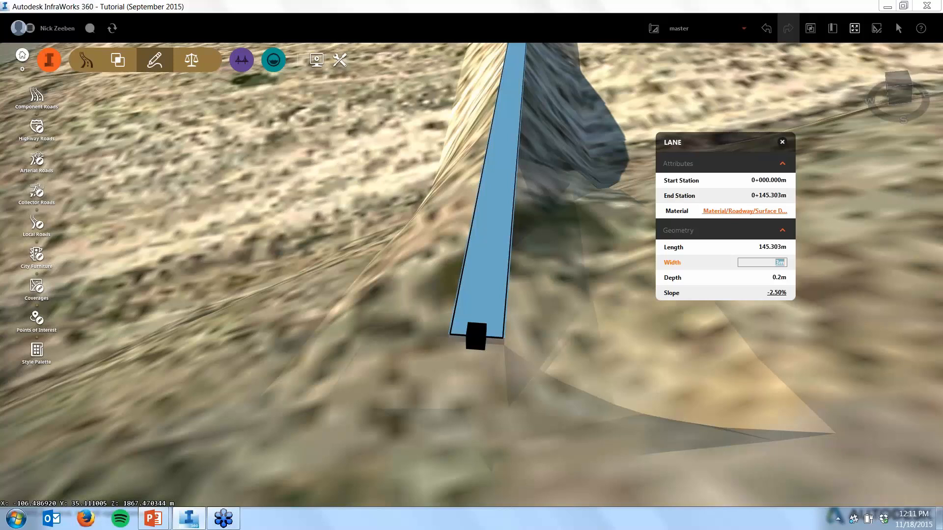
type("5")
key("Return")
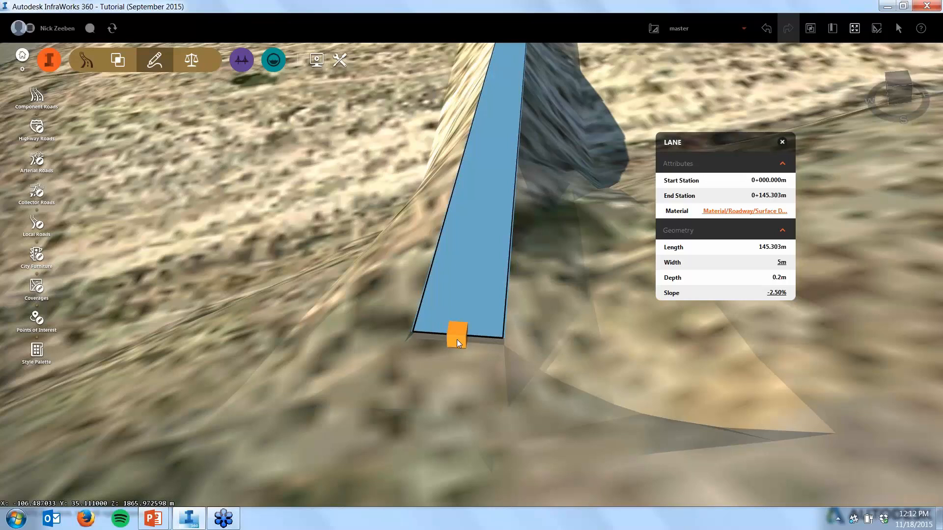
Set the selected lane's slope to -10%
scroll(456, 341, "up", 4)
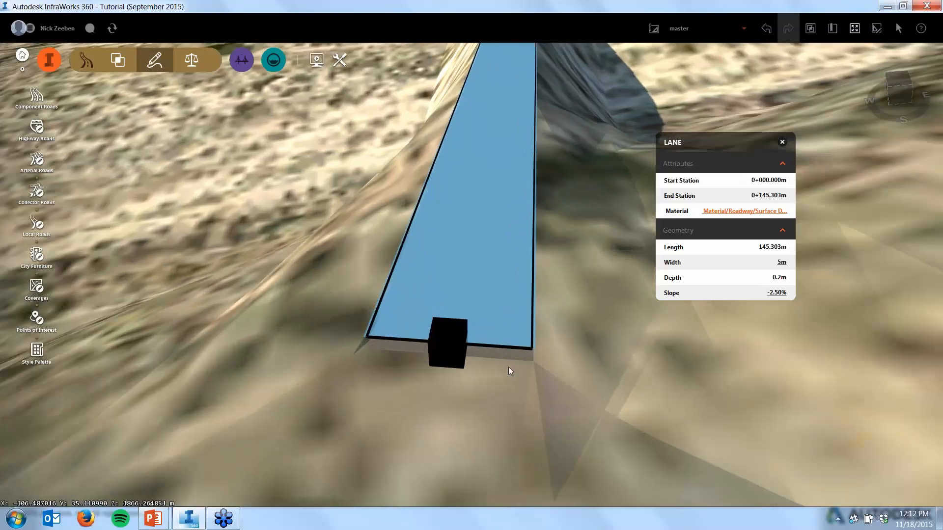
scroll(522, 355, "up", 3)
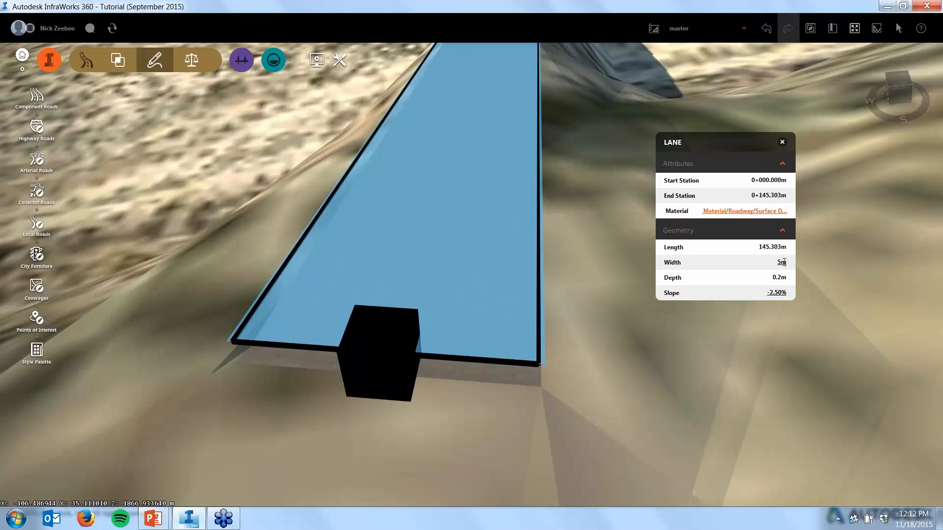
left_click(783, 293)
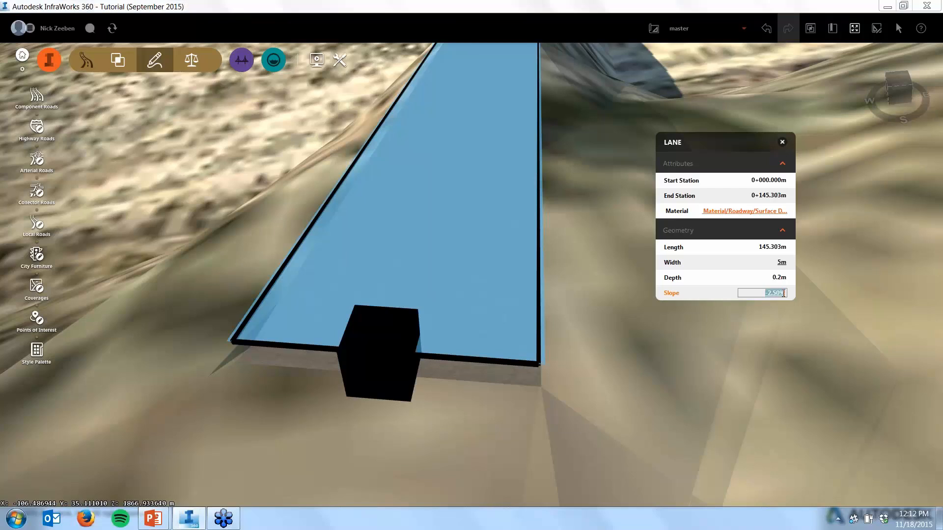
key("BackSpace")
type("-10")
key("Return")
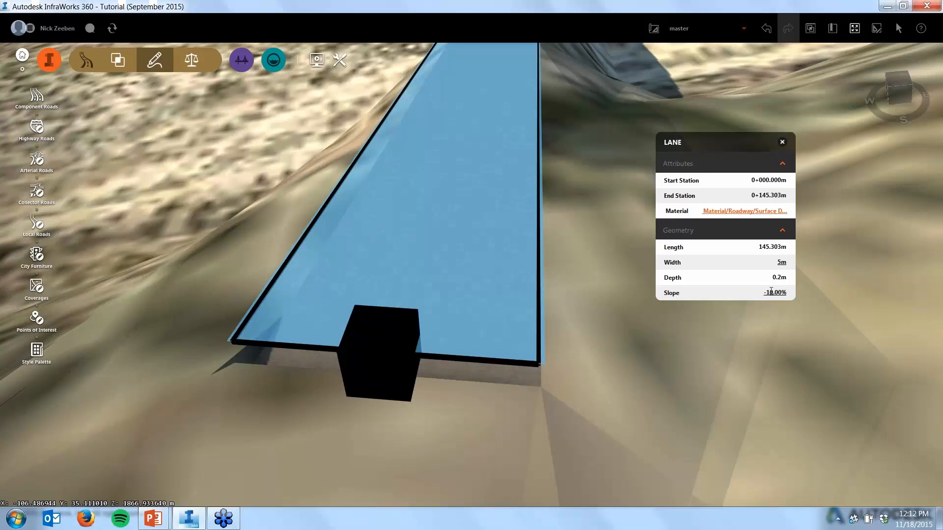
Leave the lane component selection and inspect the cross slope at the road's near end from a low angle
left_click(521, 414)
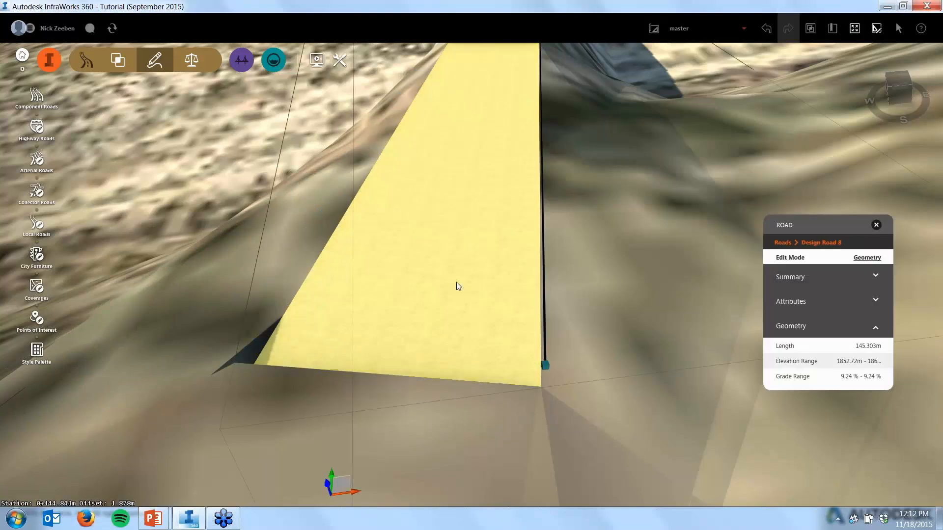
scroll(483, 258, "down", 3)
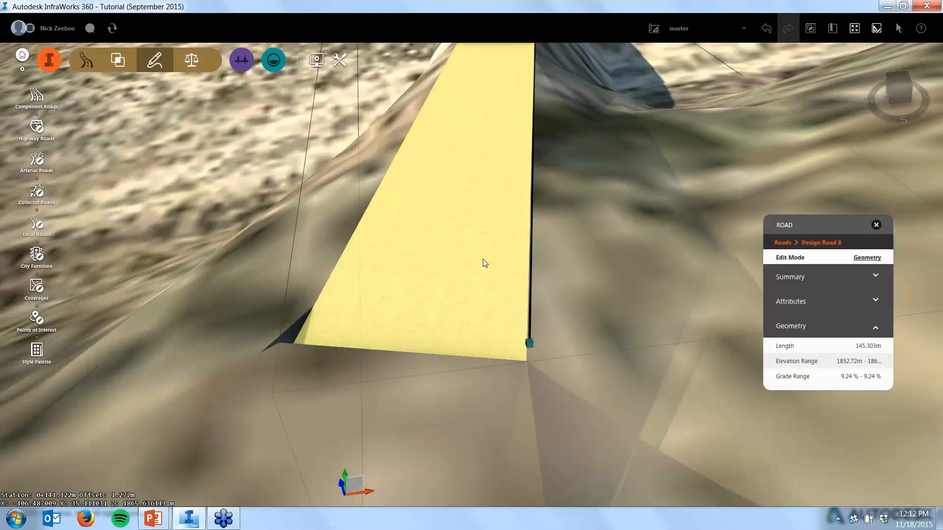
scroll(449, 329, "down", 4)
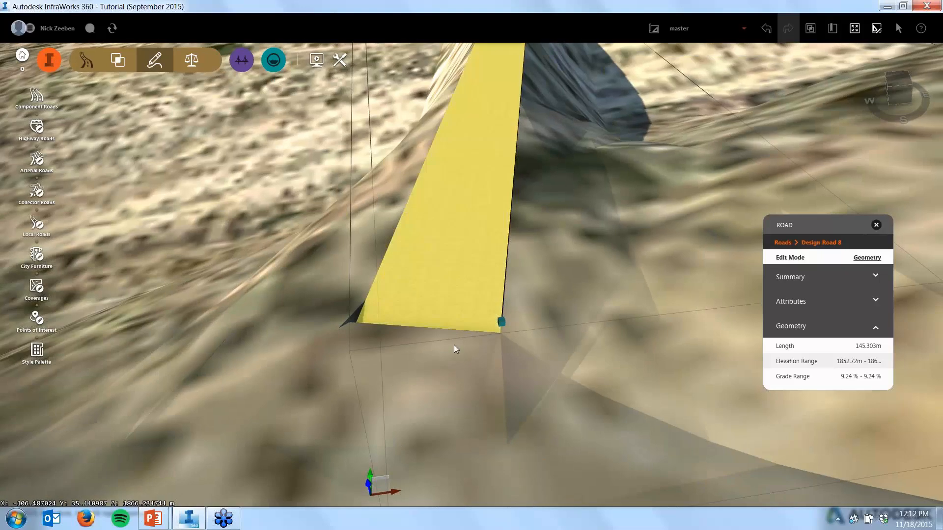
scroll(469, 289, "up", 2)
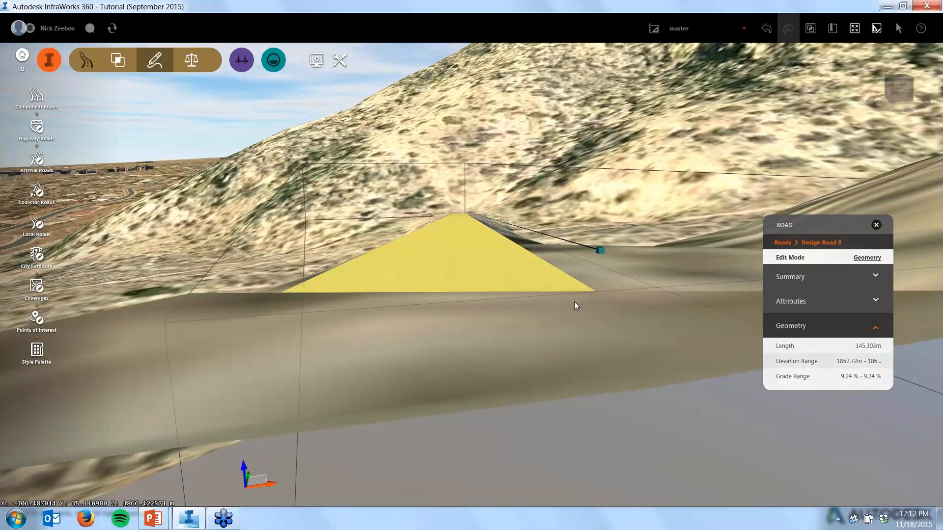
Select the lane component of the single-lane road for editing
scroll(432, 358, "down", 1)
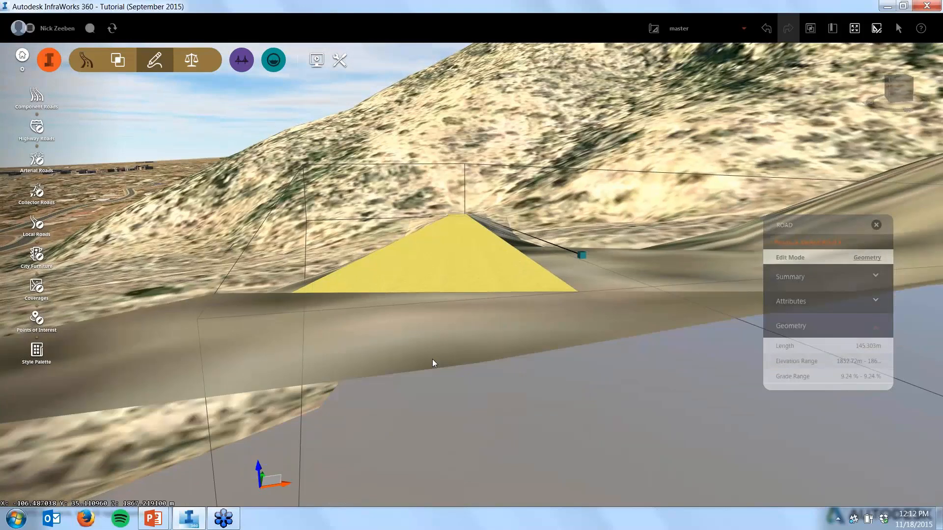
left_click_drag(432, 359, 432, 387)
scroll(416, 349, "down", 1)
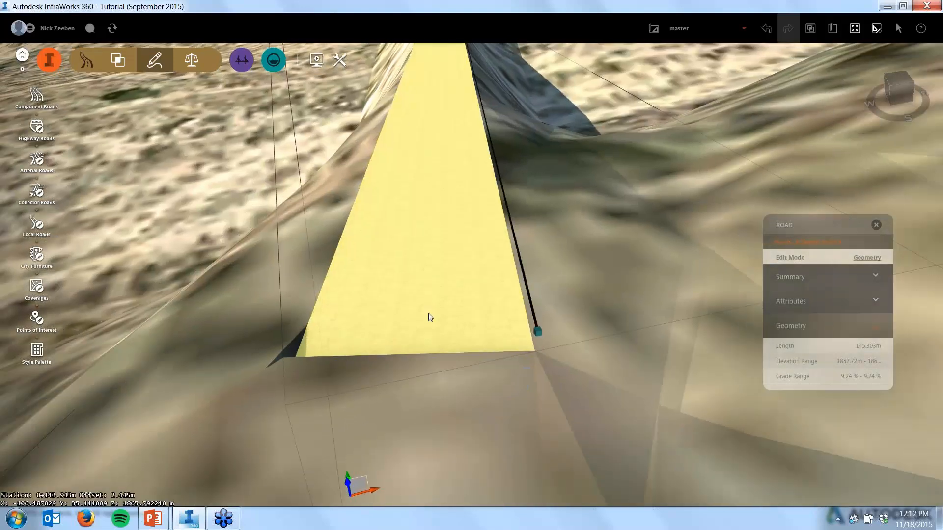
left_click(396, 377)
left_click(412, 289)
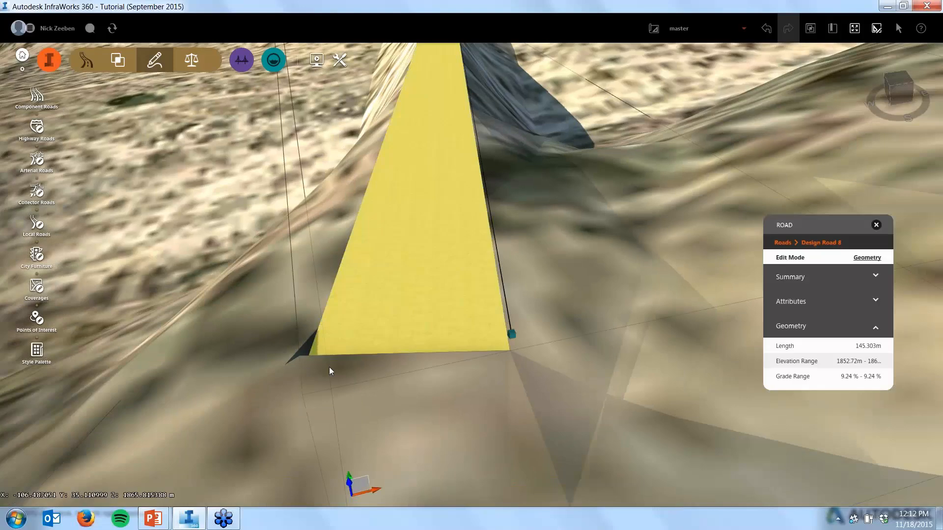
left_click(397, 244)
left_click(774, 211)
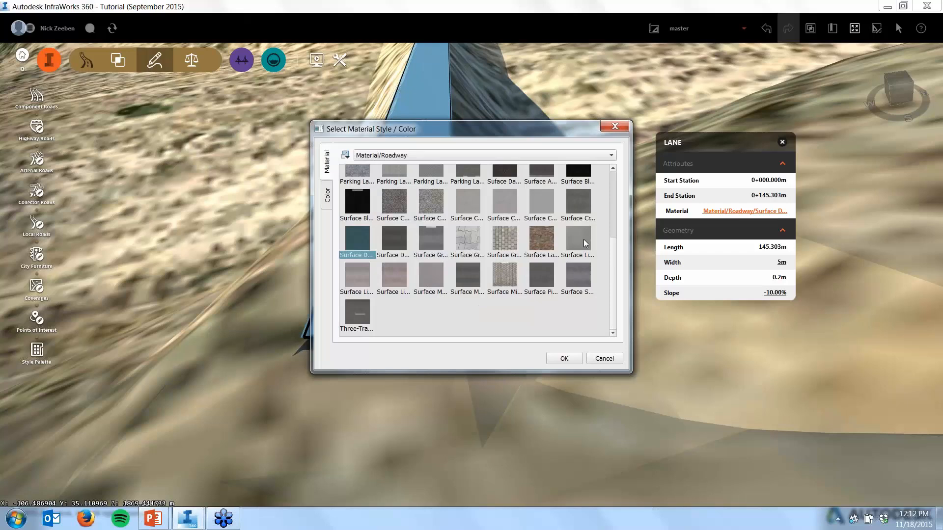
scroll(515, 212, "up", 3)
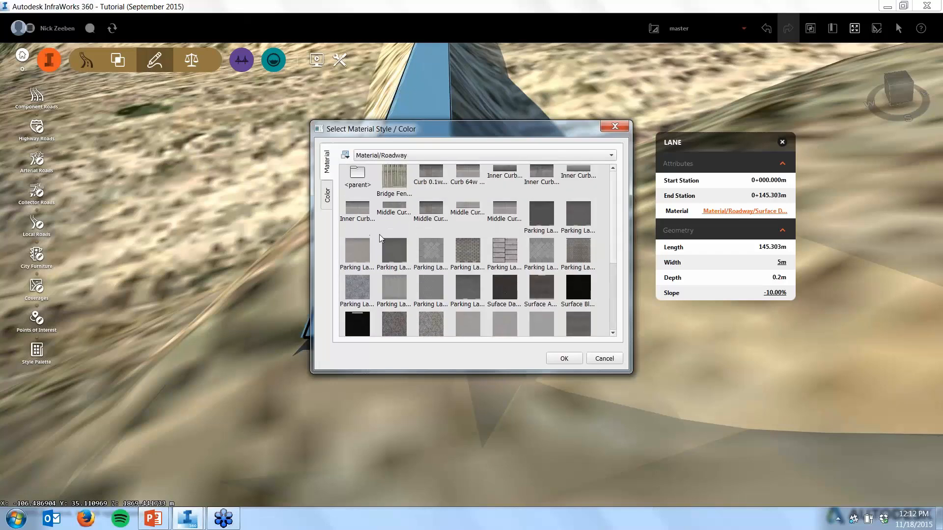
left_click(623, 127)
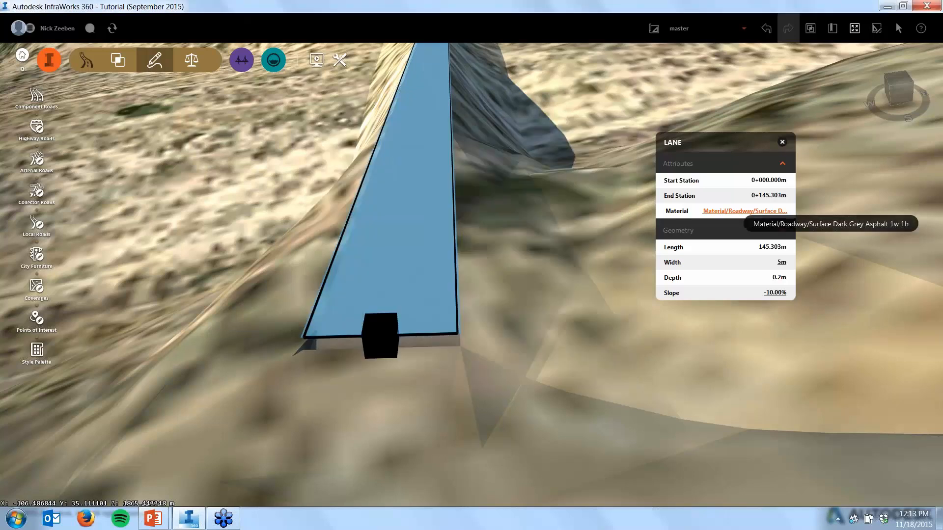
Replace the lane's asphalt material with the solid green basic color #00ff00
left_click(746, 211)
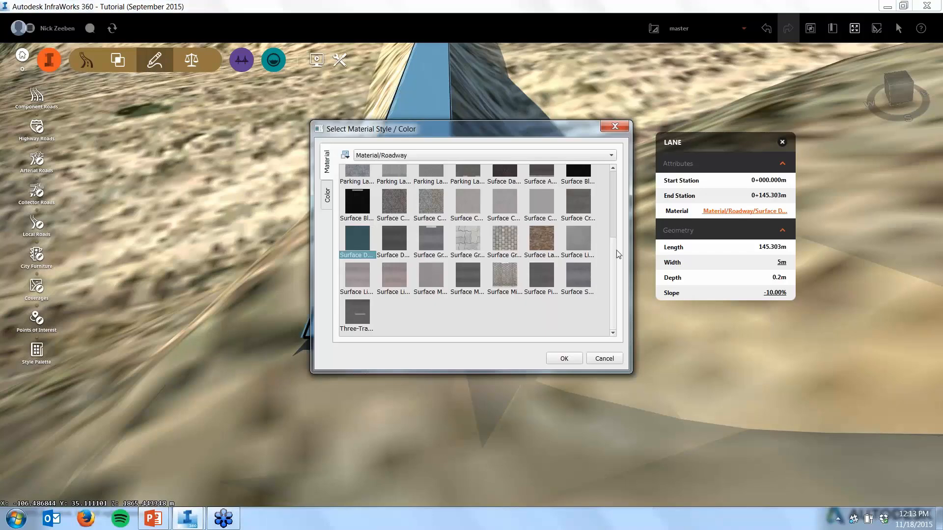
scroll(611, 173, "up", 3)
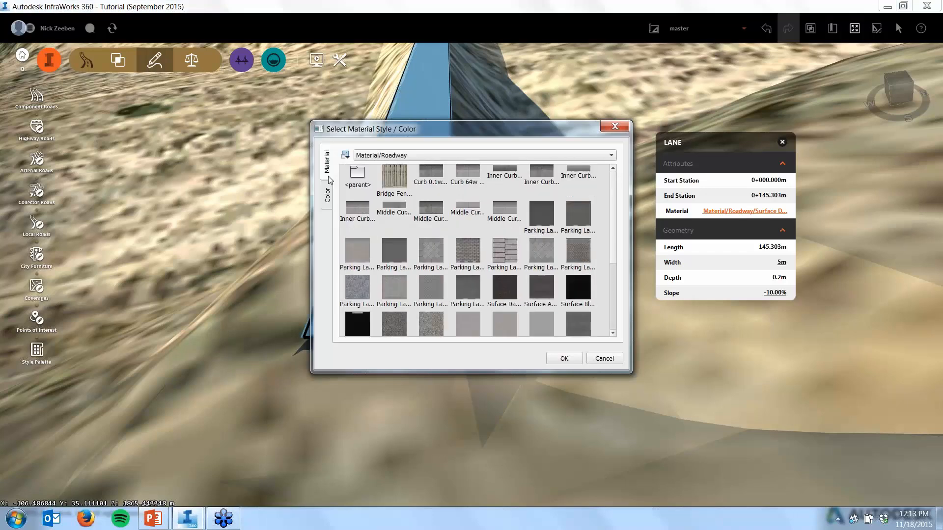
double_click(359, 178)
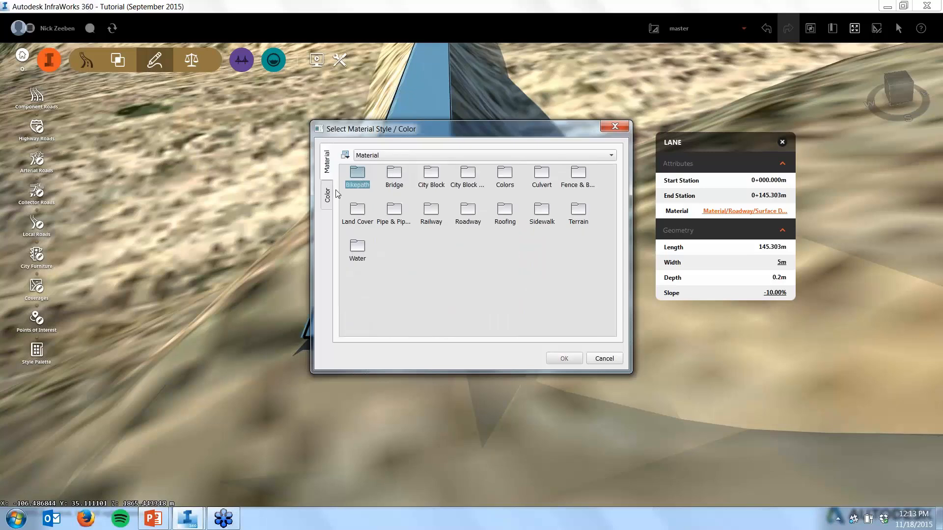
left_click(327, 196)
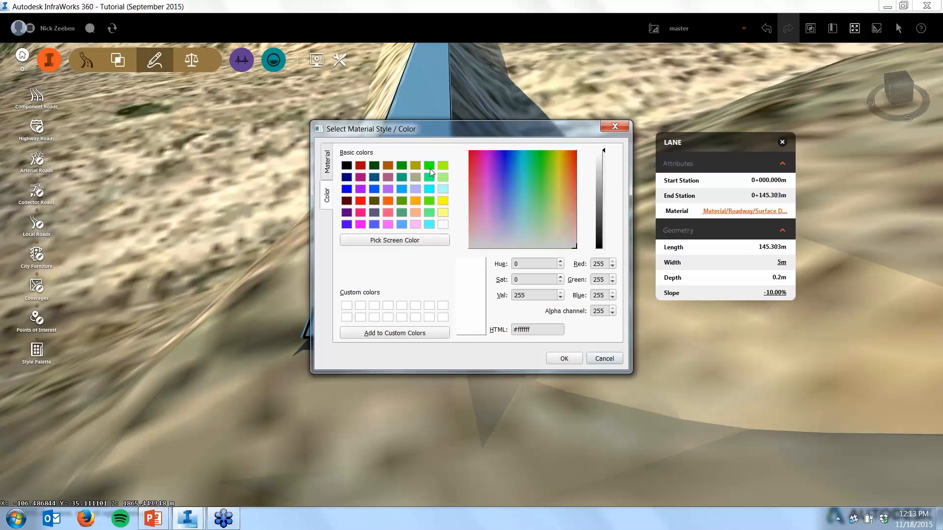
left_click(429, 166)
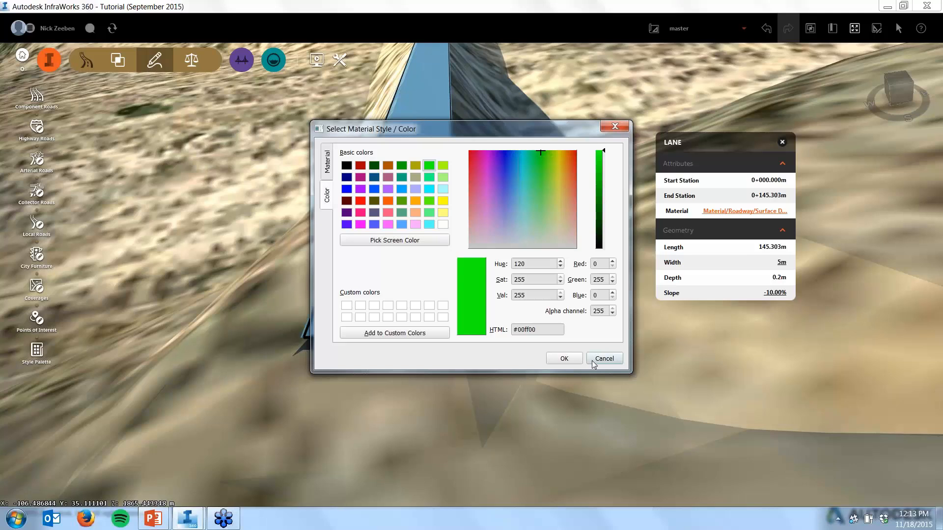
left_click(564, 359)
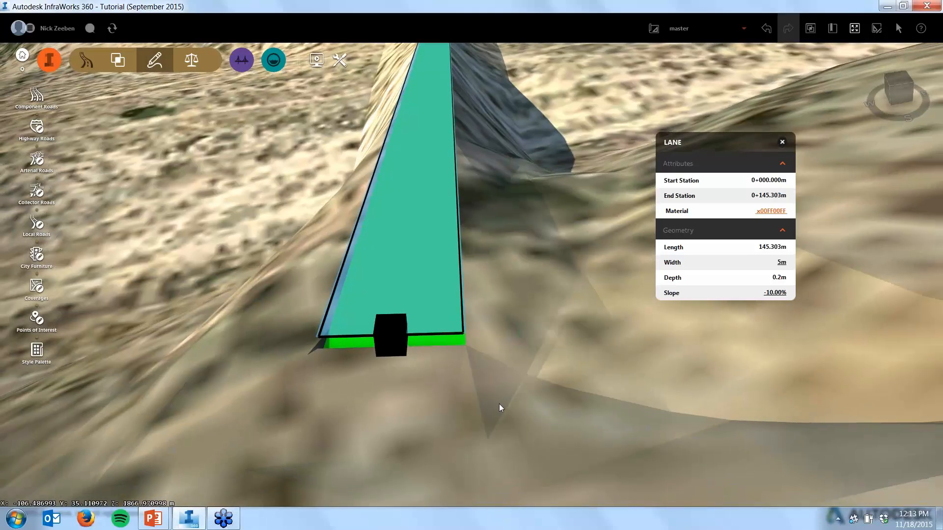
Leave the lane component selection and select the whole green road in geometry edit mode
left_click(436, 267)
left_click(436, 266)
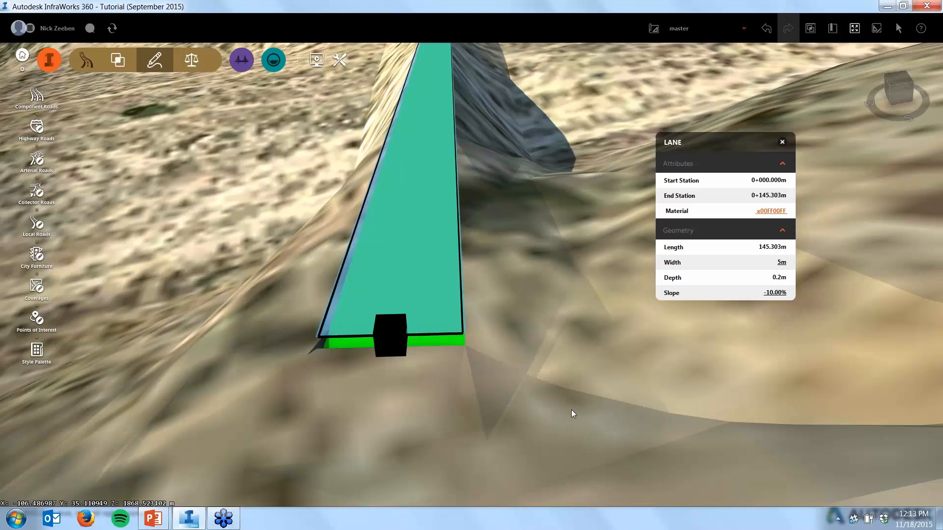
scroll(571, 410, "down", 5)
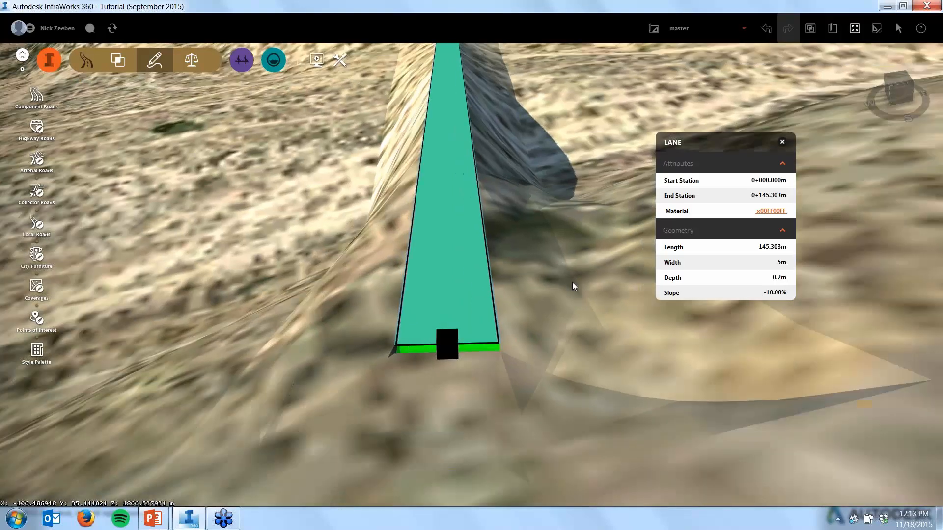
left_click_drag(573, 281, 566, 346)
scroll(565, 346, "down", 2)
left_click(567, 318)
left_click(488, 260)
left_click(482, 249)
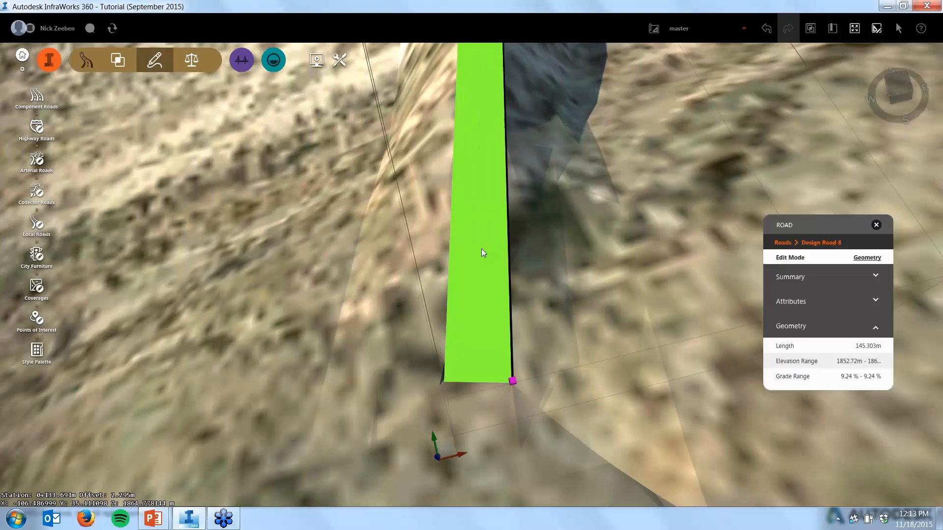
Add a cross section of the green road to the library under the name GreenLane
right_click(483, 250)
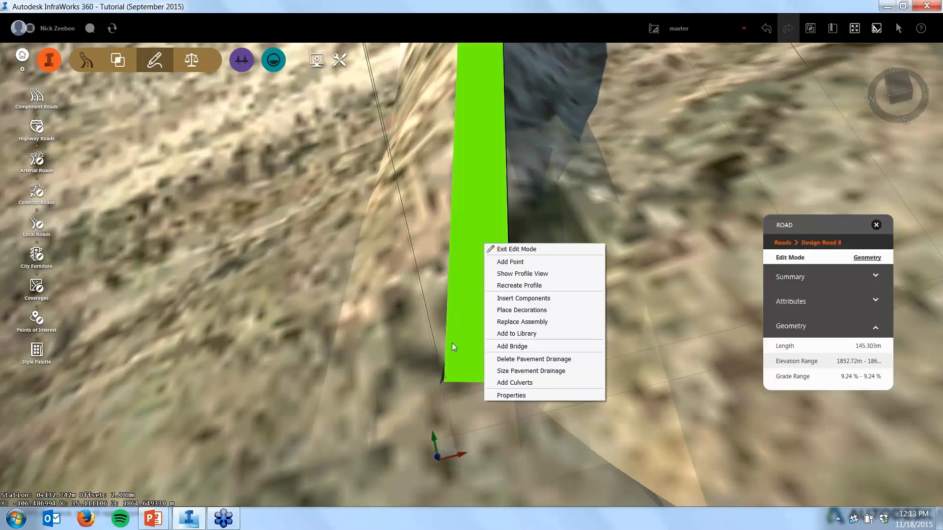
left_click(536, 334)
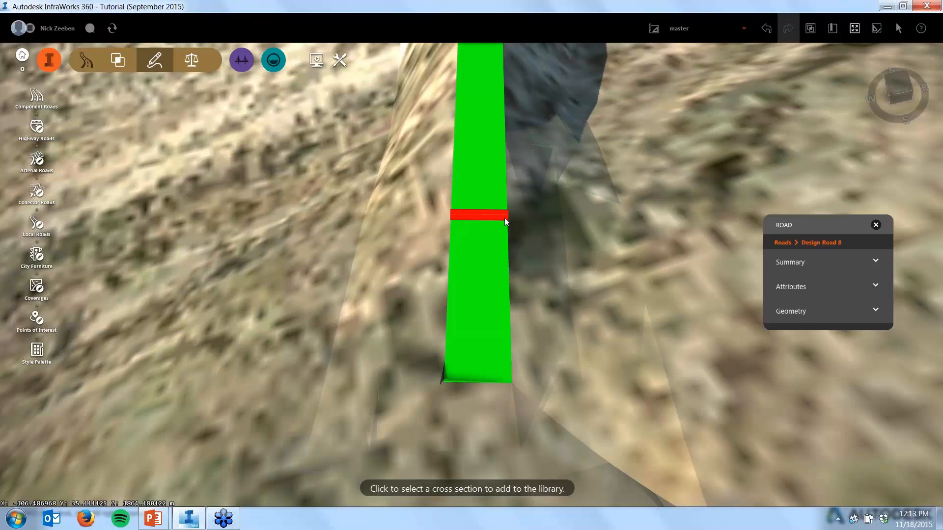
left_click(504, 216)
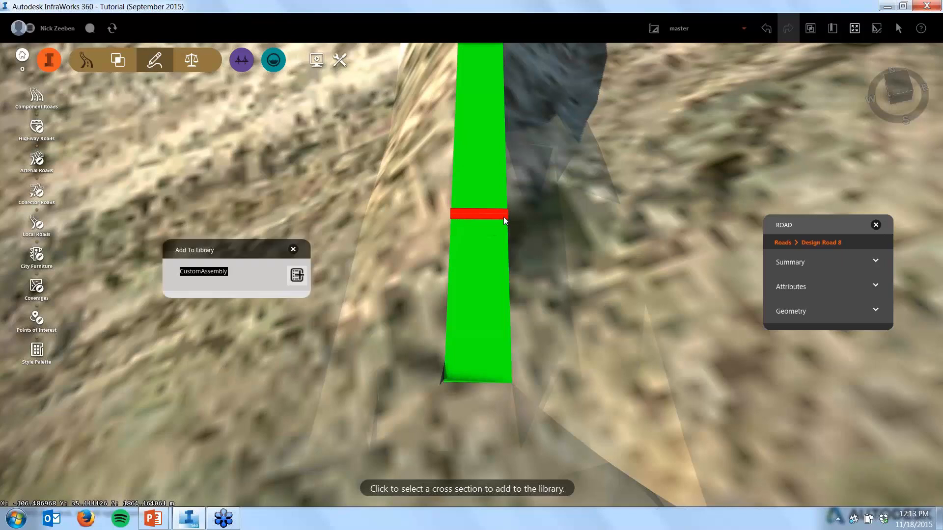
type("GreenLane")
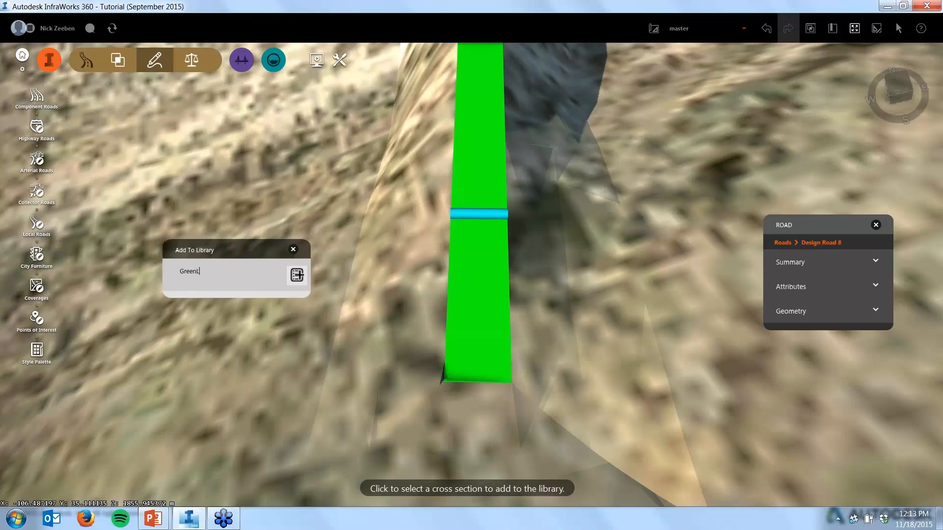
left_click(297, 276)
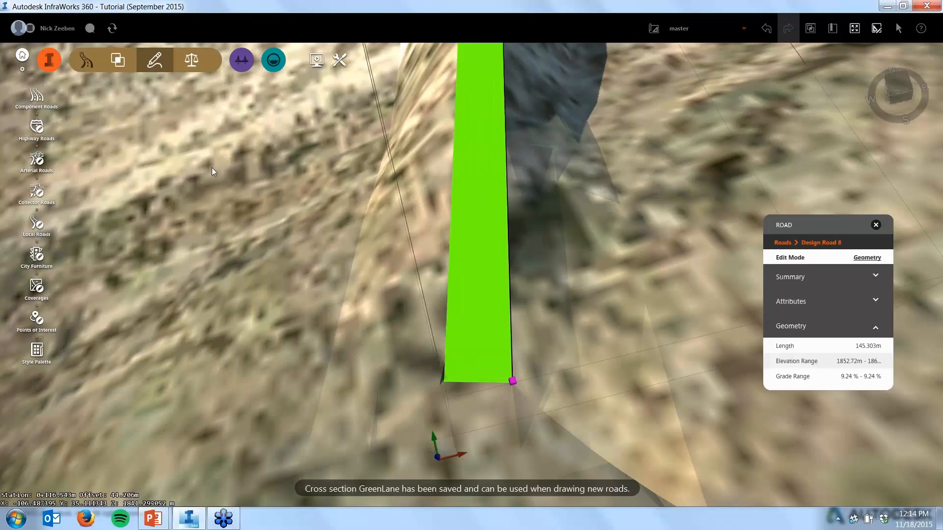
Look up the custom GreenLane assembly among the component road assemblies
middle_click_drag(331, 323, 129, 119)
left_click(36, 96)
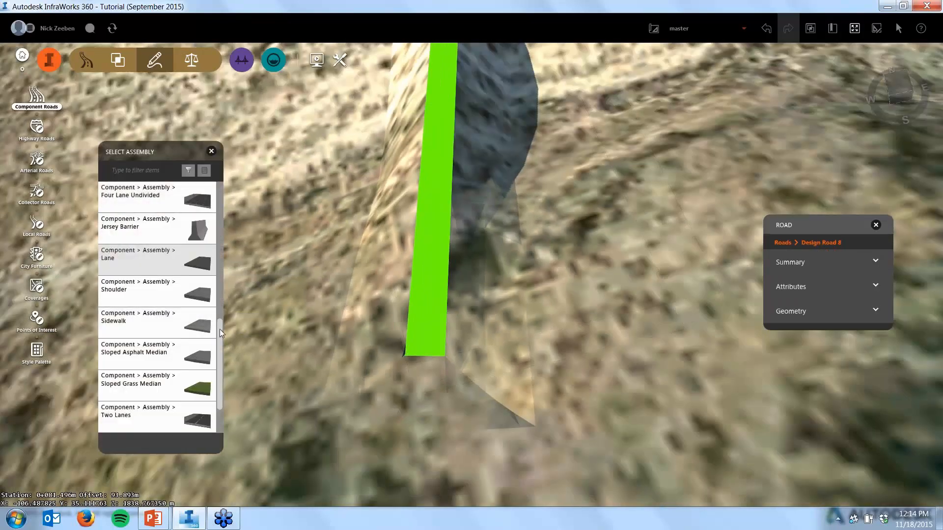
scroll(220, 329, "down", 2)
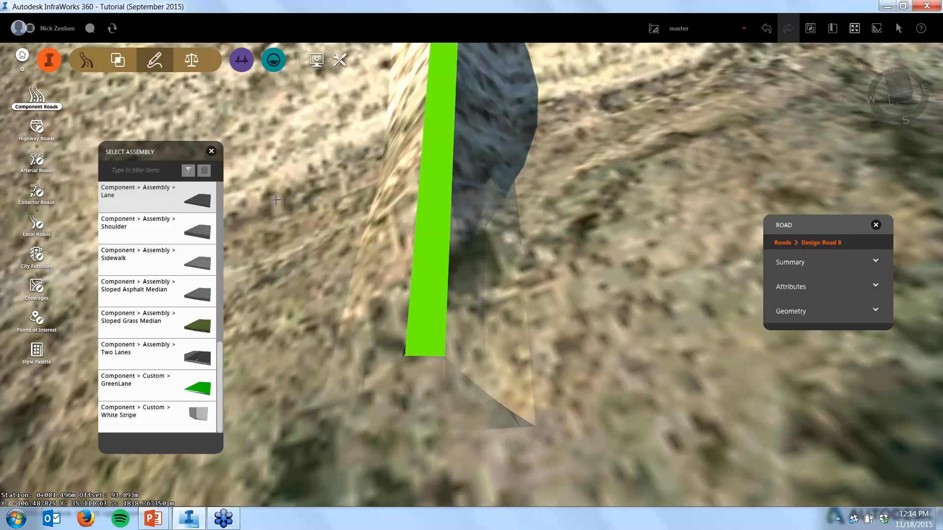
Stop the road drawing command and delete the green single-lane road from the model
scroll(695, 328, "down", 2)
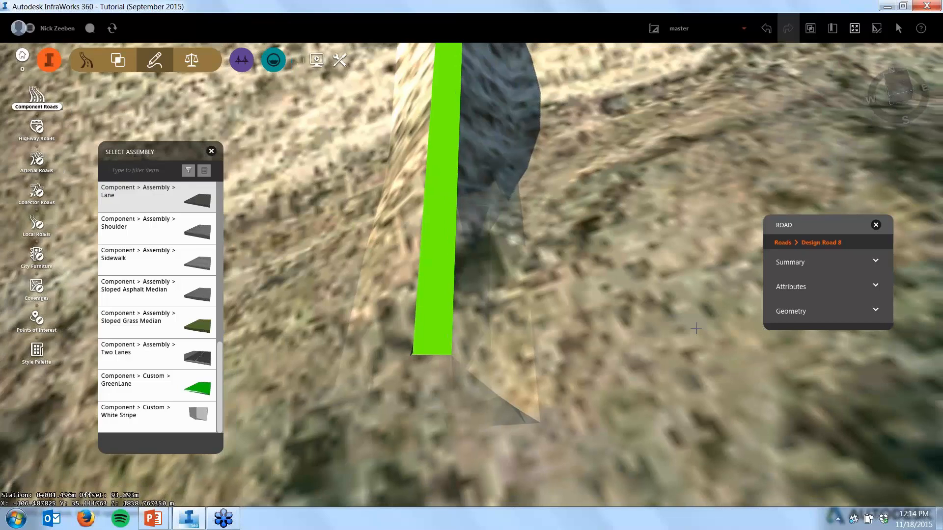
scroll(704, 348, "down", 2)
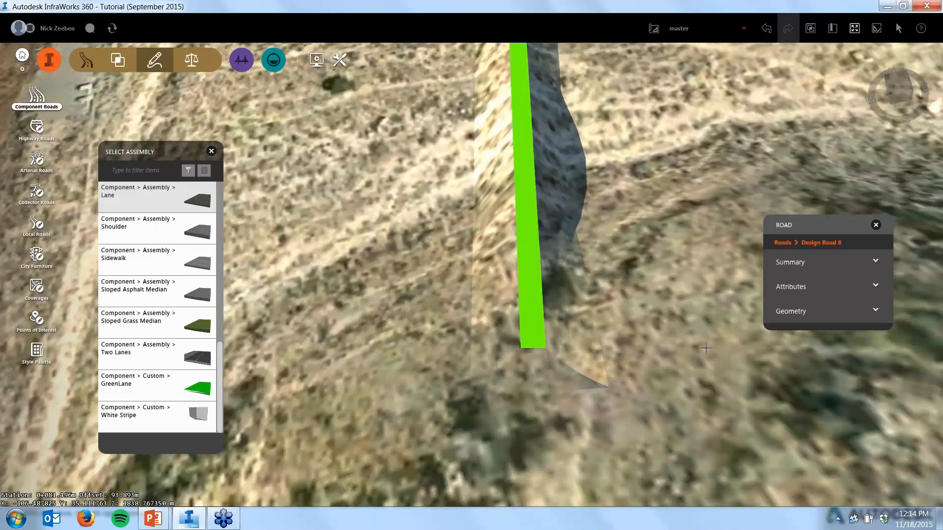
scroll(706, 346, "down", 2)
scroll(706, 345, "down", 2)
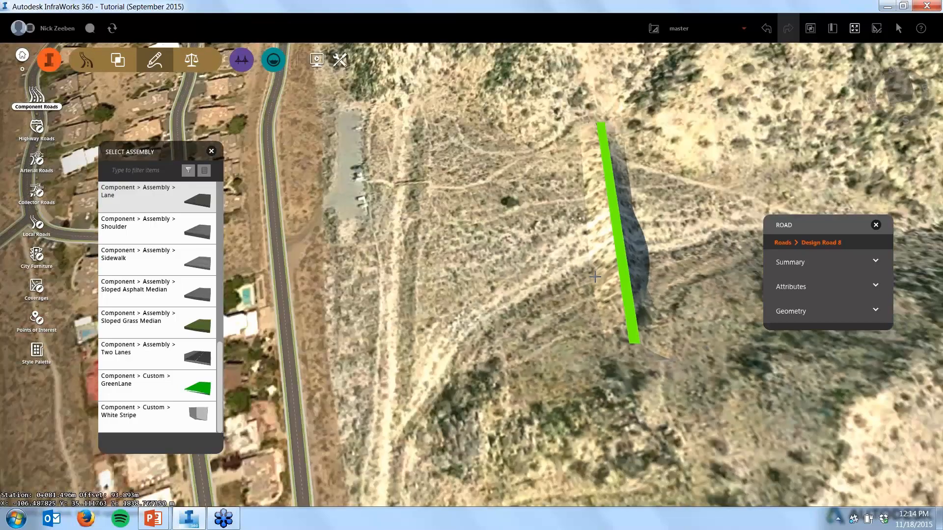
scroll(595, 276, "down", 1)
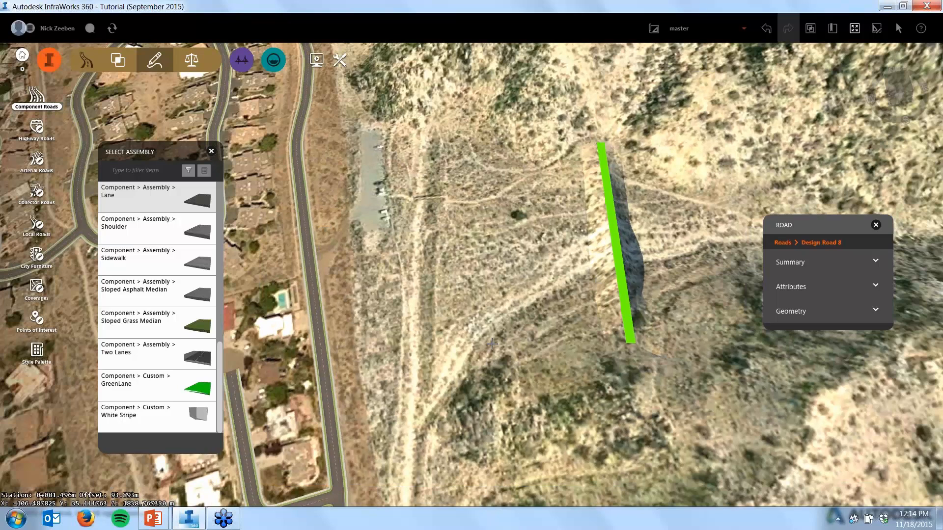
double_click(621, 232)
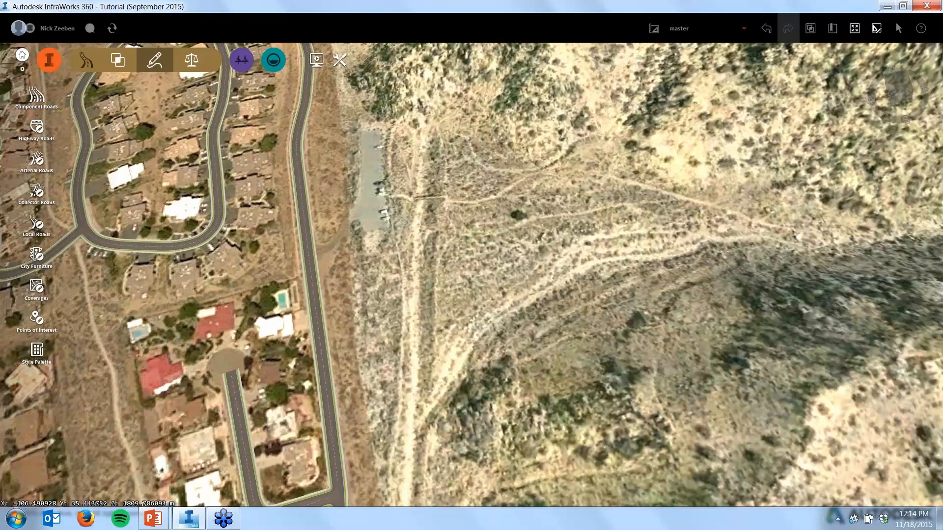
Draw a straight component road about 121 m long with the Two Lanes assembly across the open terrain, and leave its edit mode
left_click(36, 98)
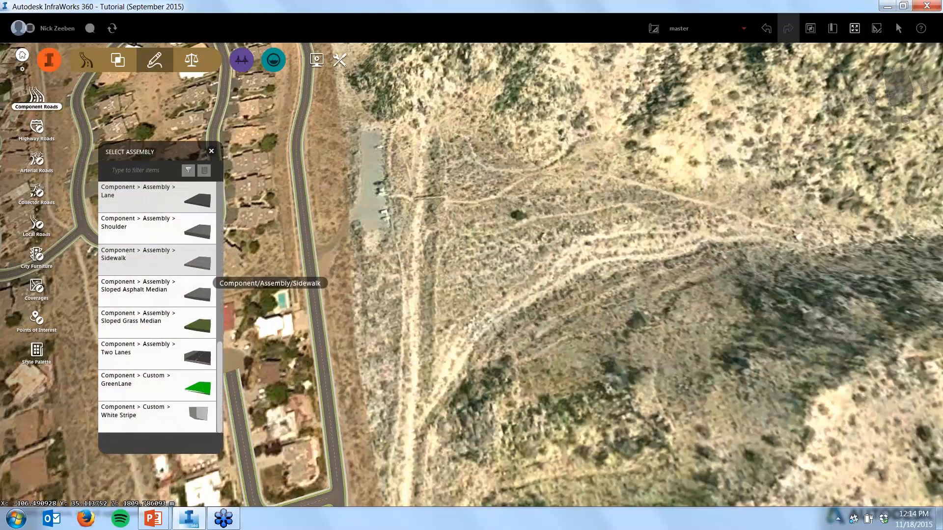
left_click(159, 363)
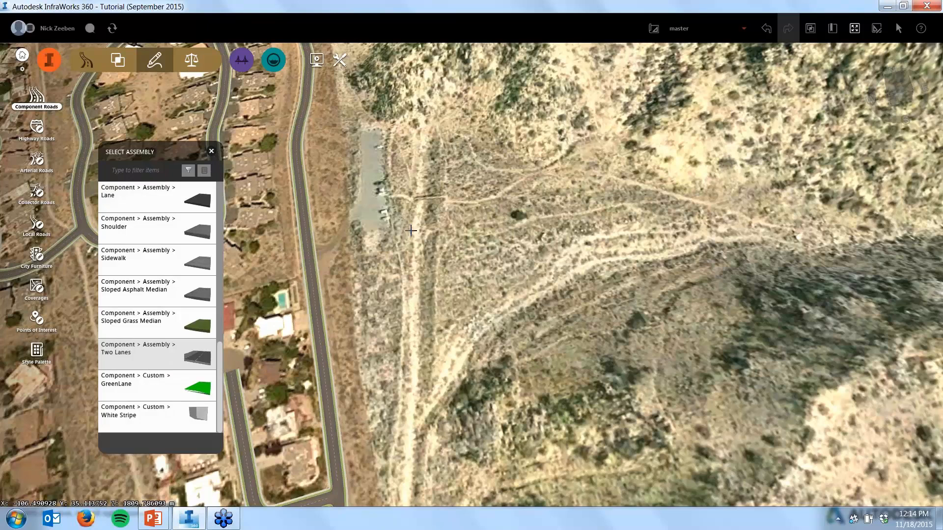
left_click(508, 176)
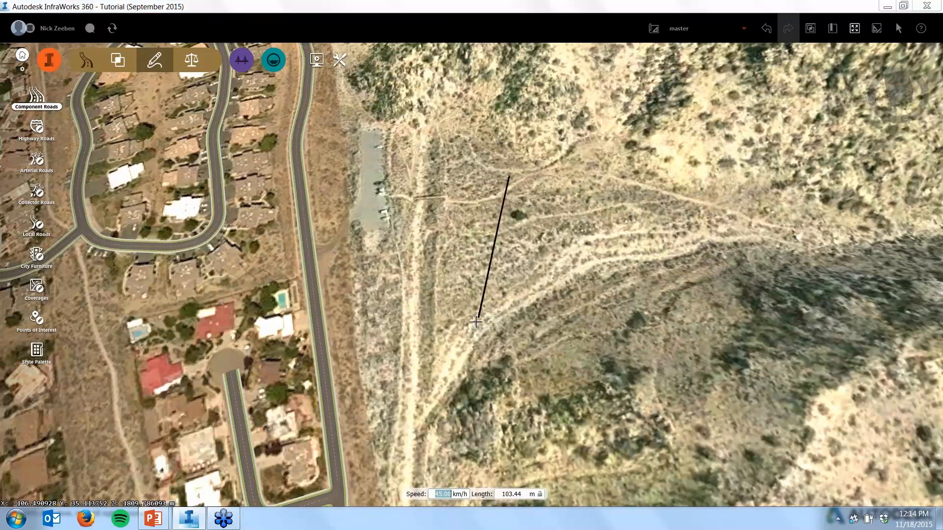
double_click(466, 346)
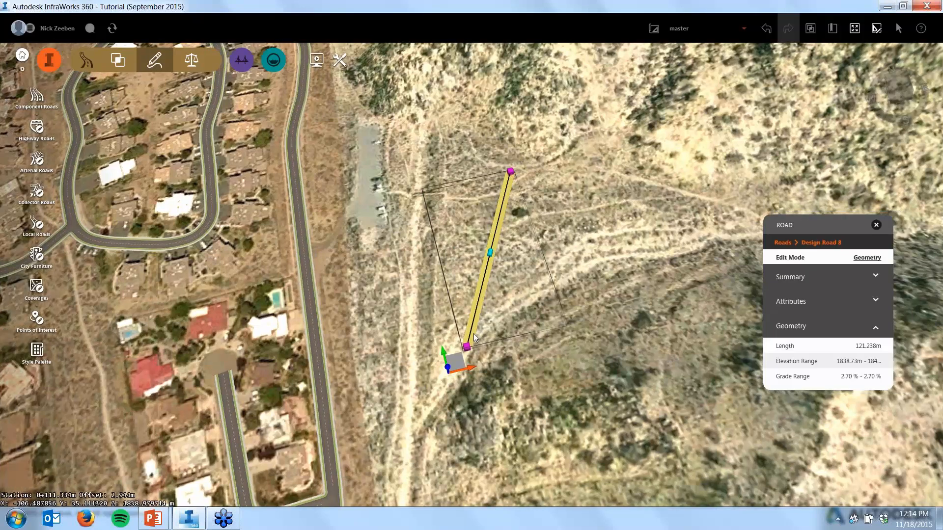
scroll(473, 334, "up", 3)
scroll(466, 351, "up", 6)
key("Escape")
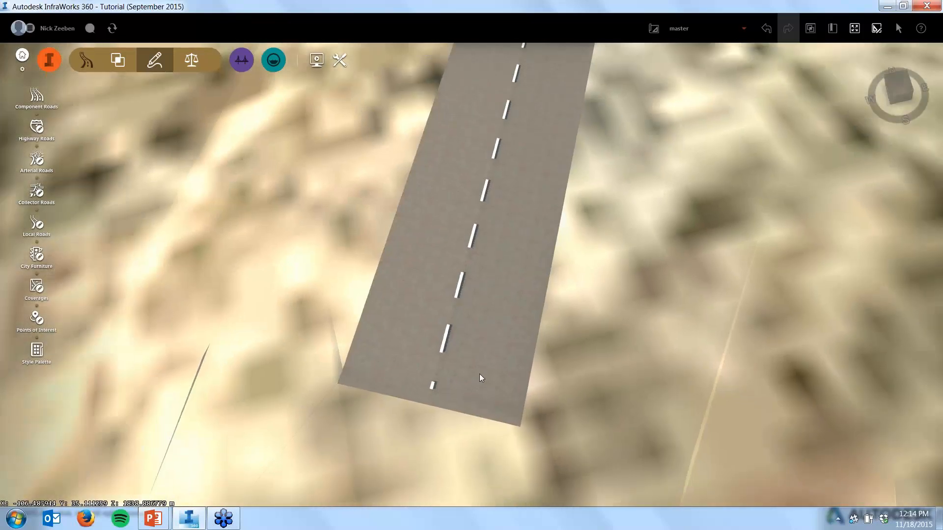
Insert a Curb & Gutter component about 20 m long along the far outer edge of the two-lane road, at its end
scroll(385, 461, "down", 3)
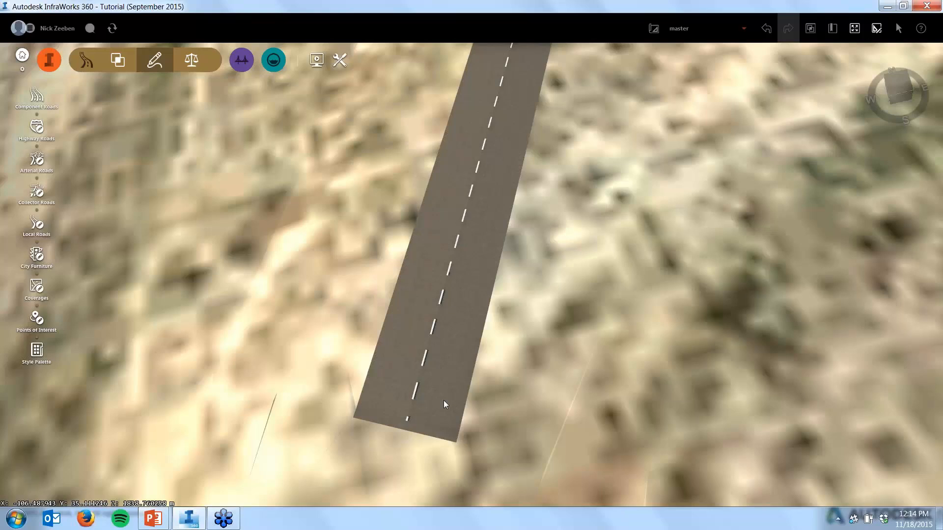
middle_click_drag(616, 410, 432, 305)
left_click(416, 269)
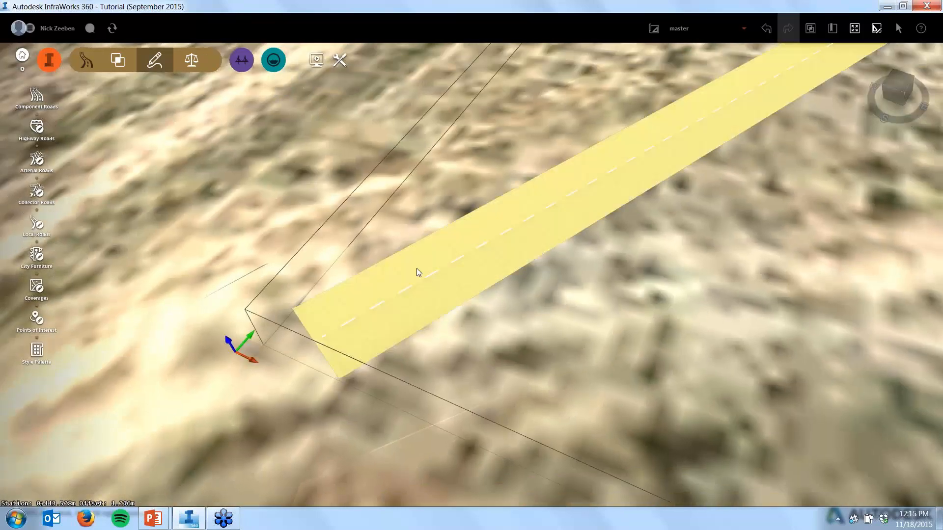
right_click(416, 268)
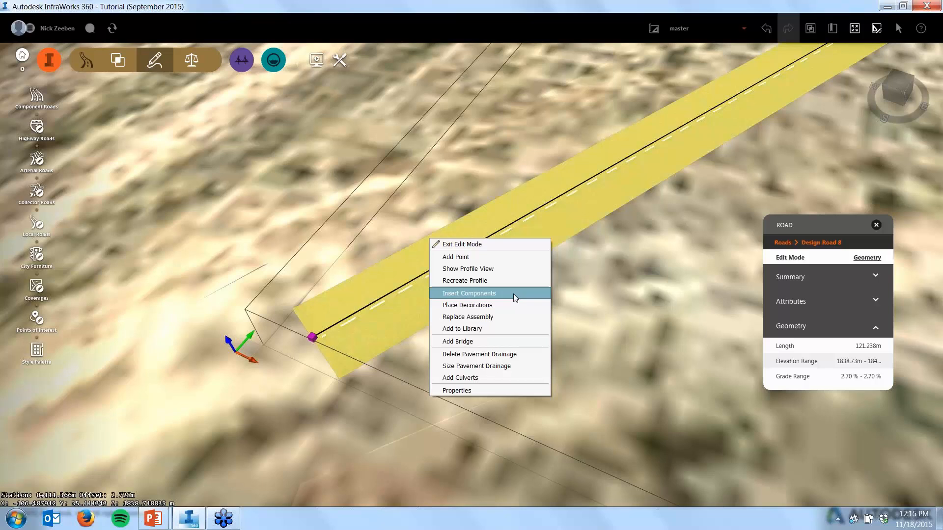
left_click(514, 293)
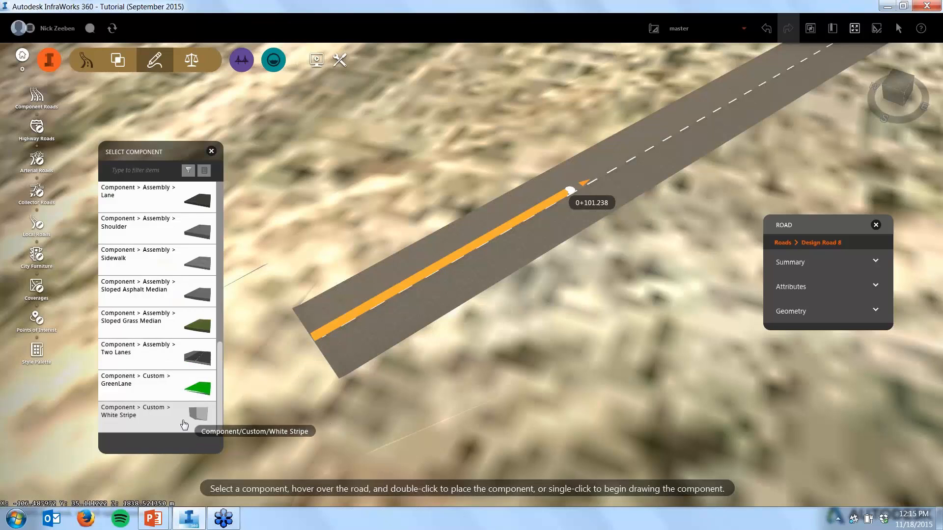
scroll(217, 381, "up", 3)
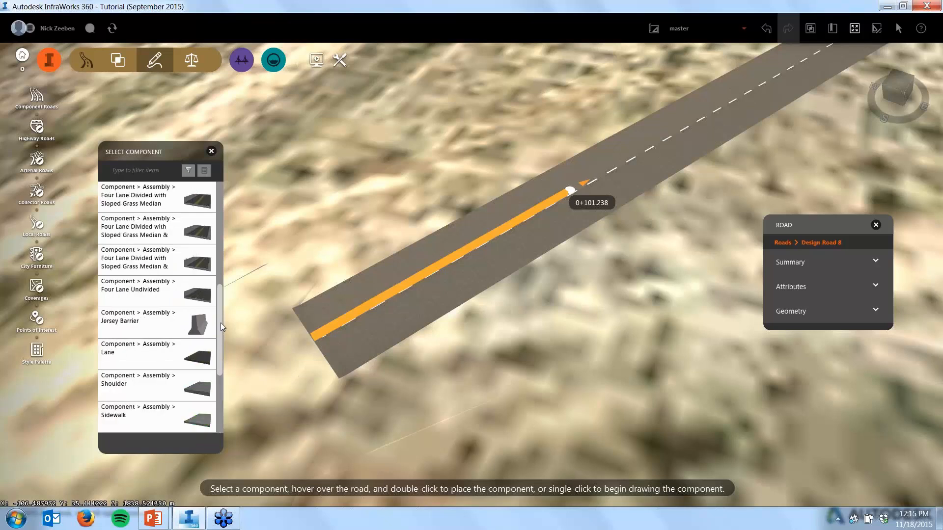
left_click_drag(220, 343, 221, 215)
left_click(162, 255)
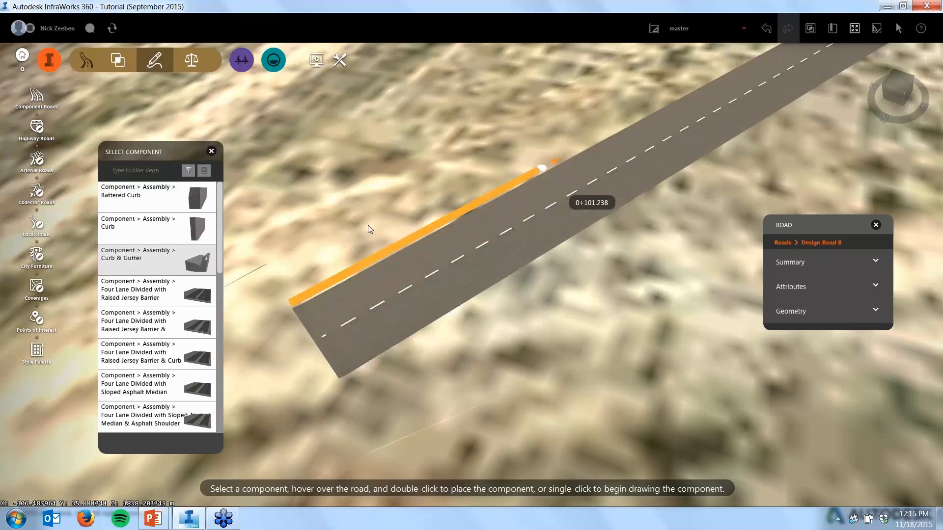
double_click(429, 223)
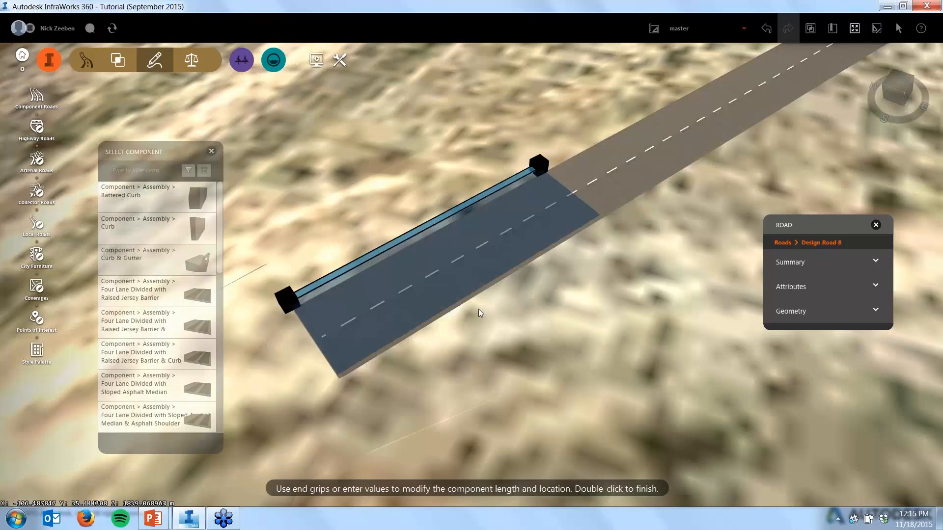
right_click(288, 211)
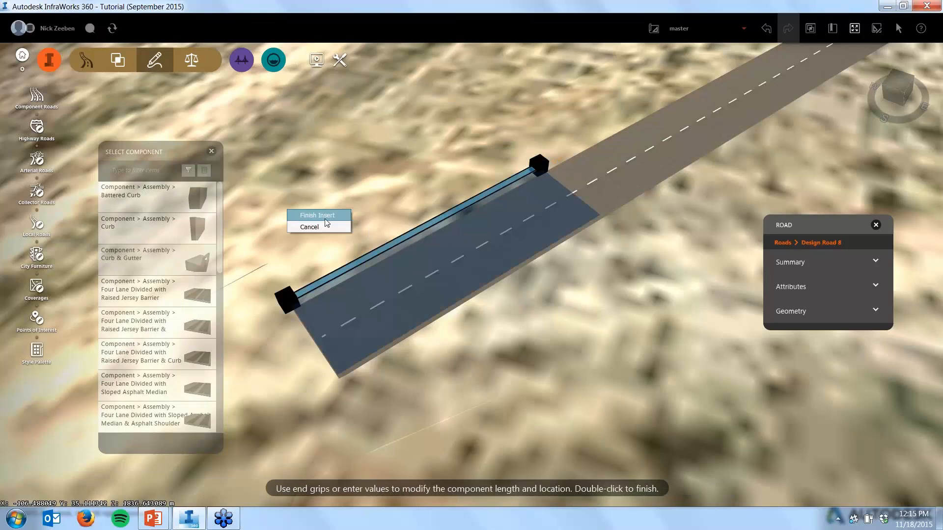
left_click(326, 216)
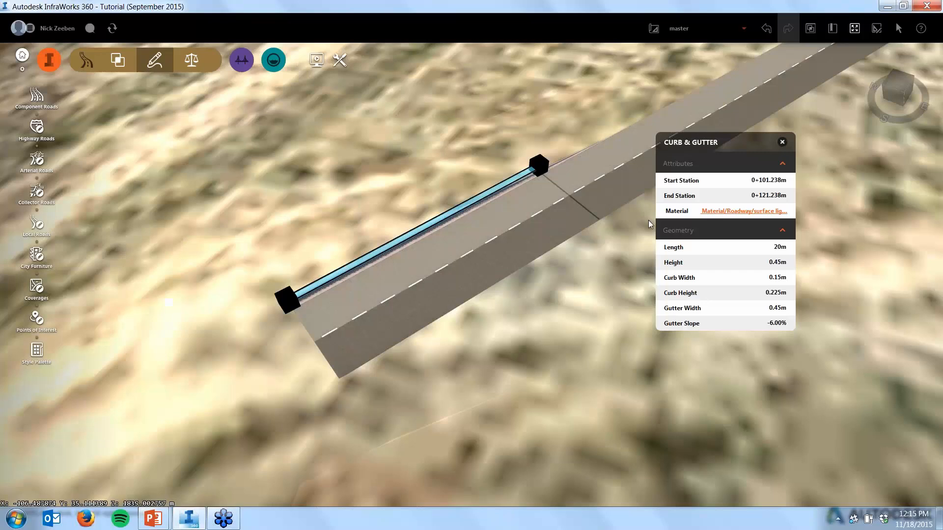
Insert a matching Curb & Gutter component about 20 m long along the opposite, near edge of the road's end
right_click(482, 285)
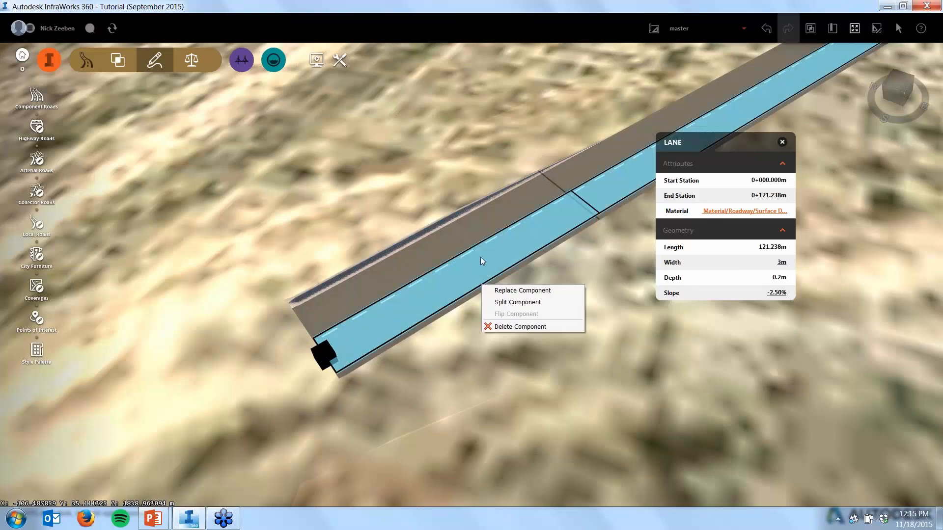
left_click(497, 275)
left_click(497, 275)
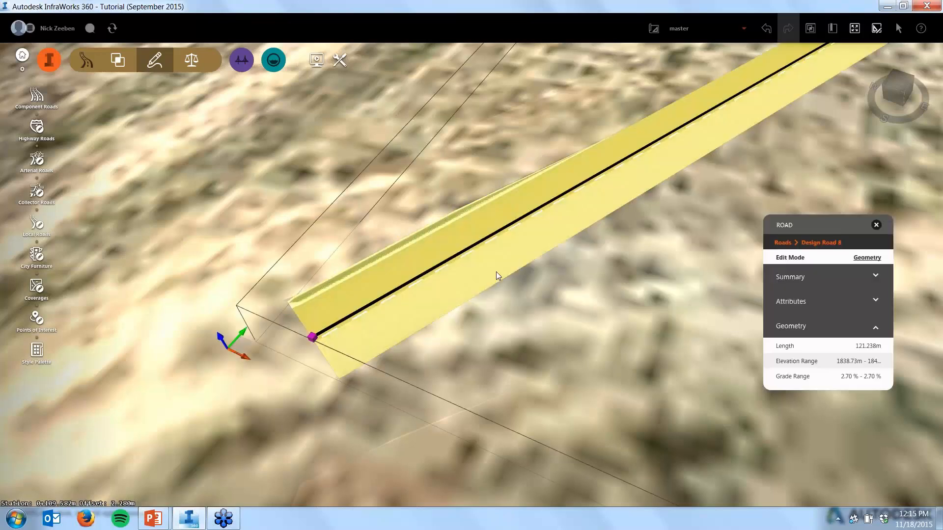
right_click(496, 273)
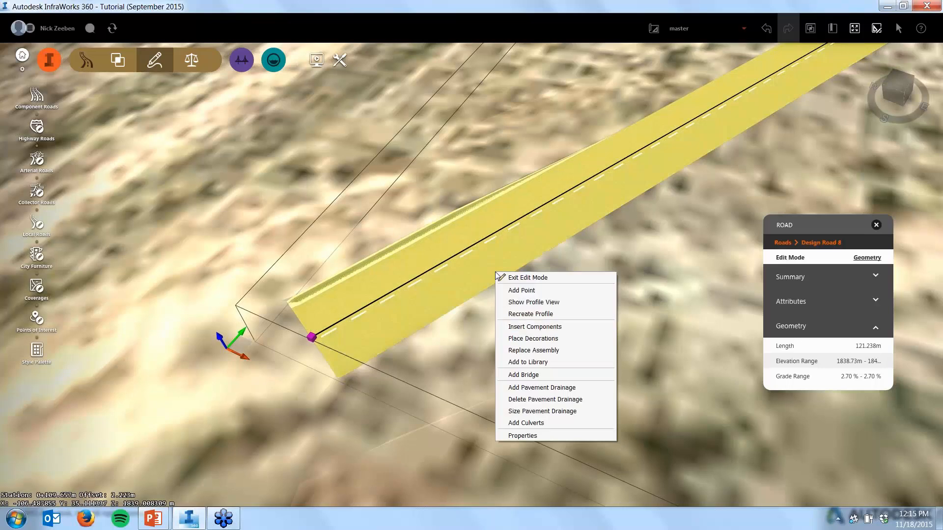
left_click(547, 326)
double_click(426, 344)
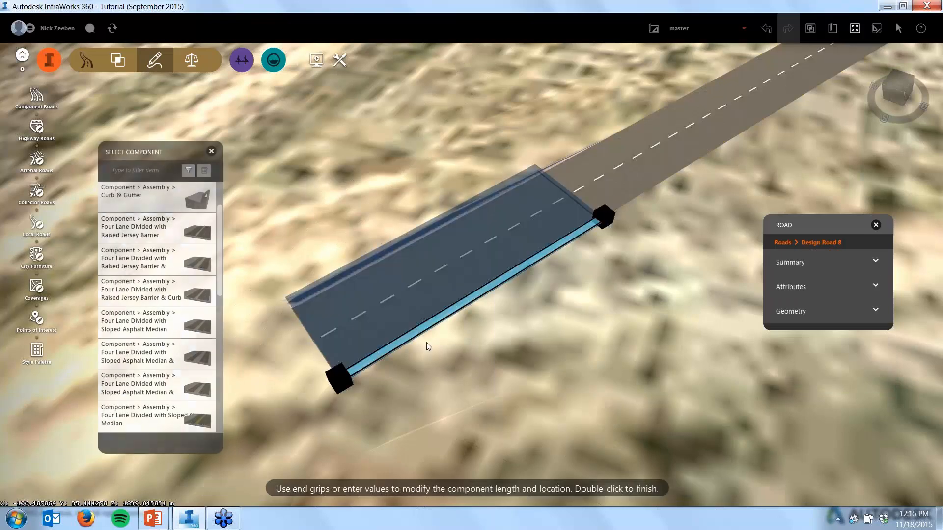
right_click(454, 347)
left_click(474, 350)
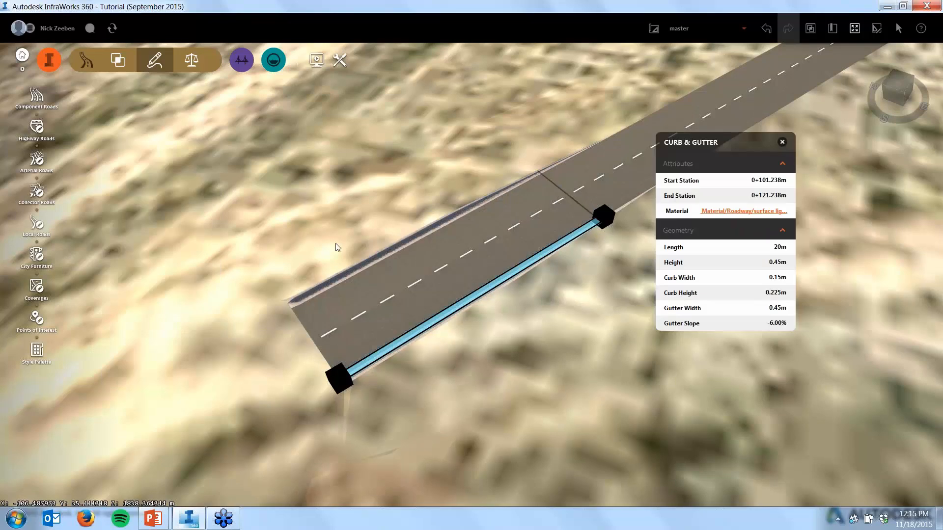
left_click(348, 265)
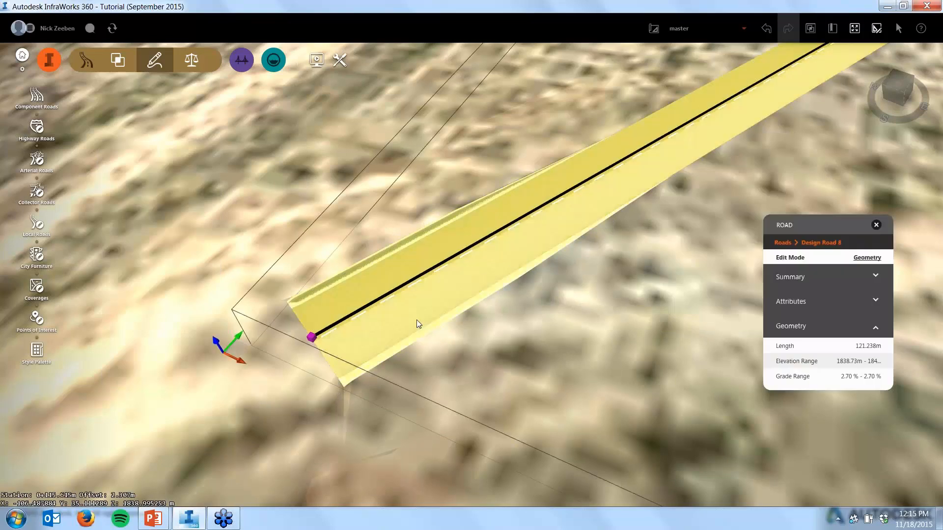
Find the Sidewalk component with the filter "side" and insert it outside the near curb and gutter at the road's end
left_click(416, 320)
right_click(441, 313)
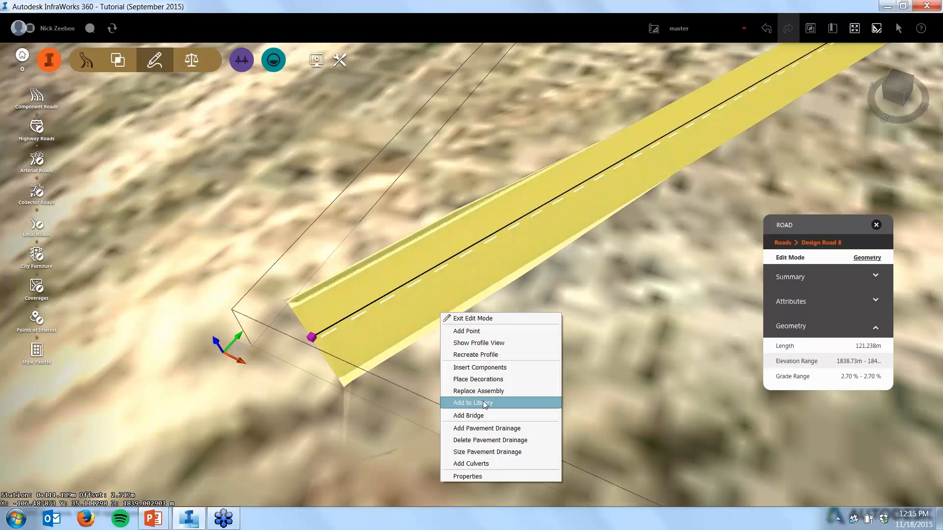
left_click(487, 367)
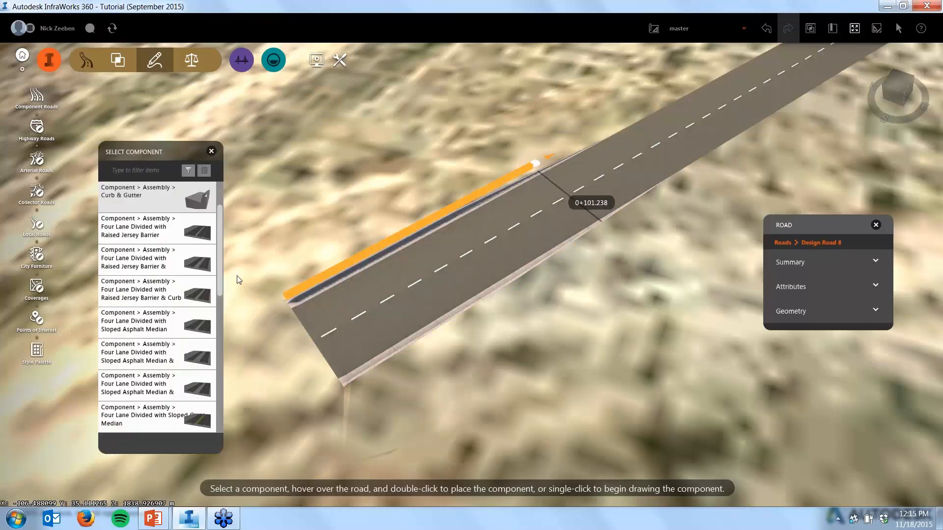
left_click_drag(219, 231, 218, 338)
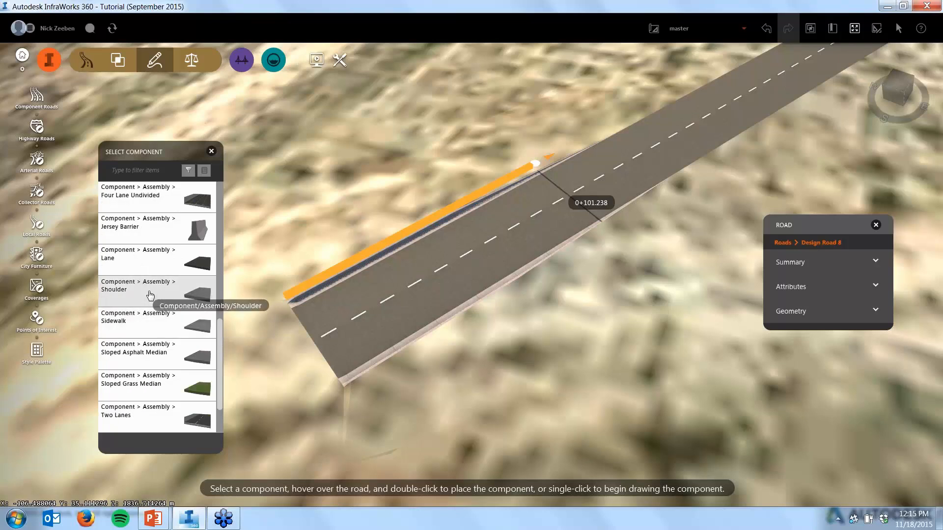
left_click(141, 172)
type("side")
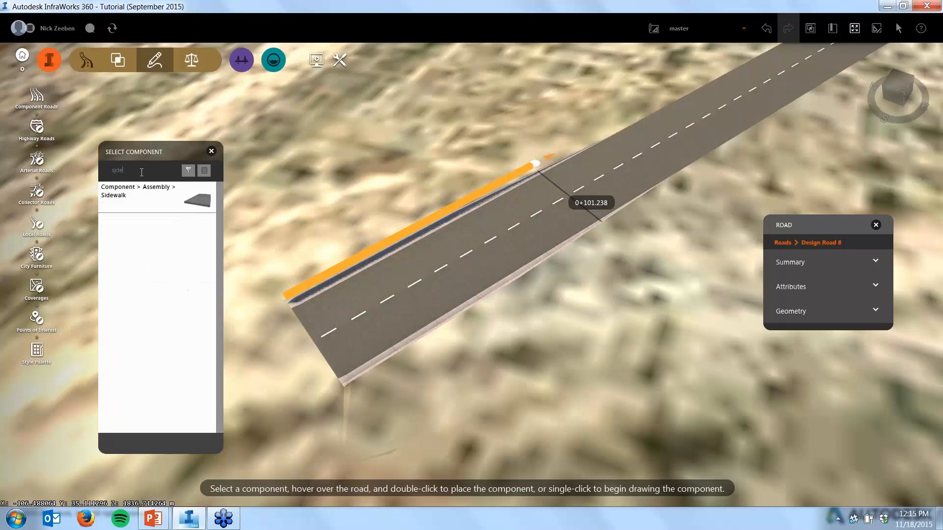
left_click(120, 195)
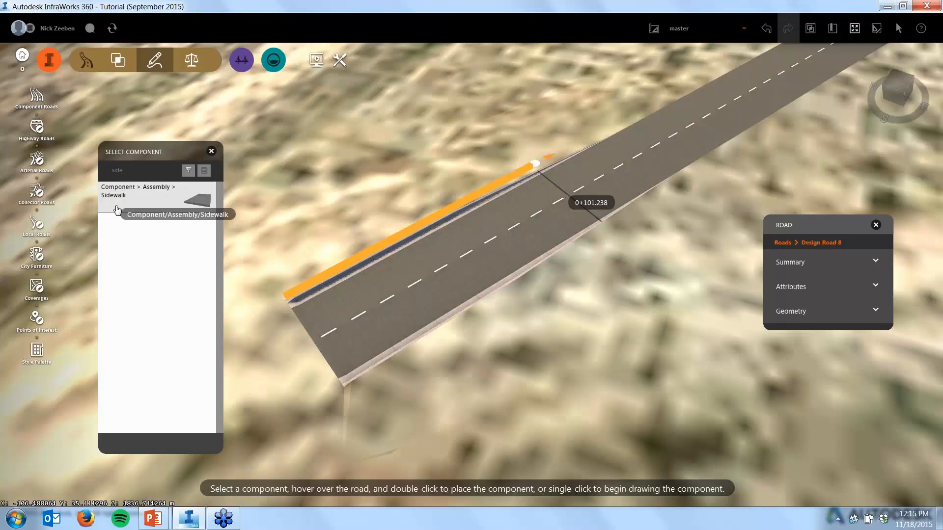
double_click(543, 296)
right_click(624, 335)
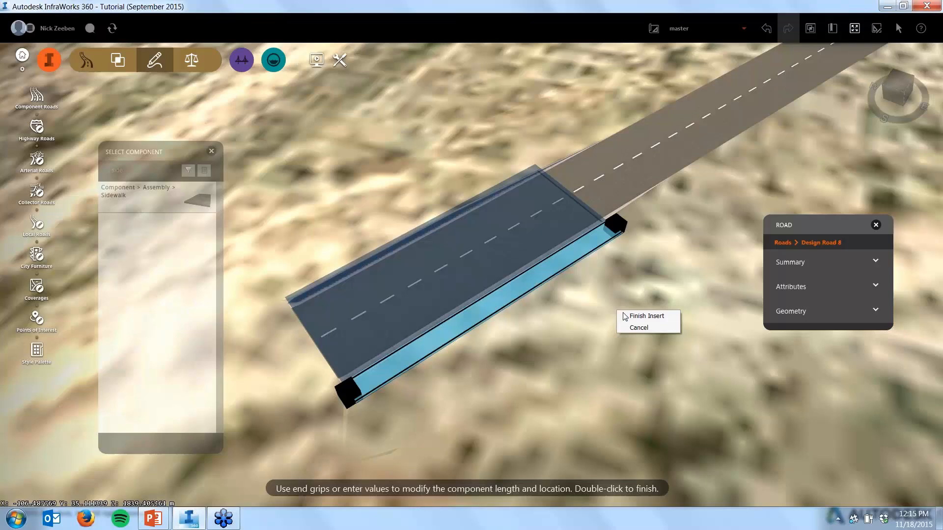
left_click(649, 316)
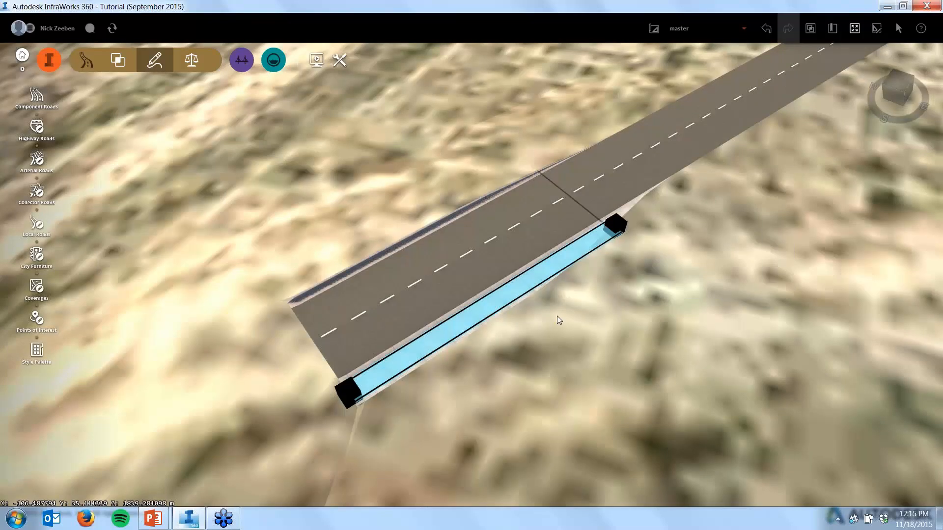
Add a cross section through the lanes, curbs and sidewalk to the library under the name Two Lane w sidewalk
left_click(469, 272)
scroll(469, 272, "up", 2)
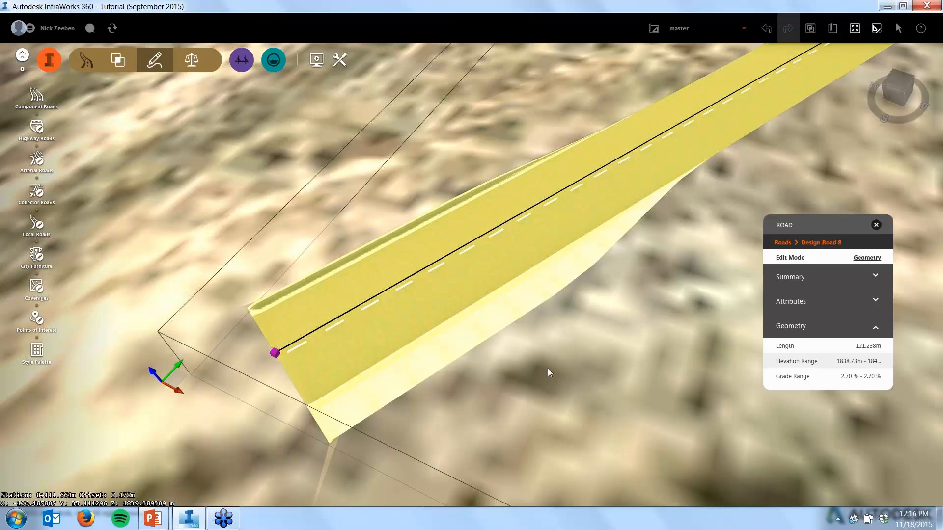
scroll(546, 368, "down", 1)
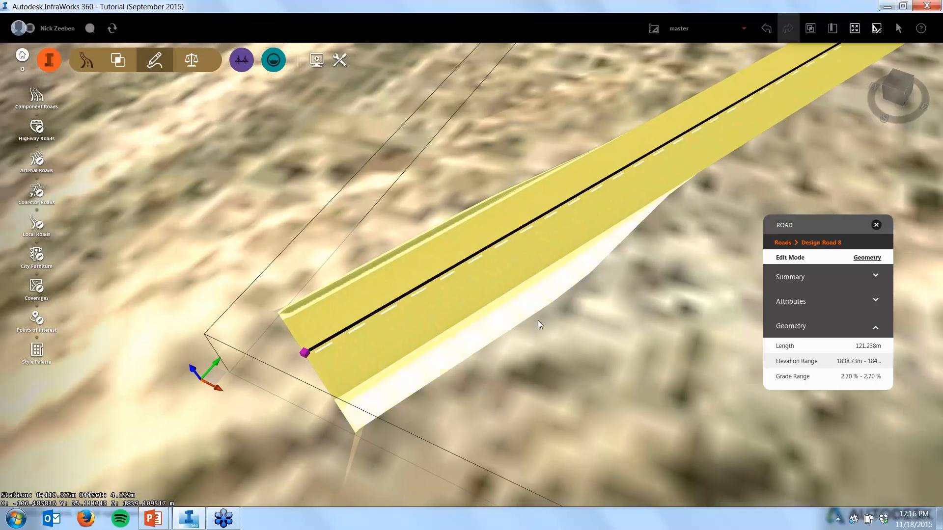
left_click(396, 205)
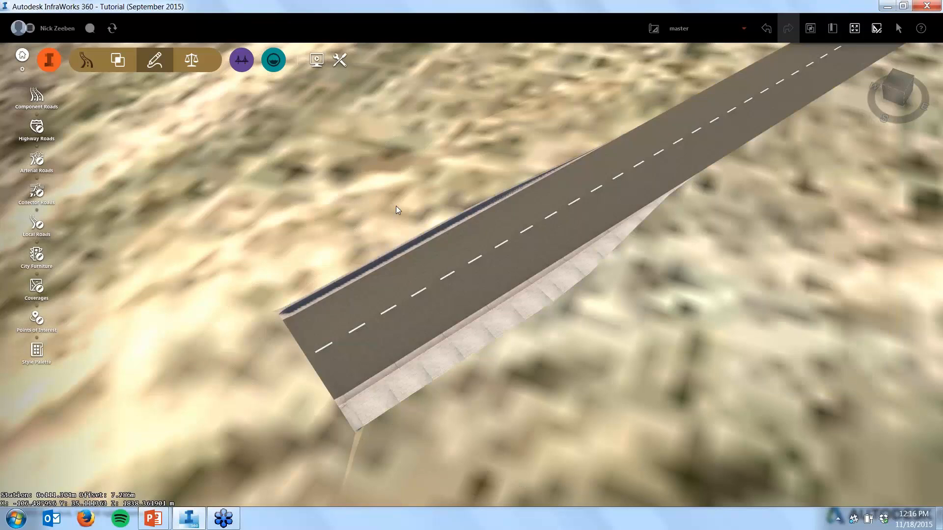
right_click(428, 251)
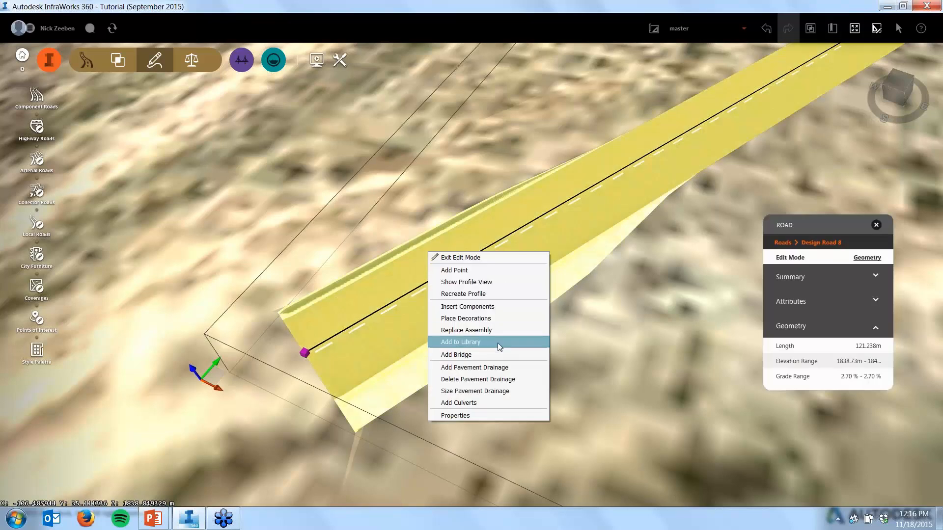
left_click(496, 343)
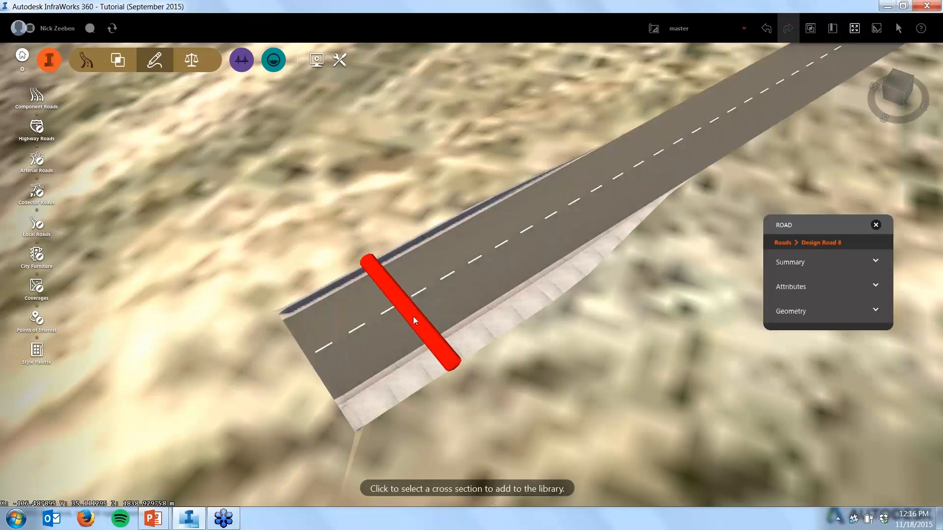
left_click(473, 287)
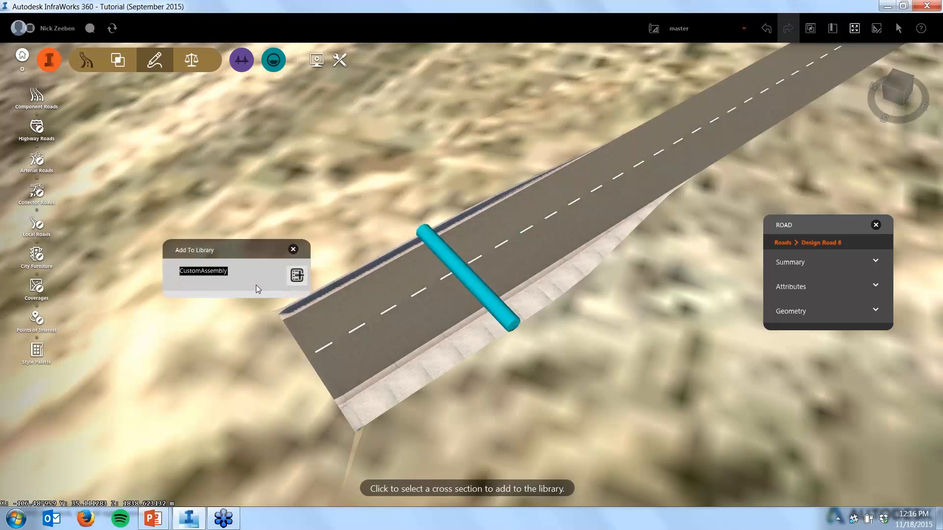
type("Two")
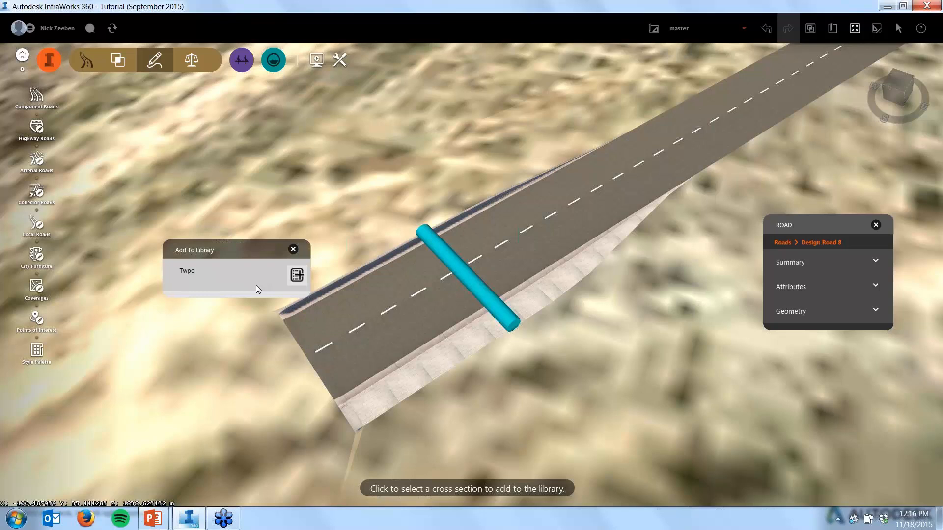
key("BackSpace")
key("BackSpace")
type("o Lane w sidew")
key("Return")
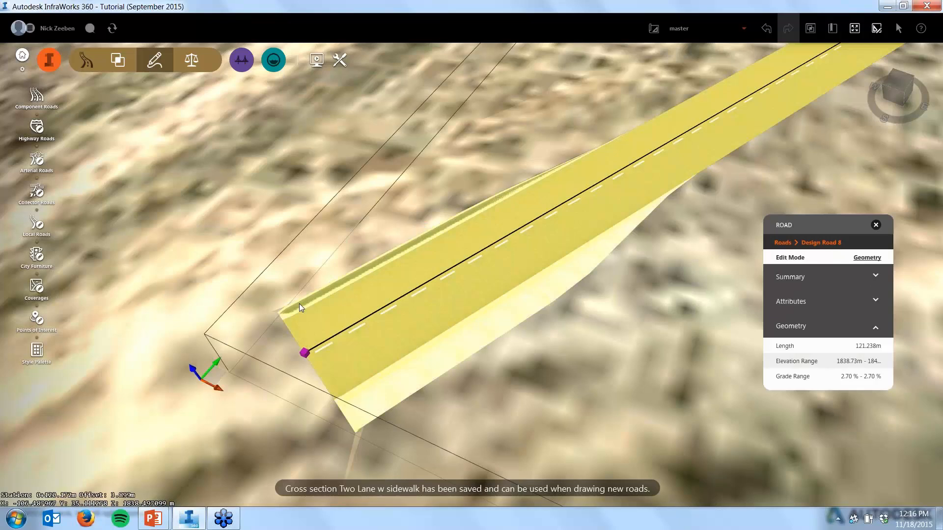
Leave the road's edit mode and delete the two-lane road with curbs and sidewalk from the model
left_click(610, 322)
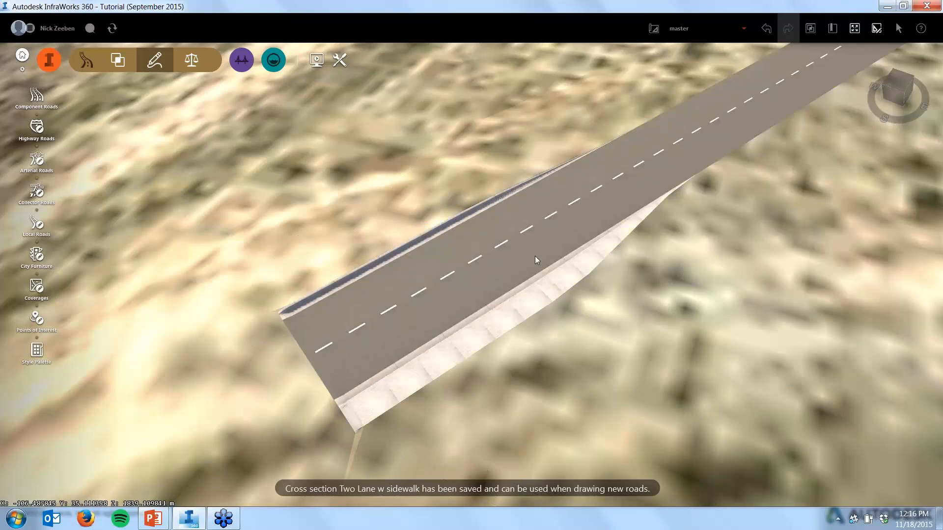
left_click(535, 255)
key("Delete")
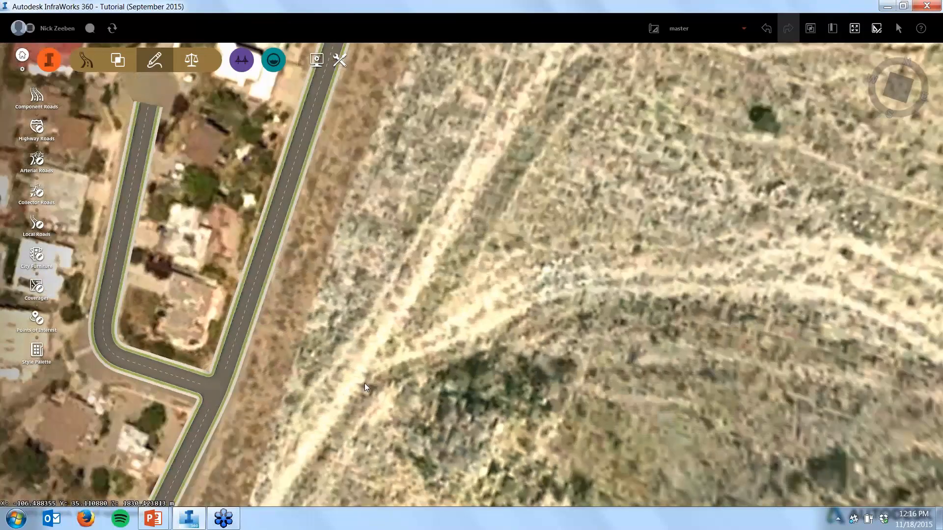
Start a component road beside the existing residential street with the custom Two Lane w sidewalk assembly, found with the filter "two"
scroll(364, 383, "down", 2)
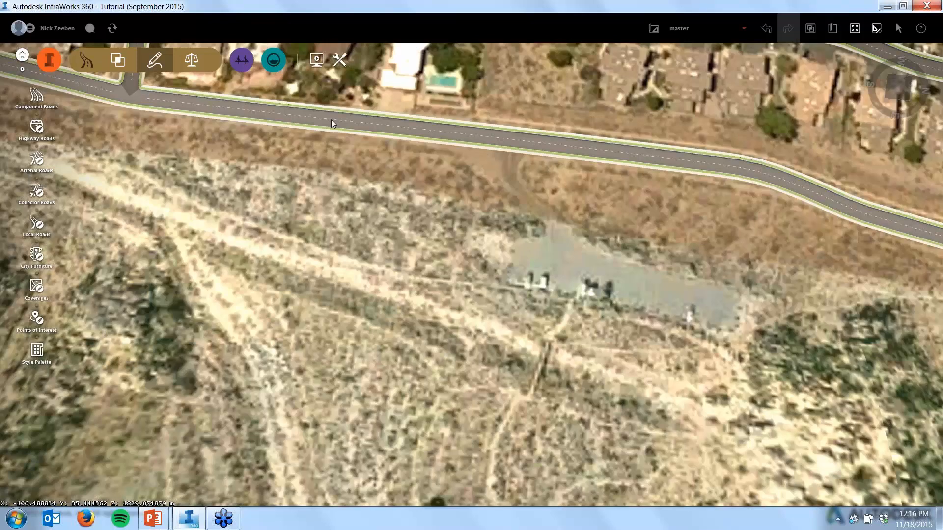
left_click(36, 96)
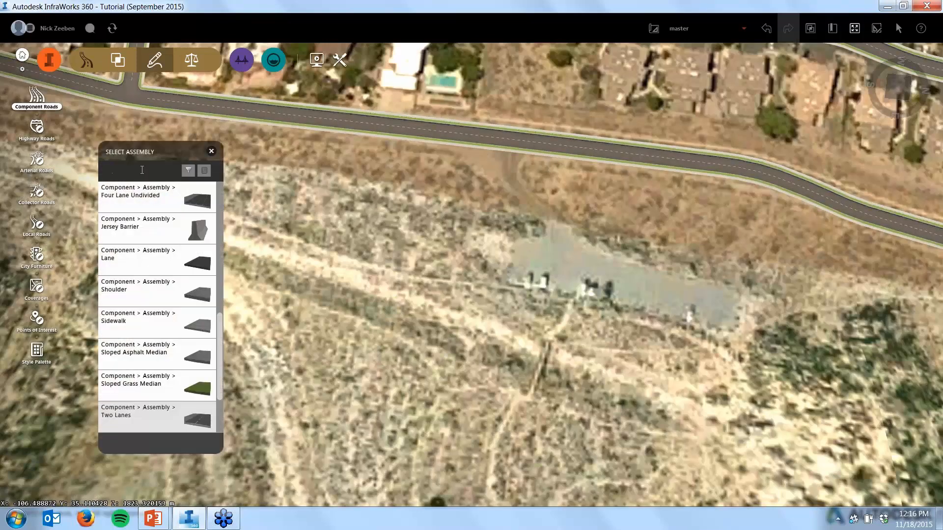
type("two")
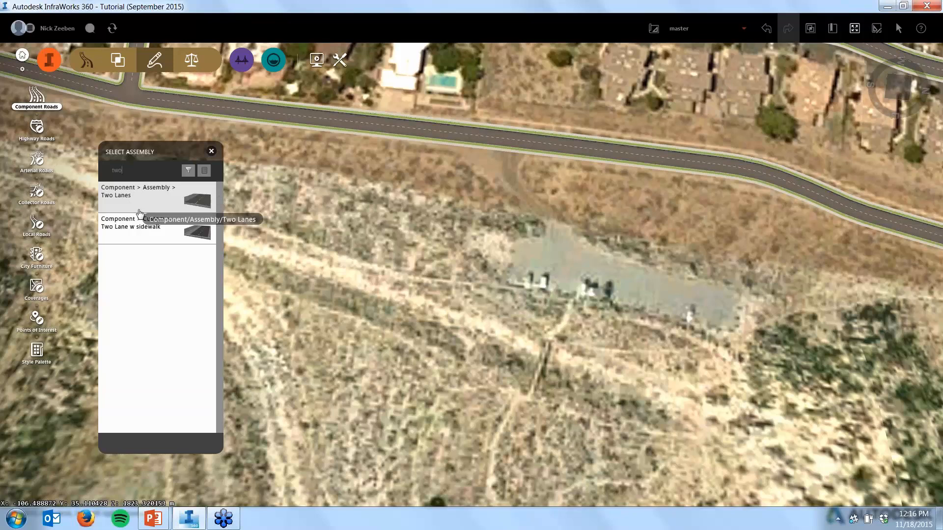
left_click(150, 230)
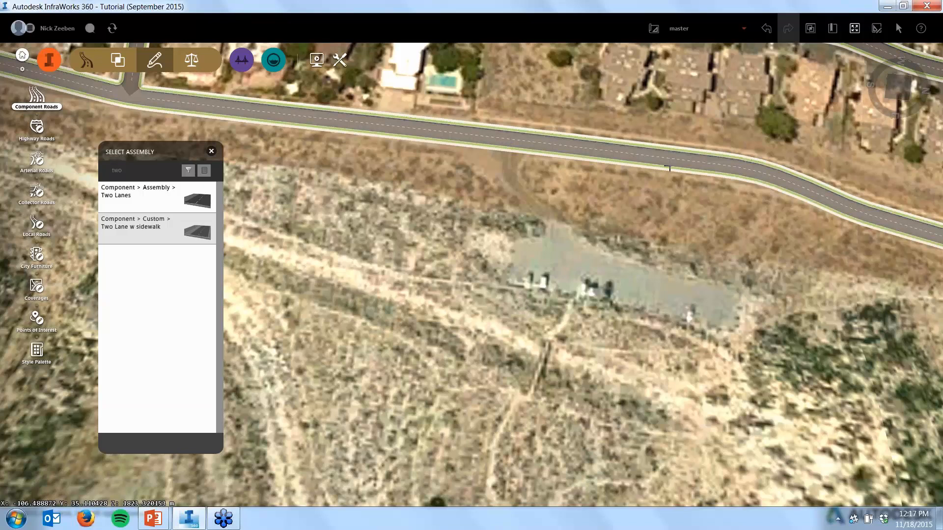
left_click(651, 156)
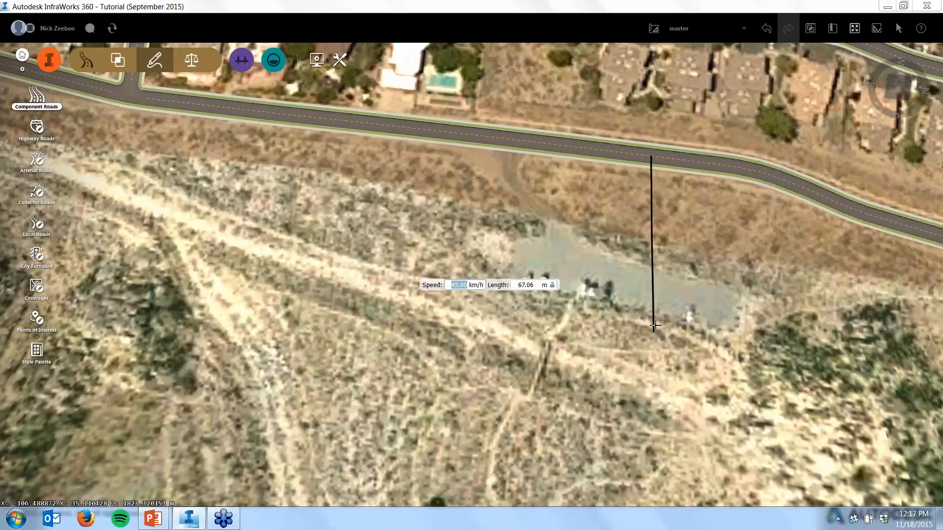
left_click(703, 298)
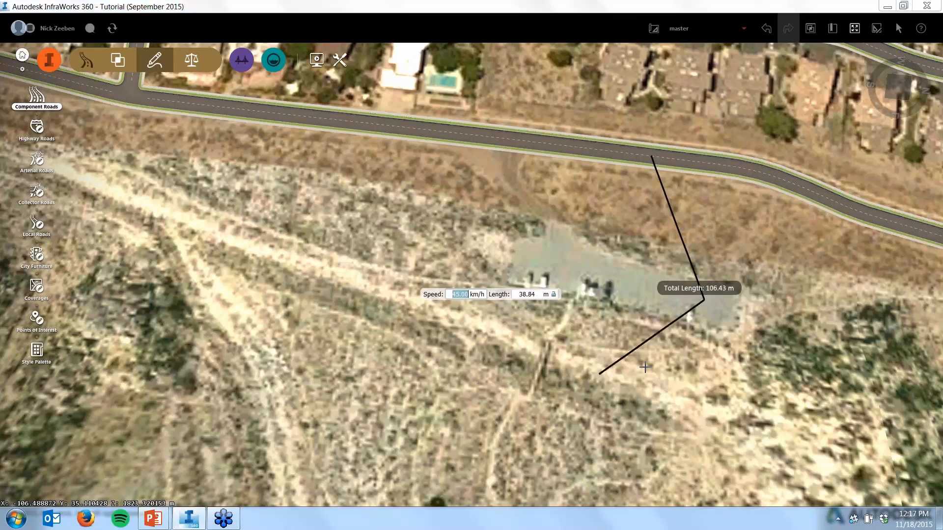
left_click(691, 368)
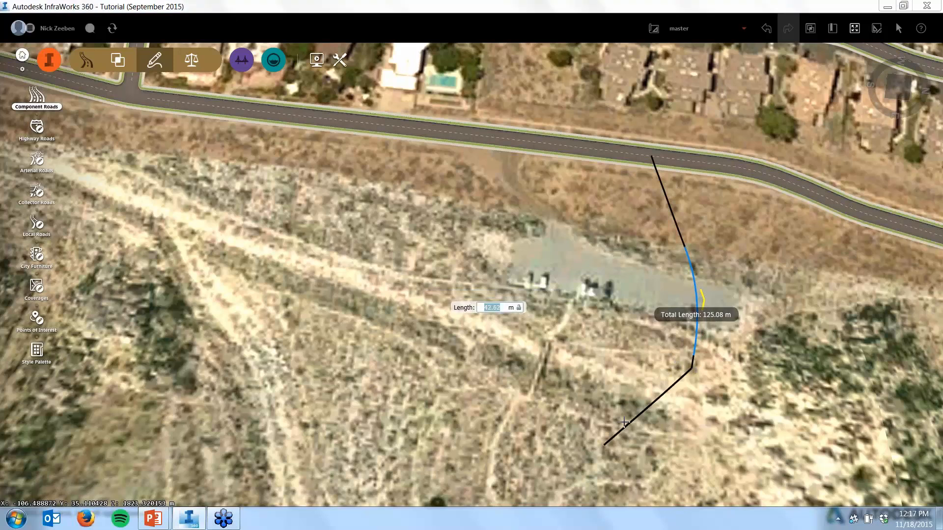
scroll(624, 422, "down", 1)
scroll(626, 402, "down", 2)
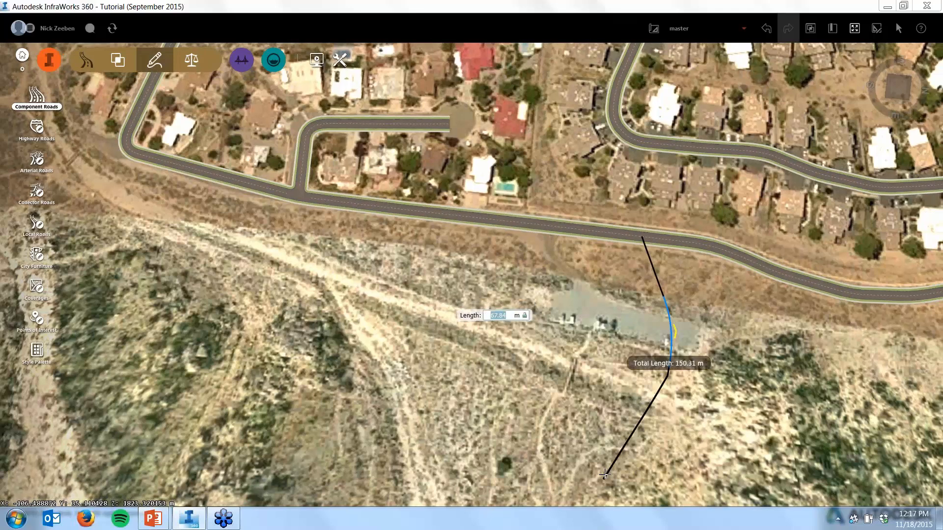
scroll(605, 475, "down", 1)
scroll(610, 472, "down", 1)
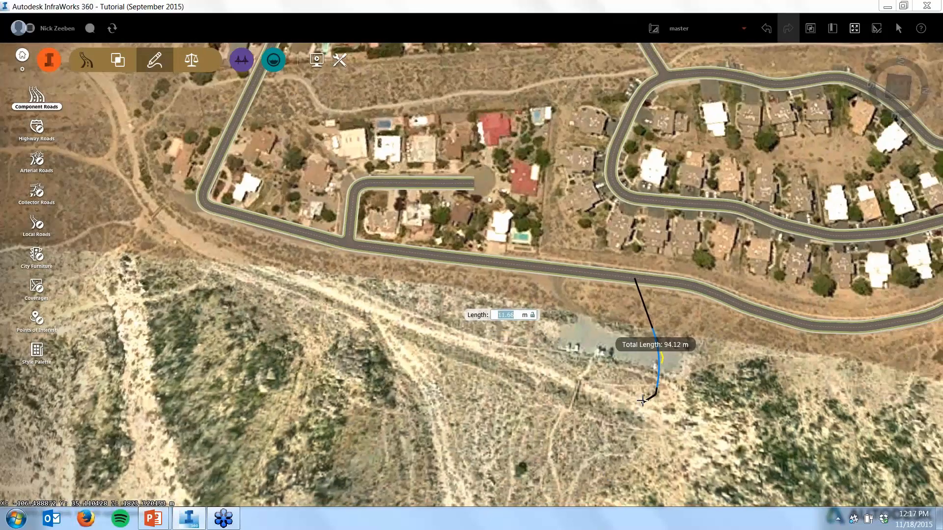
scroll(638, 432, "up", 2)
right_click(666, 427)
left_click(685, 469)
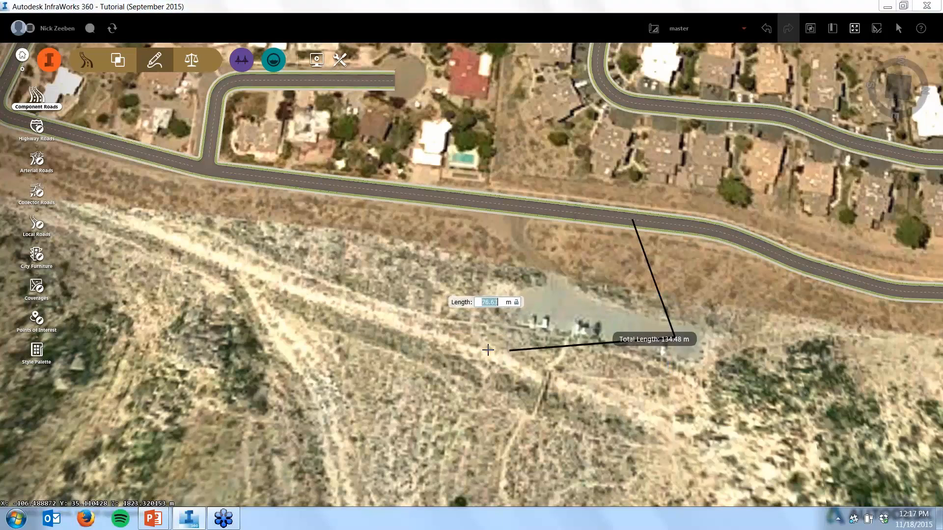
scroll(667, 327, "up", 1)
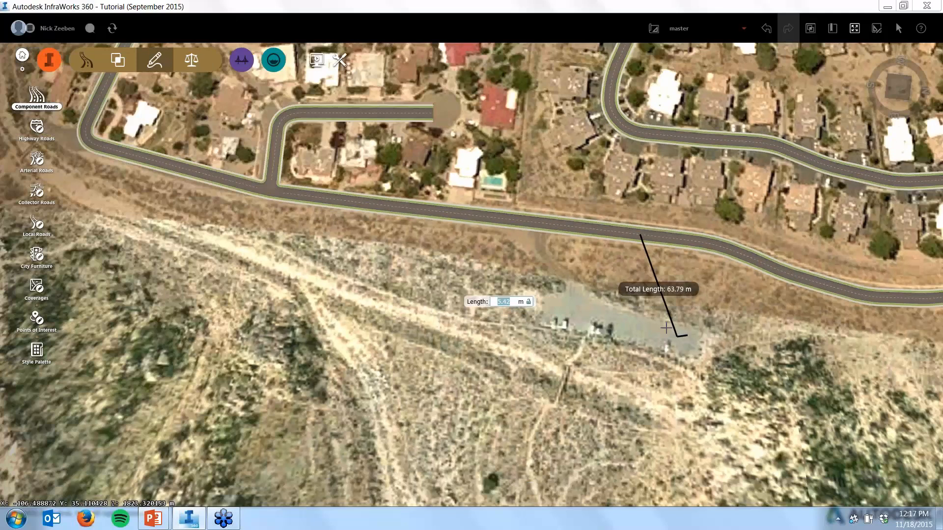
scroll(666, 328, "down", 1)
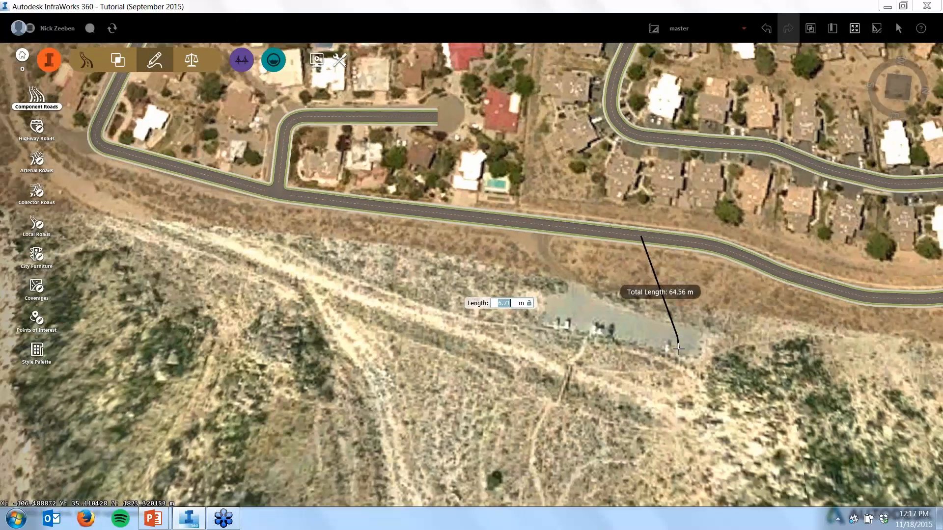
left_click(638, 316)
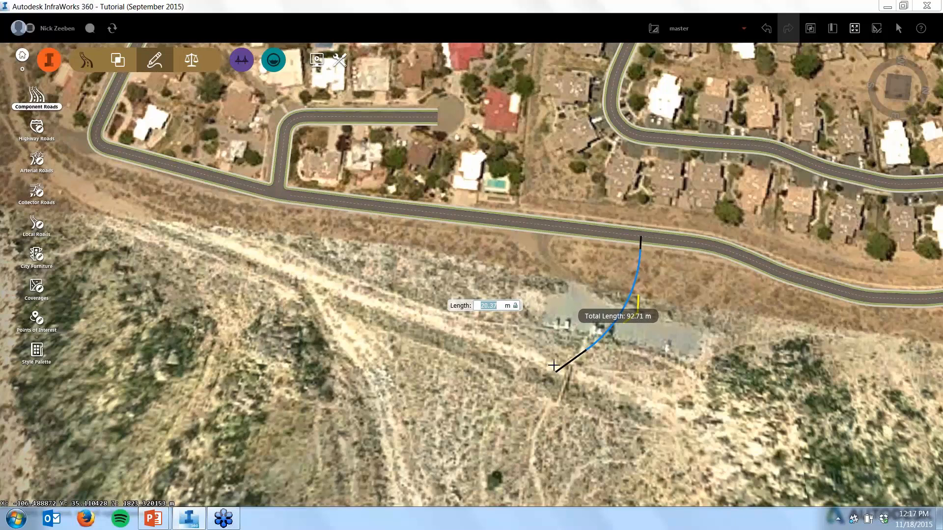
key("Escape")
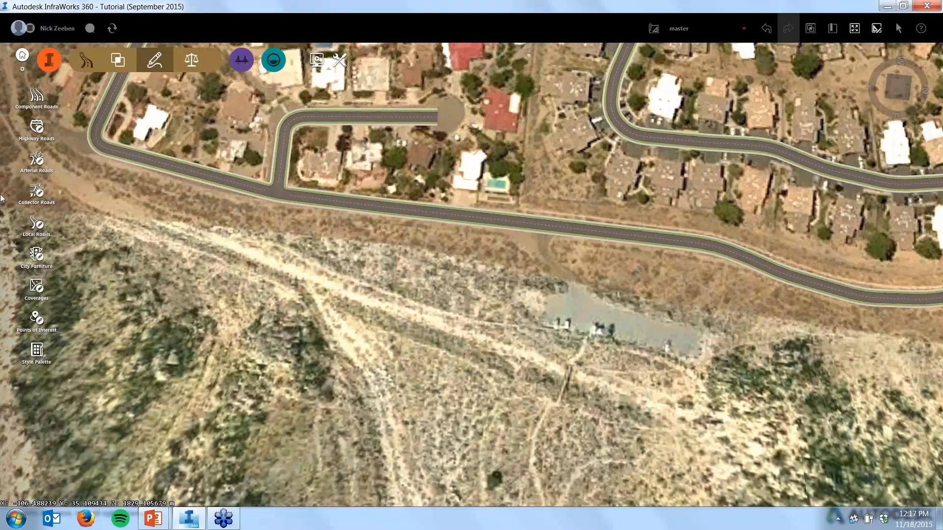
Draw a U-shaped component road about 245 m long, starting and ending on the existing street, with a design speed of 30 km/h
left_click(37, 96)
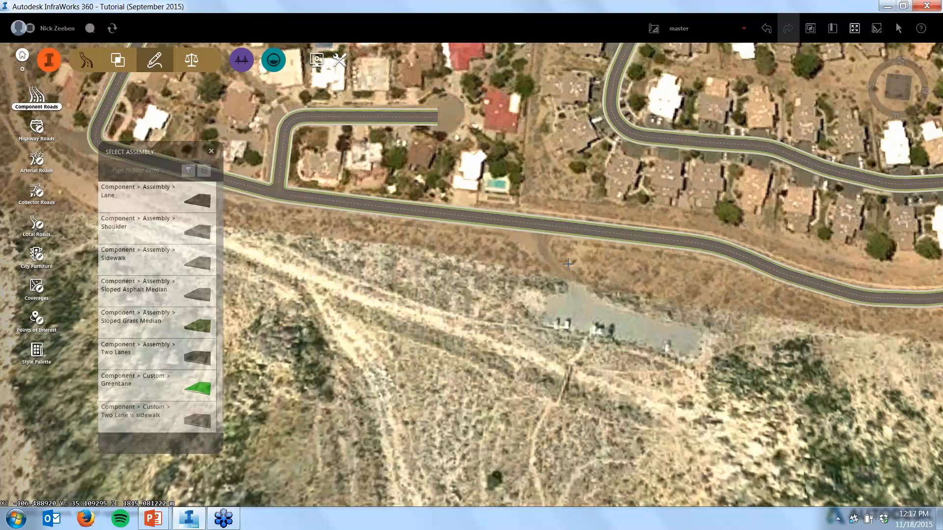
left_click(633, 239)
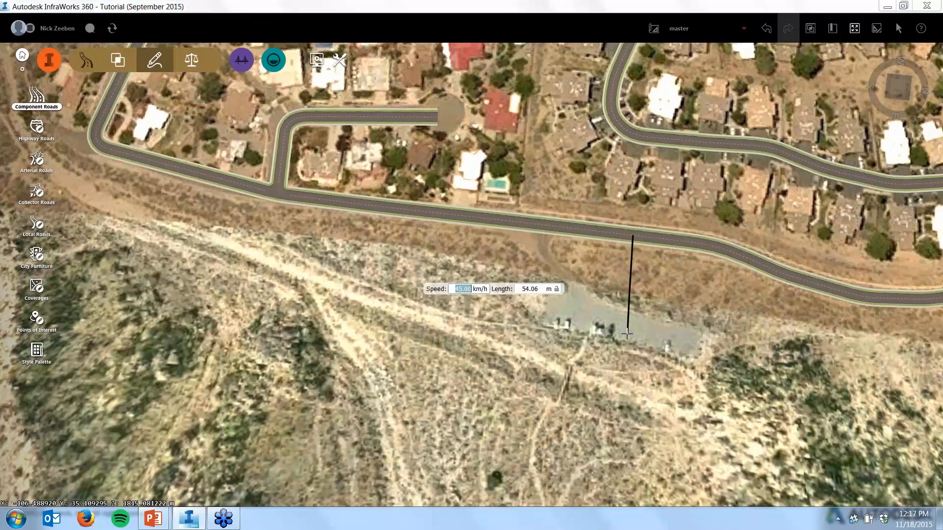
type("30")
key("Return")
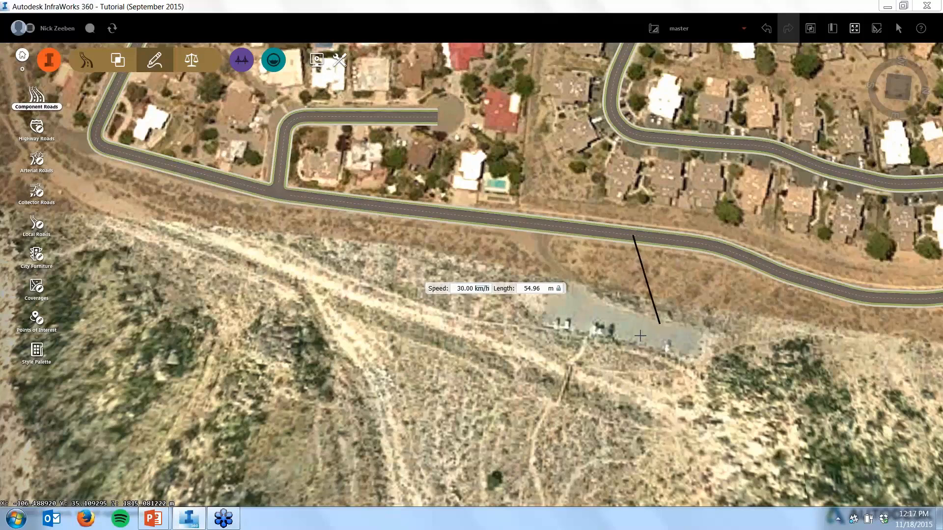
left_click(640, 335)
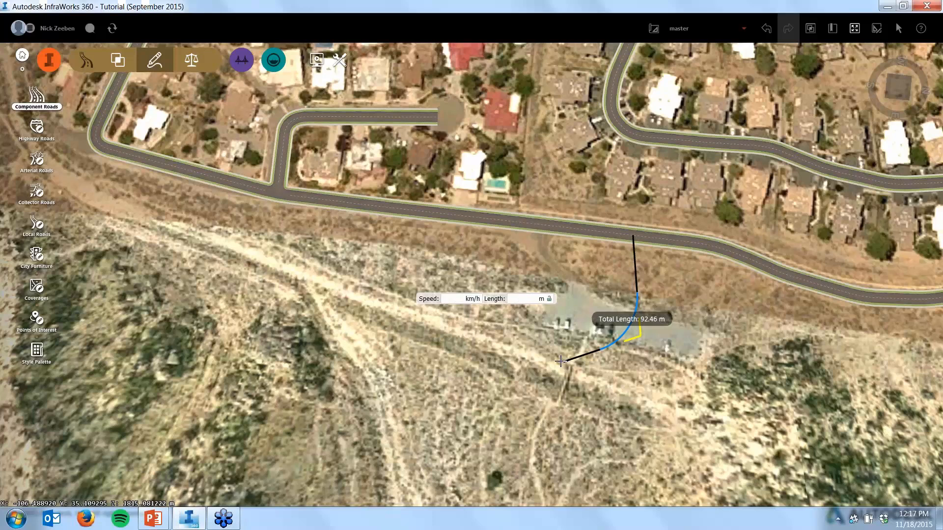
left_click(369, 297)
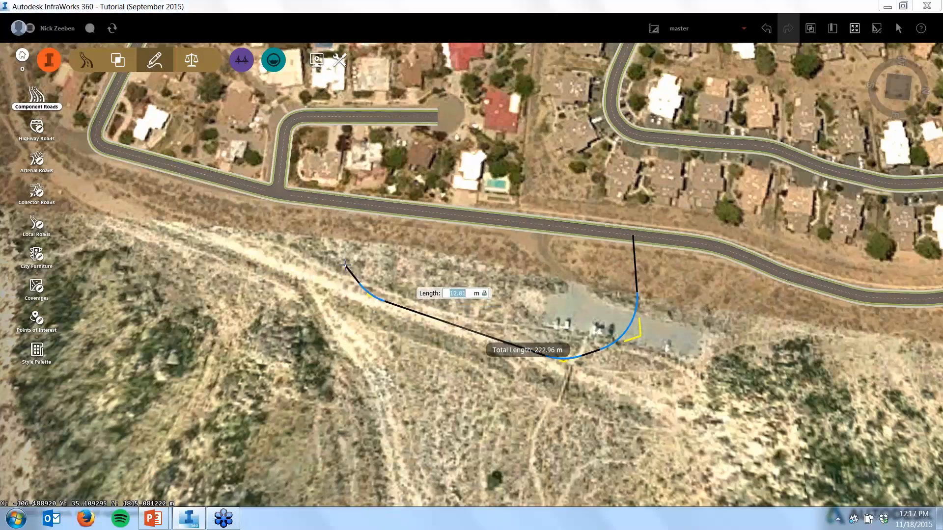
double_click(372, 206)
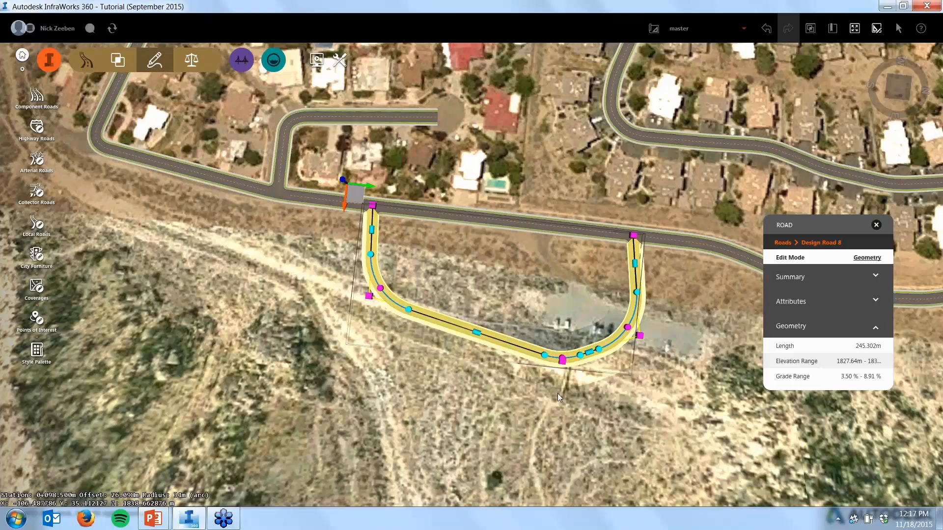
left_click(696, 351)
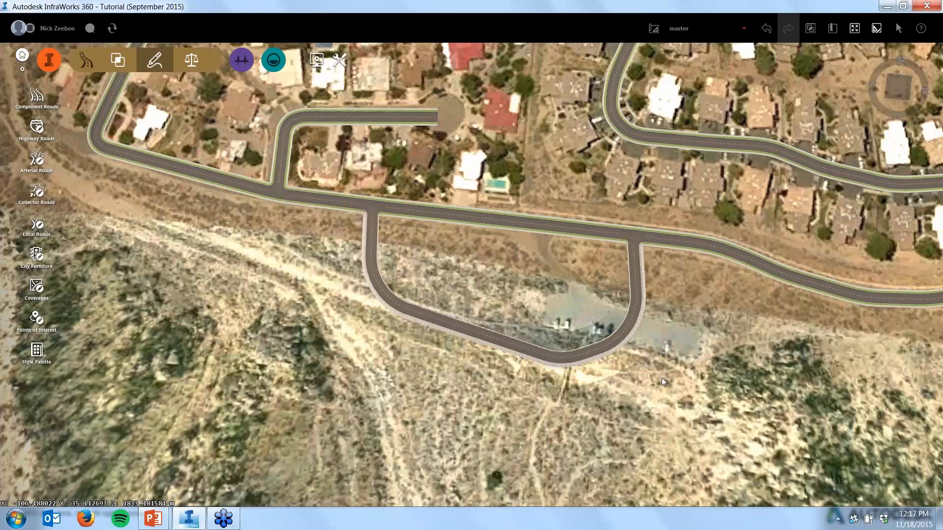
Raise the vertical grade point near the loop road's far curve until its grades range from about 5.1 % to 13.3 %
scroll(637, 274, "up", 1)
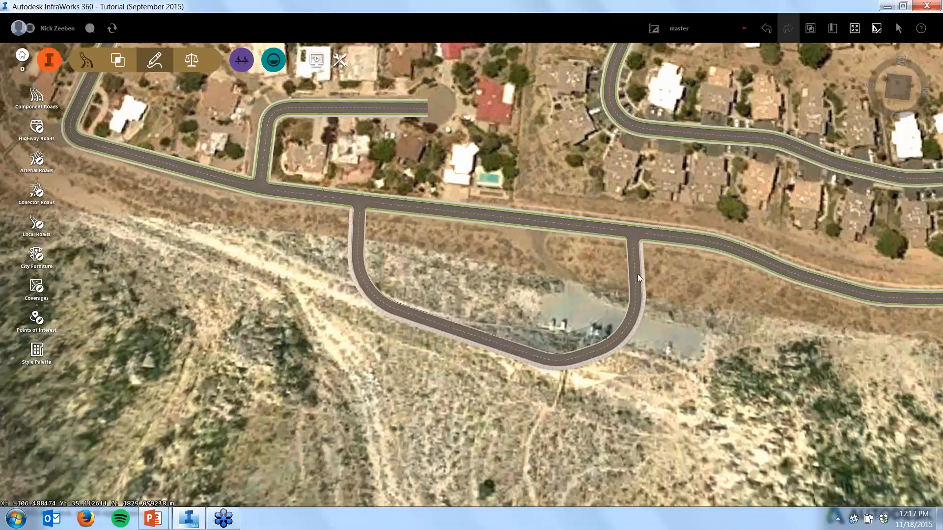
scroll(638, 274, "up", 1)
scroll(681, 255, "up", 3)
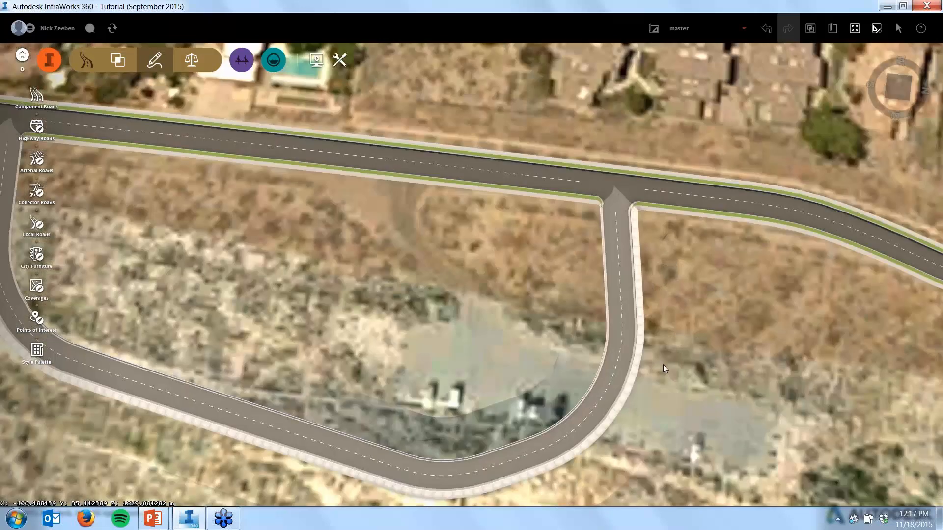
left_click_drag(573, 439, 346, 228)
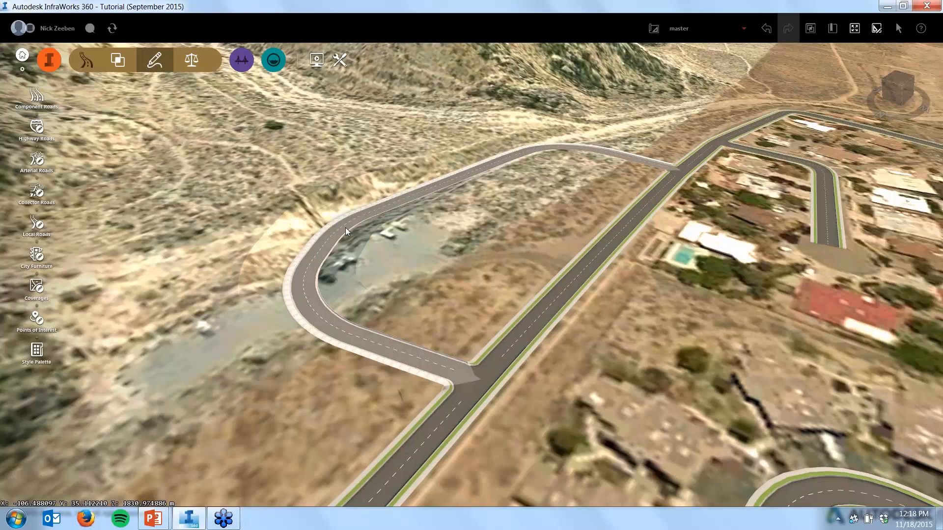
left_click(378, 320)
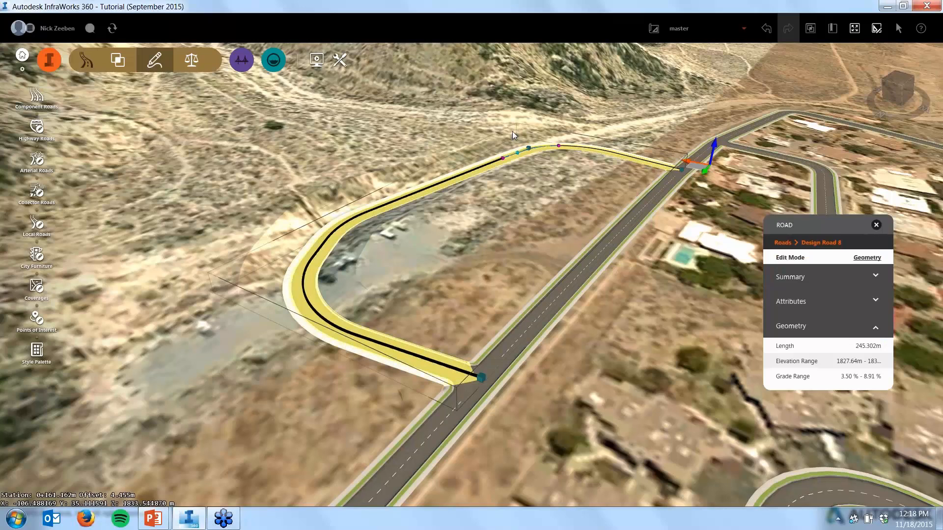
scroll(512, 131, "up", 1)
scroll(533, 107, "up", 2)
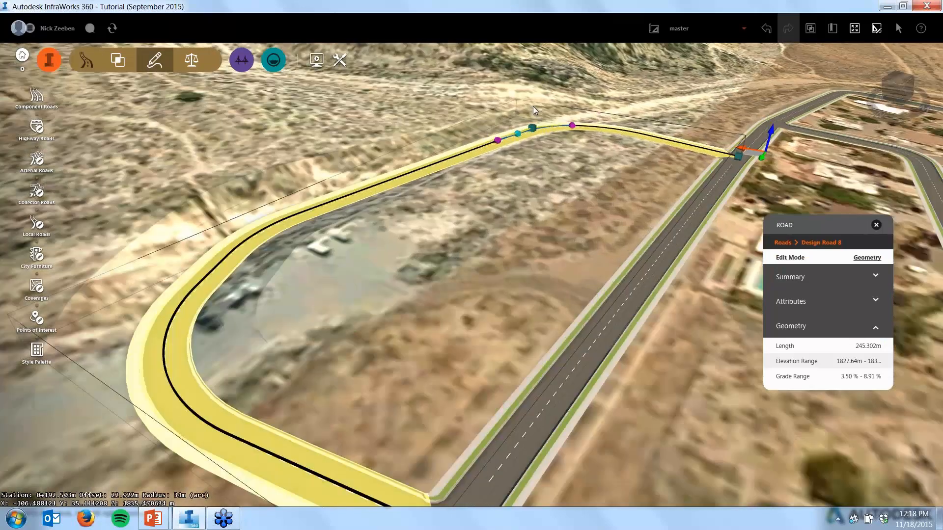
scroll(533, 106, "up", 1)
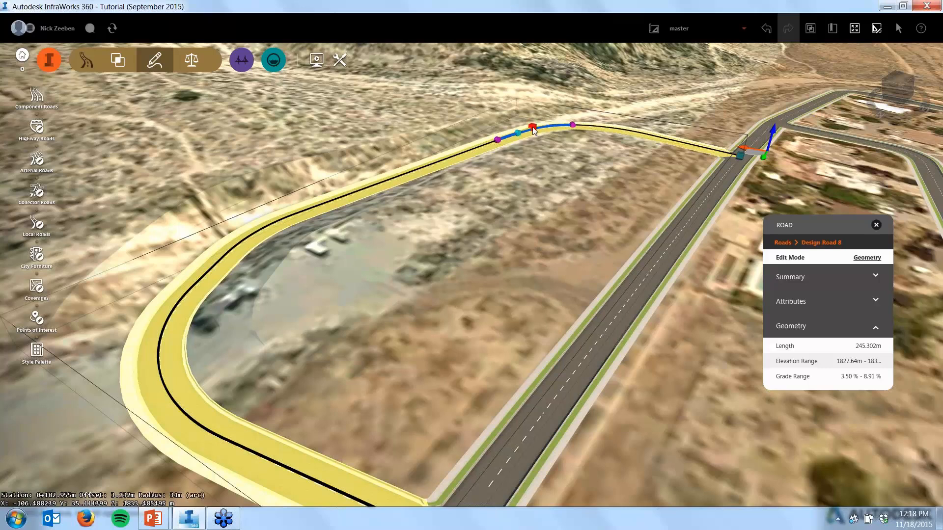
left_click_drag(532, 127, 532, 115)
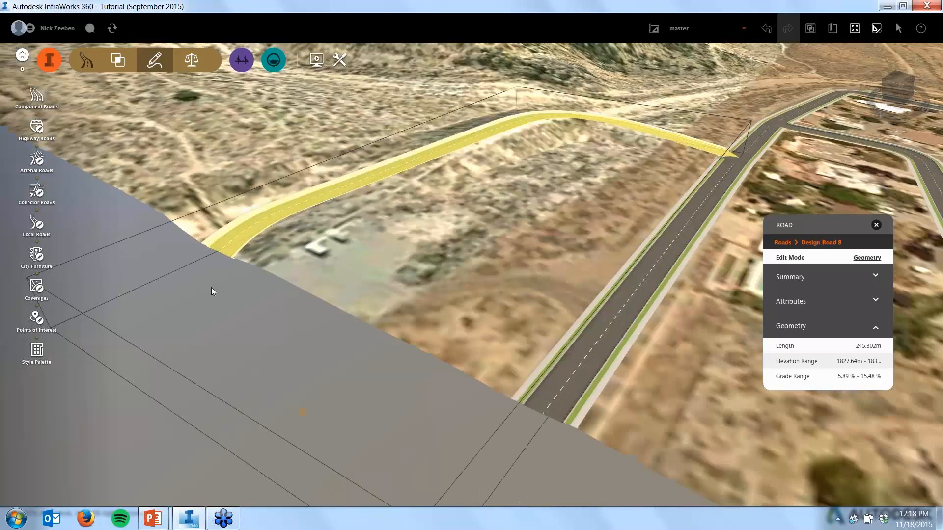
left_click(534, 115)
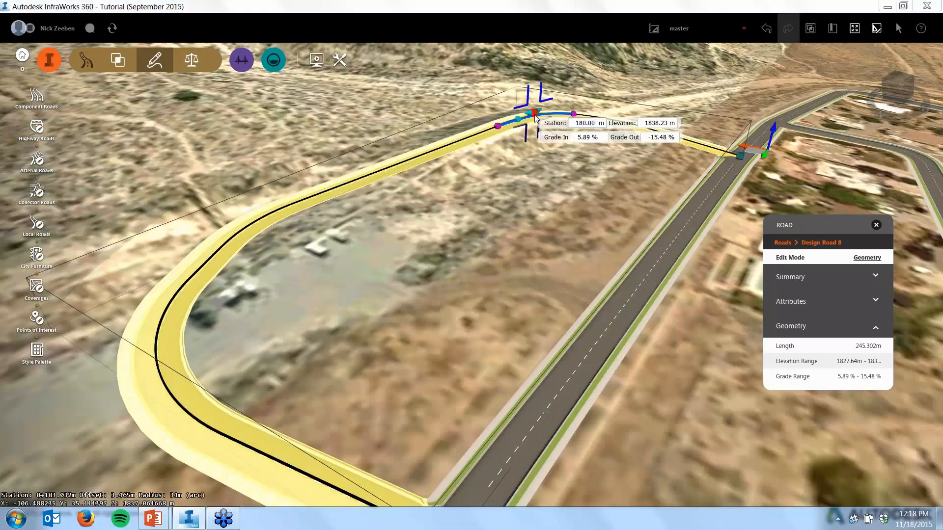
left_click_drag(534, 115, 534, 120)
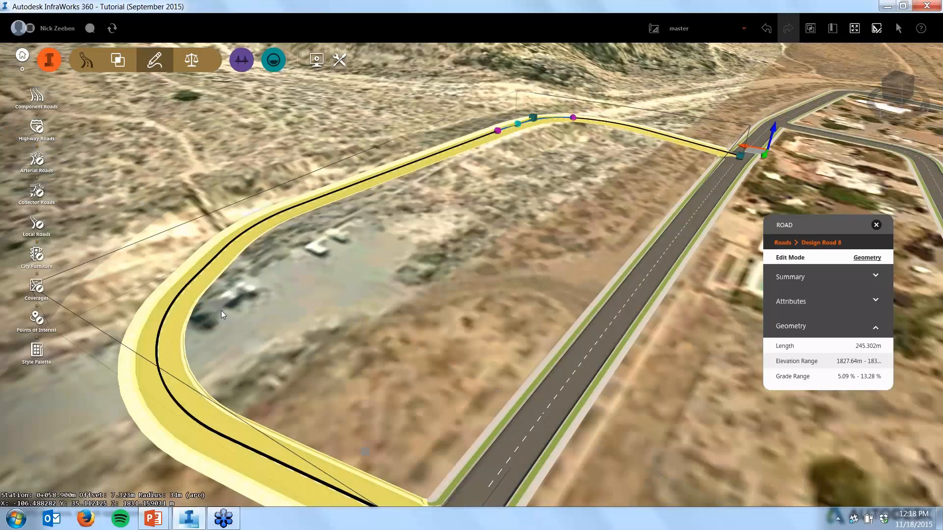
scroll(410, 273, "down", 1)
left_click(408, 269)
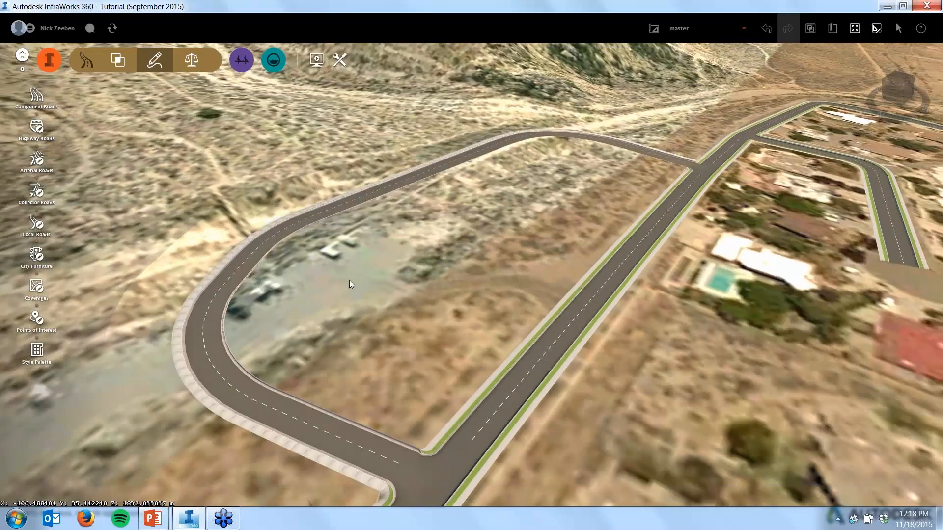
Examine the loop road's lanes, curbs and sidewalk along the bend and at its junction with the existing street
left_click_drag(322, 346, 296, 316)
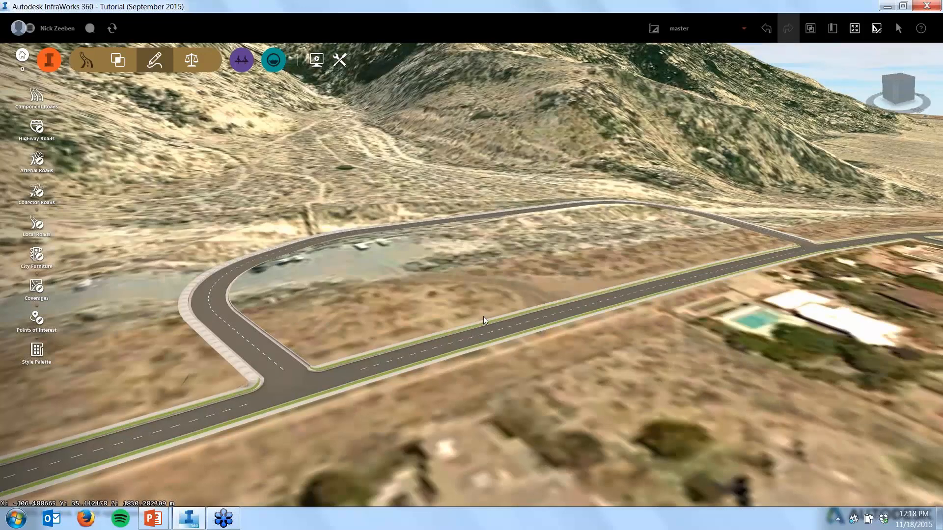
scroll(484, 317, "down", 1)
scroll(484, 317, "down", 3)
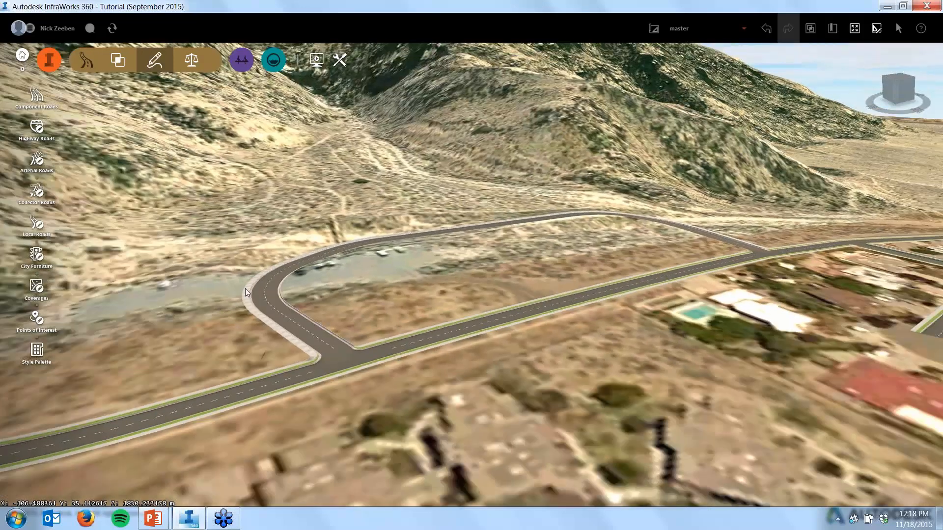
scroll(245, 288, "up", 3)
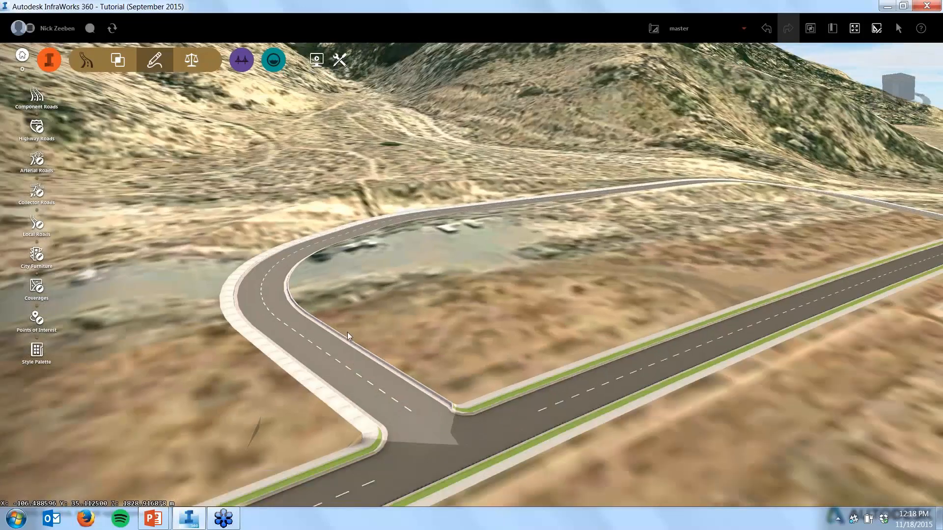
left_click_drag(347, 331, 339, 274)
scroll(546, 87, "up", 2)
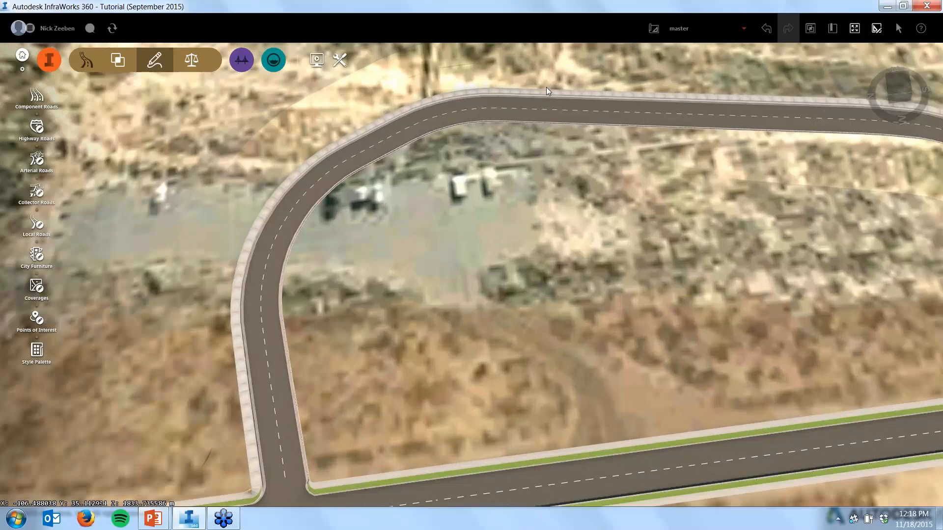
Examine the loop road's alignment and curve geometry from the far bend back to its junction with the existing street
scroll(547, 90, "up", 3)
left_click(608, 101)
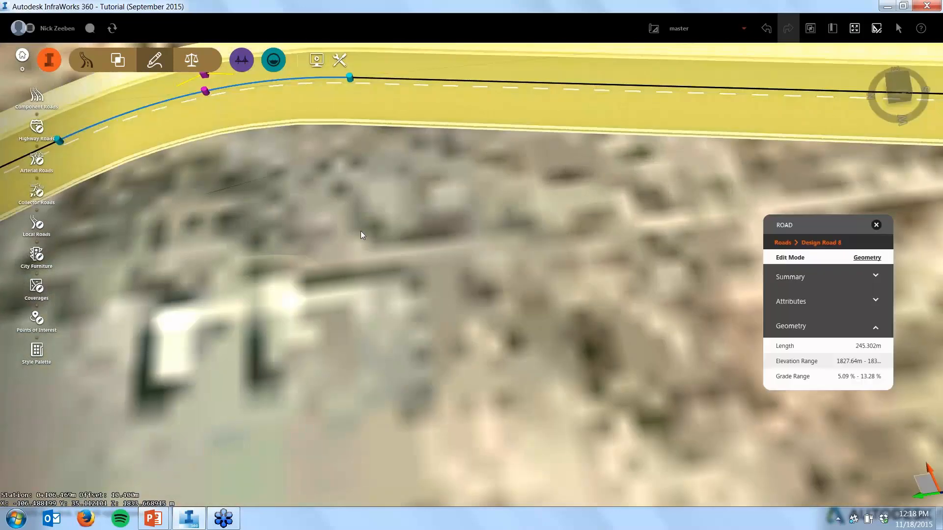
scroll(358, 243, "down", 3)
scroll(467, 226, "down", 2)
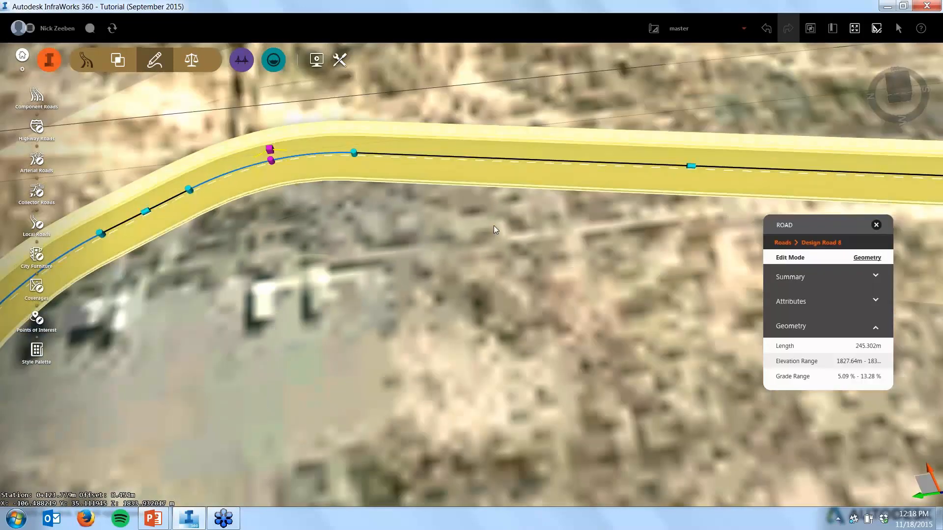
scroll(585, 176, "down", 2)
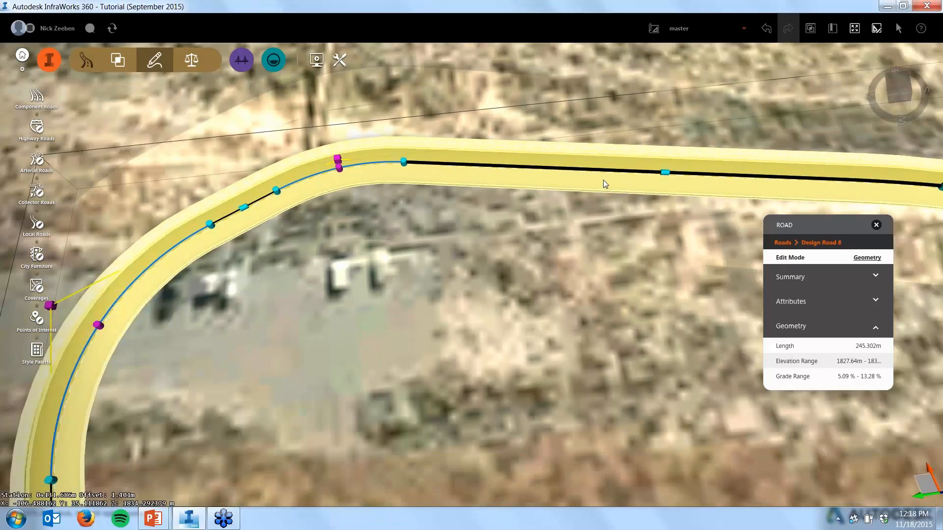
scroll(603, 179, "down", 2)
scroll(255, 273, "down", 1)
scroll(139, 379, "up", 3)
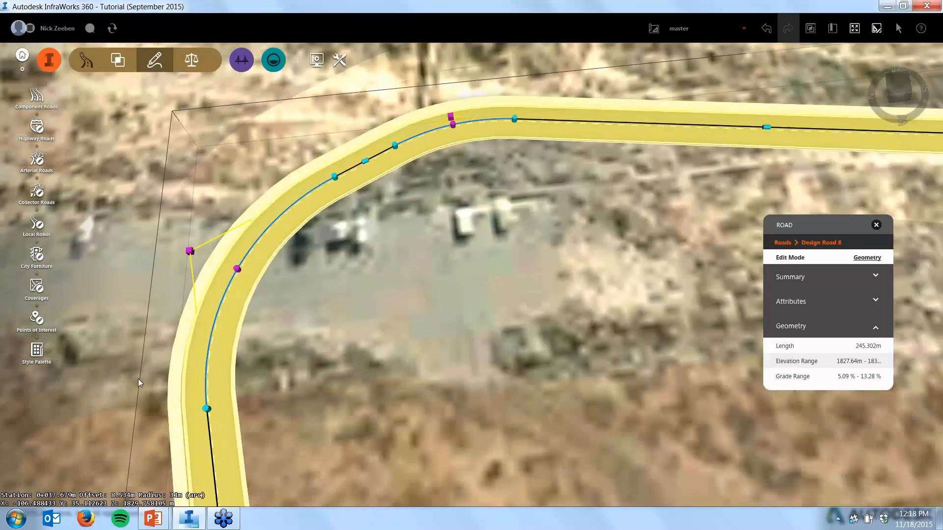
scroll(593, 92, "down", 3)
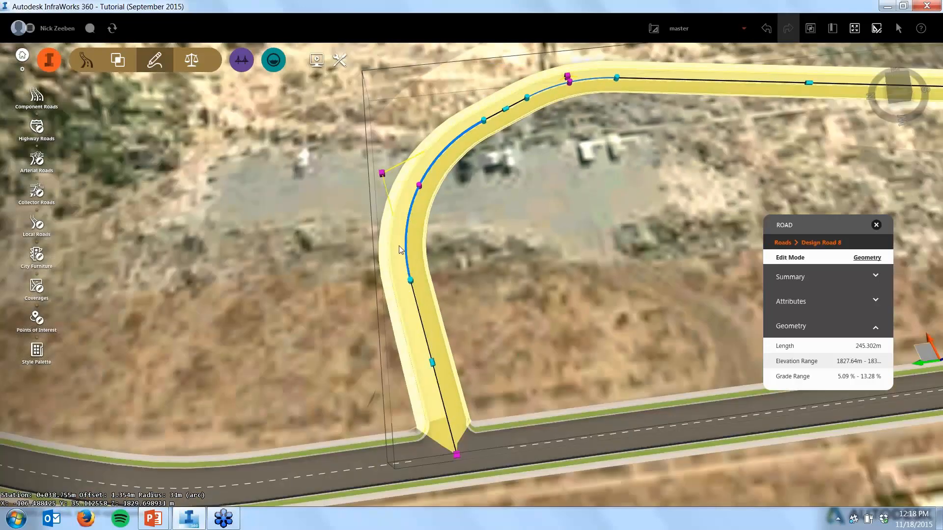
Insert a Shoulder component along the outer lane edge of the loop road's first bend, starting at about station 0+038.5
double_click(400, 245)
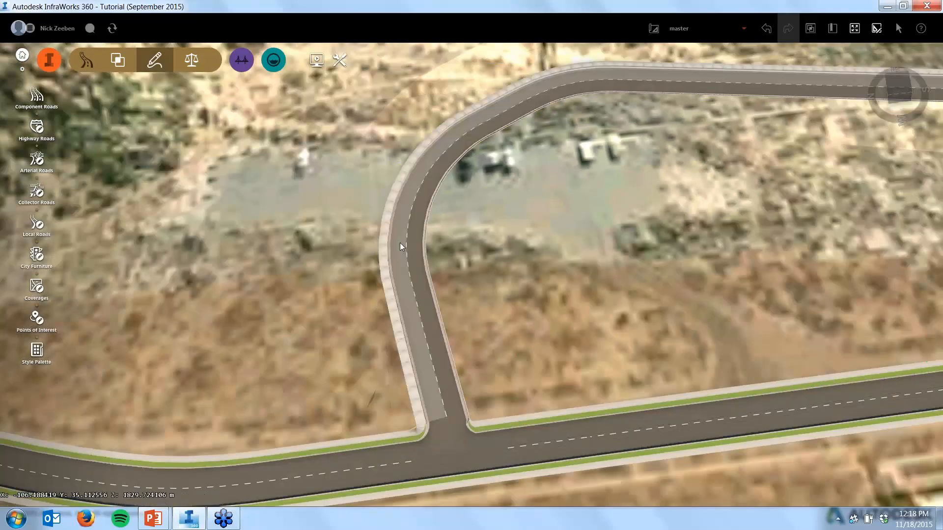
left_click(400, 242)
left_click(399, 243)
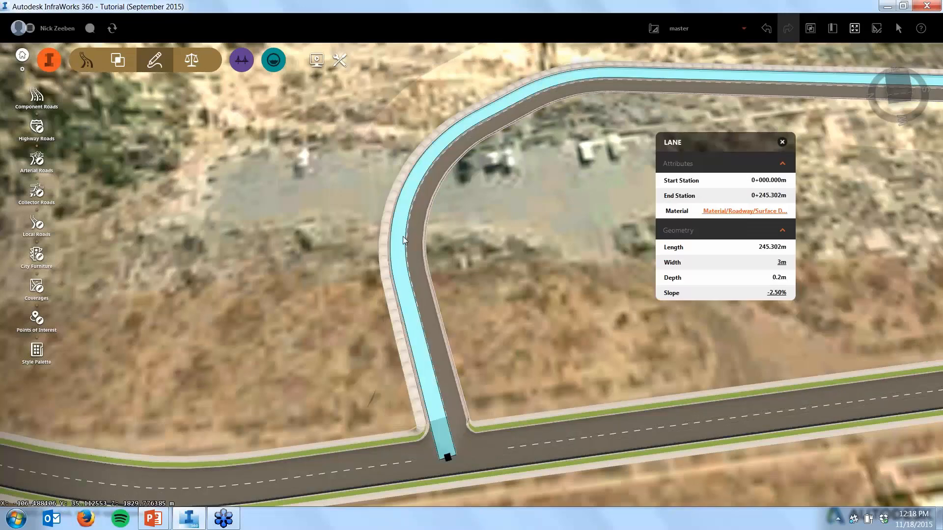
left_click(405, 235)
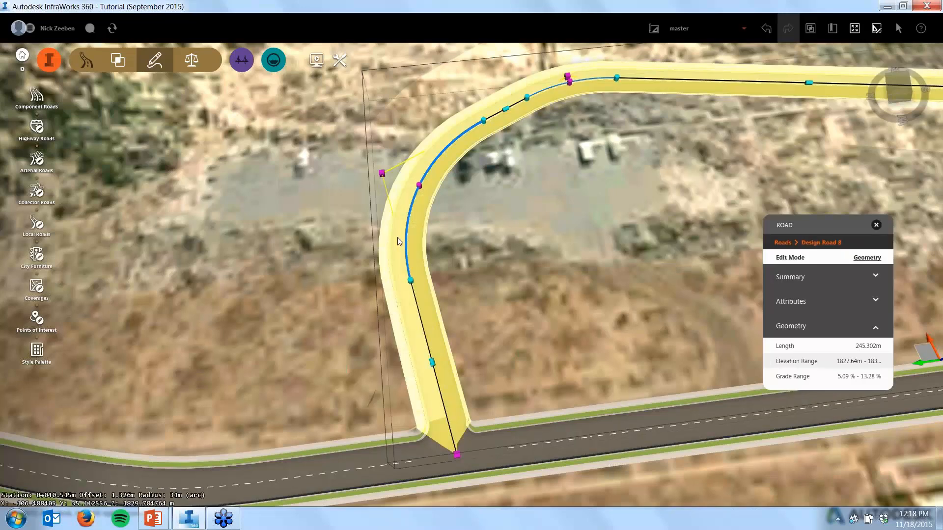
right_click(398, 238)
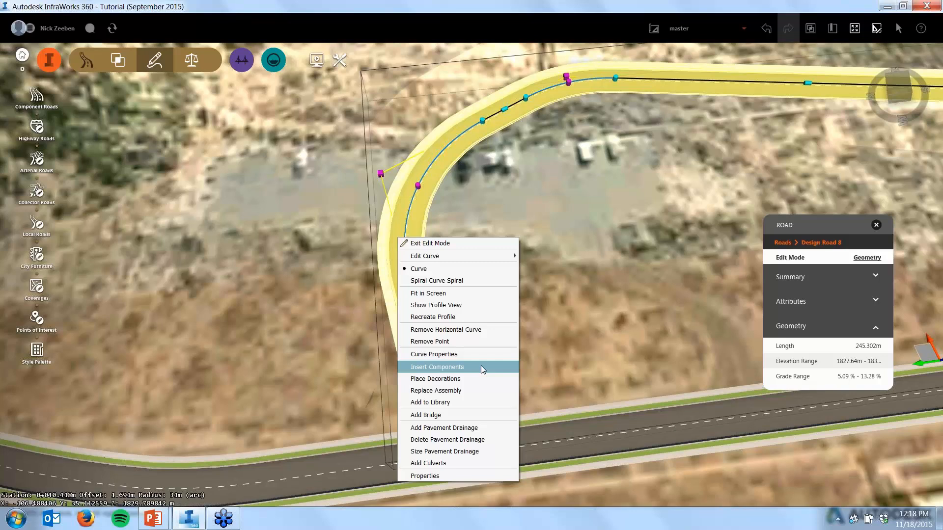
left_click(481, 366)
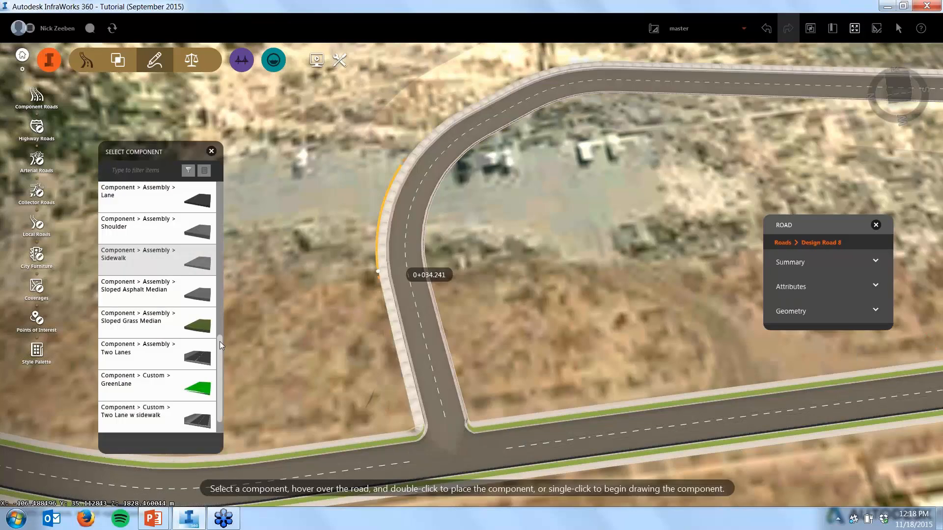
left_click_drag(219, 345, 223, 314)
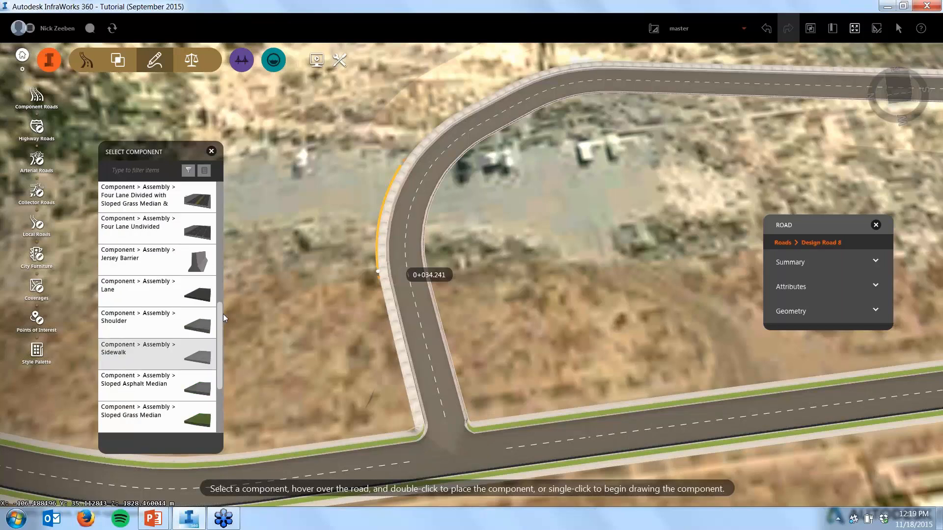
left_click(201, 316)
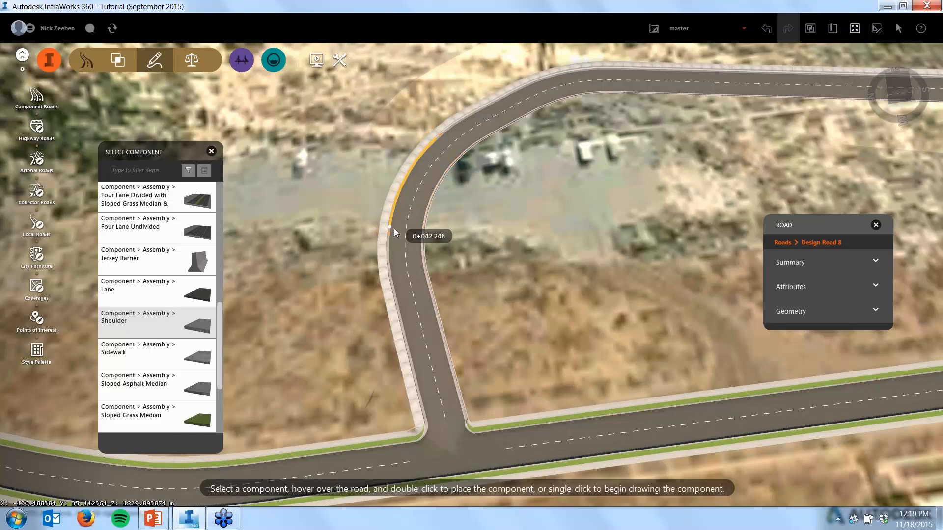
scroll(394, 229, "up", 3)
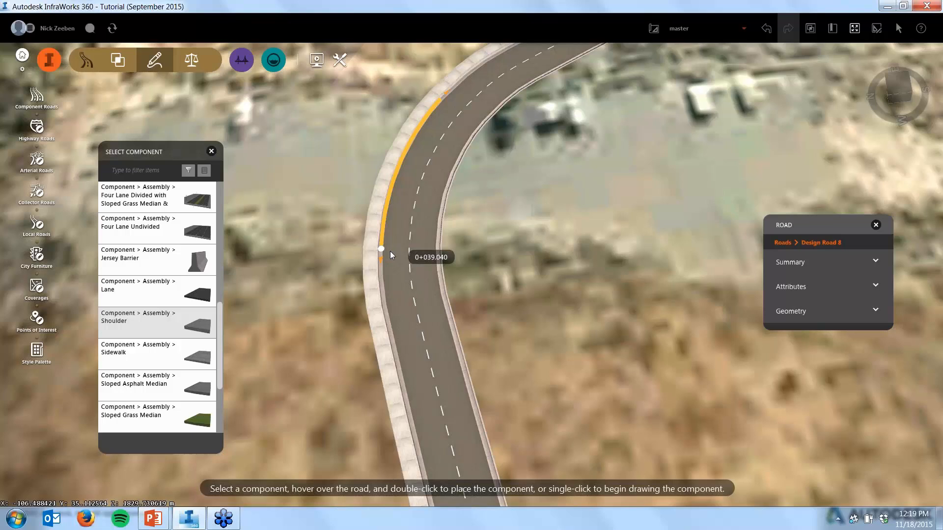
scroll(390, 252, "up", 2)
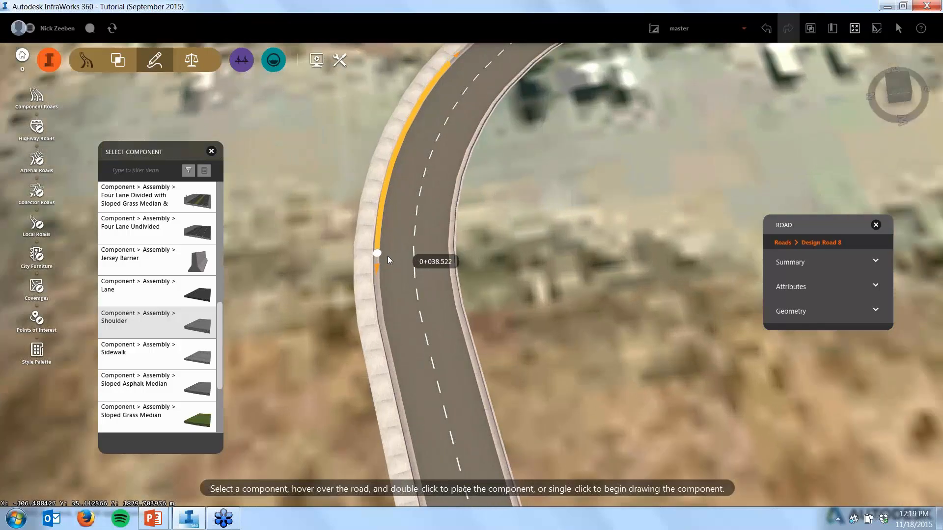
double_click(387, 256)
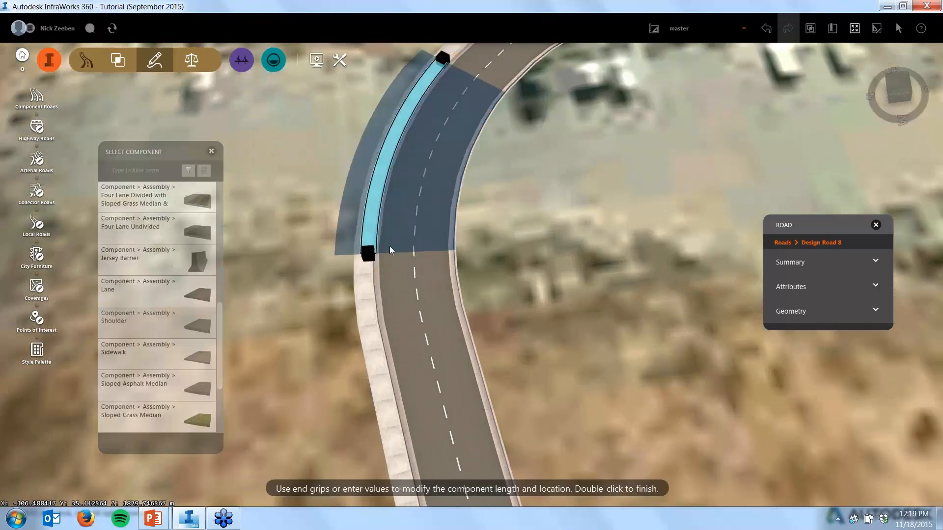
Stretch both ends of the new shoulder around the bend, from about station 29.8 m to 75.1 m
scroll(390, 246, "down", 3)
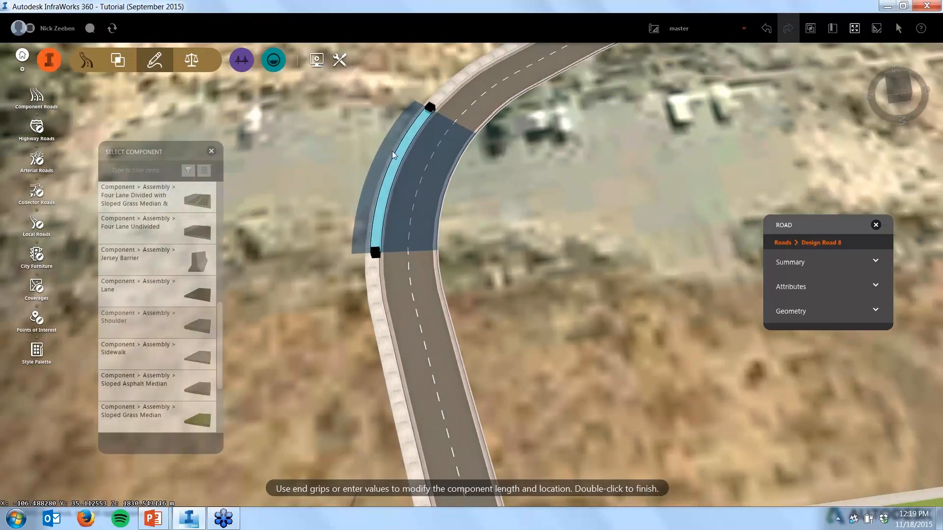
scroll(392, 151, "down", 2)
scroll(405, 196, "down", 2)
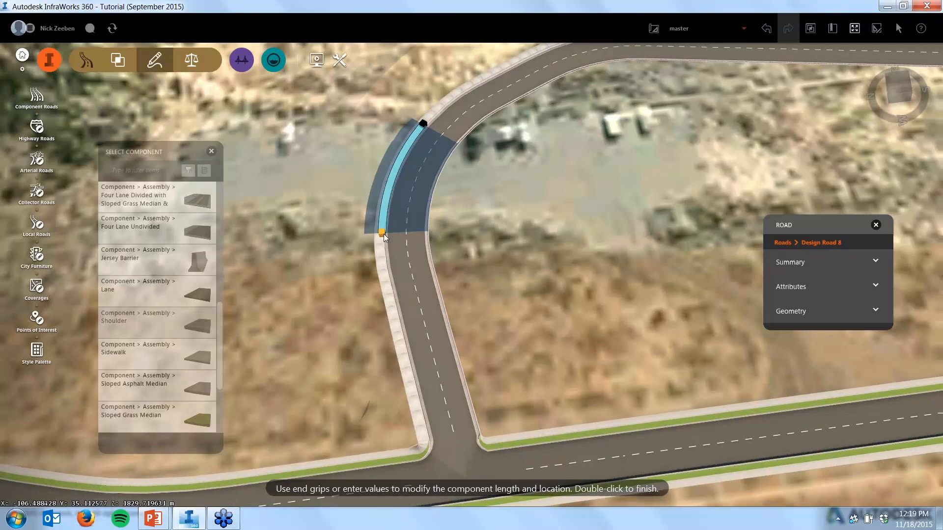
left_click_drag(381, 233, 390, 287)
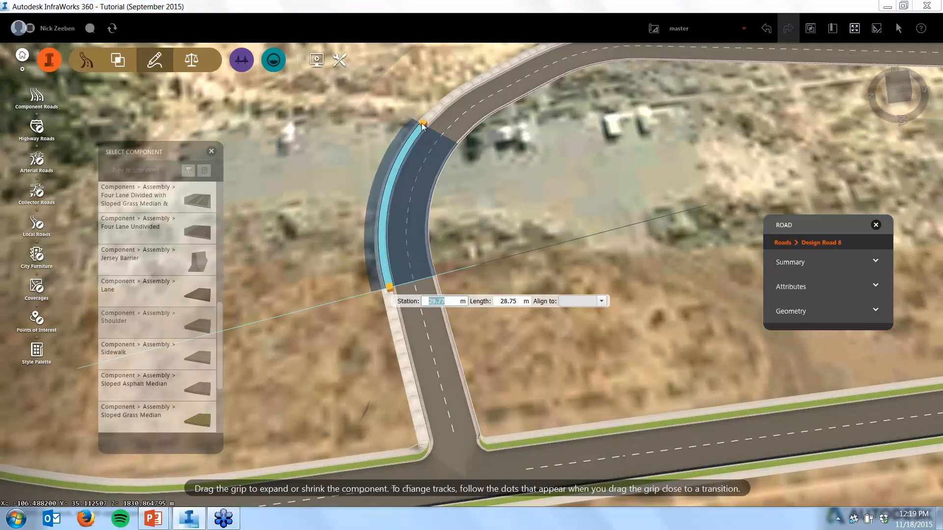
left_click_drag(422, 123, 513, 85)
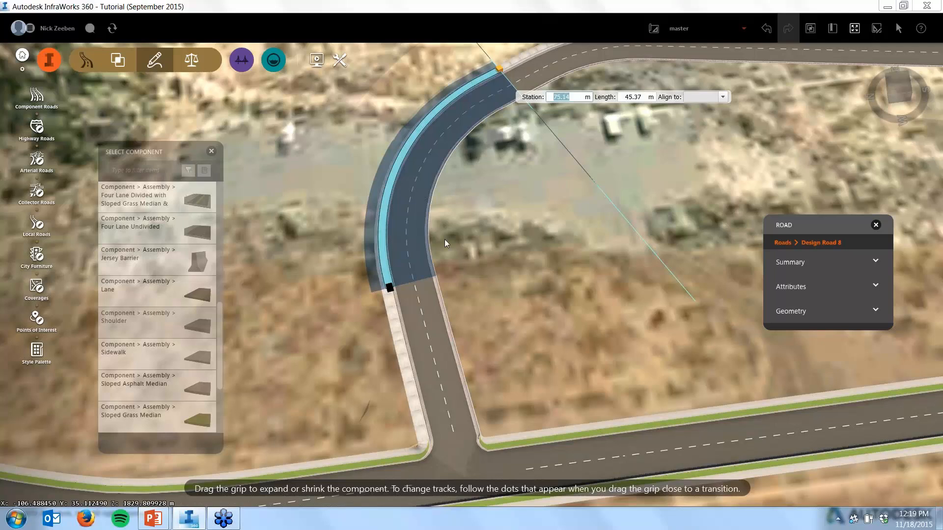
Set the shoulder's length to 50 m and finish inserting it
scroll(444, 240, "down", 2)
scroll(446, 226, "down", 1)
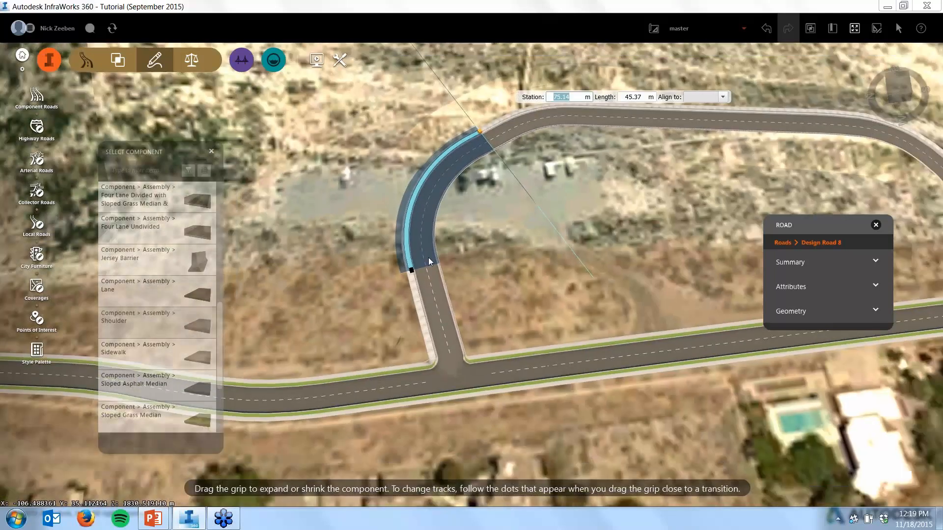
scroll(488, 144, "down", 1)
scroll(488, 144, "up", 1)
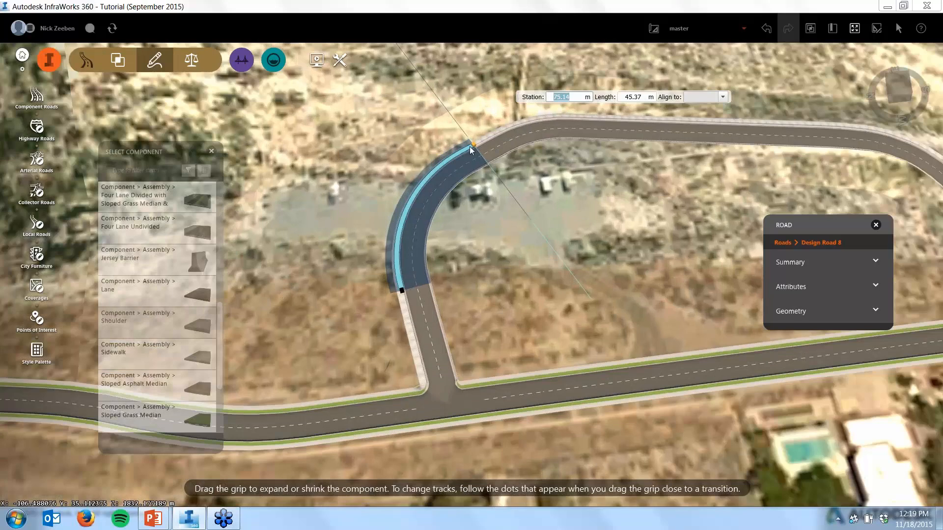
scroll(469, 146, "up", 1)
double_click(641, 98)
type("50")
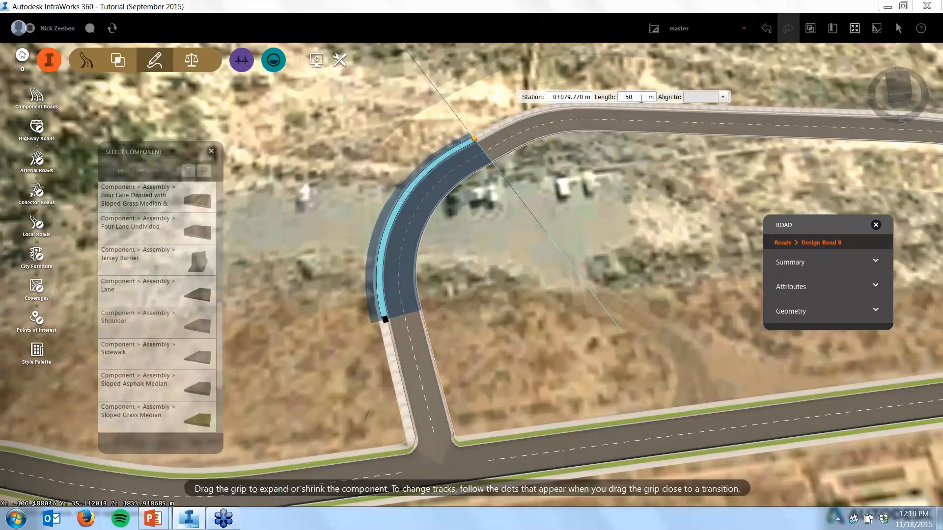
key("Return")
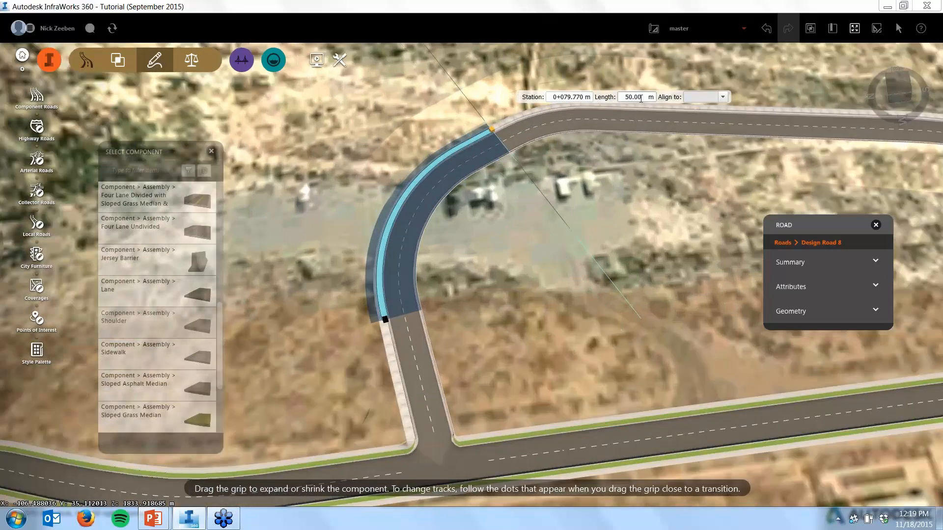
right_click(496, 207)
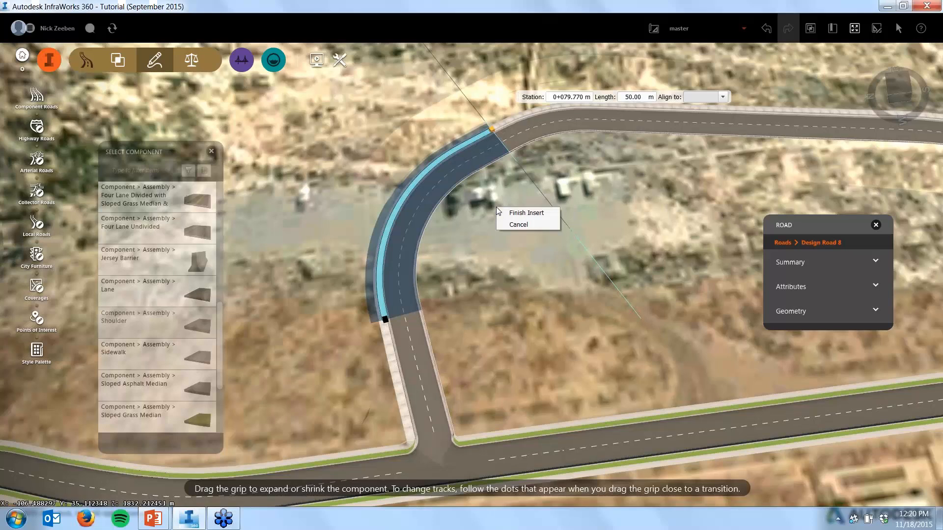
left_click(519, 212)
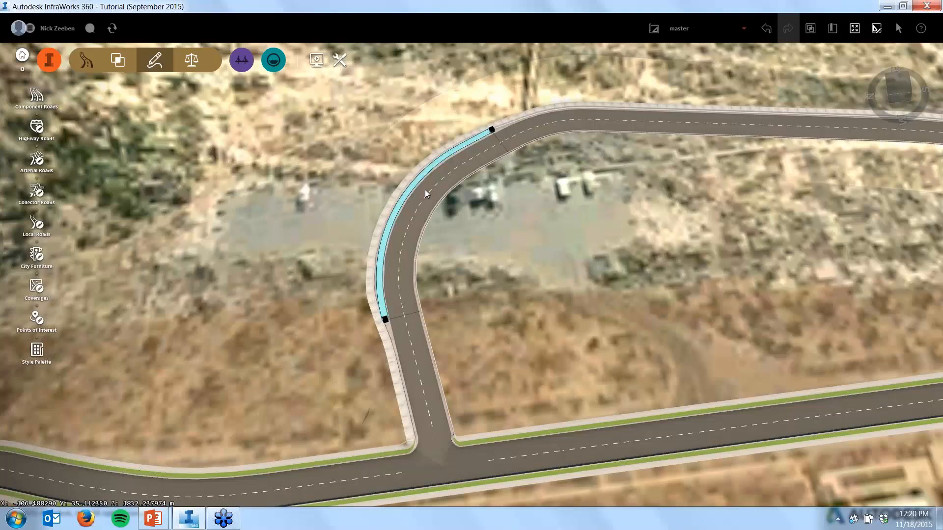
Set the width of the inserted shoulder on the bend to 5 m
left_click(415, 189)
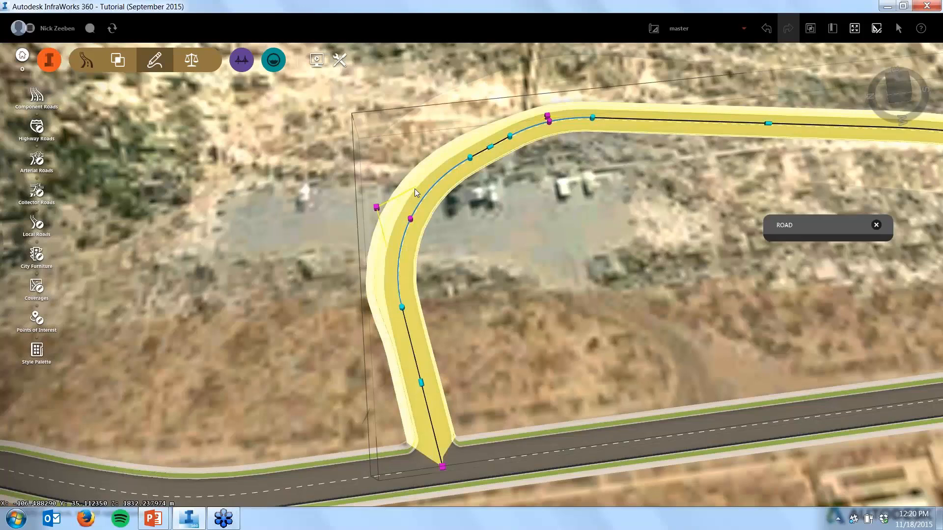
key("Escape")
scroll(382, 308, "up", 1)
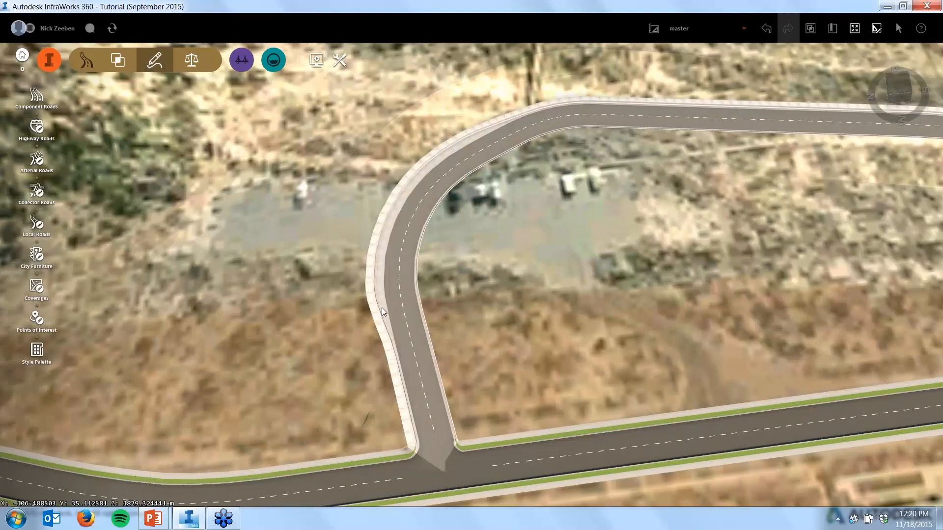
scroll(381, 307, "up", 1)
scroll(387, 302, "up", 1)
left_click(387, 243)
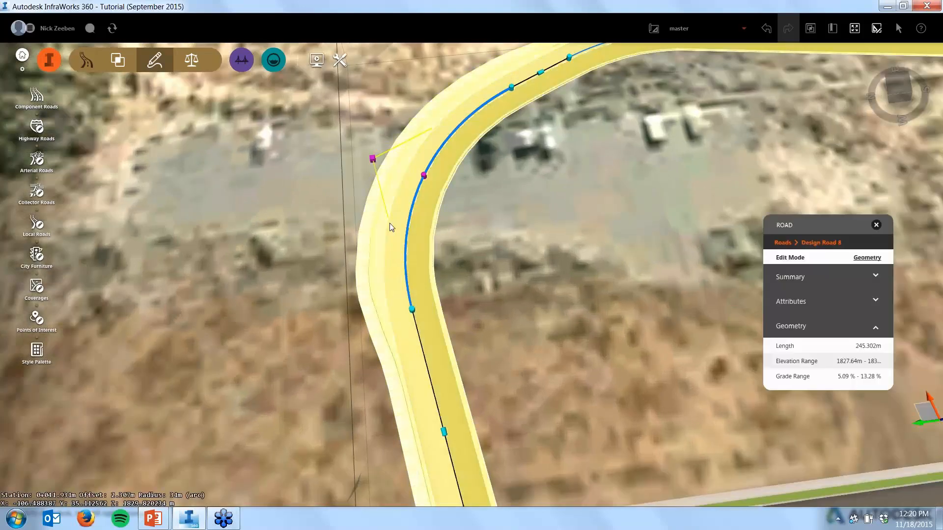
left_click(393, 194)
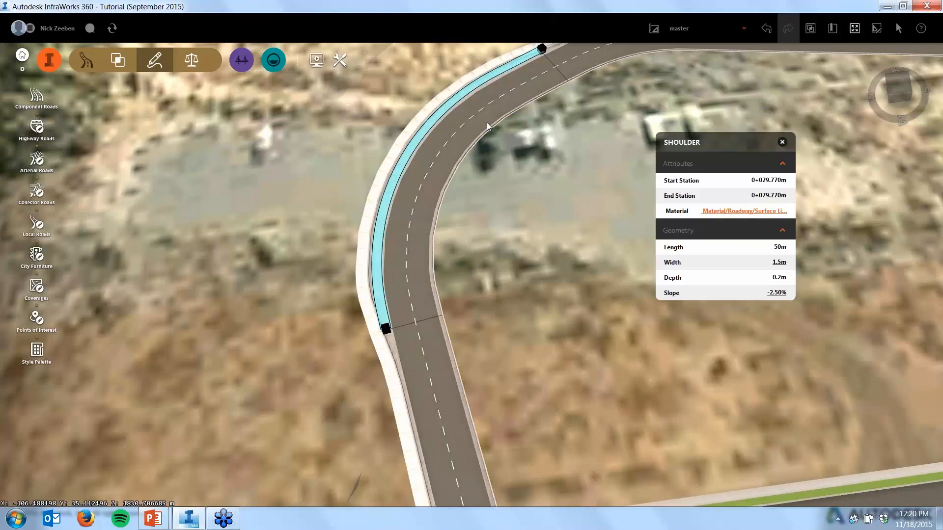
left_click(783, 263)
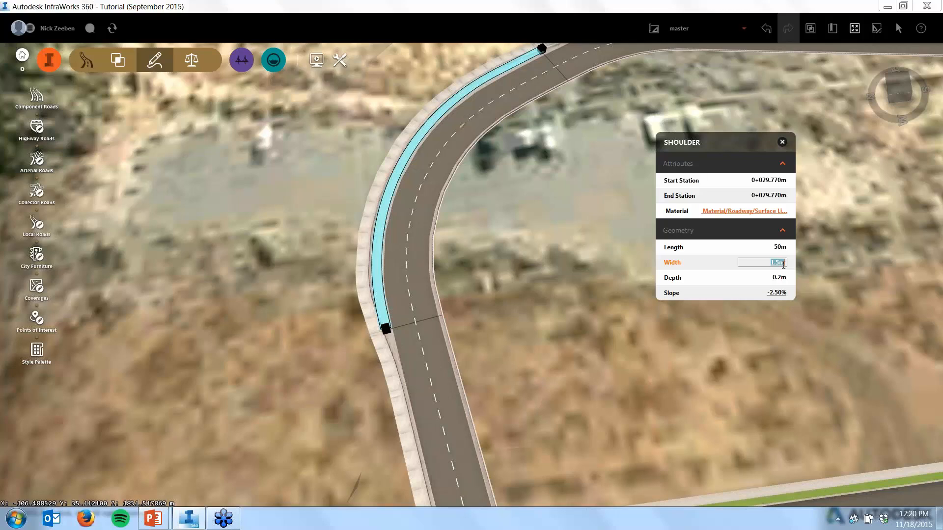
type("3")
key("Return")
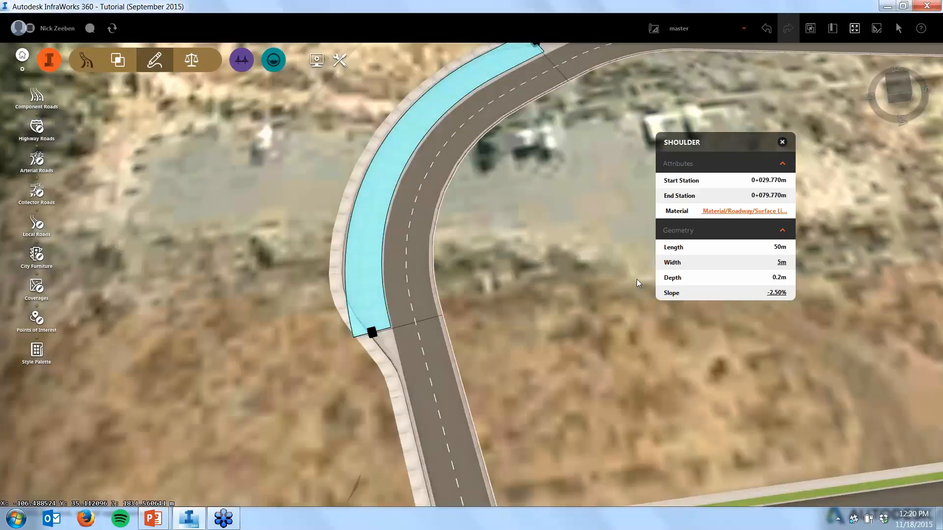
Examine the widened shoulder and the sidewalk transitions around the bend from a tilted view
left_click_drag(577, 304, 524, 281)
left_click(524, 280)
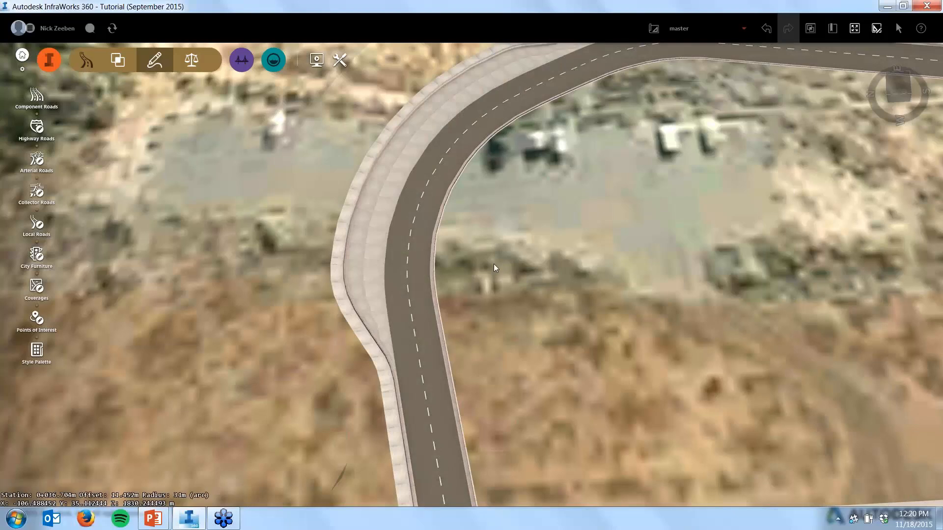
left_click_drag(493, 337, 495, 291)
scroll(495, 292, "down", 3)
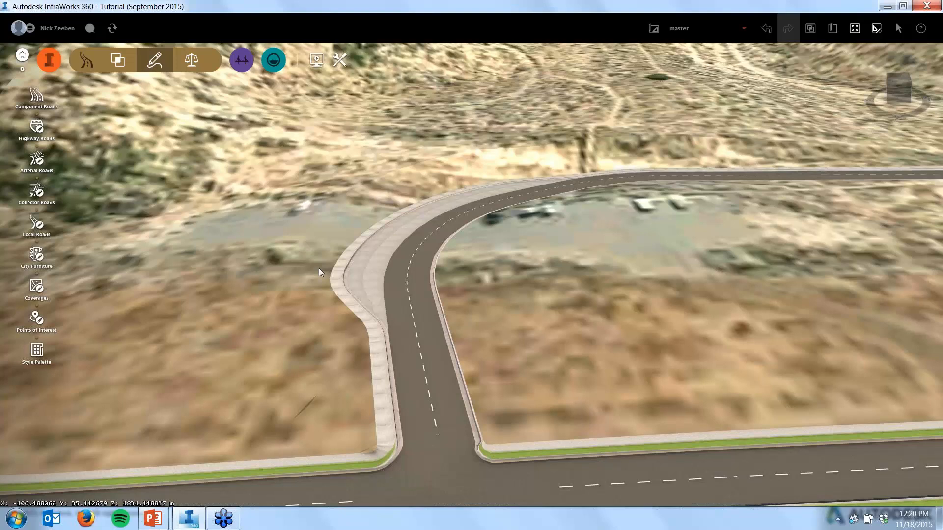
scroll(319, 297, "down", 2)
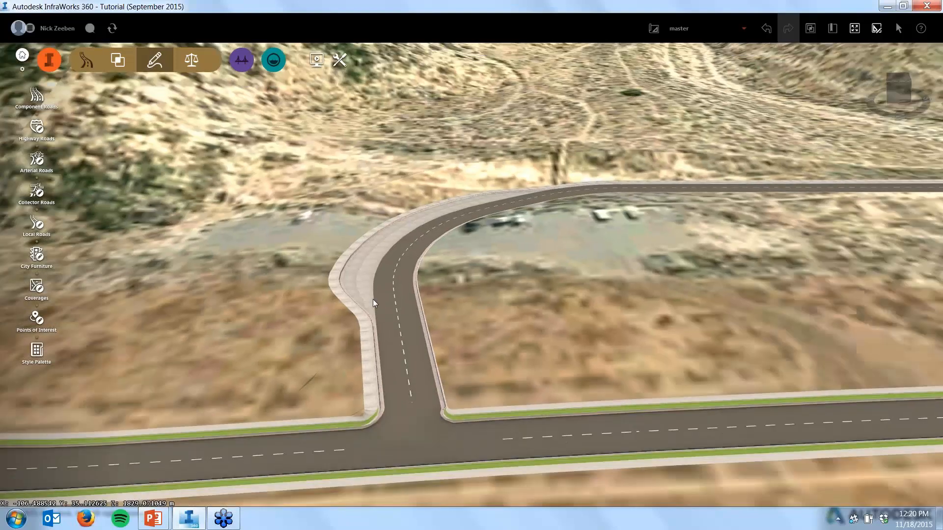
scroll(491, 263, "up", 3)
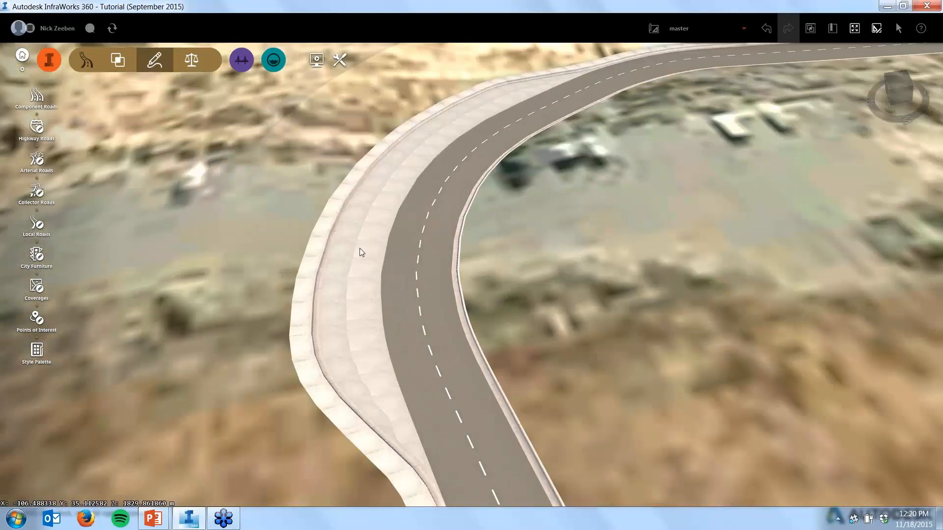
Inspect the 5 m wide shoulder's extents and properties, then view the whole loop road from above
left_click(361, 250)
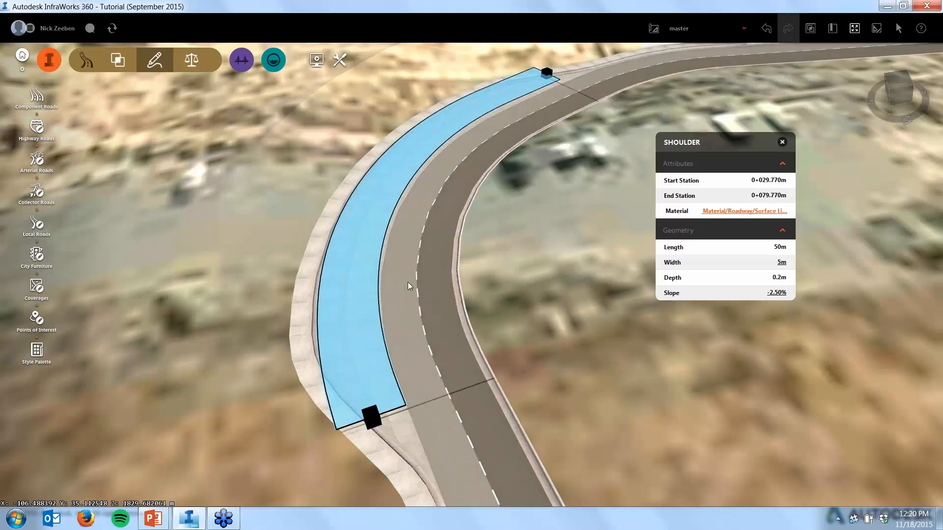
scroll(370, 317, "down", 3)
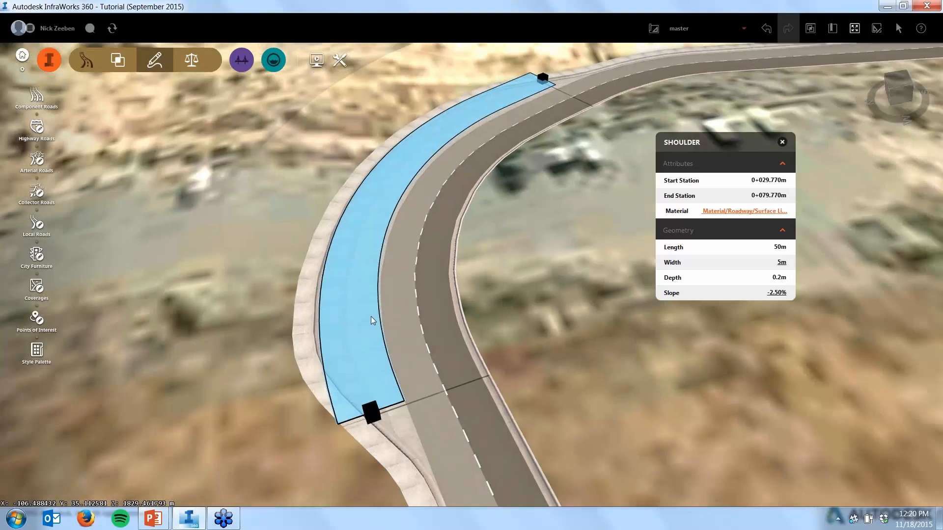
scroll(370, 316, "down", 2)
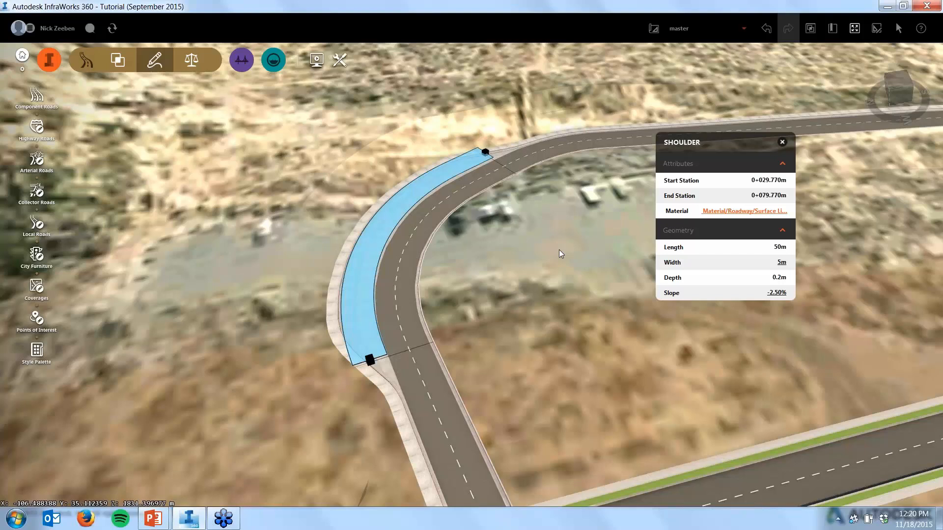
left_click(558, 249)
left_click(479, 269)
scroll(350, 283, "down", 3)
scroll(350, 283, "down", 3)
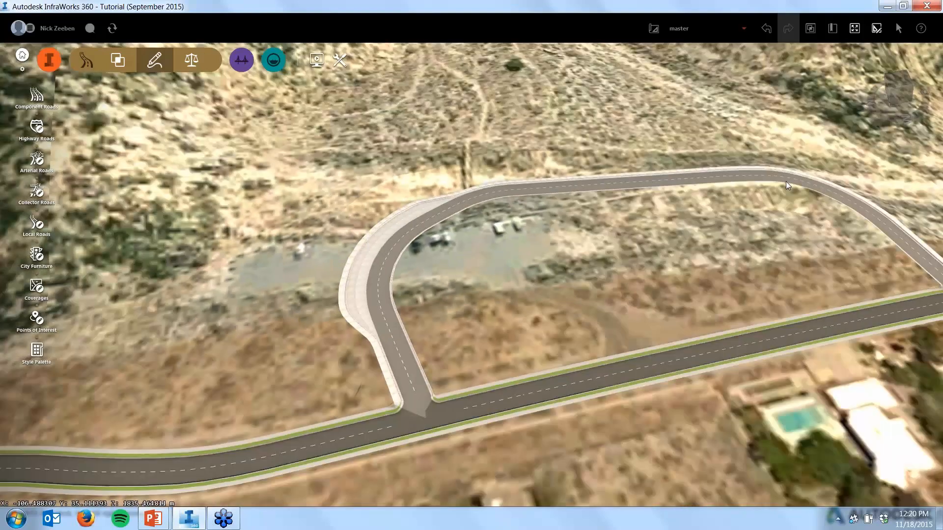
scroll(785, 181, "up", 1)
scroll(569, 289, "up", 3)
left_click_drag(569, 290, 552, 405)
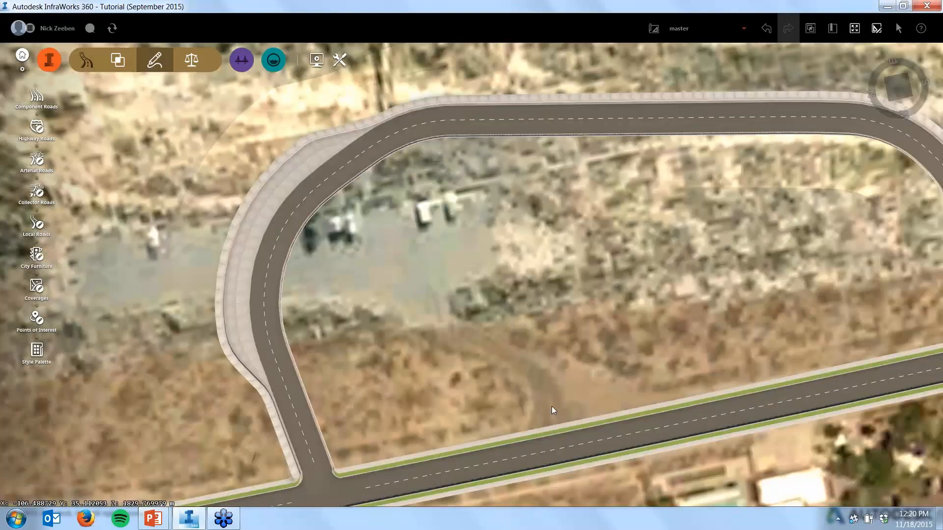
scroll(467, 245, "down", 1)
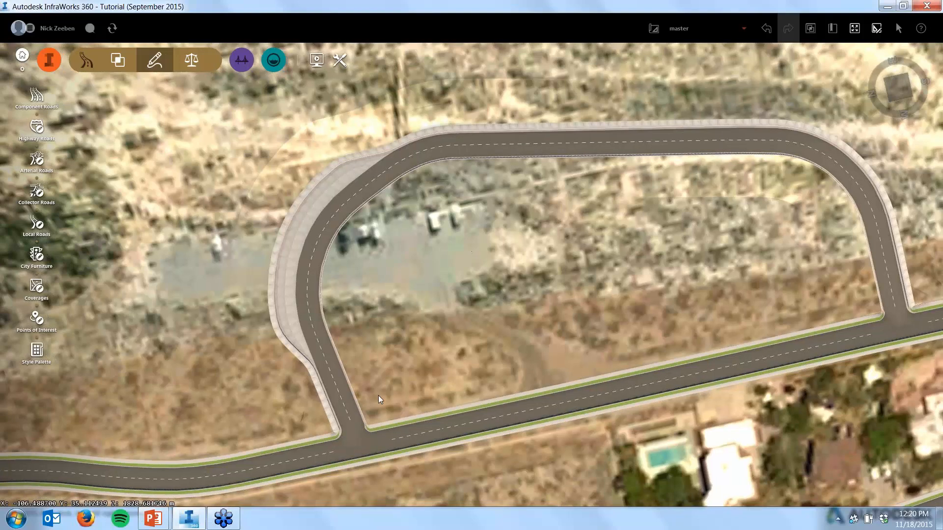
Insert a Sidewalk component along the loop road's inner edge, from station 0 to 29.77 m
left_click(350, 412)
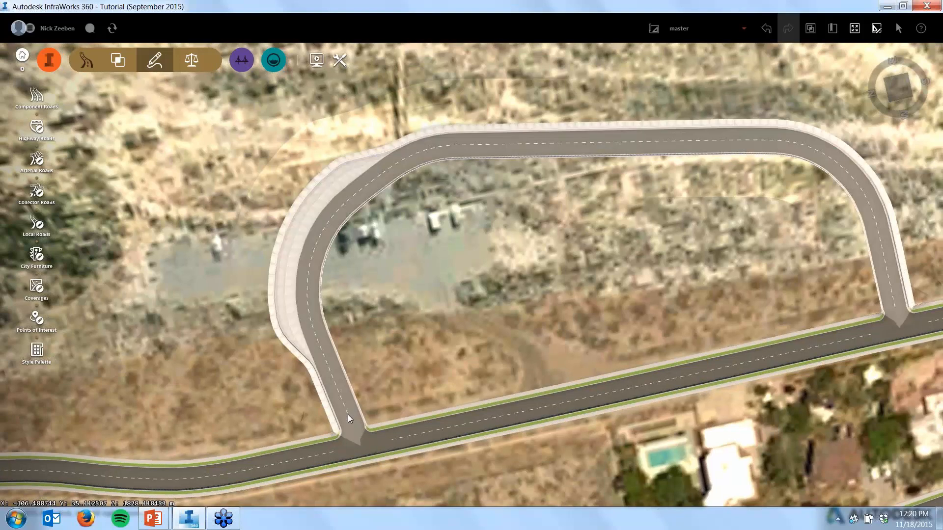
scroll(371, 418, "up", 1)
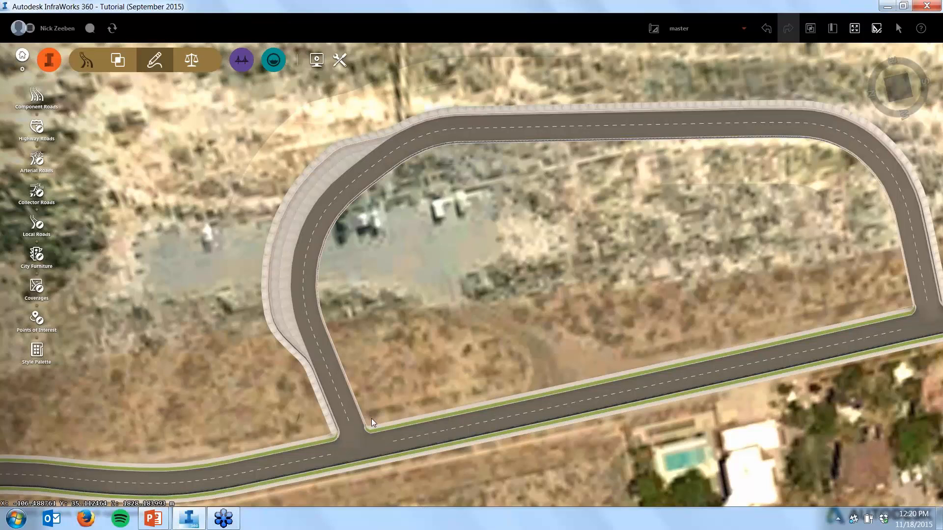
scroll(372, 419, "up", 3)
left_click(352, 417)
right_click(376, 369)
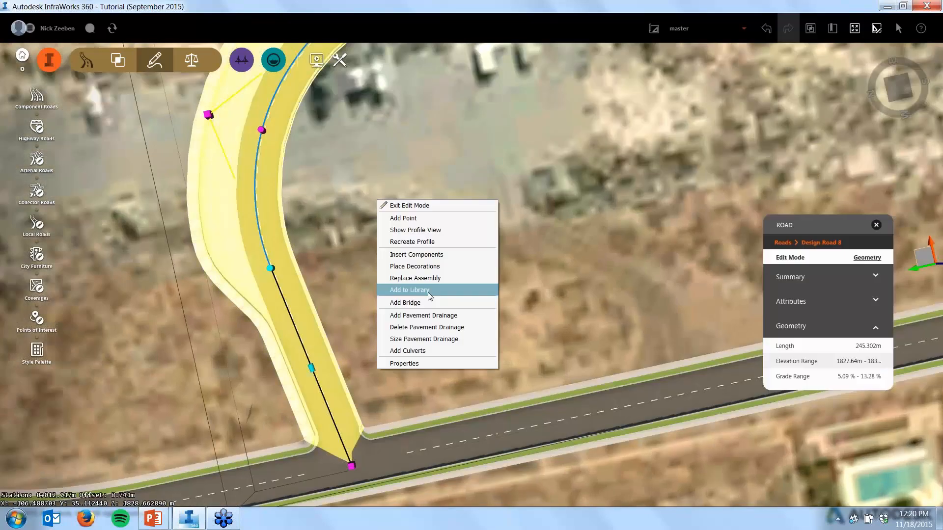
left_click(440, 254)
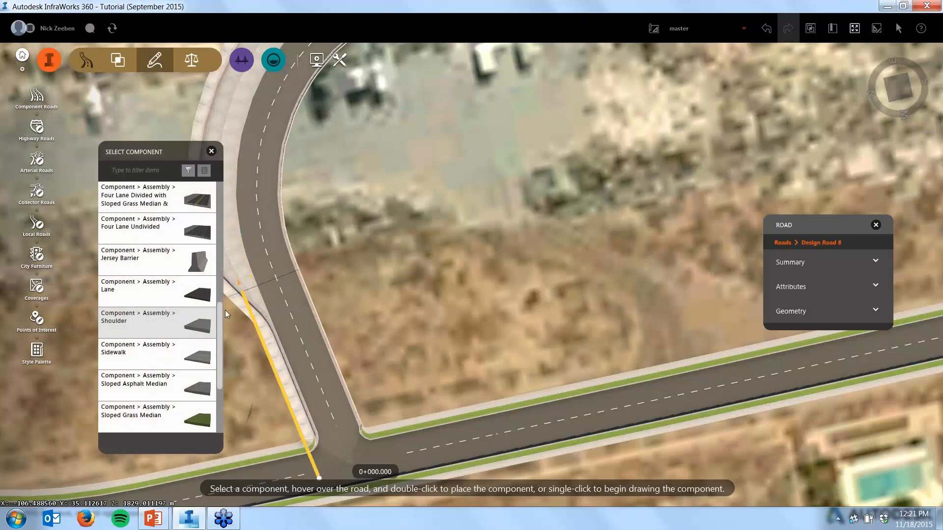
left_click(172, 349)
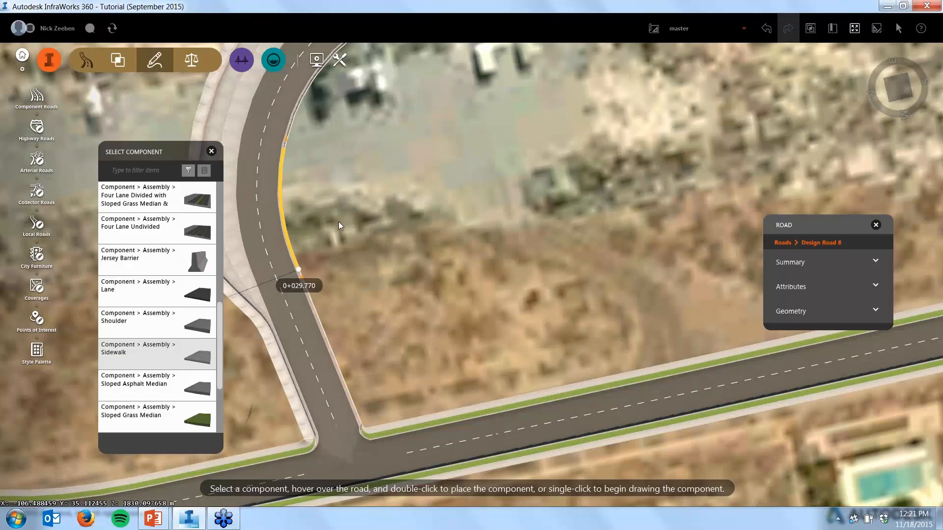
double_click(334, 318)
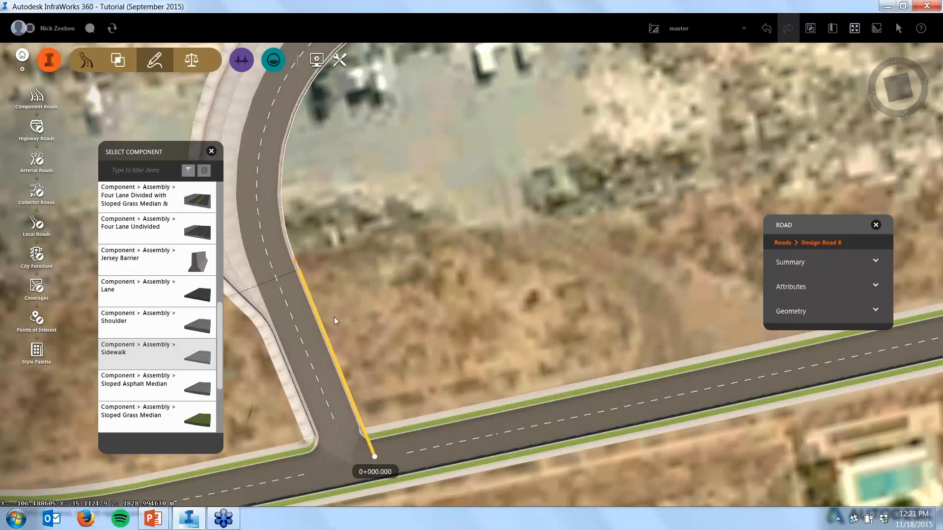
Extend the new inner sidewalk by aligning its end to End of road, and finish the insertion
left_click(303, 269)
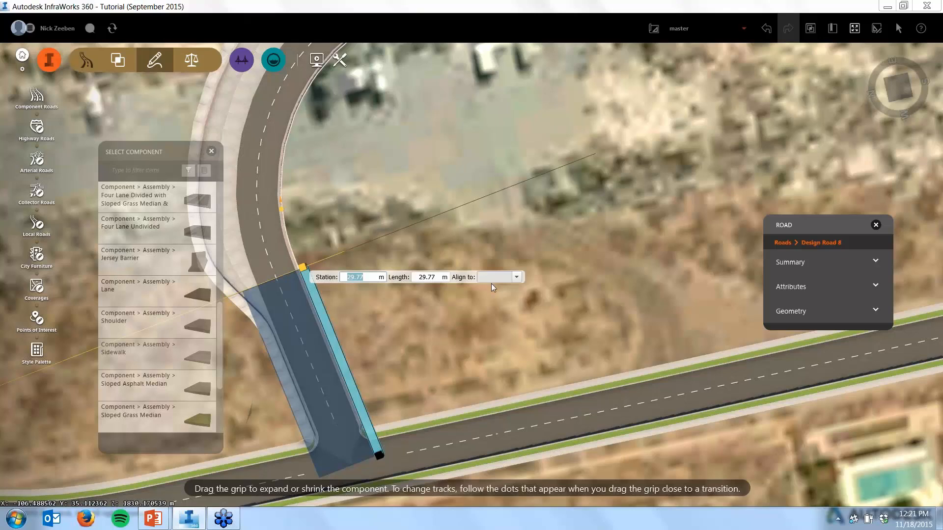
left_click(517, 277)
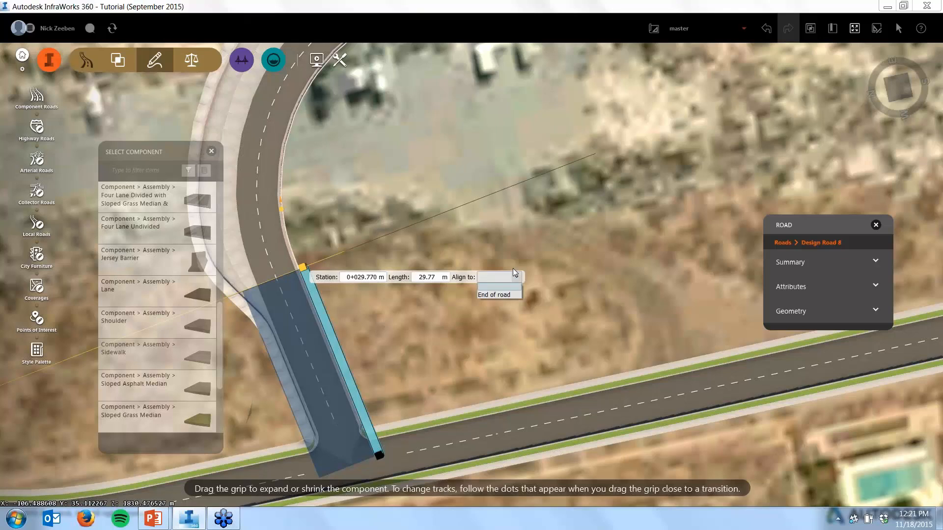
left_click(505, 294)
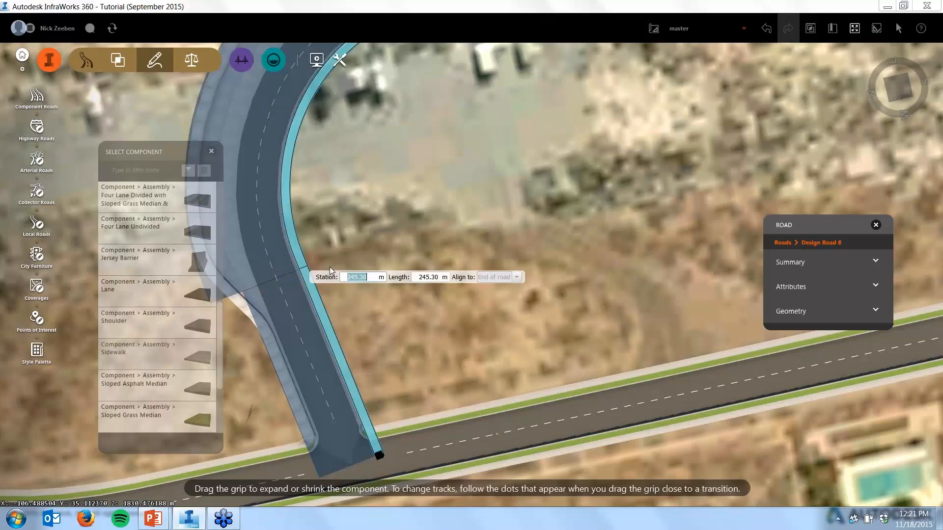
scroll(329, 267, "down", 1)
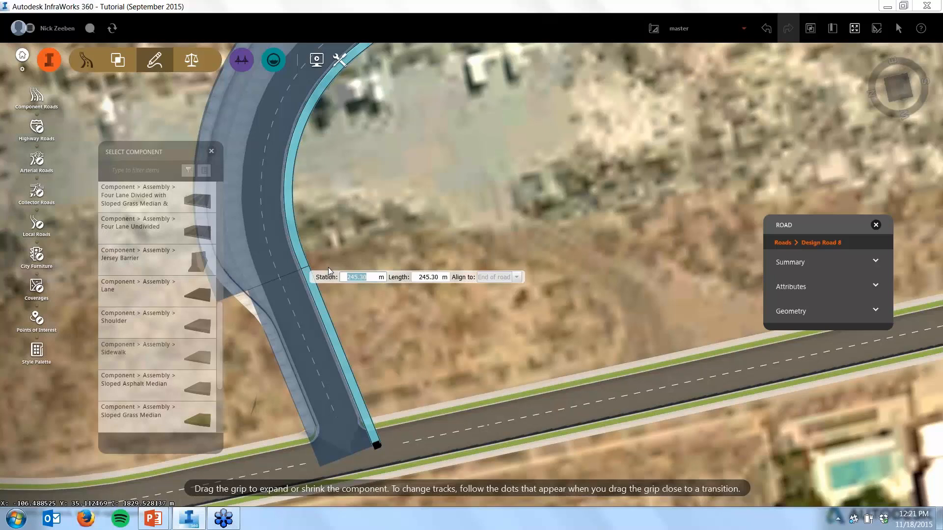
scroll(328, 268, "down", 1)
scroll(296, 276, "down", 1)
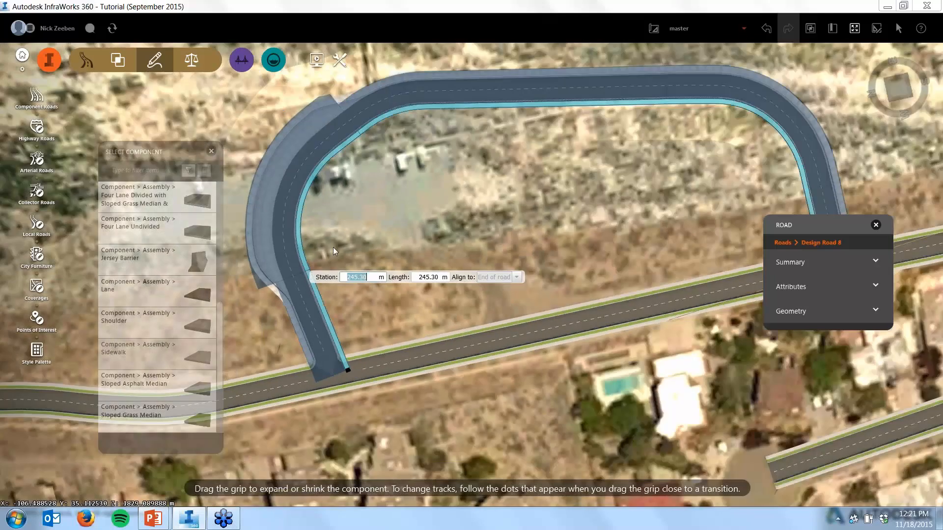
left_click_drag(819, 226, 844, 294)
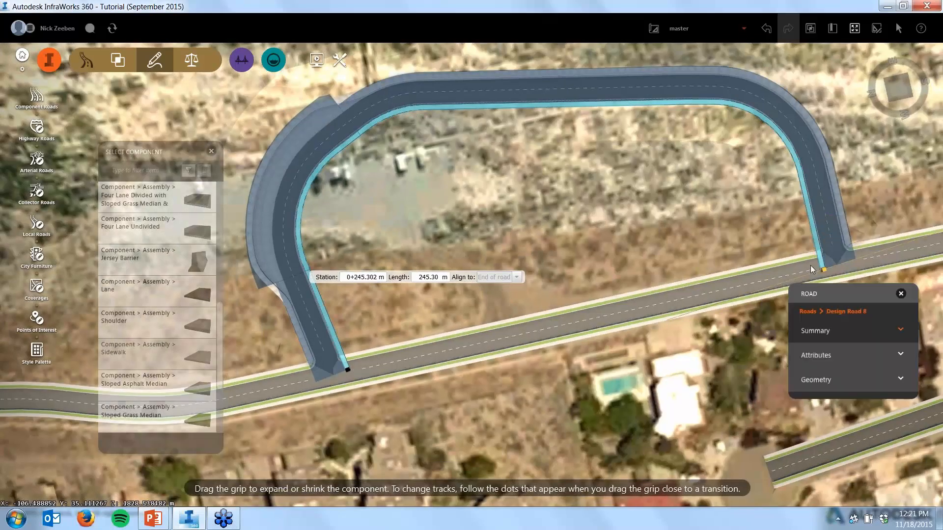
right_click(439, 190)
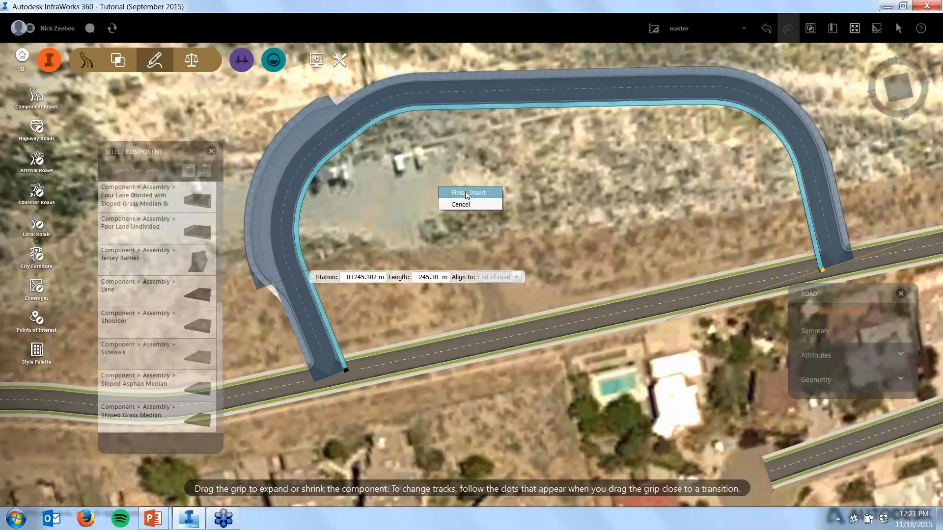
left_click(466, 193)
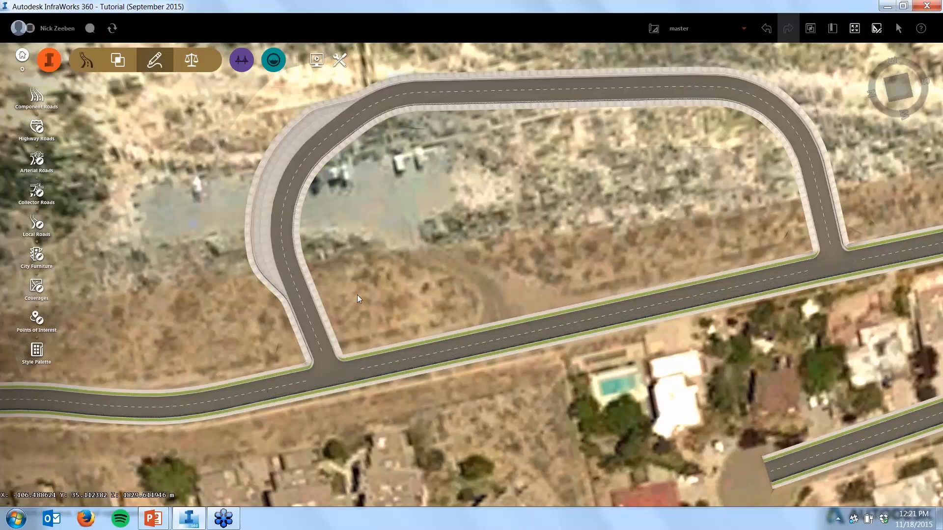
Examine the inner sidewalk and its connections at both intersections from tilted and overhead views
scroll(339, 356, "up", 4)
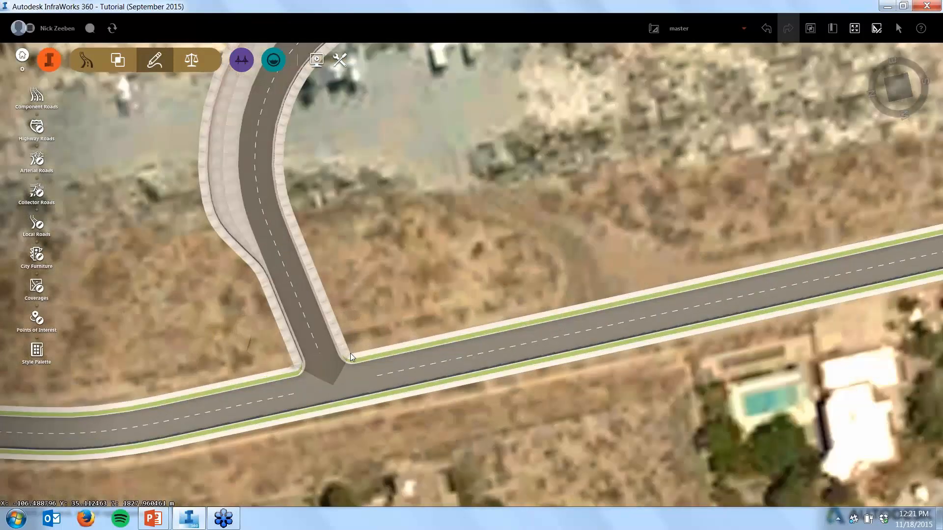
scroll(316, 366, "up", 2)
left_click_drag(316, 366, 417, 260)
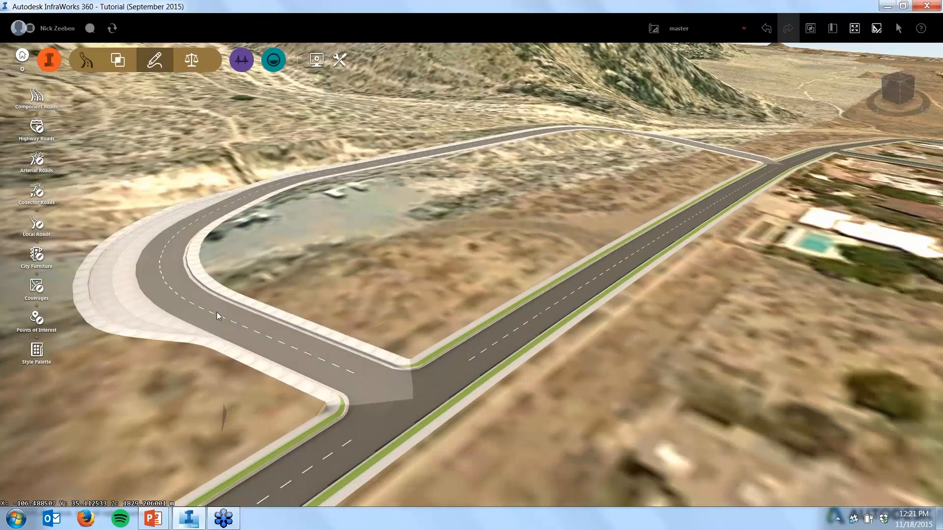
scroll(132, 400, "down", 1)
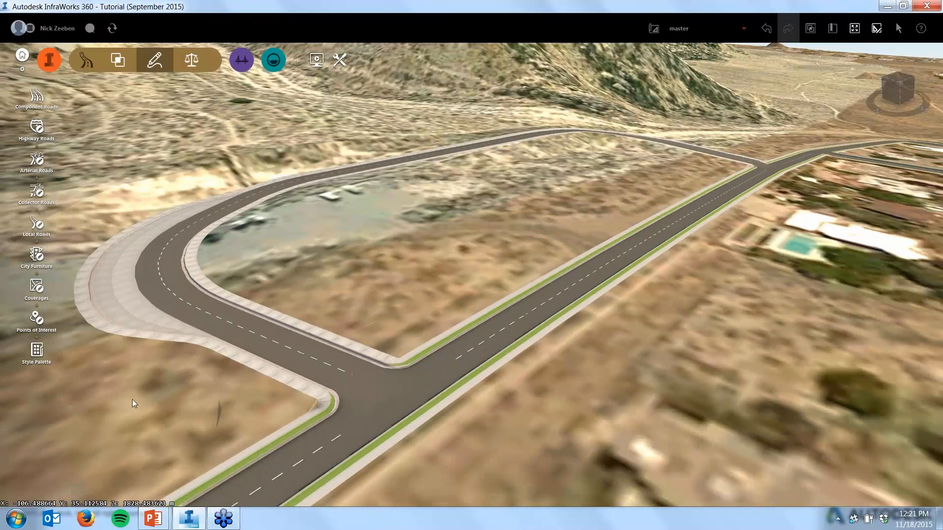
scroll(131, 400, "down", 2)
left_click_drag(291, 303, 128, 437)
scroll(128, 437, "down", 1)
scroll(108, 436, "down", 1)
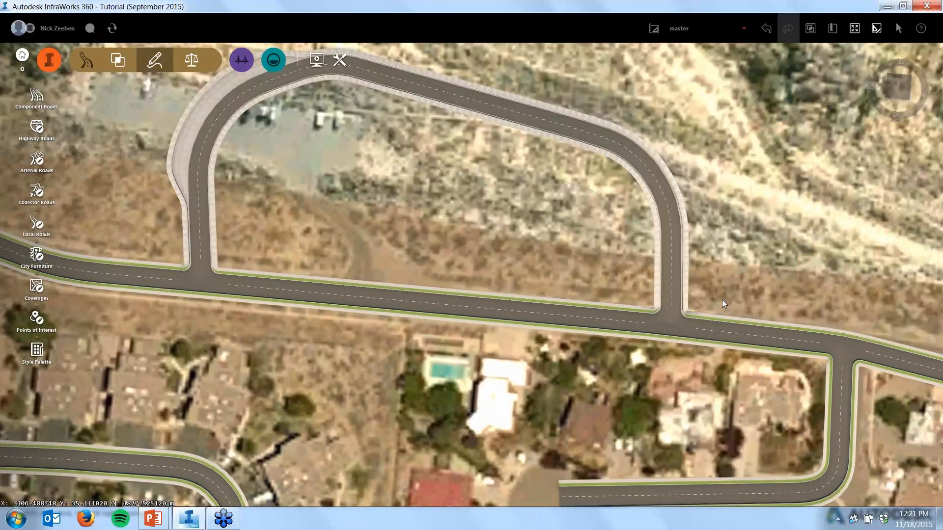
Split the loop road's outer lane at about station 219.1 m, near the end of the second bend
scroll(712, 290, "up", 3)
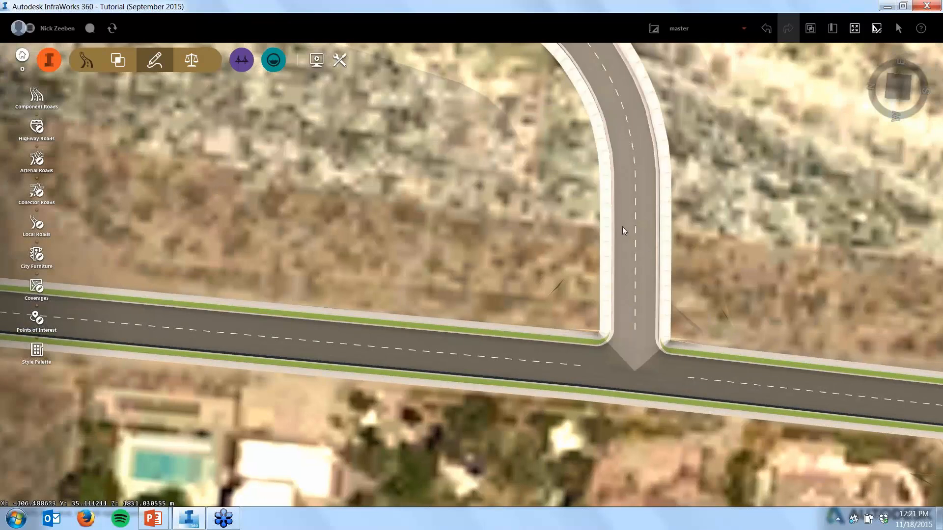
left_click(642, 263)
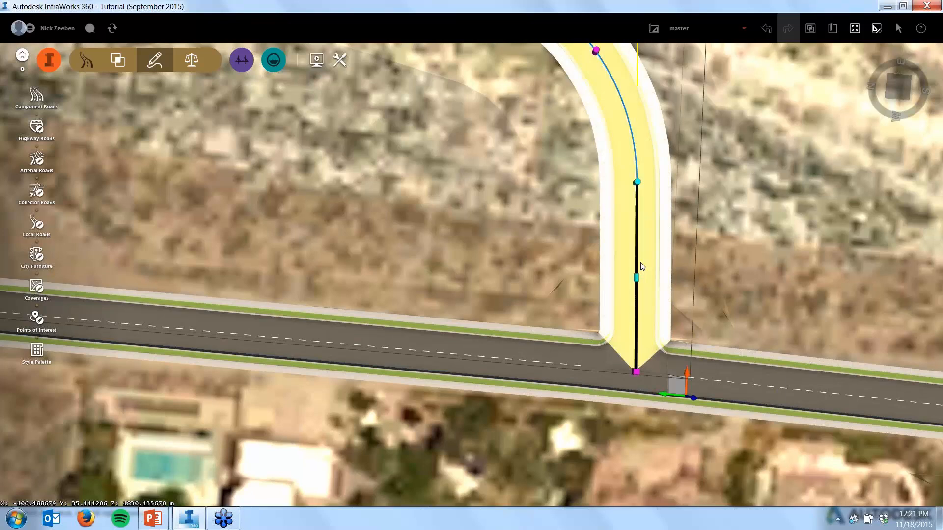
right_click(649, 231)
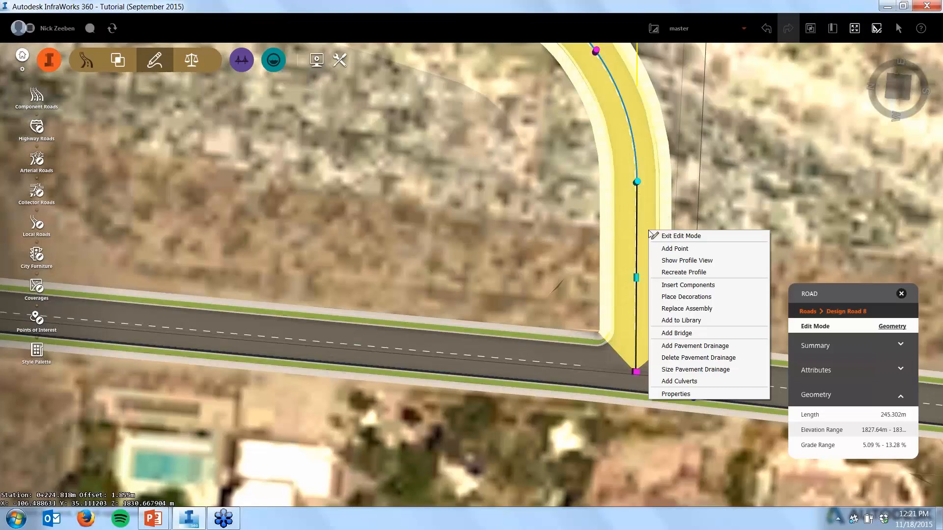
left_click(650, 204)
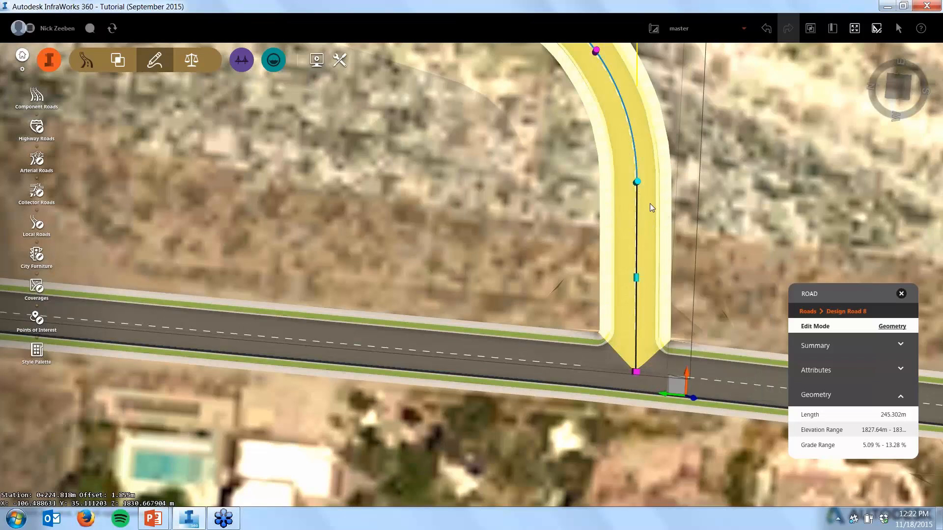
left_click(646, 213)
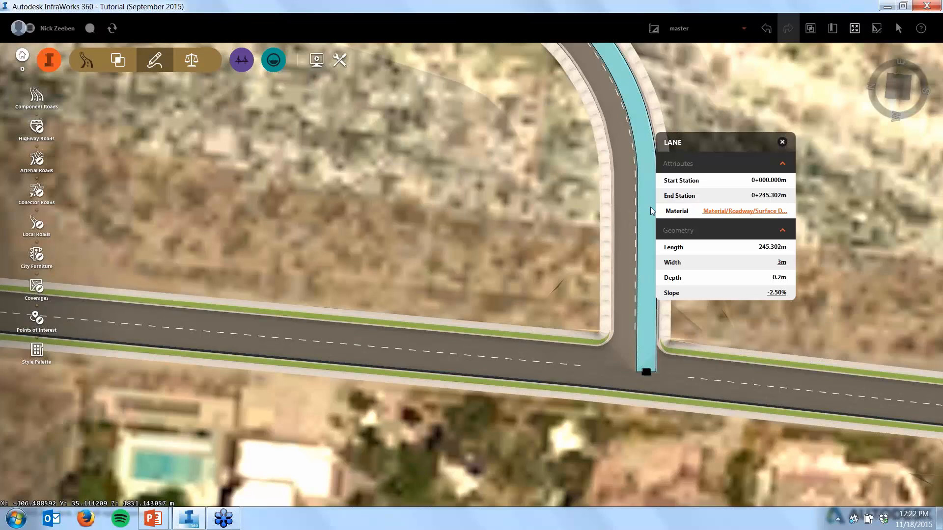
right_click(651, 207)
left_click(660, 224)
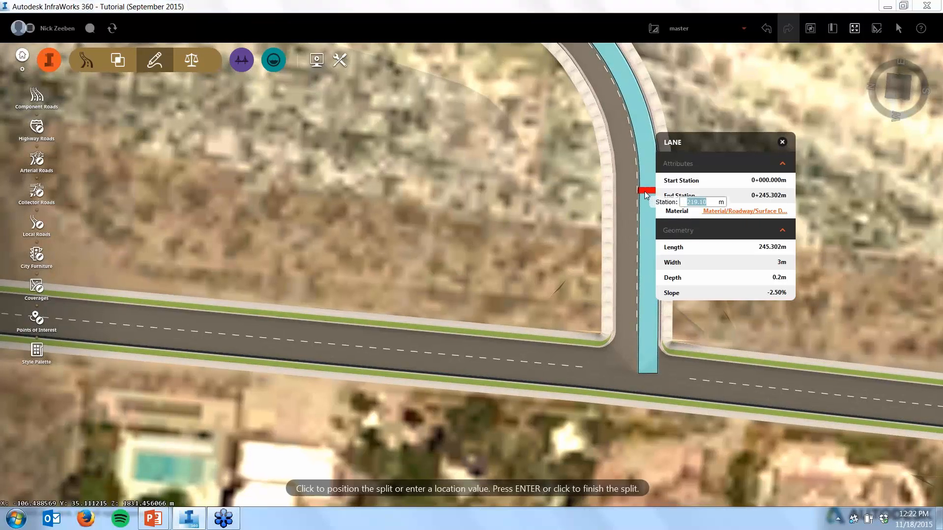
key("Return")
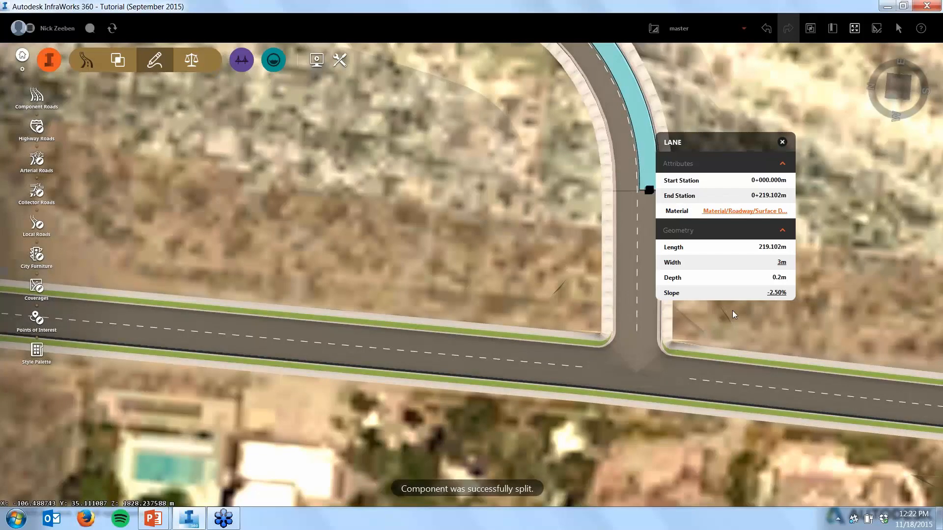
Inspect the longer segment of the loop road's outer lane, from its start to the split
left_click(653, 251)
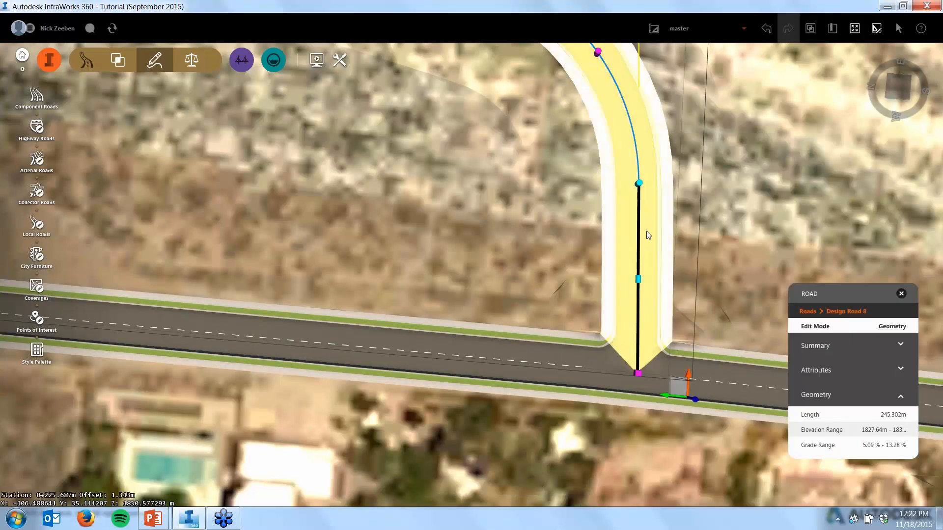
left_click(770, 142)
left_click(644, 128)
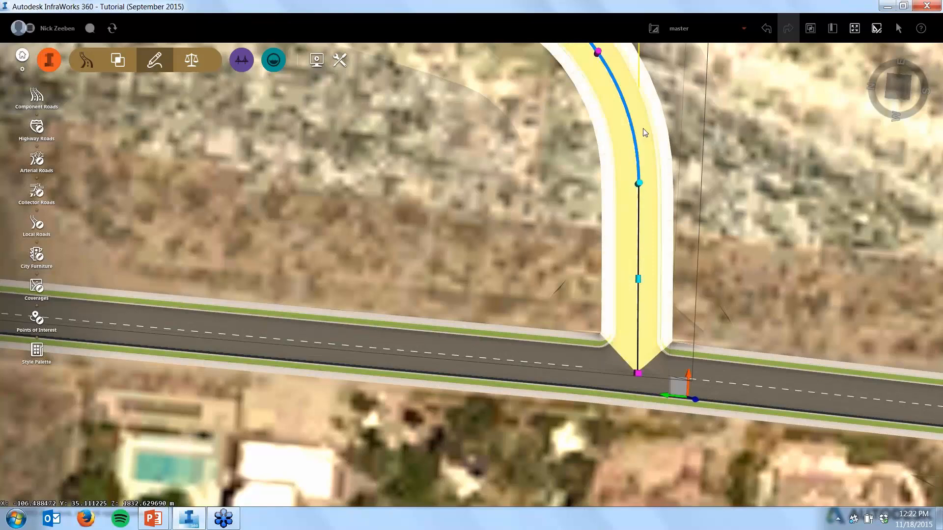
scroll(549, 262, "down", 3)
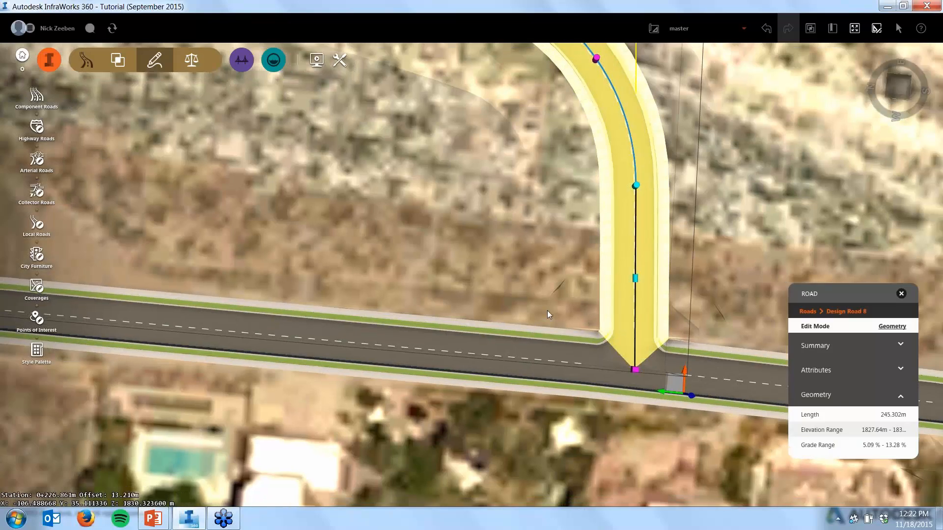
scroll(609, 156, "down", 1)
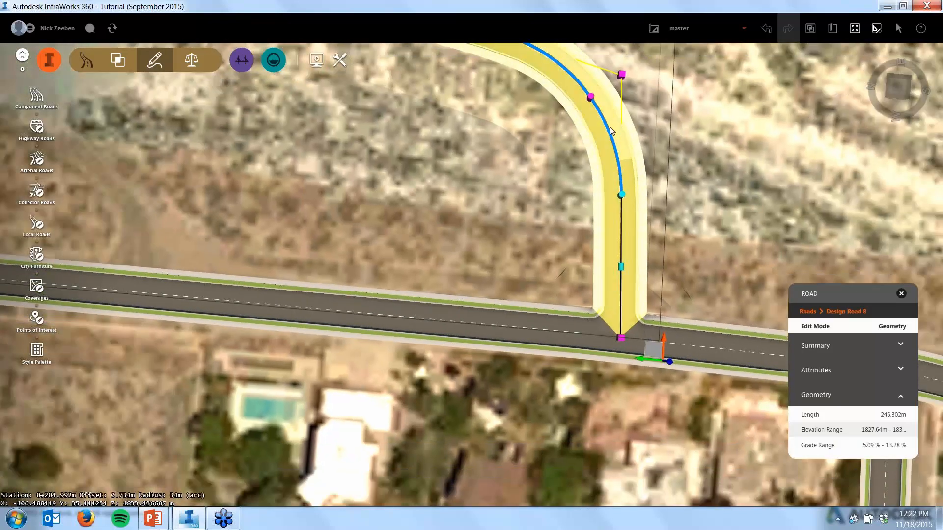
left_click(610, 127)
scroll(517, 294, "up", 3)
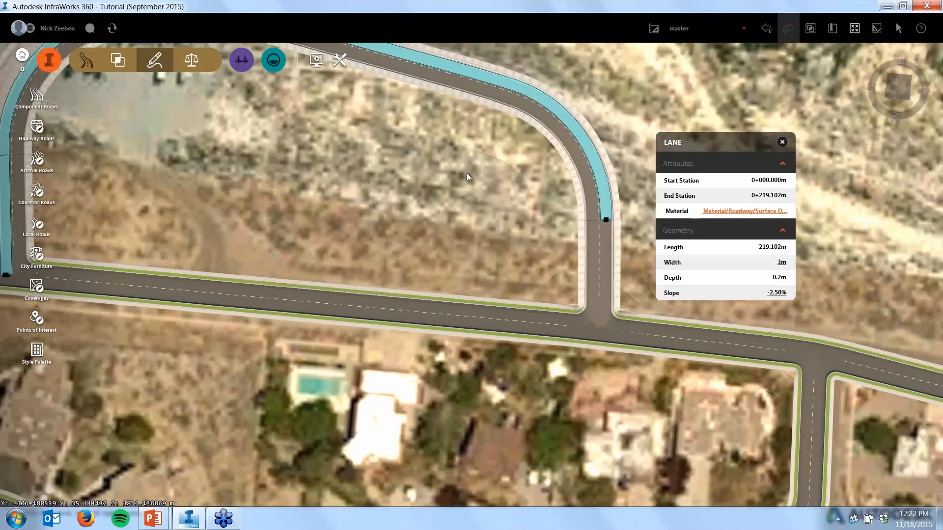
Change the material of the short outer lane segment beyond the split to the light grey grid-patterned surface from Material/Roadway
left_click(603, 242)
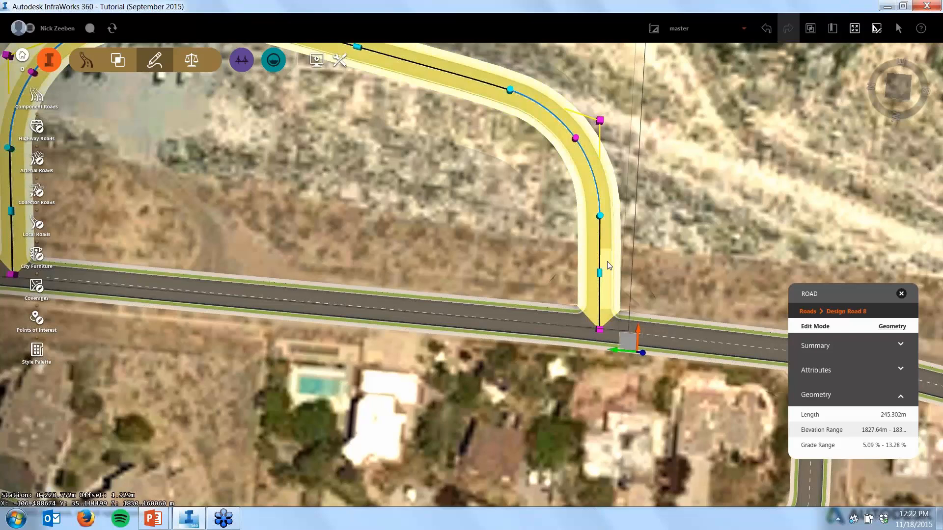
left_click(607, 258)
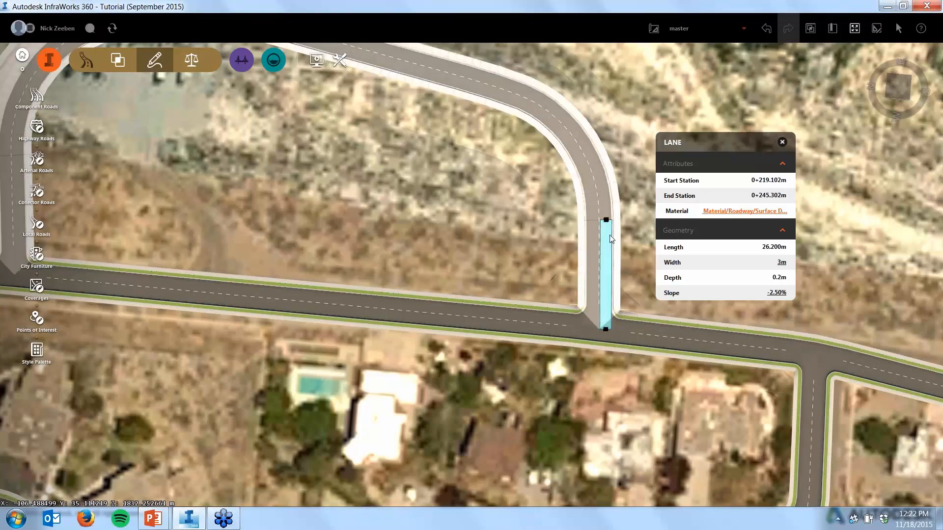
left_click(767, 212)
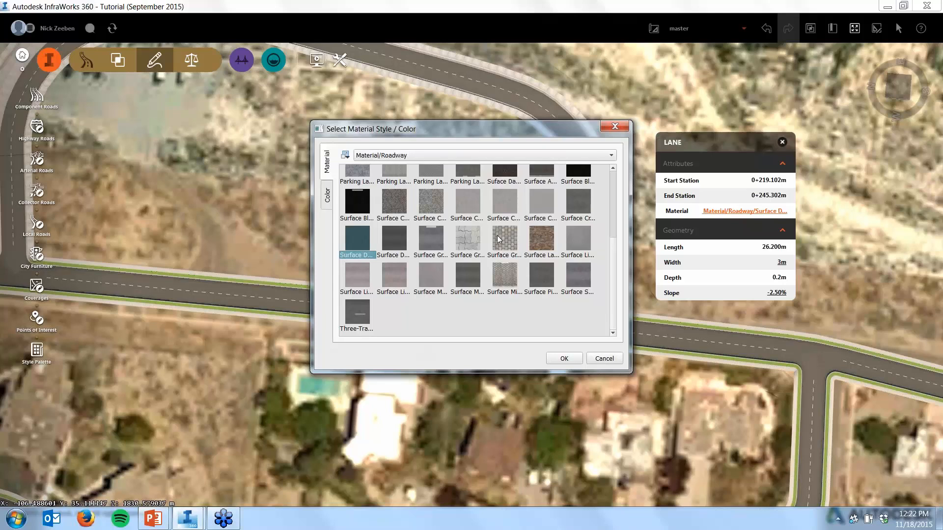
left_click(470, 236)
double_click(477, 241)
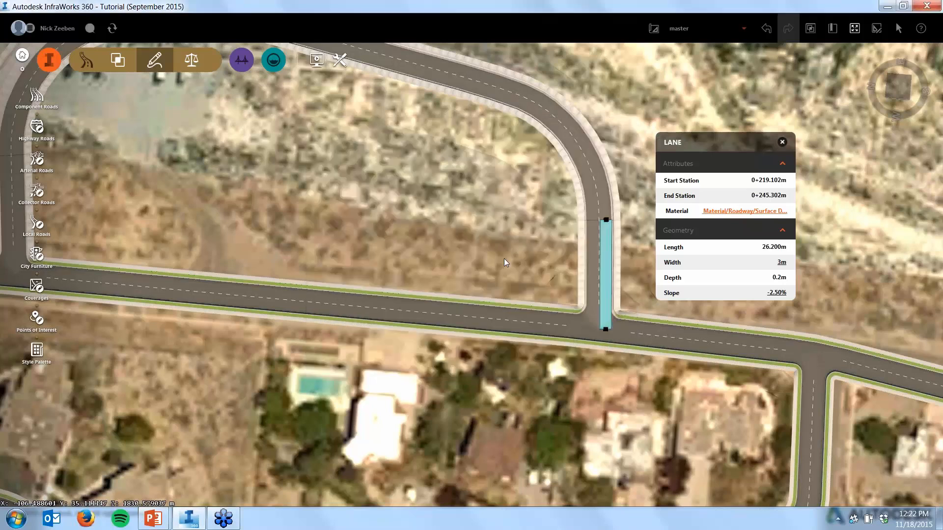
key("Escape")
key("Escape")
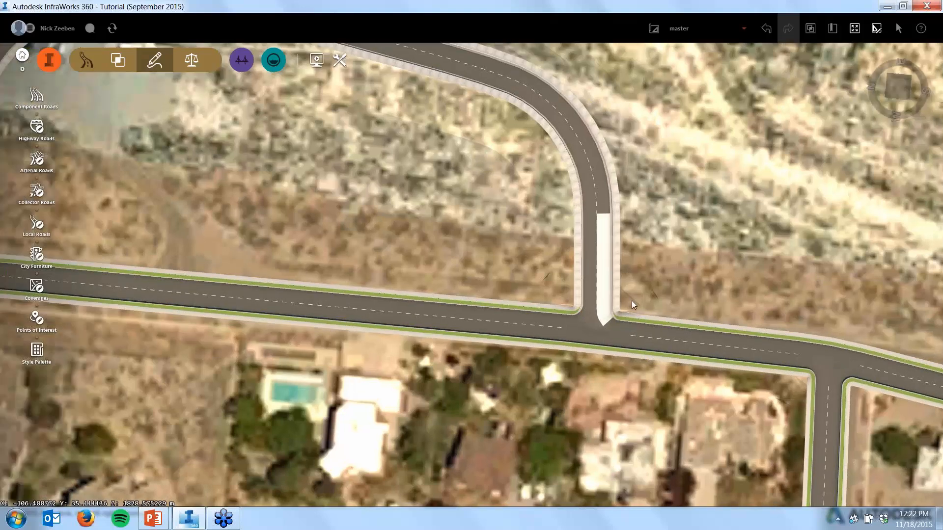
Set the width of the light-surfaced lane segment at the end of the loop road to 4 m
scroll(631, 301, "up", 3)
scroll(597, 201, "up", 2)
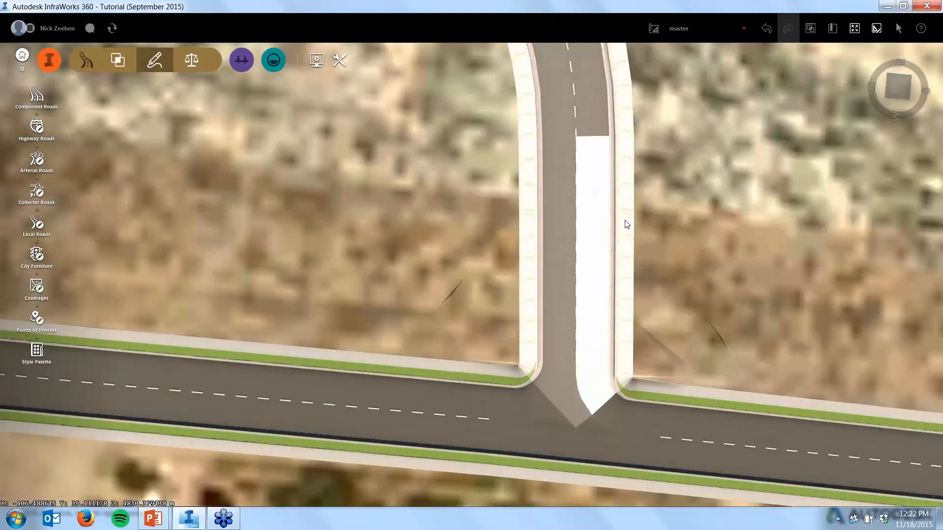
scroll(587, 280, "up", 2)
scroll(593, 198, "up", 2)
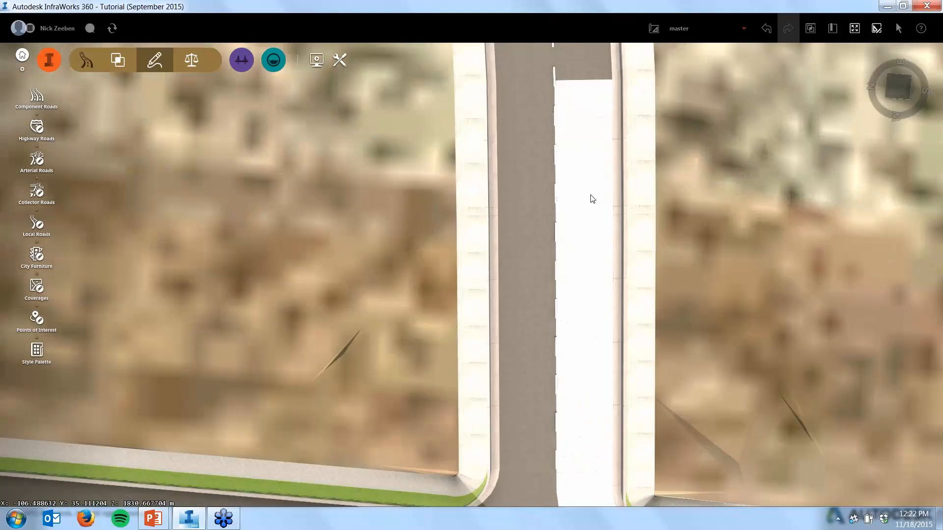
scroll(592, 195, "up", 2)
left_click_drag(305, 314, 360, 223)
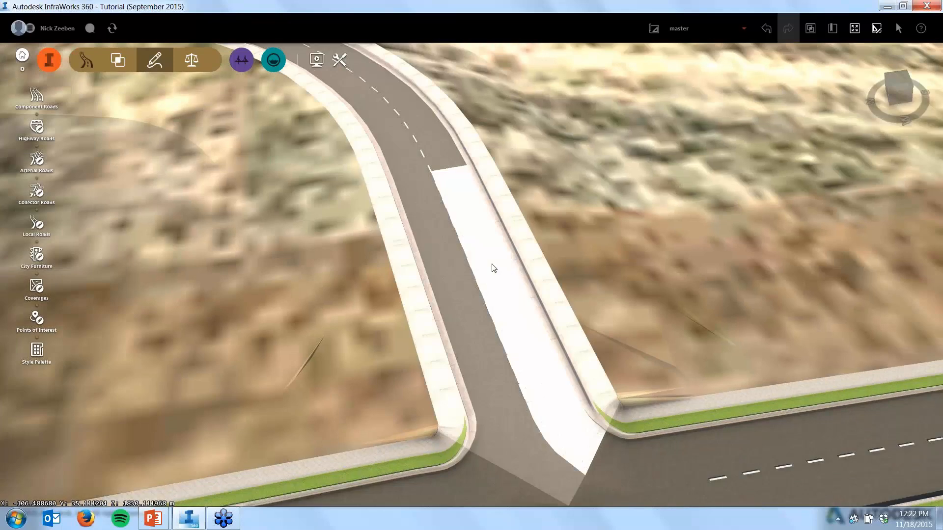
left_click(499, 263)
left_click(530, 267)
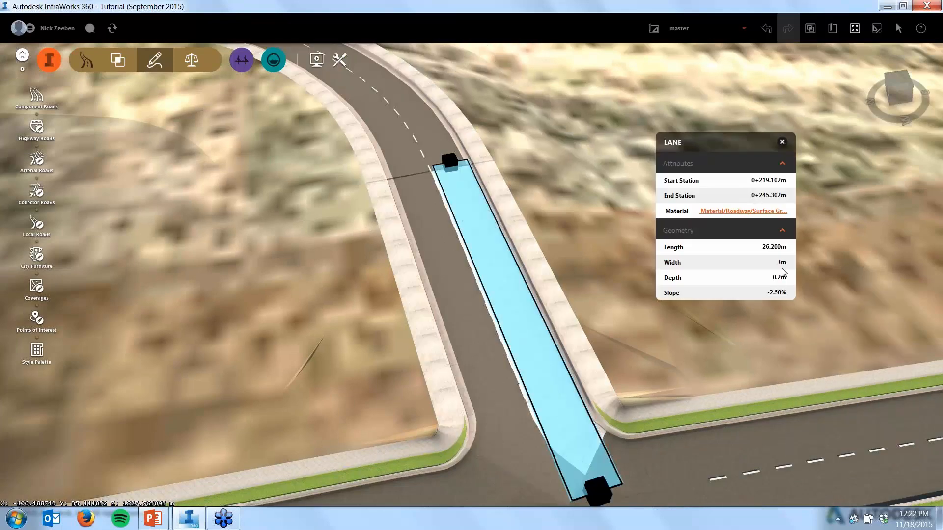
left_click(781, 263)
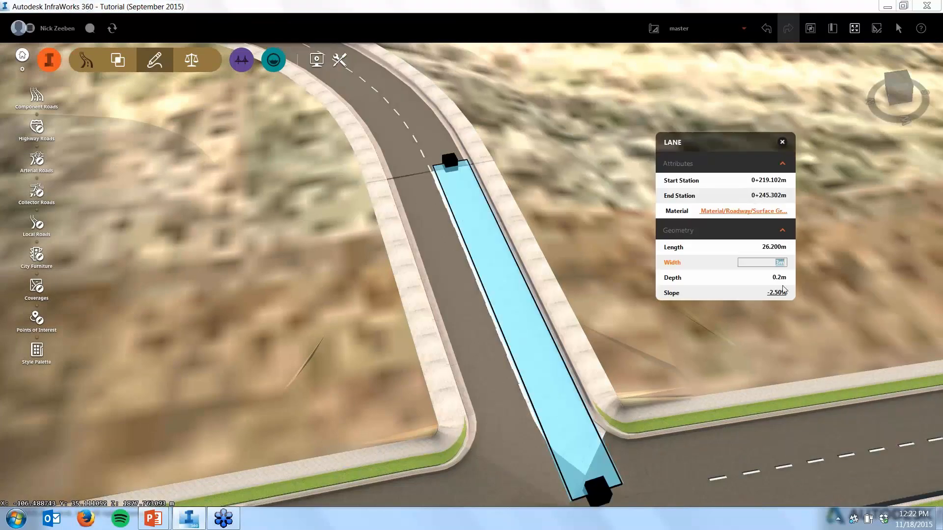
type("4")
key("Return")
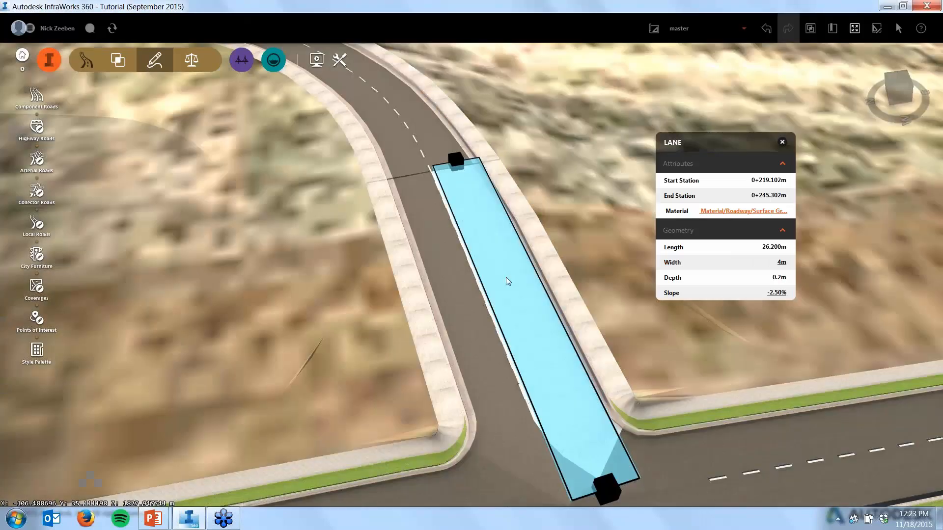
Examine the widened lane segment at the intersection and the whole loop road within the neighbourhood from above
left_click(574, 211)
scroll(591, 237, "down", 1)
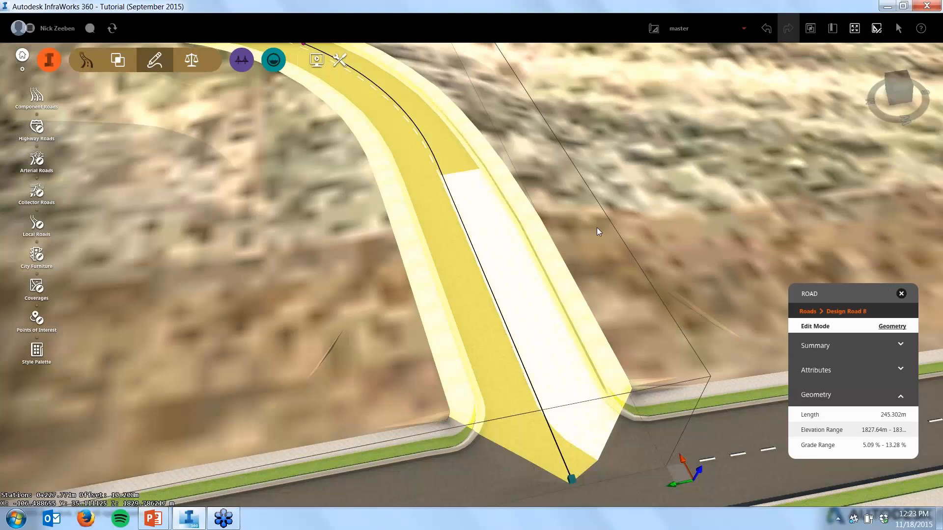
scroll(596, 228, "down", 1)
key("Escape")
left_click_drag(608, 264, 603, 290)
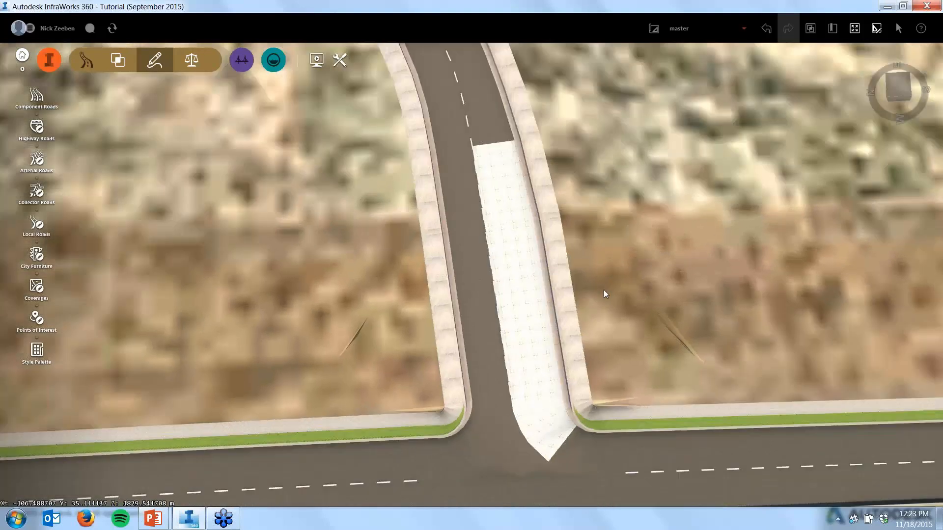
scroll(589, 252, "down", 3)
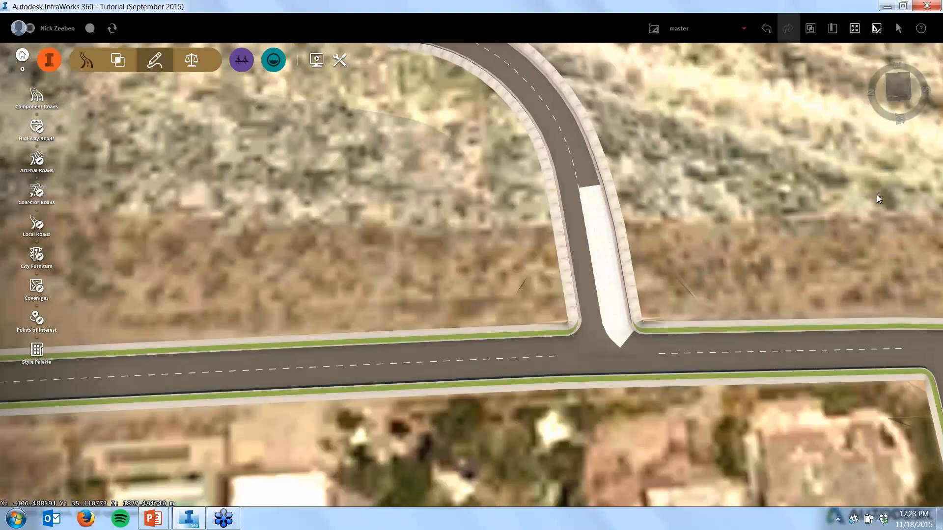
scroll(723, 205, "down", 2)
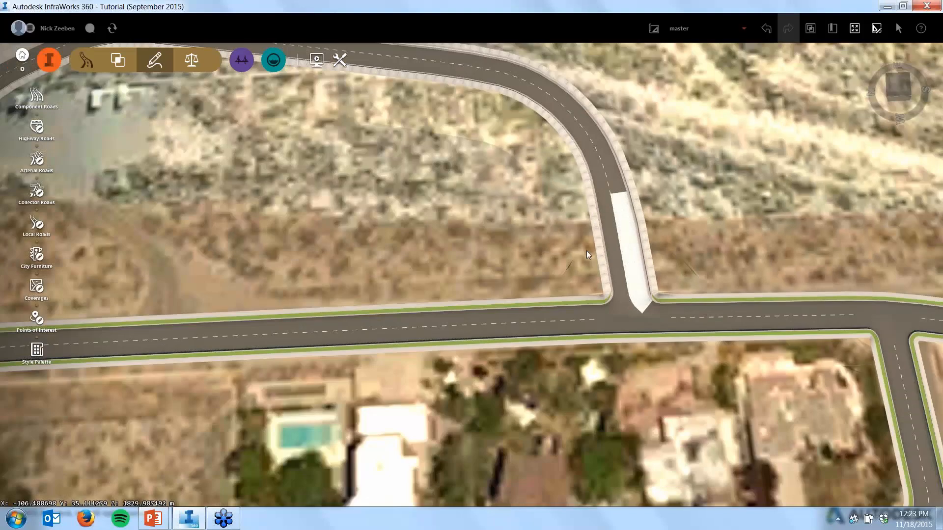
scroll(587, 252, "down", 1)
scroll(587, 250, "down", 2)
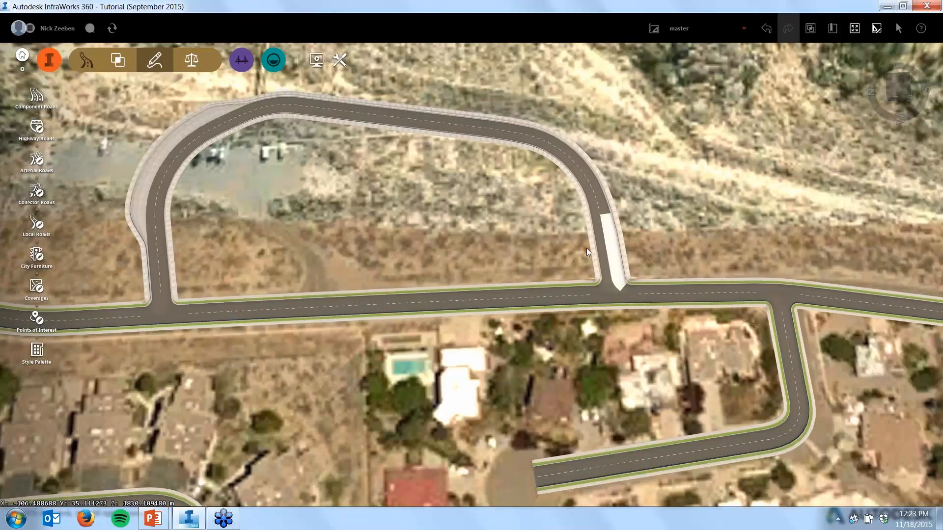
scroll(444, 272, "down", 1)
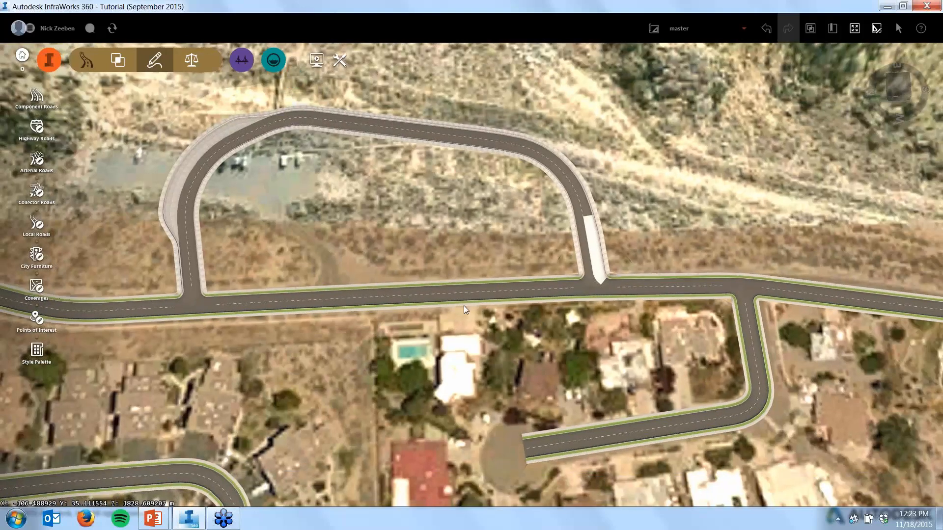
scroll(433, 306, "down", 2)
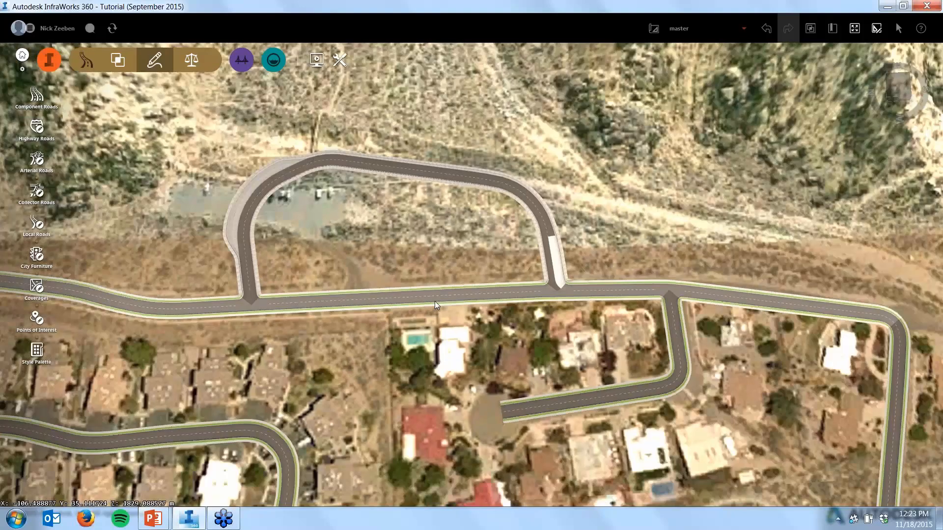
scroll(457, 297, "down", 2)
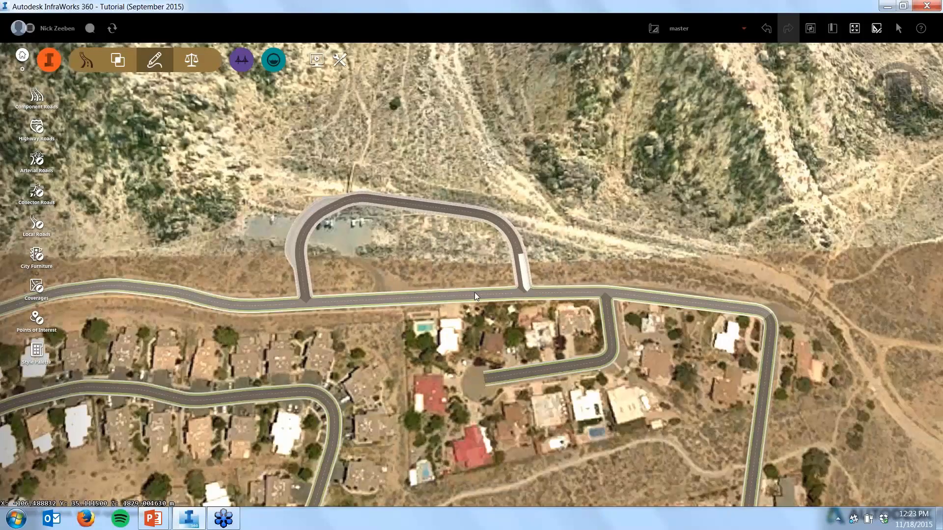
left_click(832, 28)
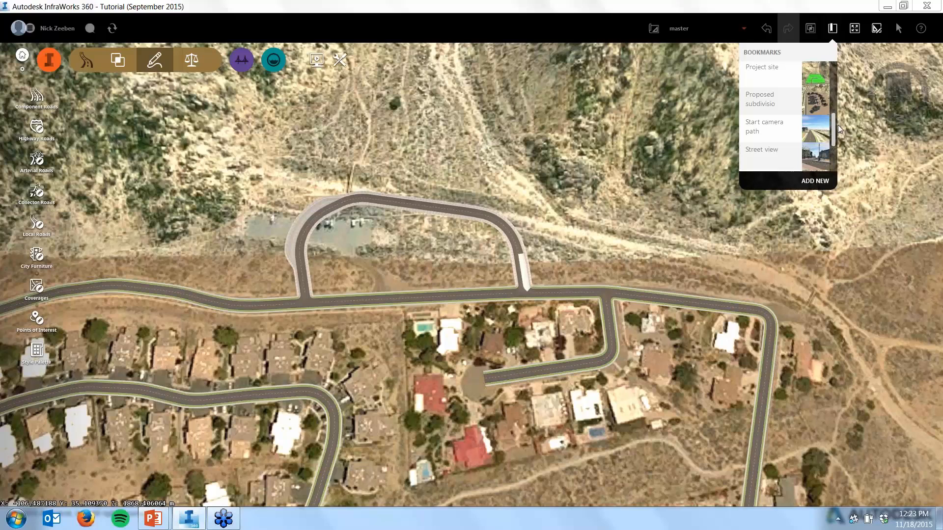
left_click(680, 198)
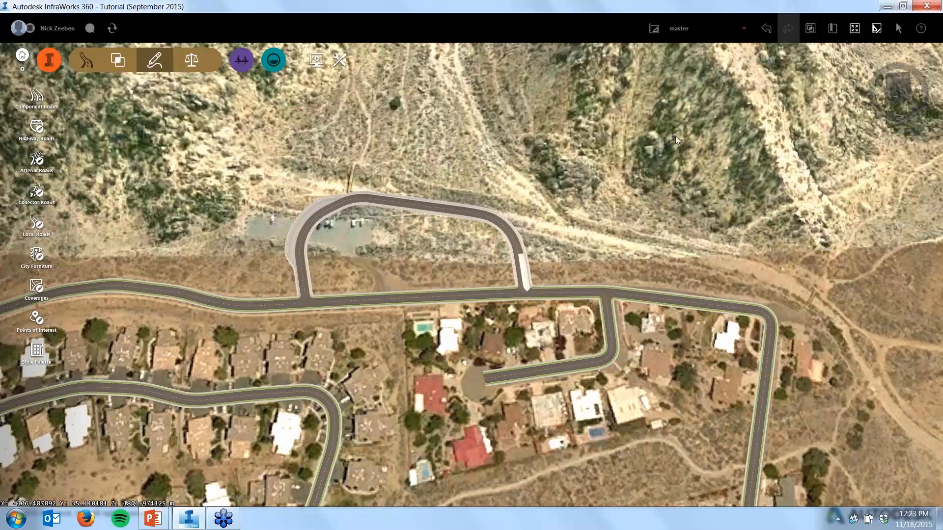
scroll(676, 134, "down", 1)
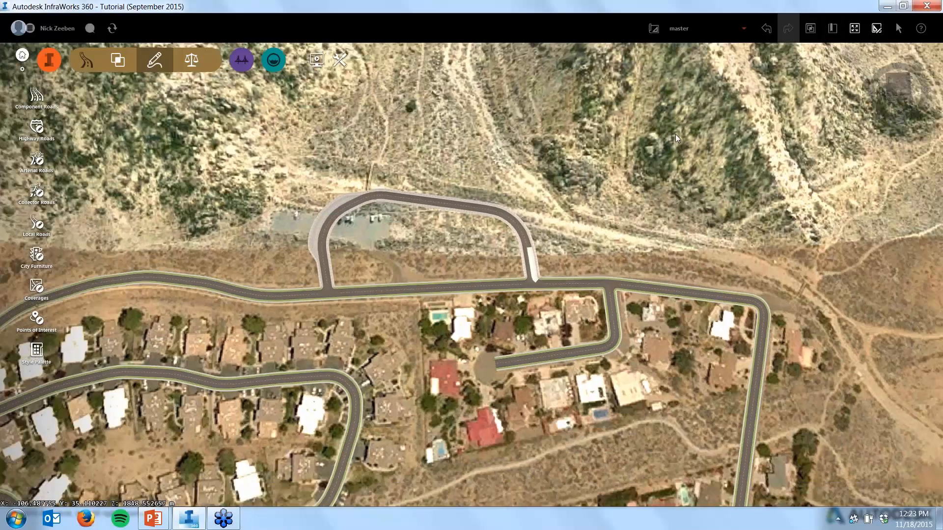
scroll(654, 154, "down", 1)
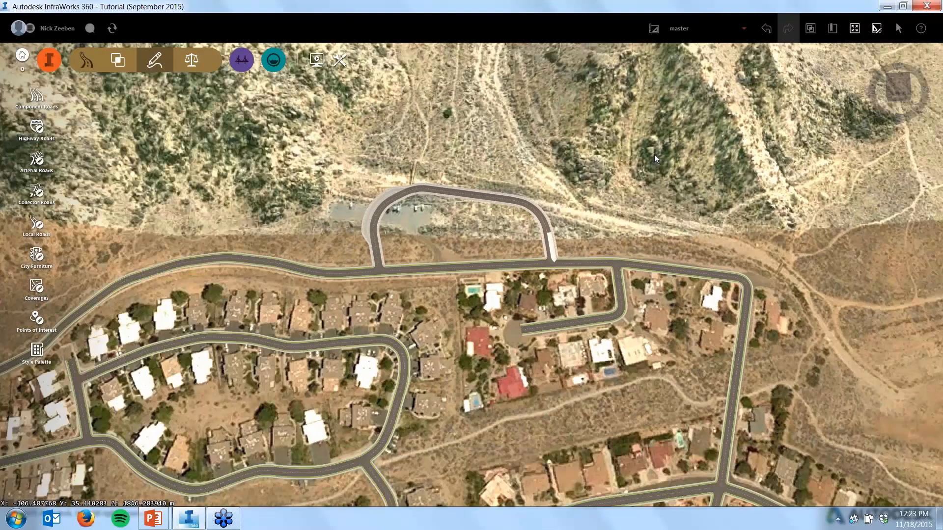
Replace the loop road's assembly with Four Lane Divided with Raised Jersey Barrier from its start to the end of the road
scroll(390, 207, "up", 2)
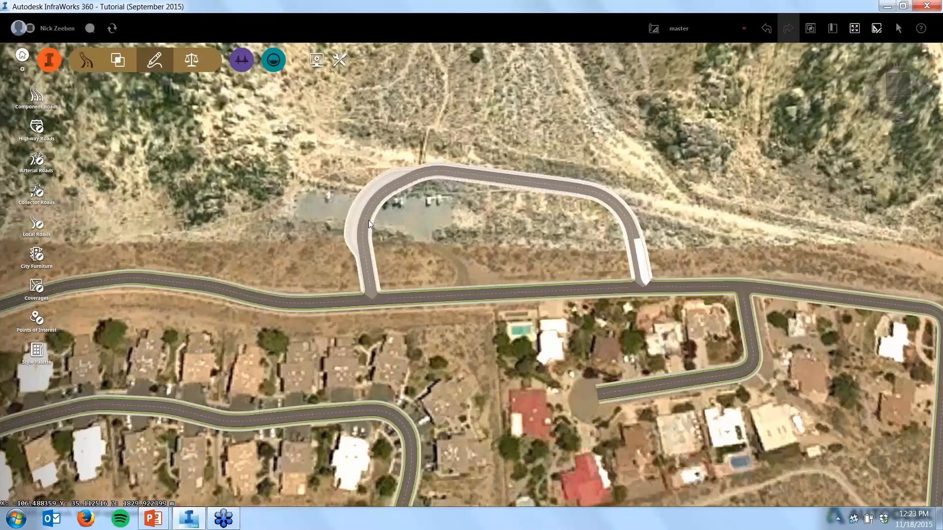
left_click(369, 220)
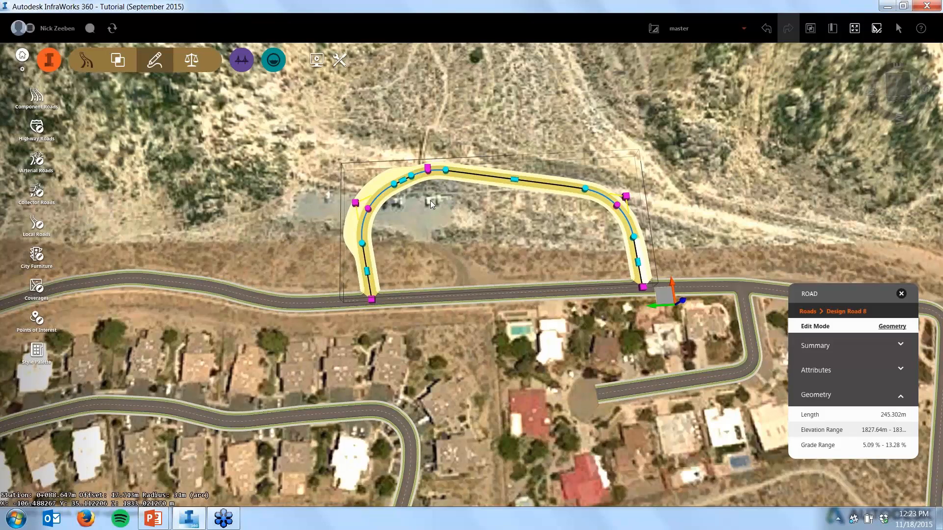
right_click(431, 201)
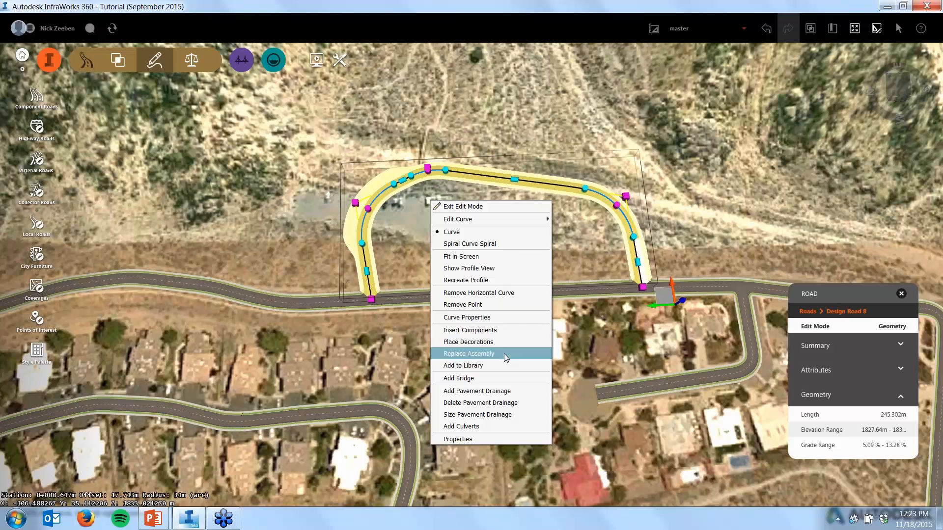
left_click(503, 353)
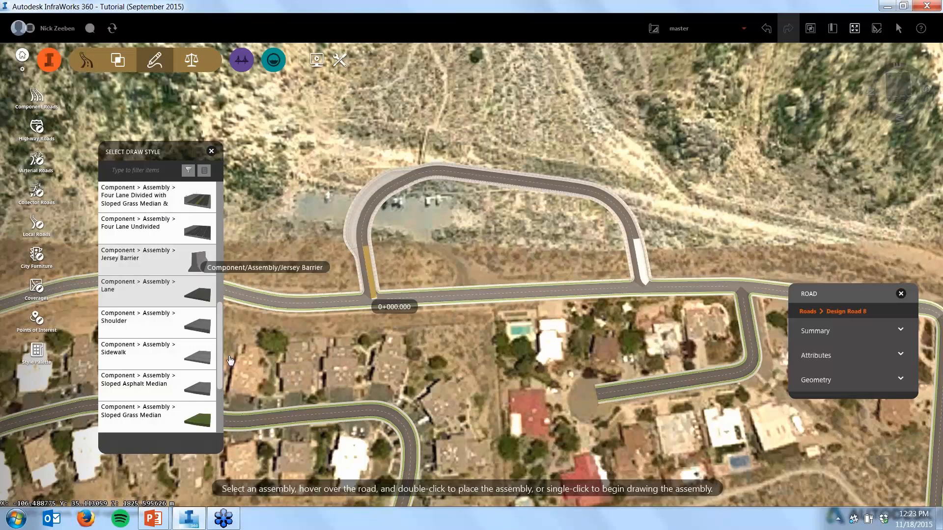
left_click_drag(220, 320, 222, 221)
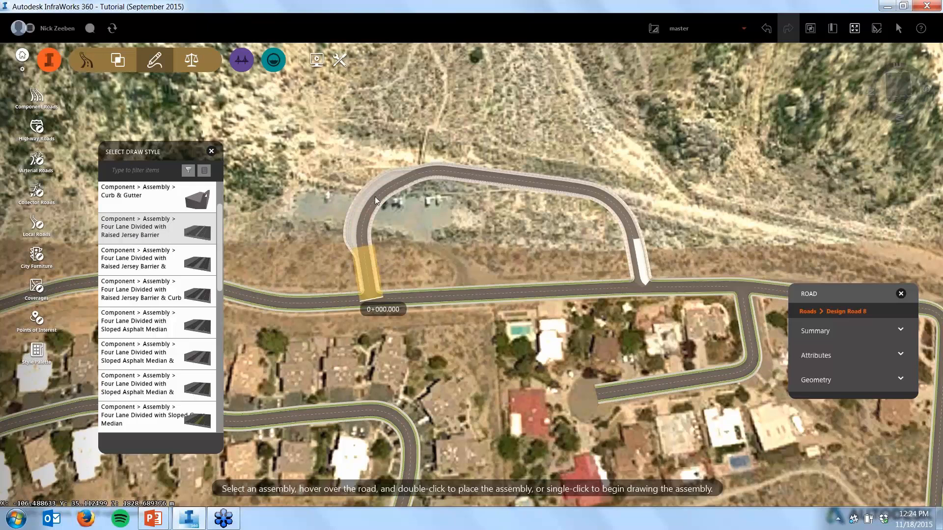
left_click(377, 269)
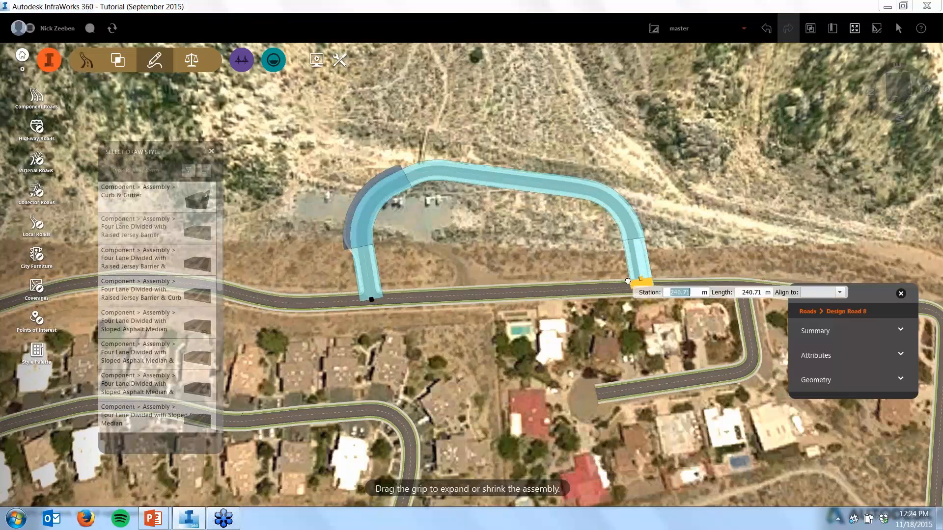
left_click_drag(628, 281, 629, 288)
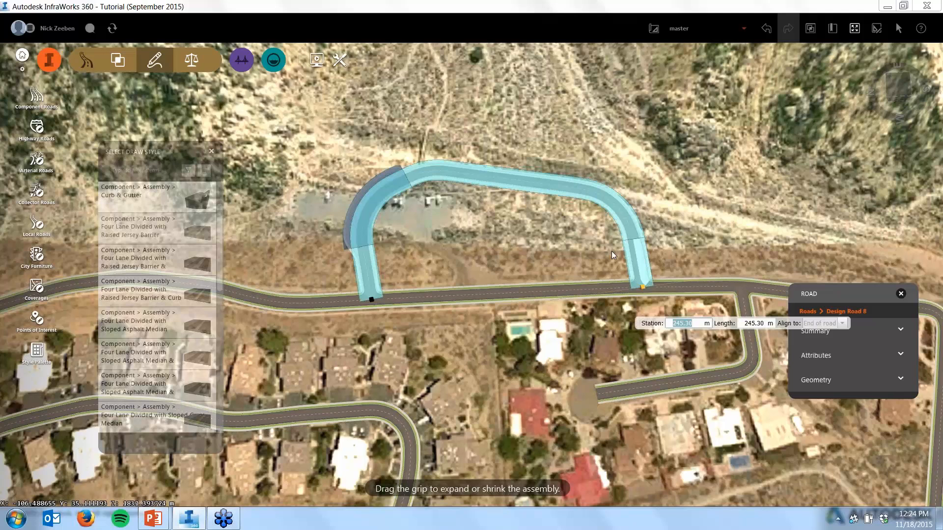
left_click(549, 241)
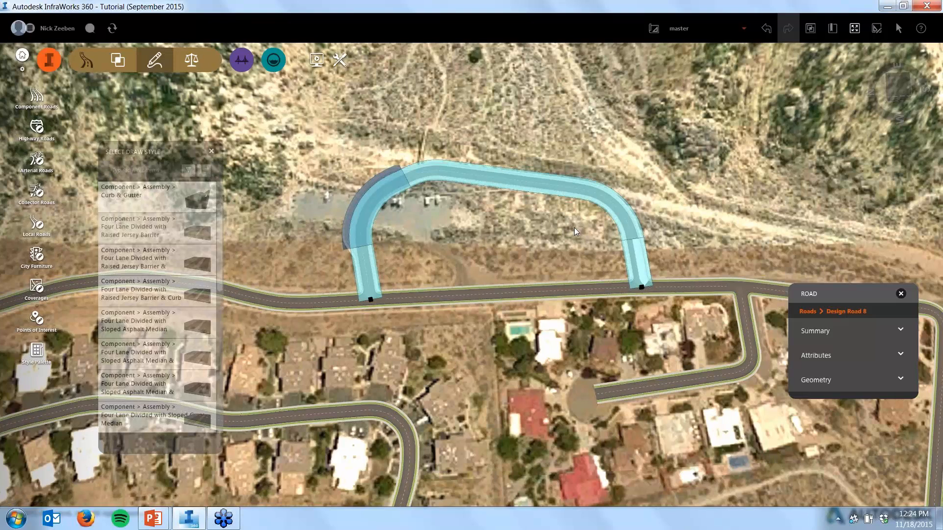
key("Escape")
key("Escape")
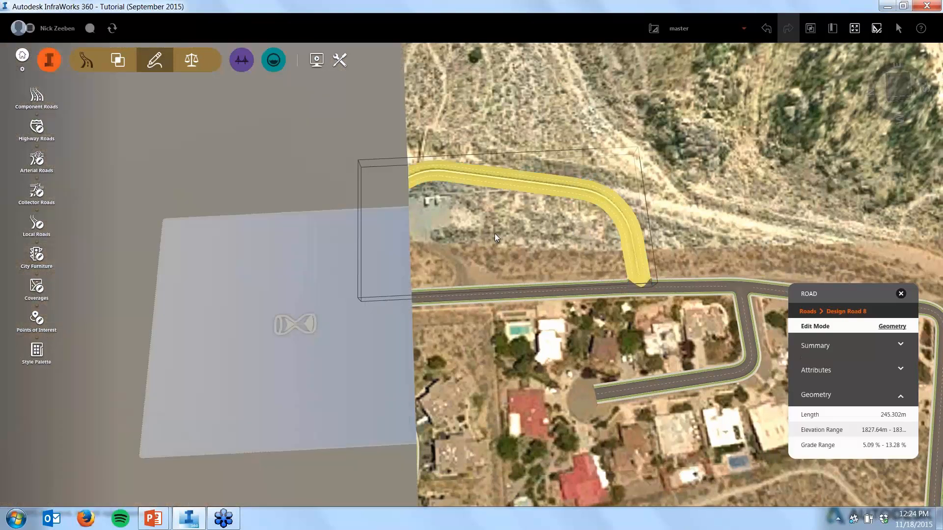
Examine the four-lane loop road, its raised barrier and its junctions with the main road from several angles
scroll(636, 246, "up", 2)
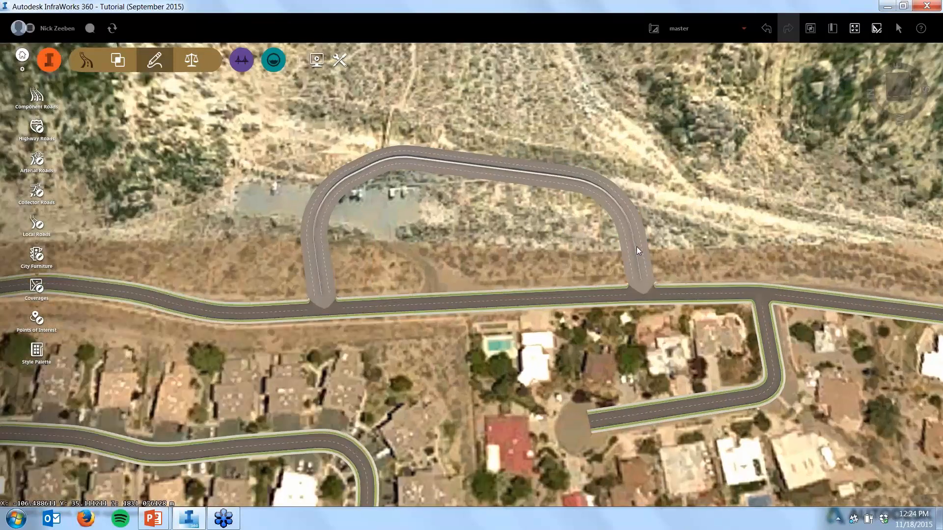
scroll(636, 246, "up", 2)
scroll(648, 275, "up", 1)
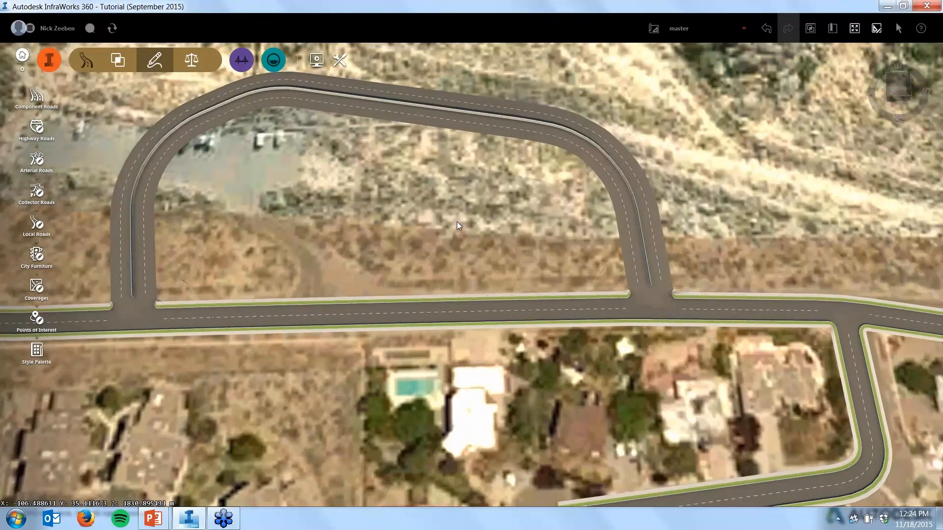
middle_click_drag(456, 222, 408, 172)
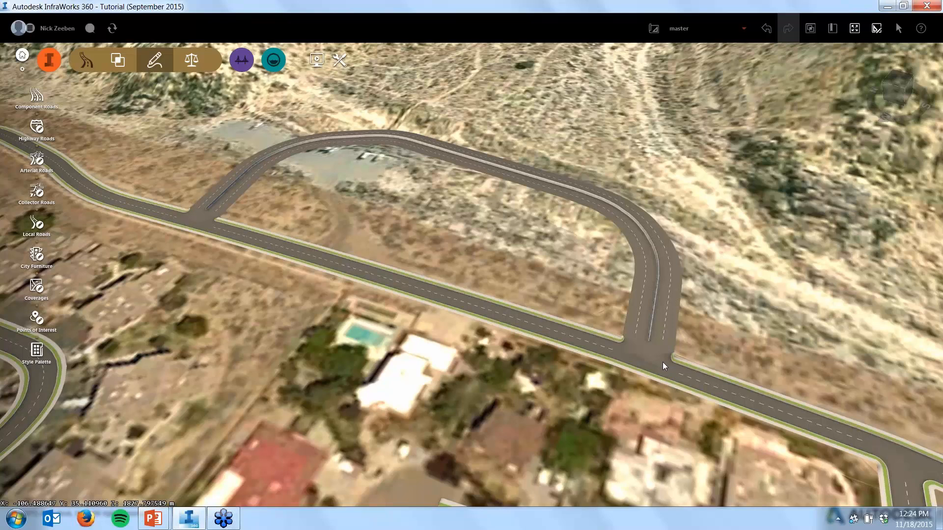
scroll(644, 343, "up", 5)
scroll(643, 347, "down", 4)
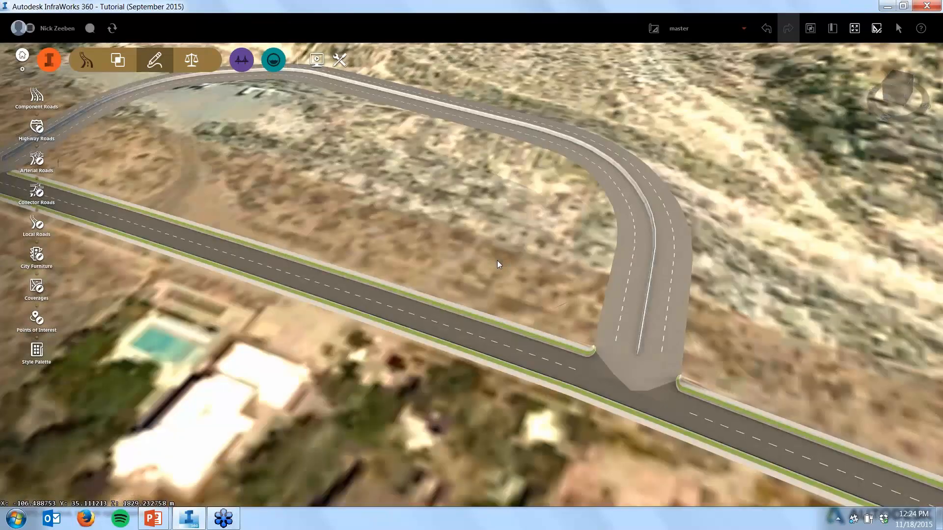
middle_click_drag(497, 264, 516, 329)
left_click_drag(516, 325, 517, 234)
scroll(517, 234, "down", 2)
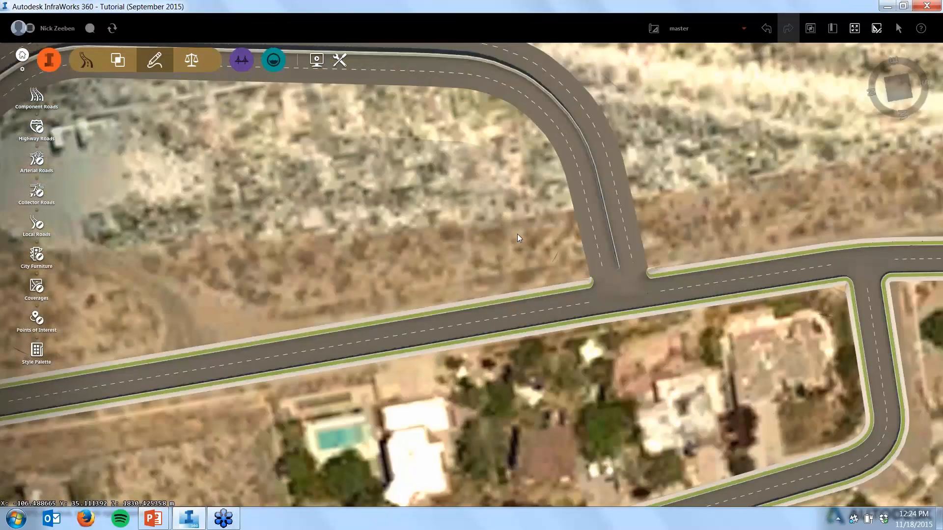
Undo the assembly replacement on the loop road
key("ctrl+z")
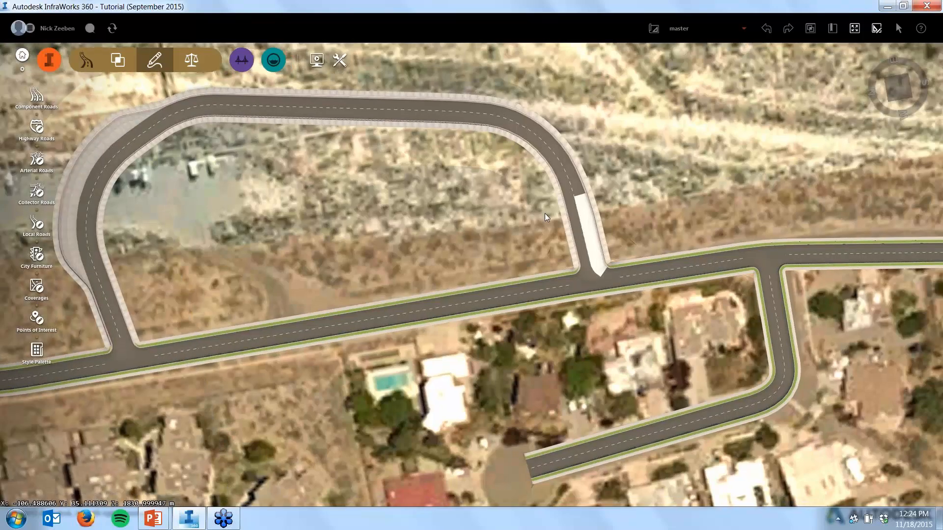
scroll(544, 213, "down", 1)
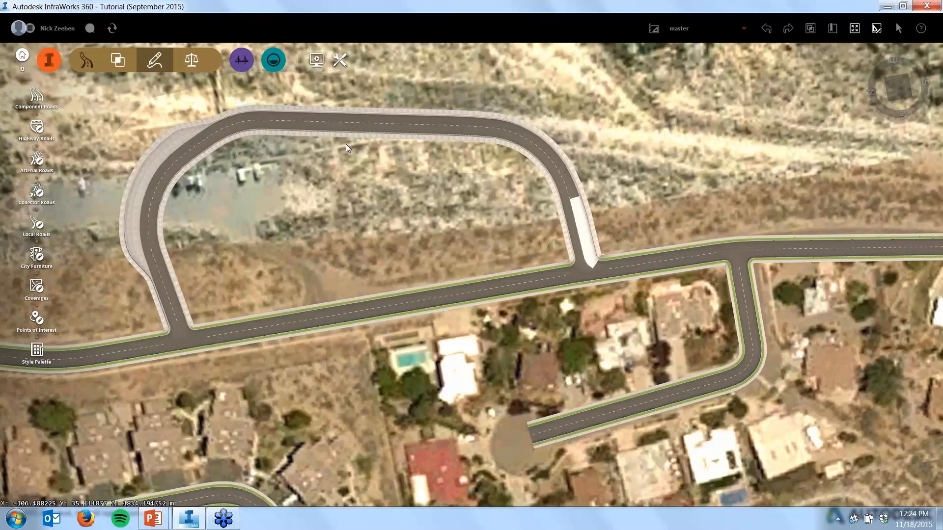
Try to move the start of the light-surfaced lane segment along the loop road, then deselect the segment
left_click(399, 130)
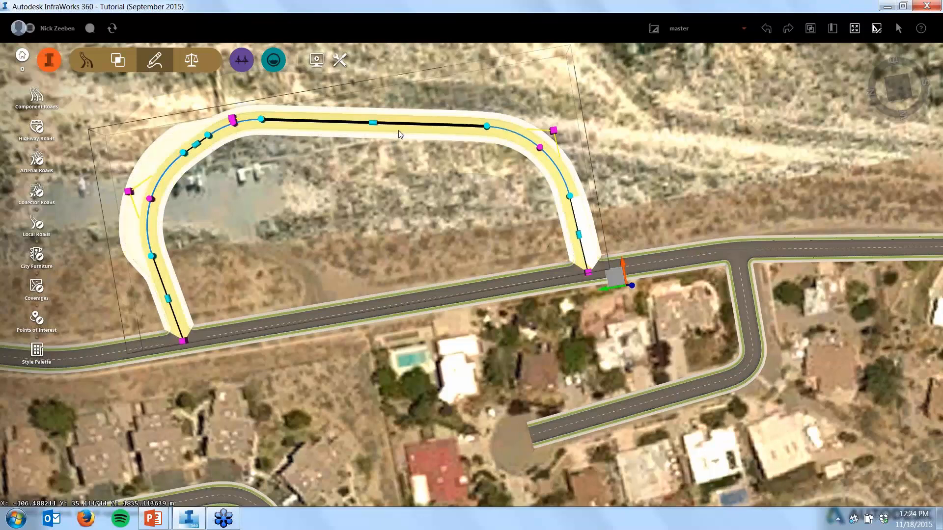
left_click(452, 136)
left_click(586, 220)
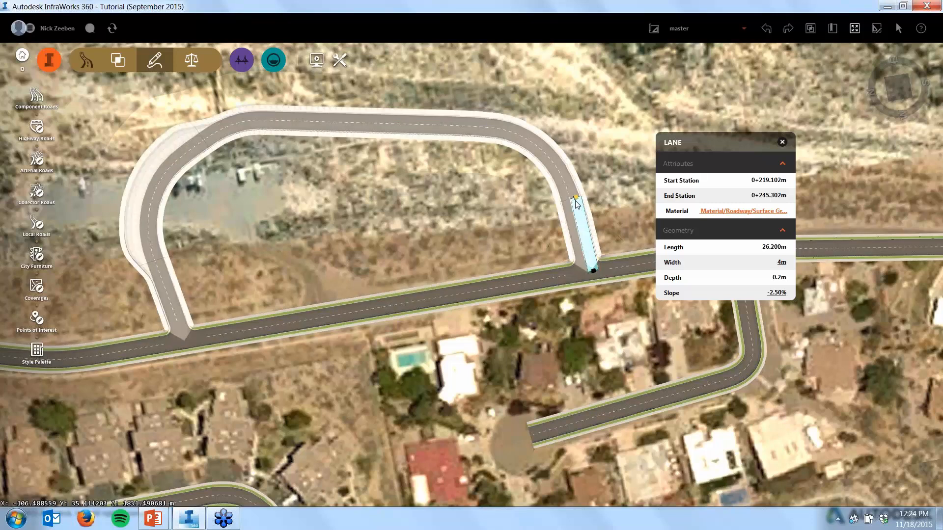
left_click_drag(576, 200, 583, 245)
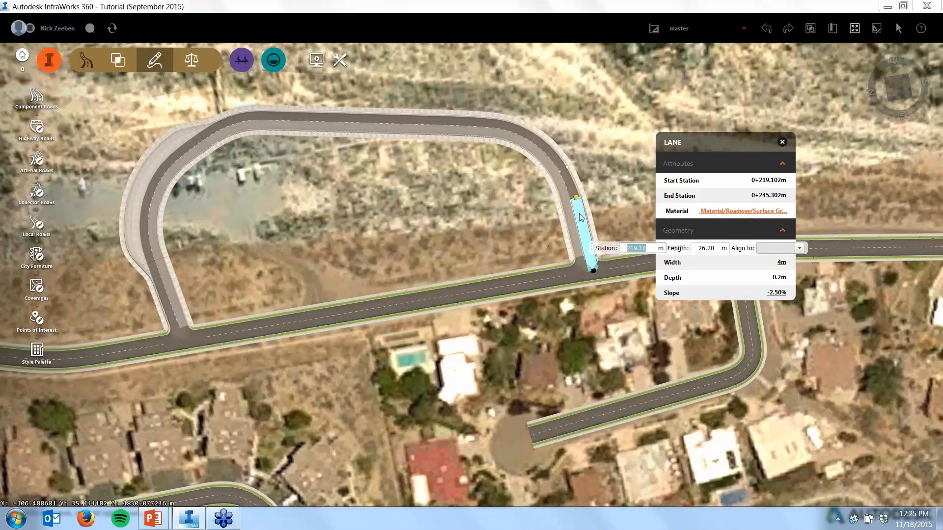
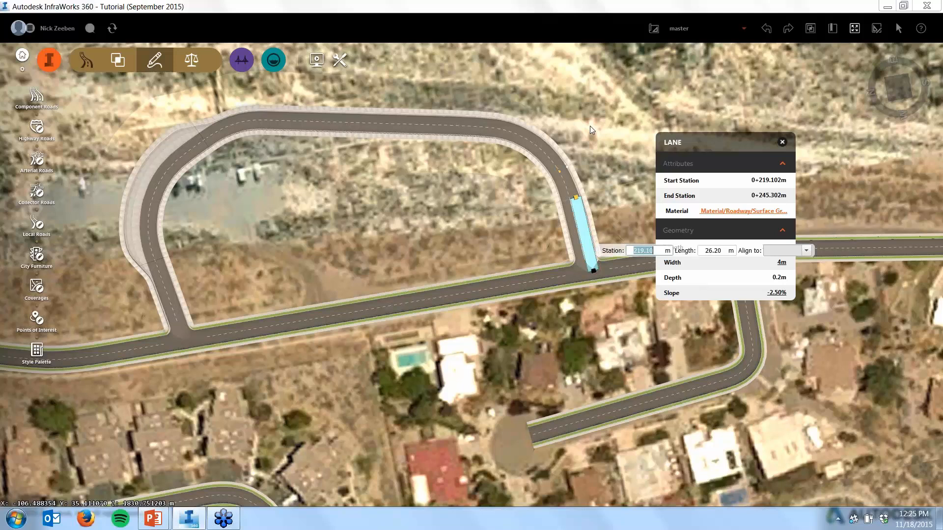
left_click(782, 142)
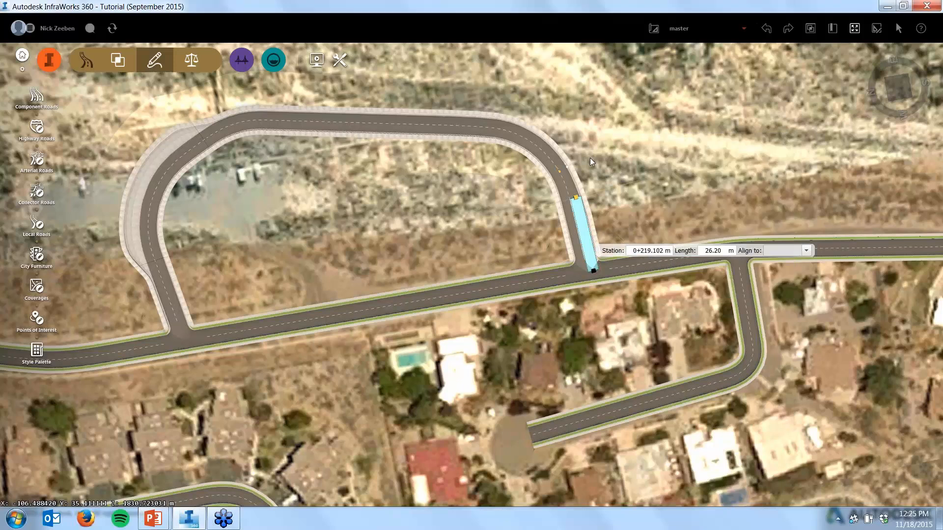
scroll(568, 154, "up", 2)
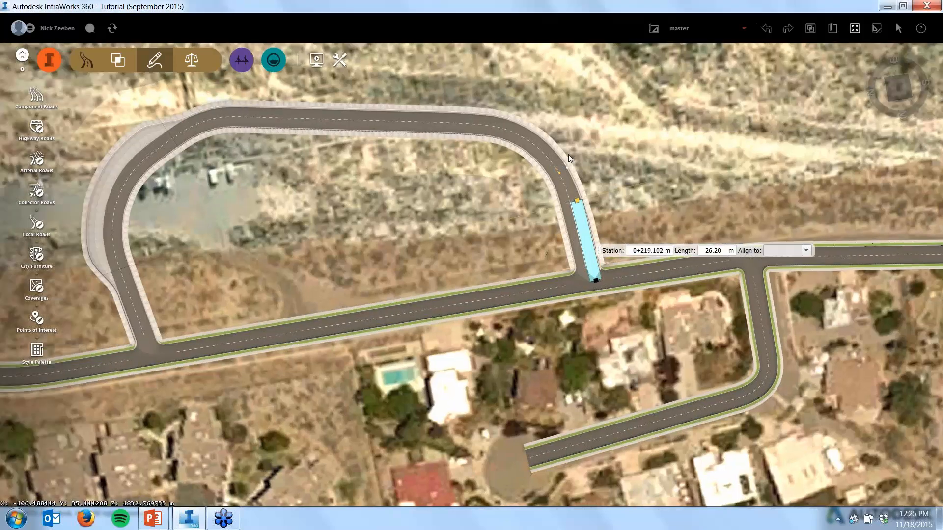
scroll(568, 155, "up", 1)
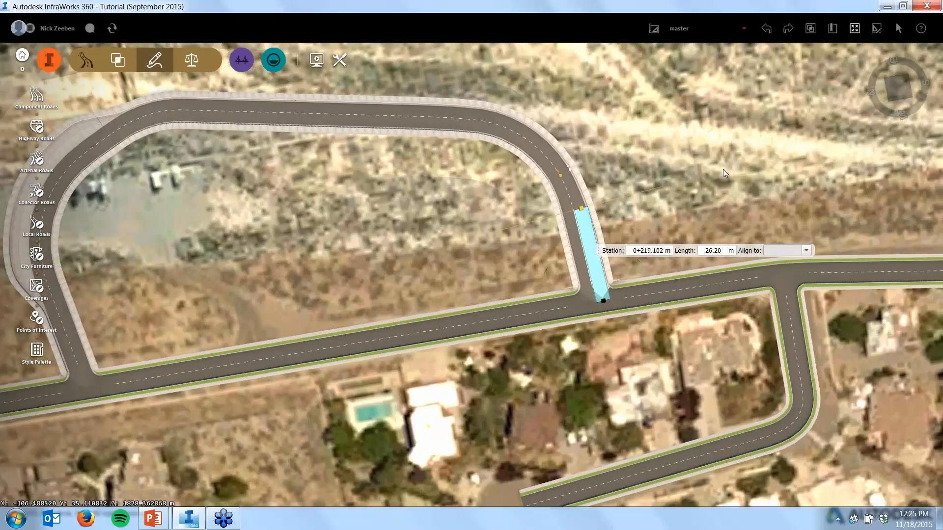
scroll(723, 169, "down", 1)
key("Escape")
key("Escape")
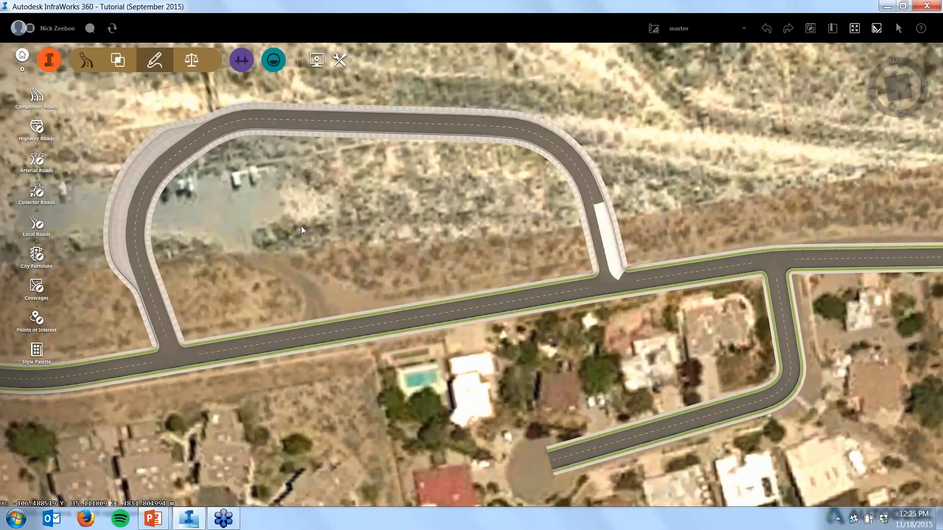
Insert a Sloped Grass Median component between the two lanes in the loop road's curve, just before the light-surfaced lane segment
scroll(301, 230, "down", 1)
scroll(274, 229, "down", 1)
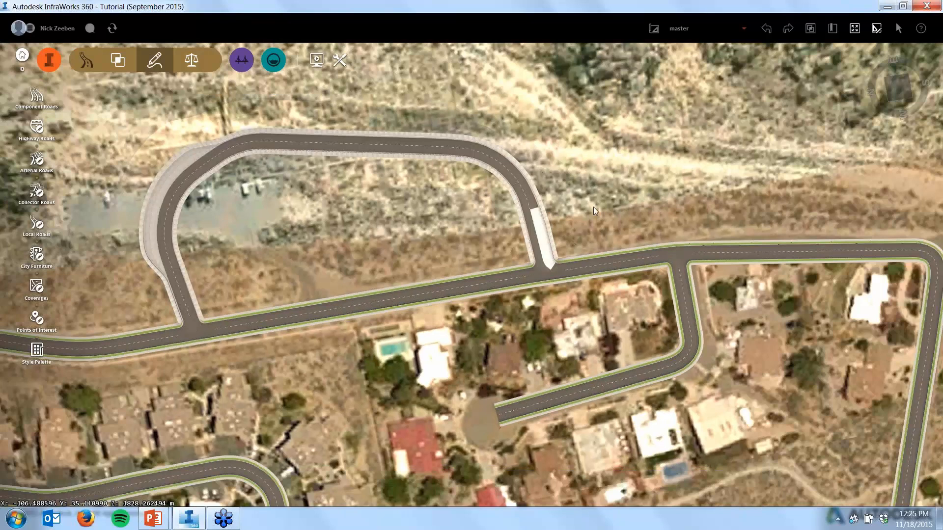
scroll(552, 178, "up", 5)
left_click(526, 208)
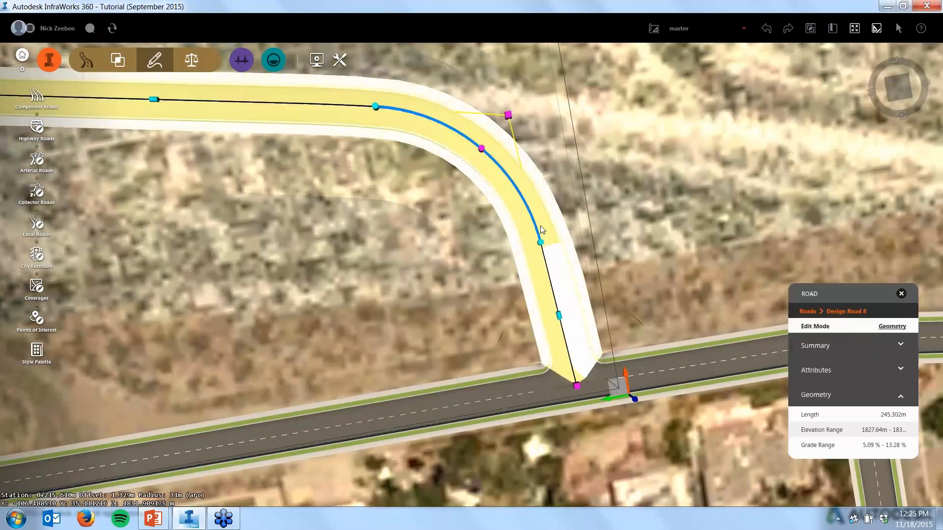
right_click(509, 196)
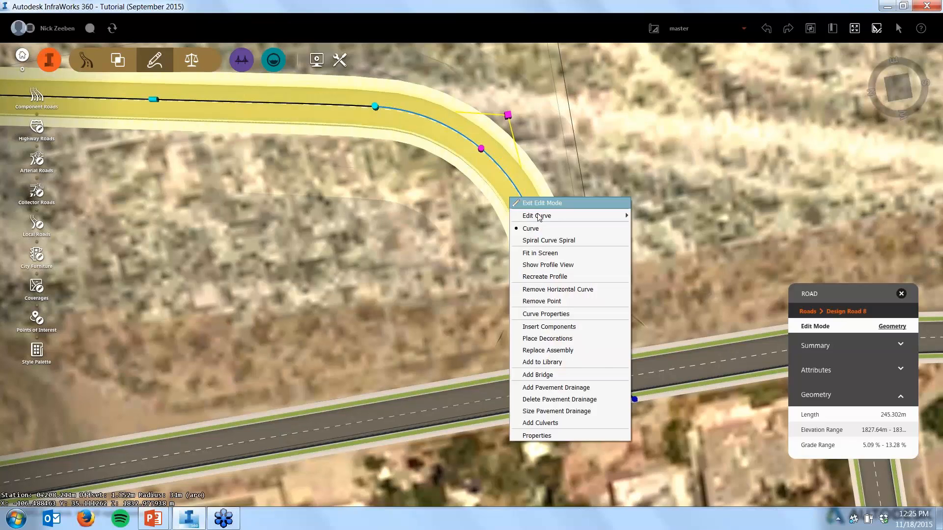
left_click(586, 327)
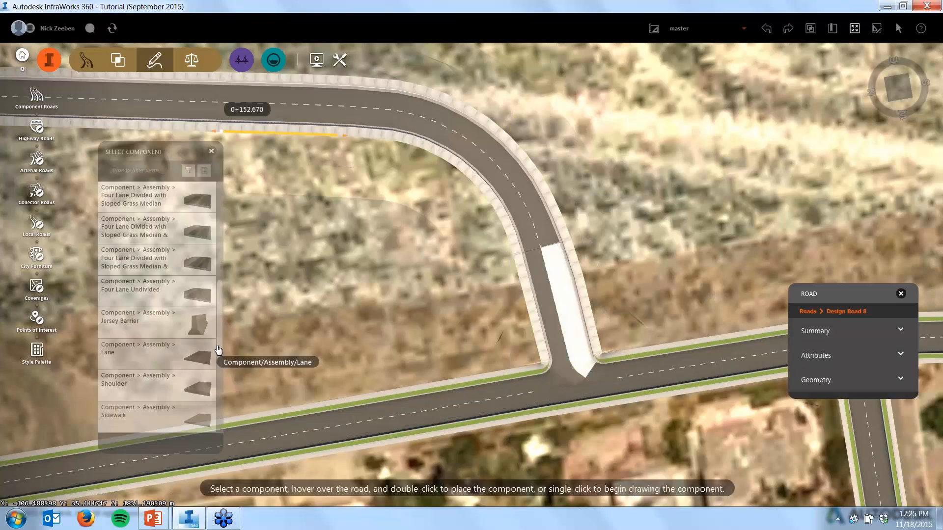
scroll(216, 246, "up", 5)
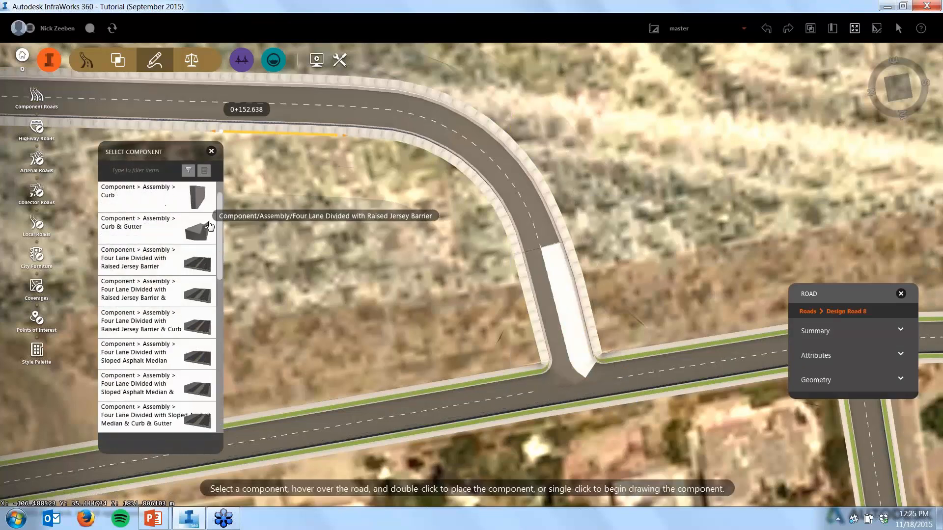
scroll(209, 226, "down", 8)
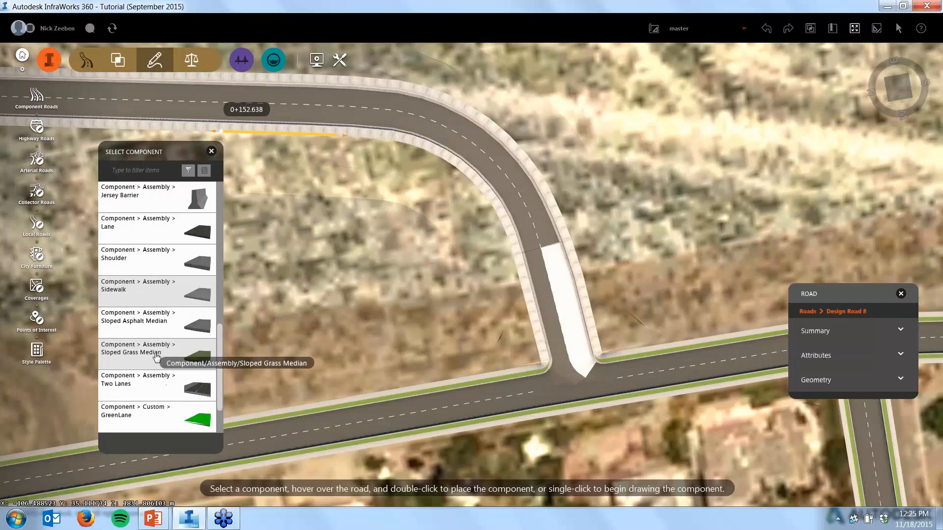
left_click(156, 357)
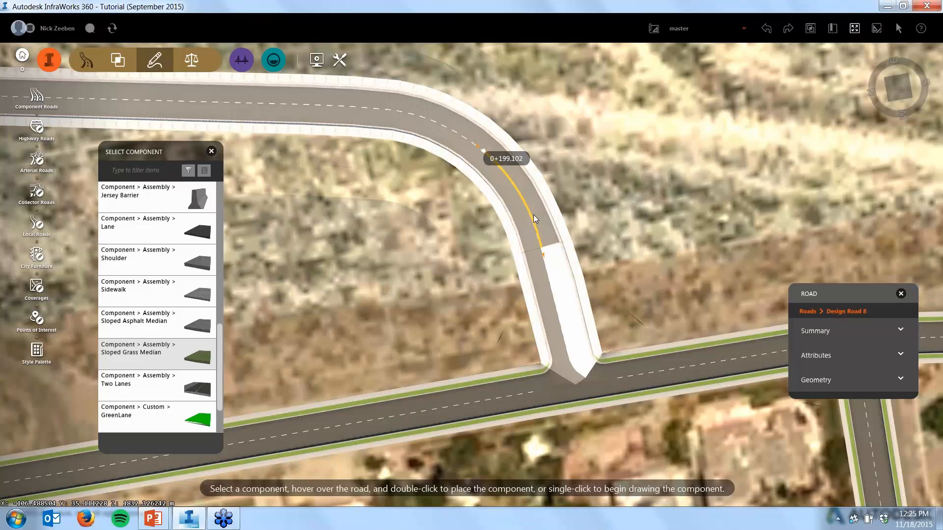
double_click(534, 216)
scroll(482, 111, "up", 3)
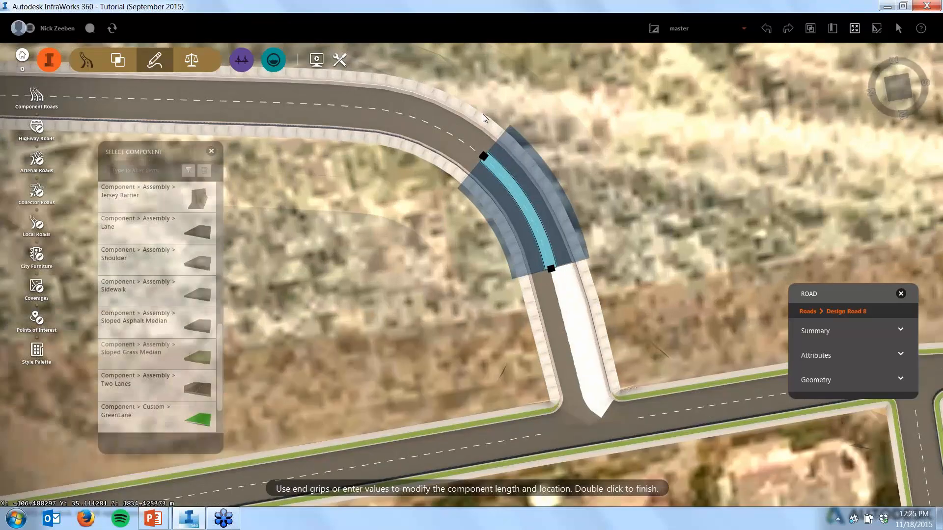
Extend the grass median's start back along the road to a length of about 44 m and finish placing it
left_click_drag(479, 163, 238, 80)
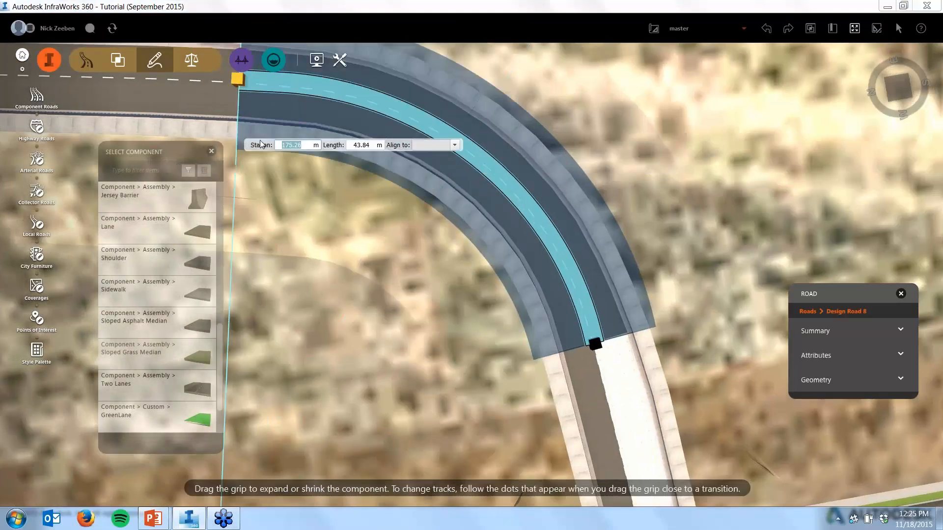
right_click(361, 229)
left_click(377, 237)
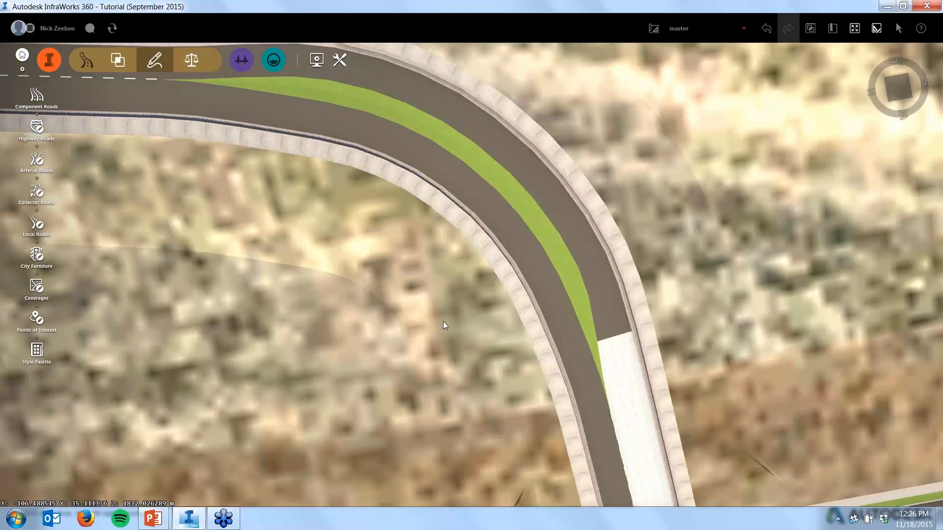
Insert a Sloped Grass Median component along the sidewalk on the outer side of the loop road's curve, before the light-surfaced lane segment
left_click(564, 264)
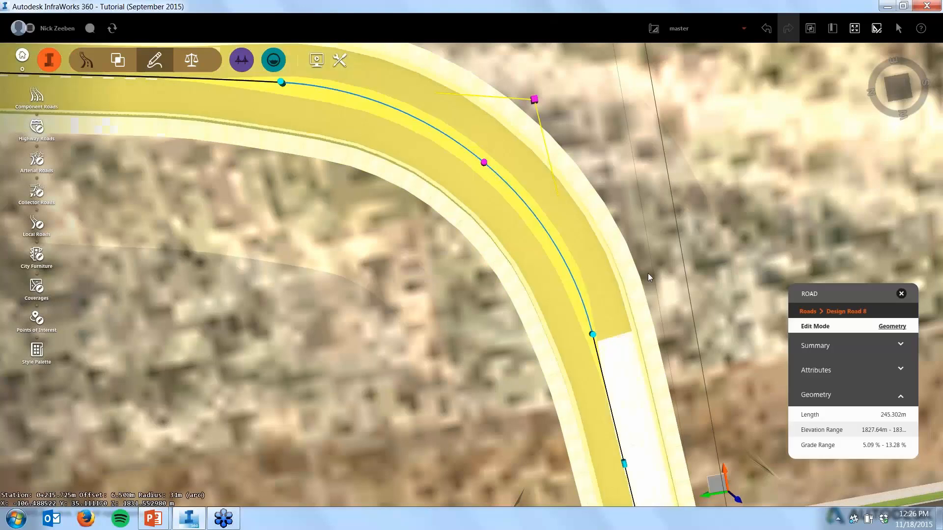
left_click(269, 412)
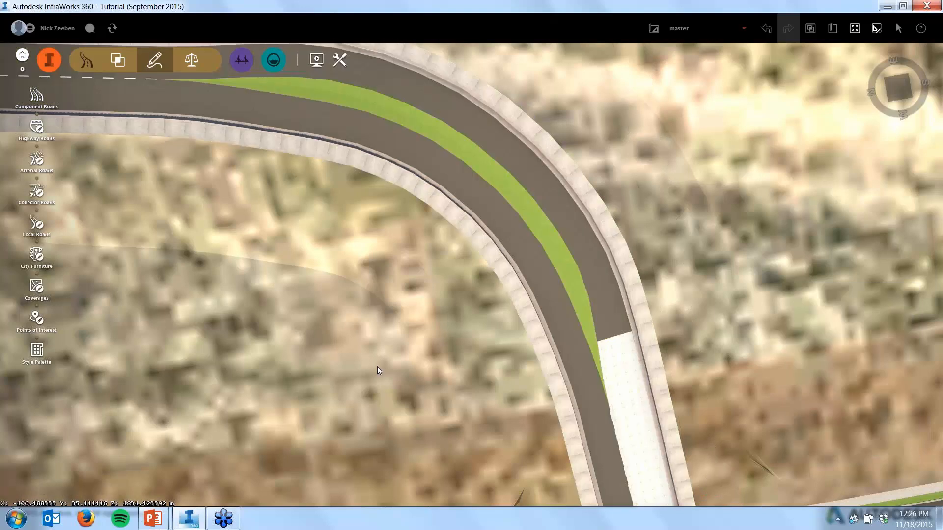
scroll(377, 366, "down", 2)
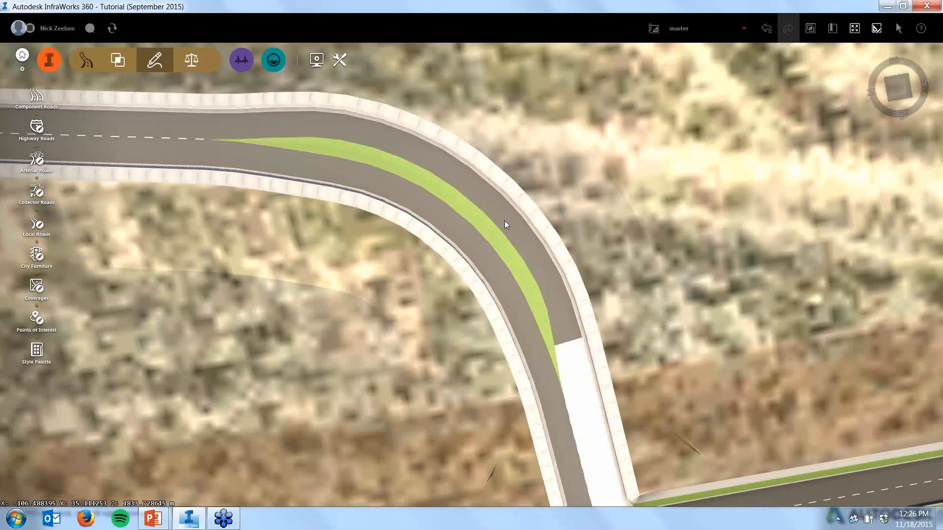
left_click(505, 221)
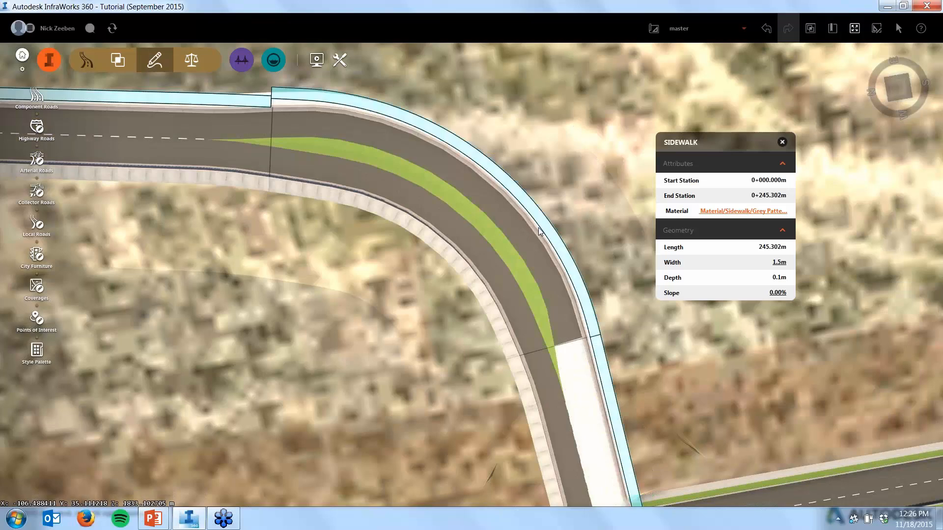
left_click(526, 245)
left_click(548, 242)
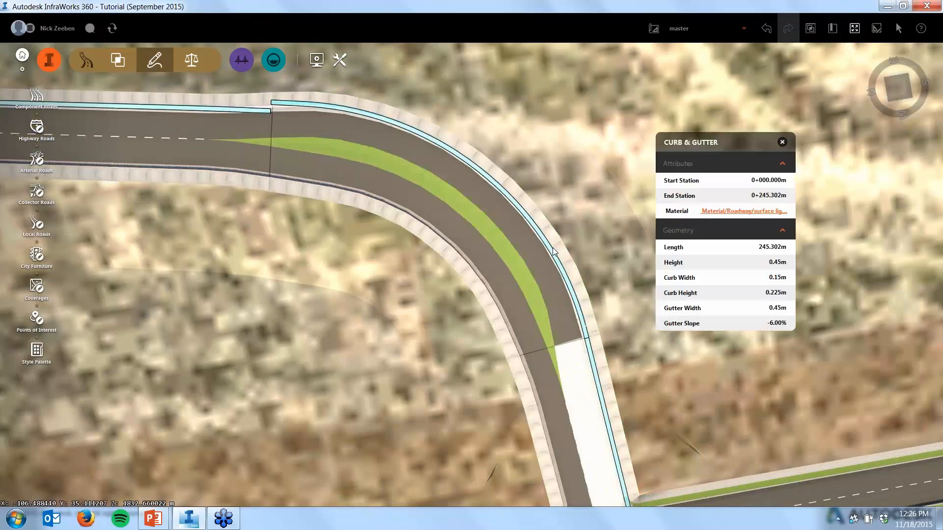
right_click(572, 276)
left_click(573, 276)
left_click(573, 276)
right_click(573, 278)
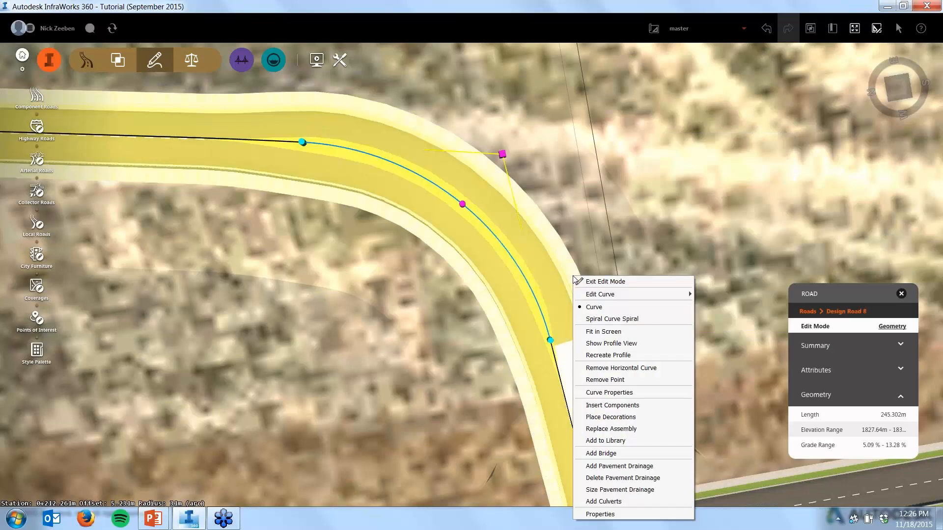
left_click(652, 404)
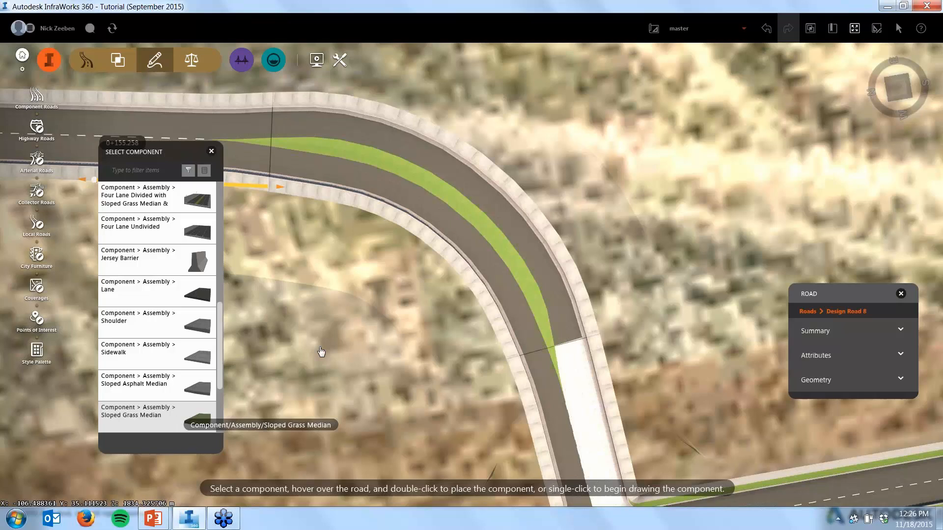
double_click(586, 320)
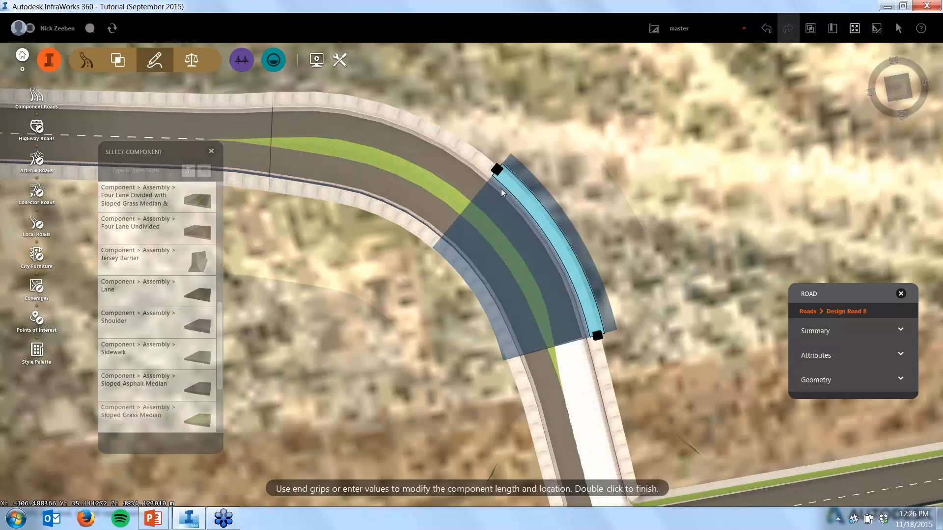
Extend the outer grass median's start back along the curve to a length of about 44 m, finish placing it and deselect the road
left_click_drag(497, 173, 270, 91)
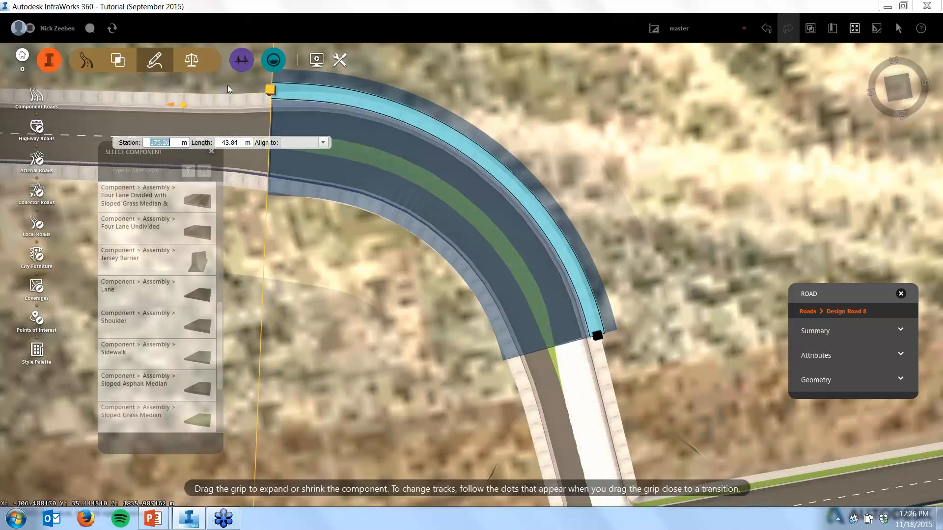
right_click(251, 106)
left_click(253, 92)
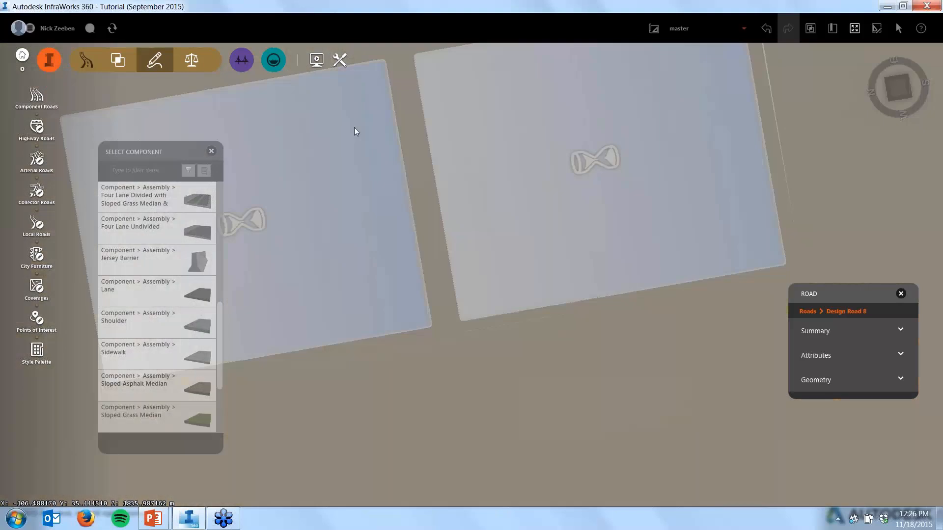
key("Escape")
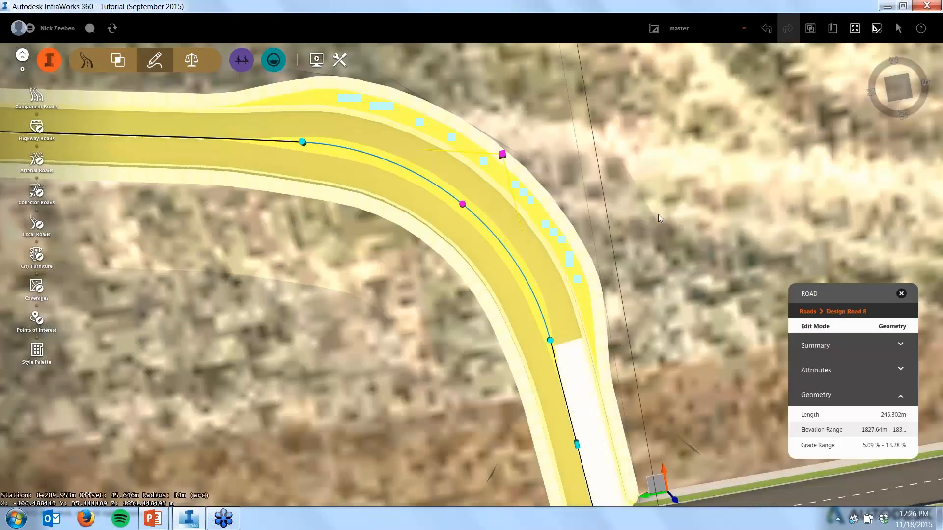
key("Escape")
Examine the outer grass median along the curve from an oblique view, including its properties and its end at the light-surfaced segment
scroll(310, 171, "down", 1)
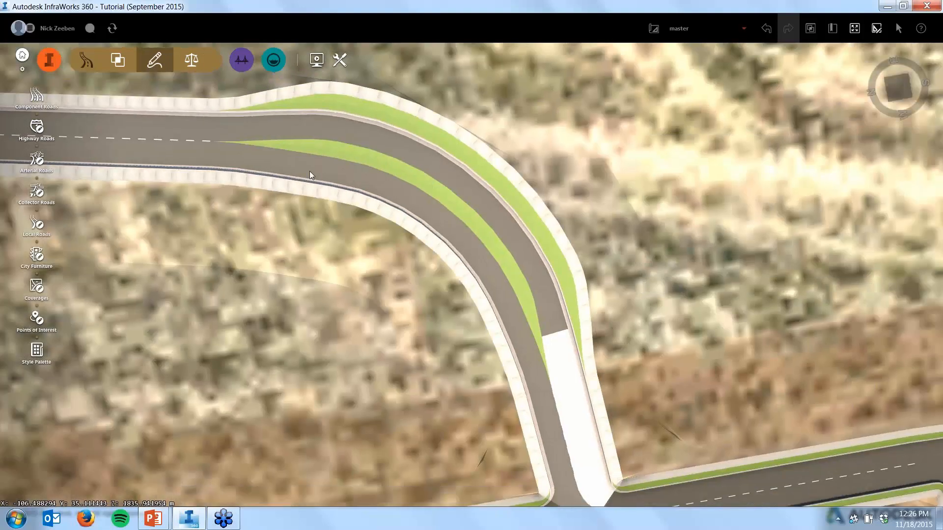
scroll(310, 171, "down", 2)
left_click_drag(421, 313, 349, 243)
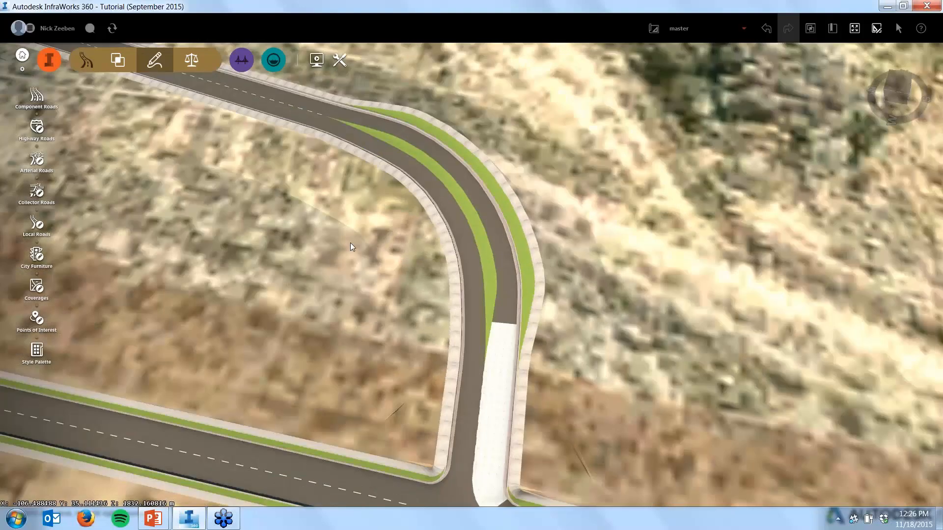
scroll(550, 311, "up", 5)
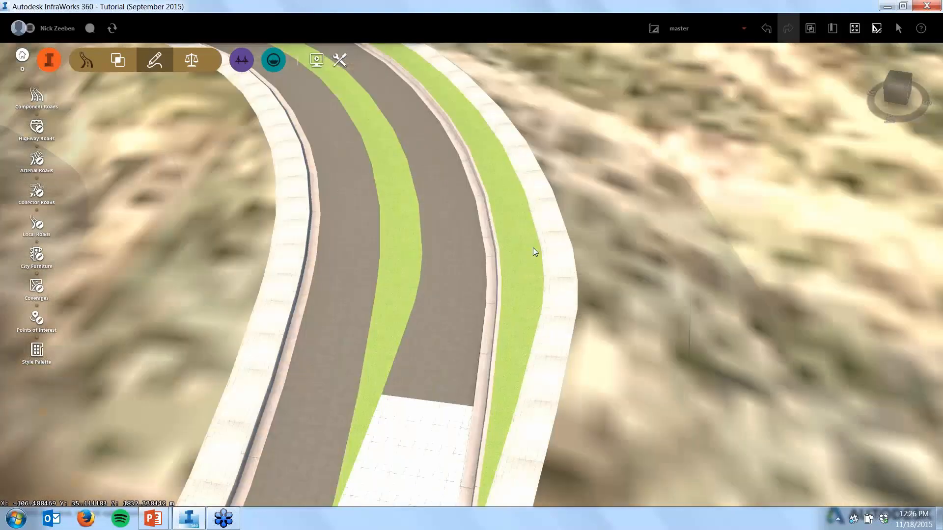
left_click(532, 248)
left_click(524, 290)
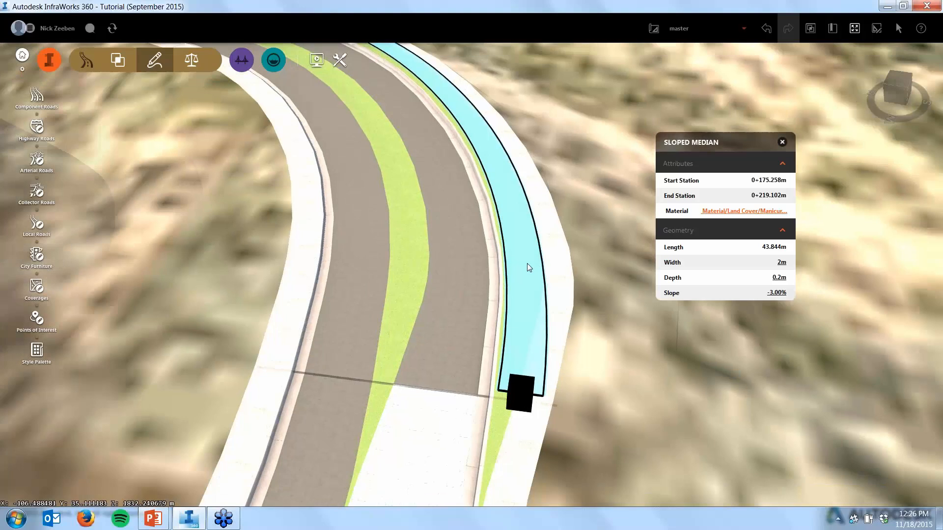
scroll(526, 263, "down", 3)
left_click(519, 343)
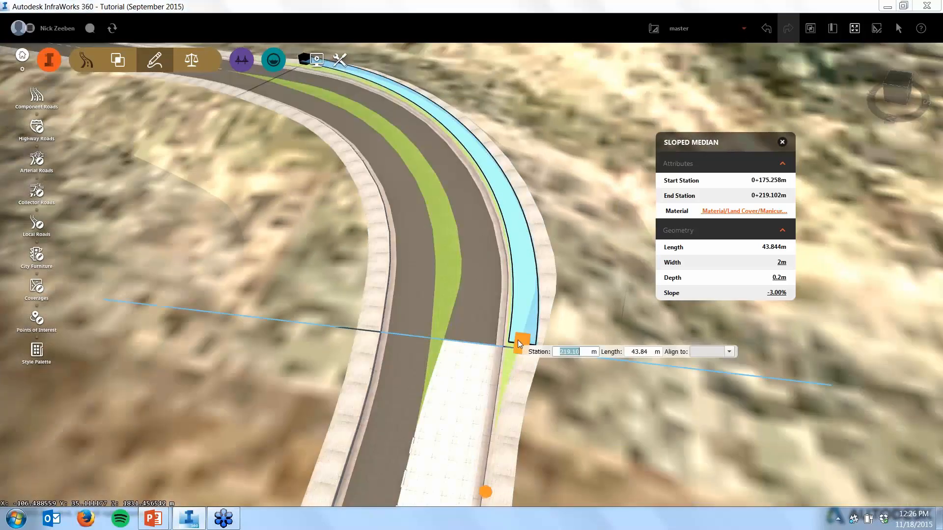
scroll(519, 342, "down", 1)
key("Escape")
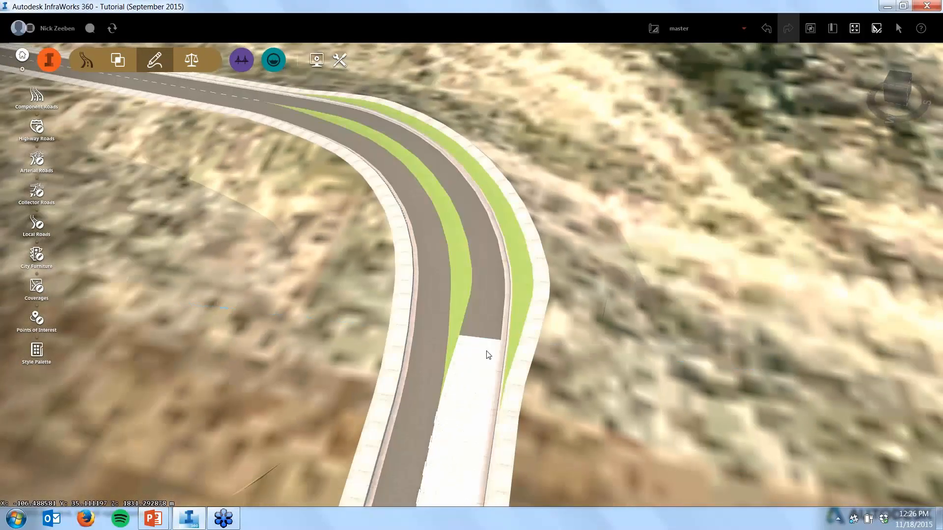
Examine the whole loop road with its medians and shoulder in an overhead view
left_click(499, 367)
scroll(500, 368, "down", 2)
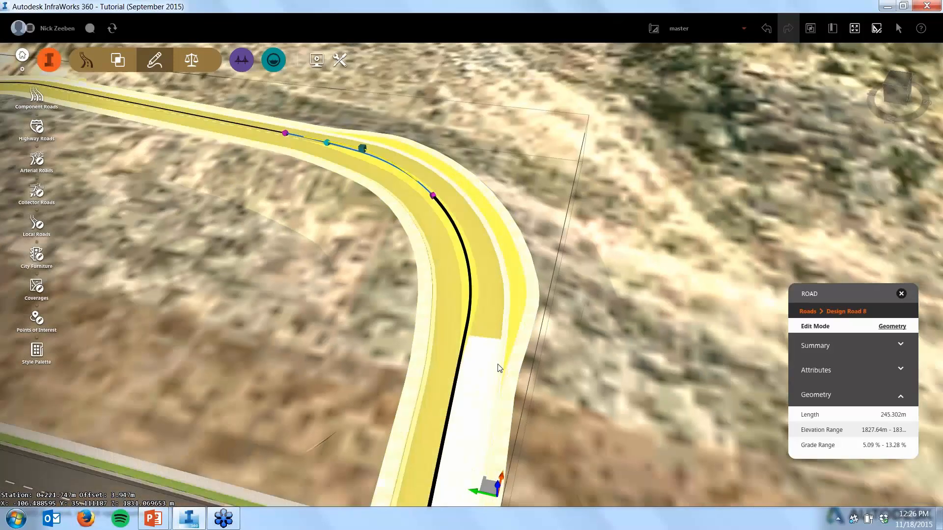
scroll(503, 371, "down", 2)
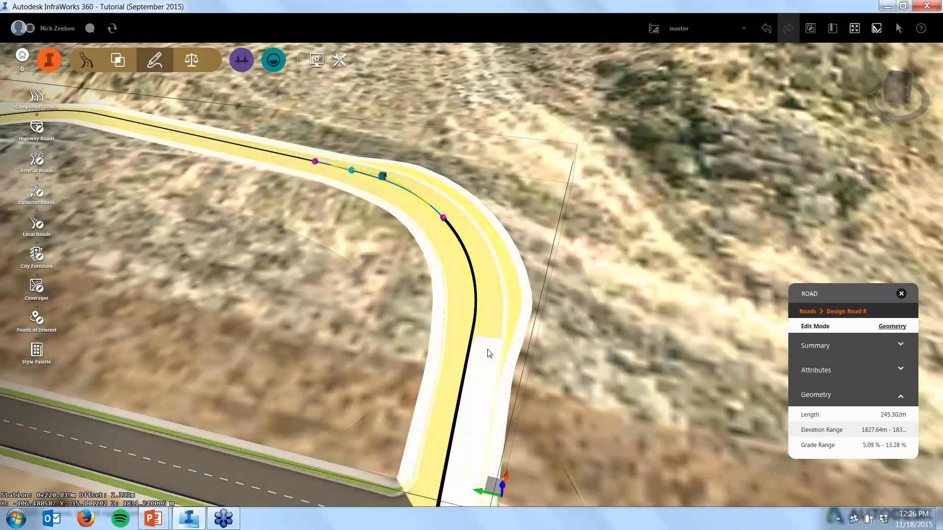
scroll(409, 360, "down", 2)
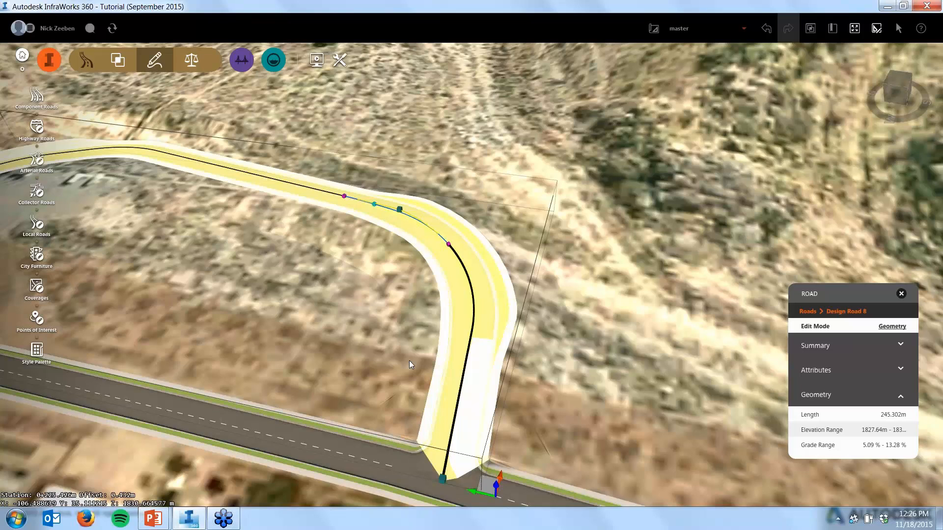
left_click_drag(408, 361, 281, 441)
key("Escape")
scroll(511, 299, "down", 2)
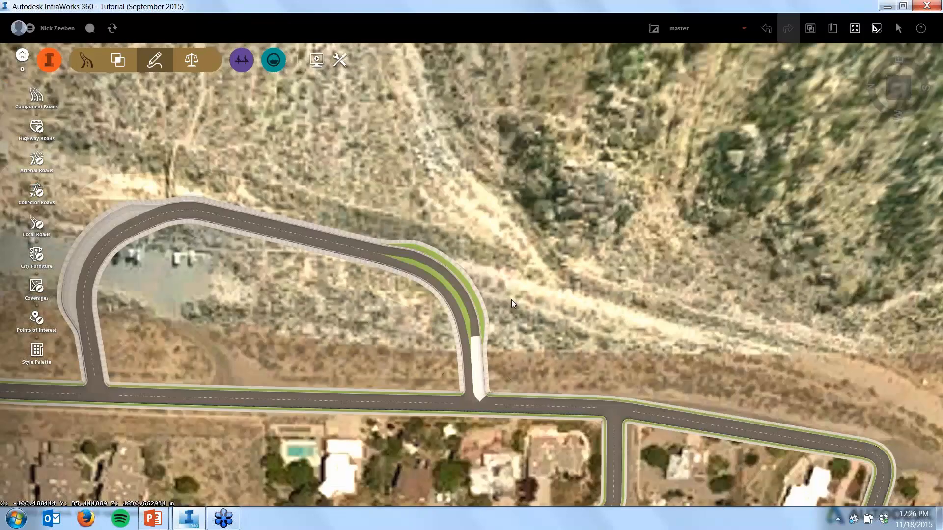
scroll(511, 299, "down", 2)
Extend the end of the 5 m wide shoulder on the loop road's opposite curve to a length of about 59.7 m
scroll(196, 334, "up", 3)
scroll(187, 255, "up", 3)
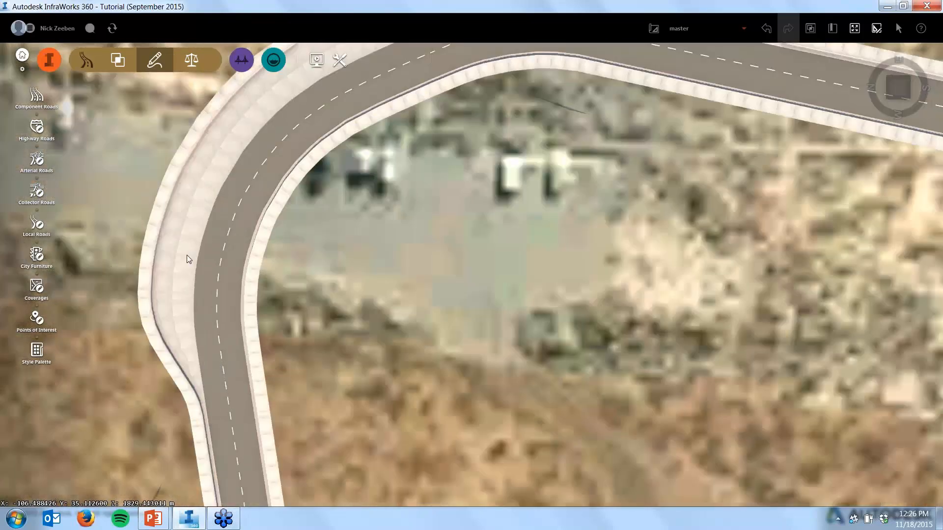
left_click(191, 278)
scroll(193, 336, "down", 1)
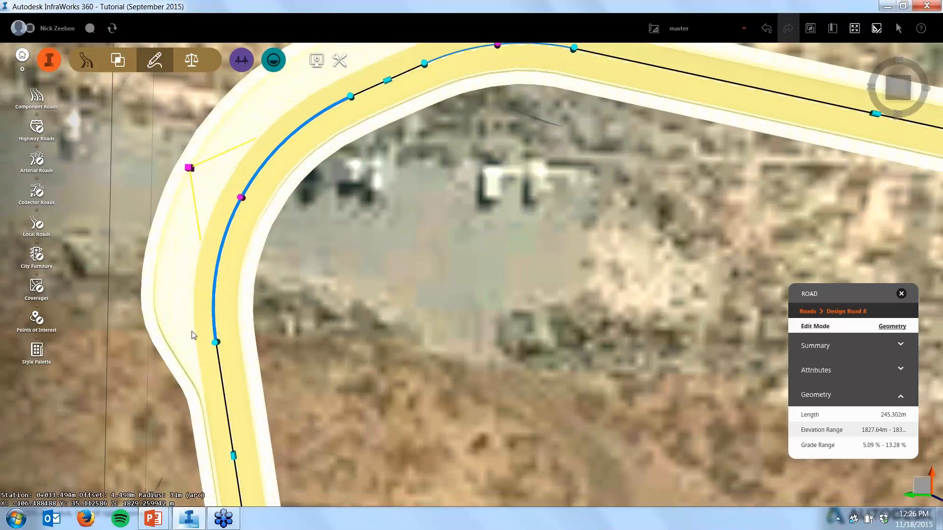
scroll(196, 329, "down", 2)
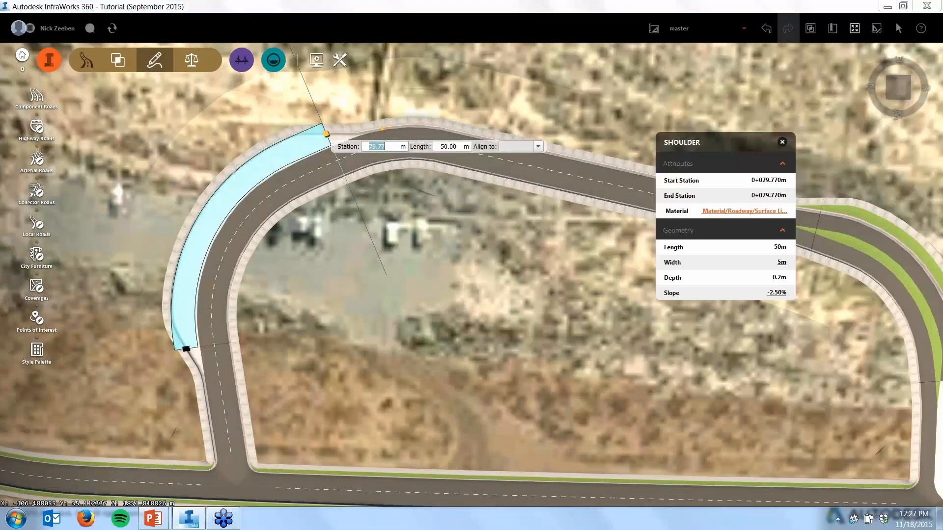
left_click_drag(326, 134, 376, 130)
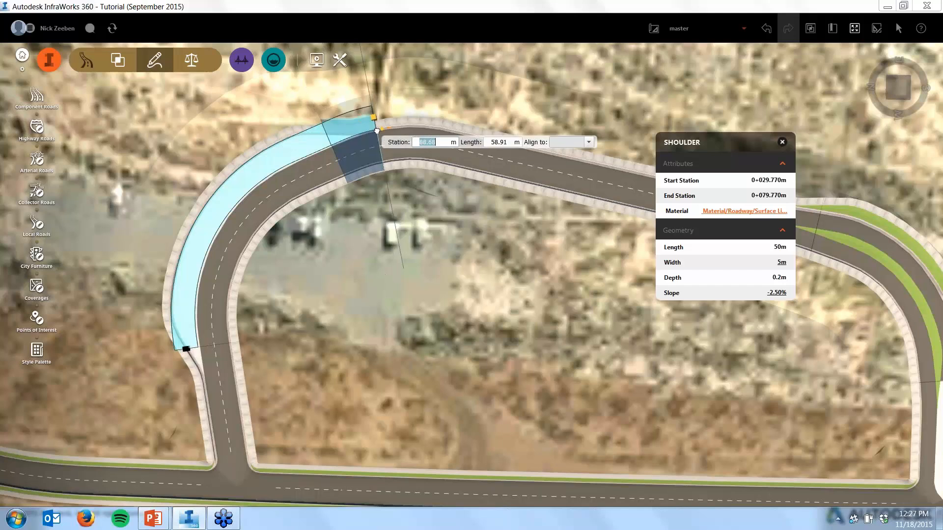
scroll(377, 131, "up", 1)
scroll(376, 131, "up", 4)
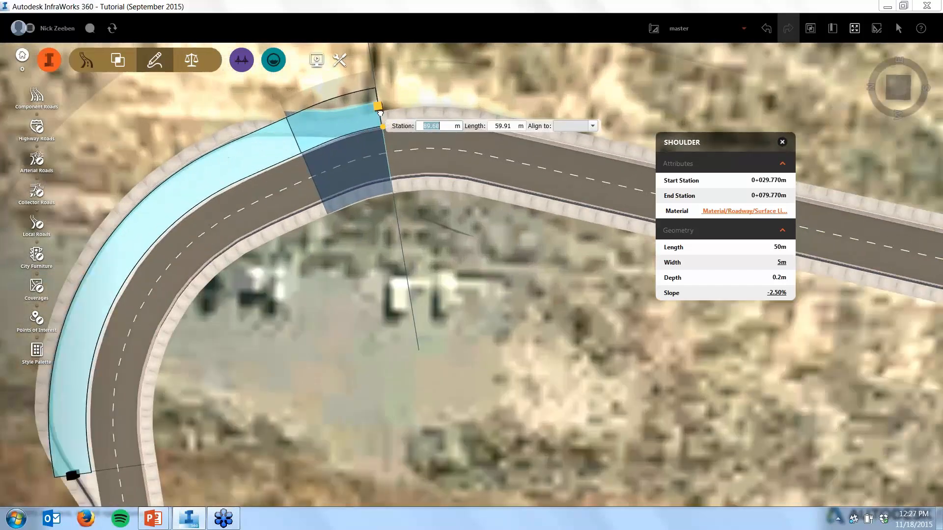
scroll(374, 113, "up", 2)
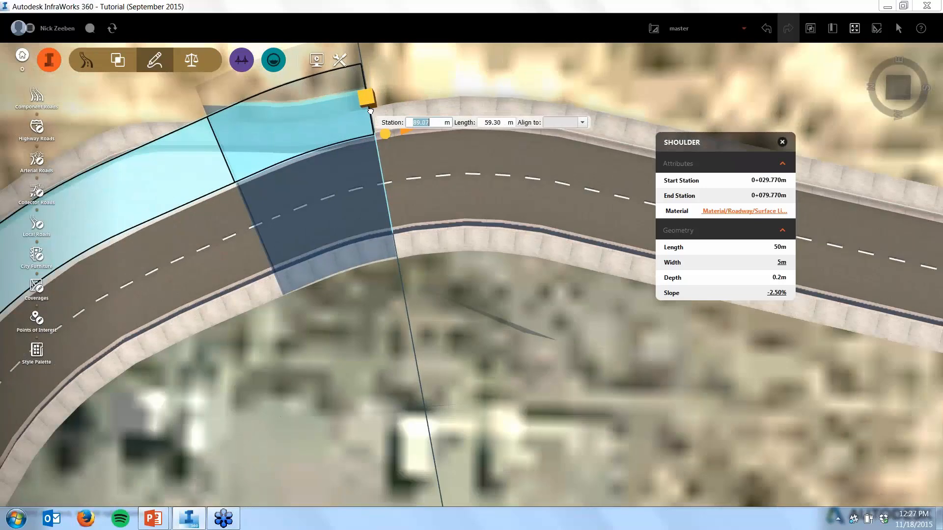
scroll(371, 111, "up", 3)
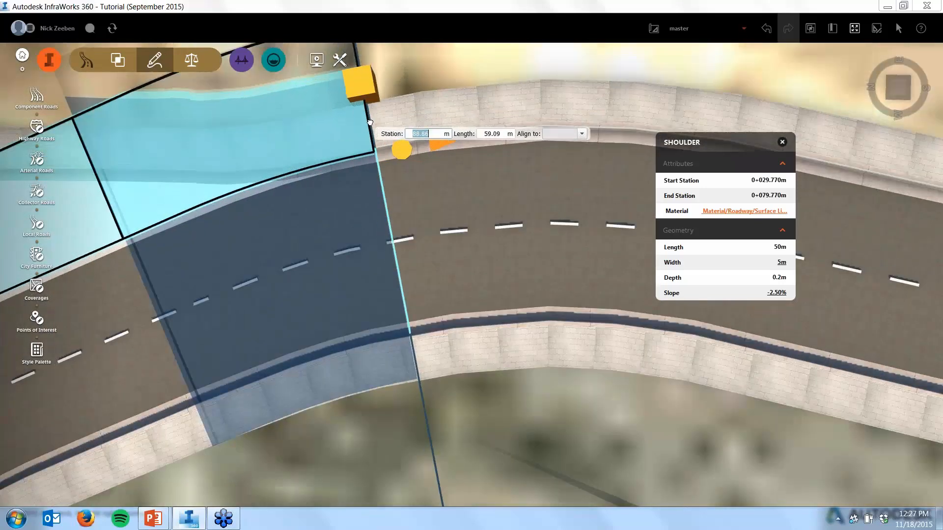
left_click_drag(370, 121, 381, 150)
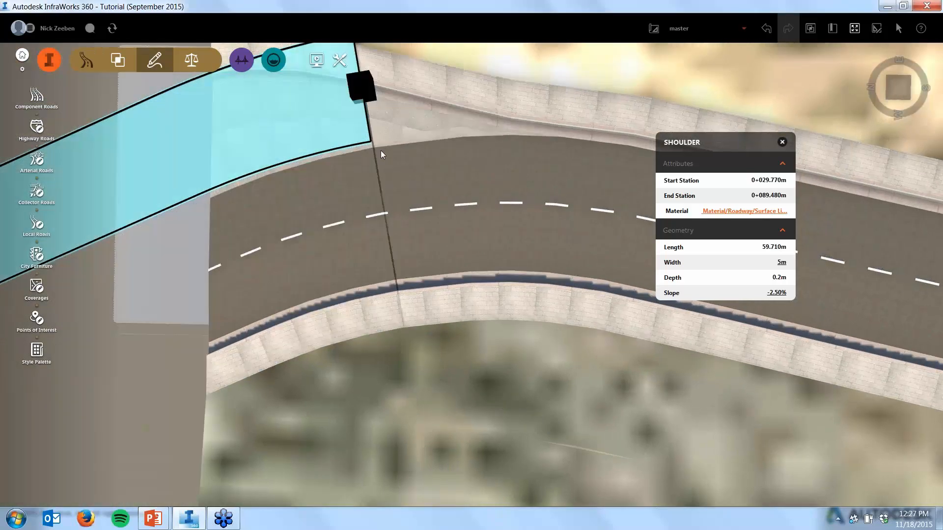
Try to insert a Shoulder component along the outer lane of the loop road's curve and extend its end past the widened shoulder
left_click(306, 210)
left_click(306, 214)
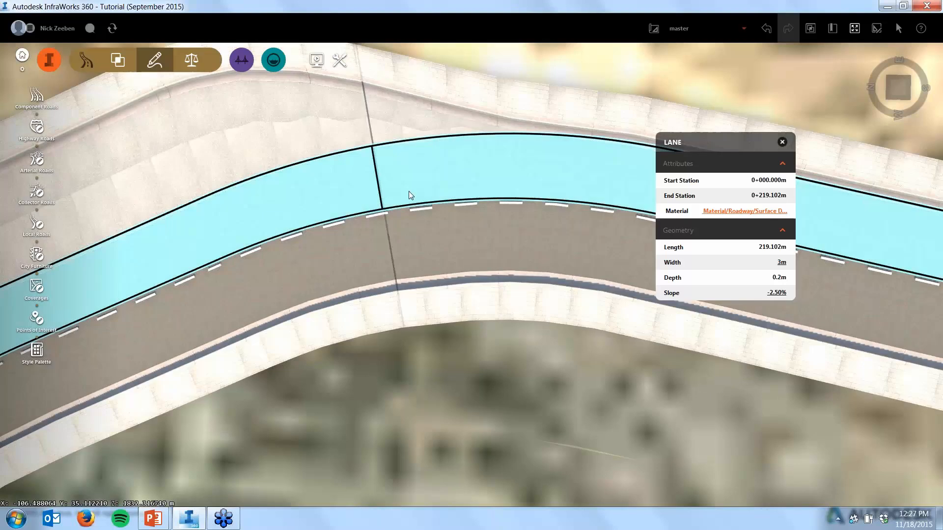
double_click(409, 192)
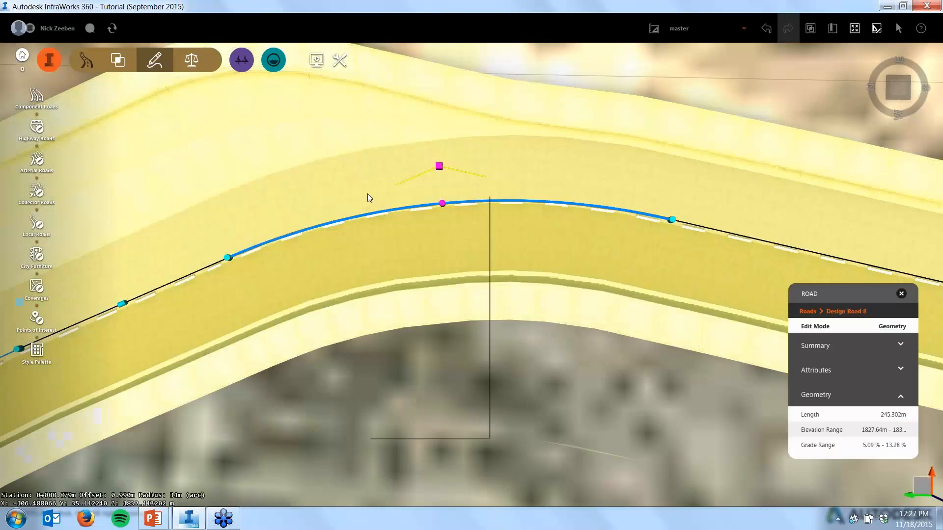
right_click(368, 194)
left_click(435, 323)
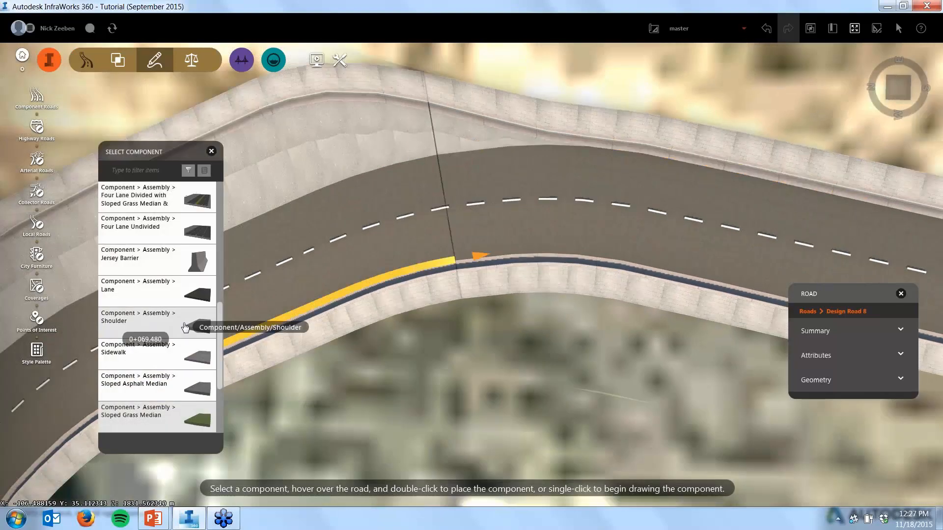
left_click(185, 327)
double_click(311, 241)
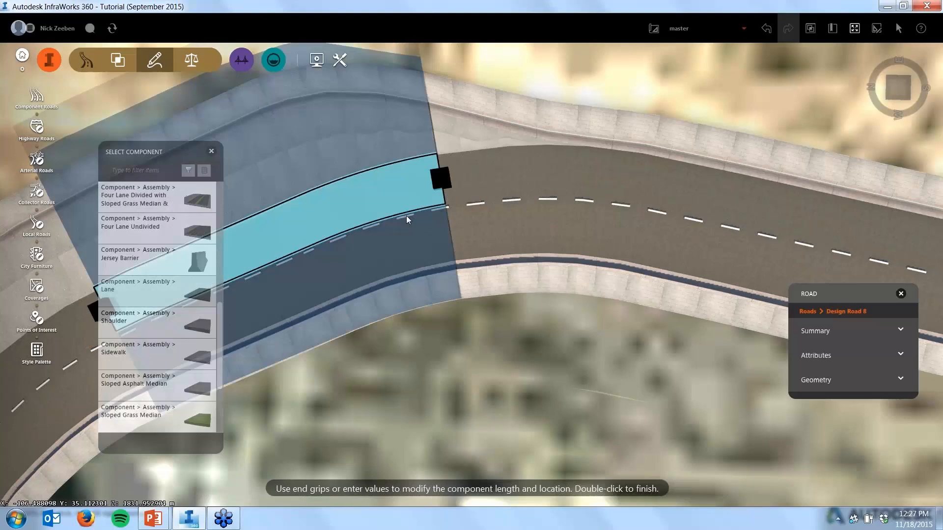
left_click(441, 179)
left_click_drag(447, 181, 518, 224)
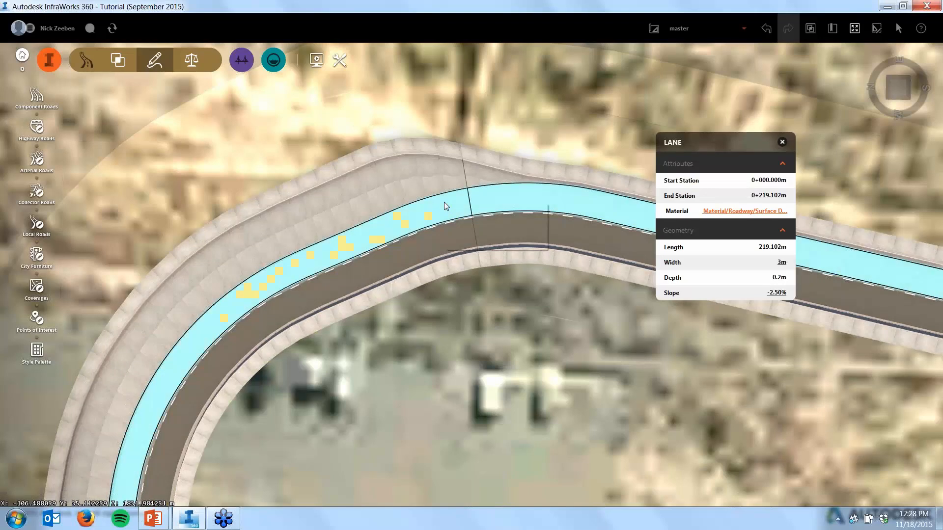
Try to insert a component along the loop road's outer edge and extend its end from the widened shoulder to the outer grass median
right_click(444, 203)
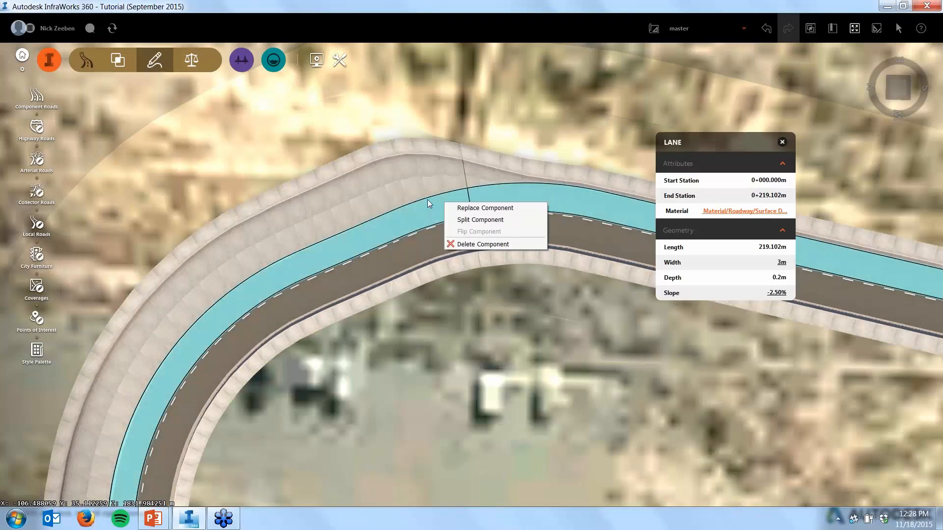
left_click(428, 200)
right_click(432, 202)
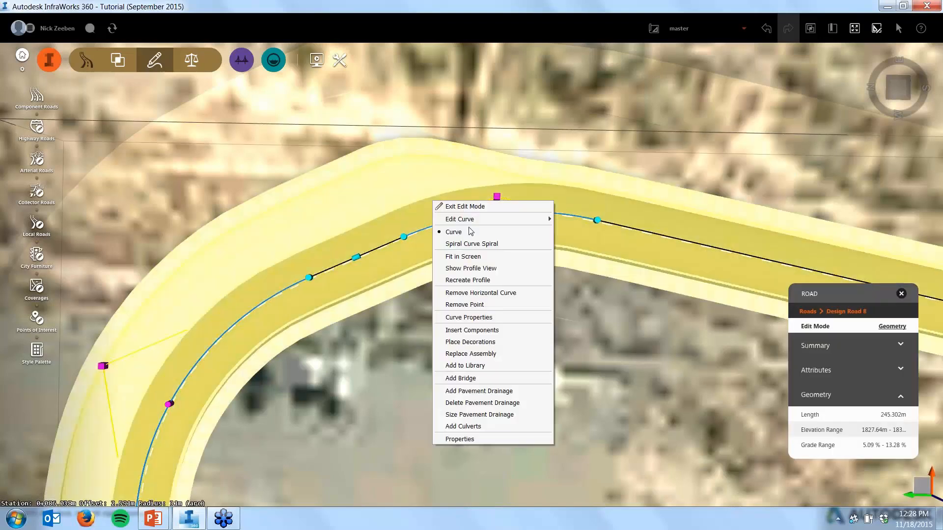
left_click(473, 330)
double_click(455, 196)
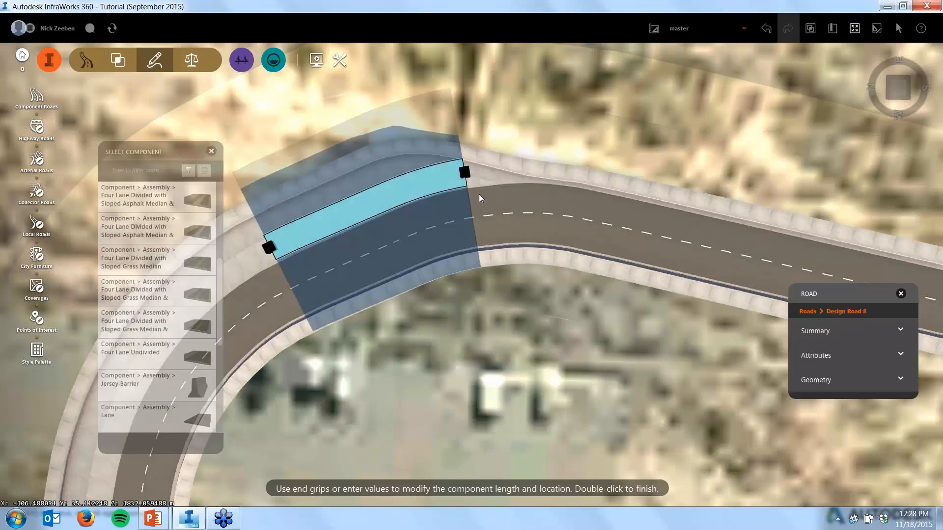
left_click_drag(473, 174, 431, 284)
scroll(431, 284, "down", 2)
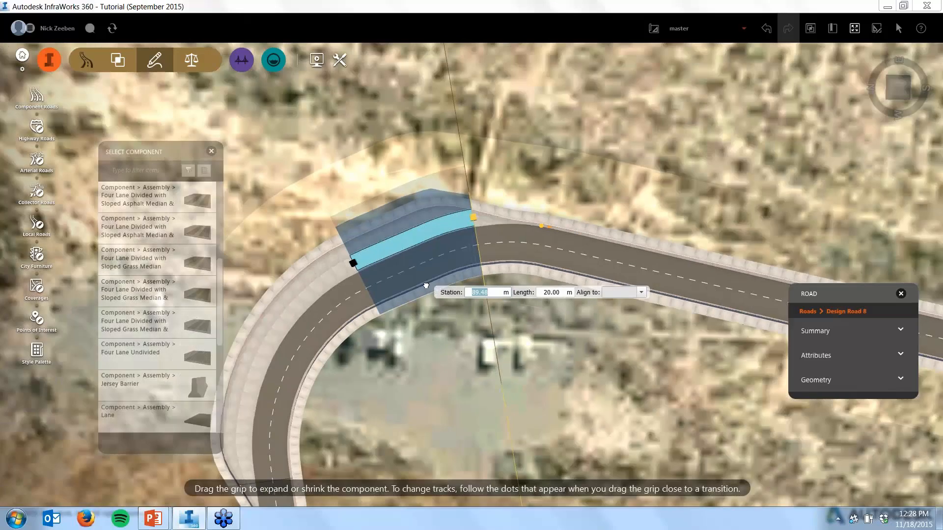
scroll(425, 285, "down", 3)
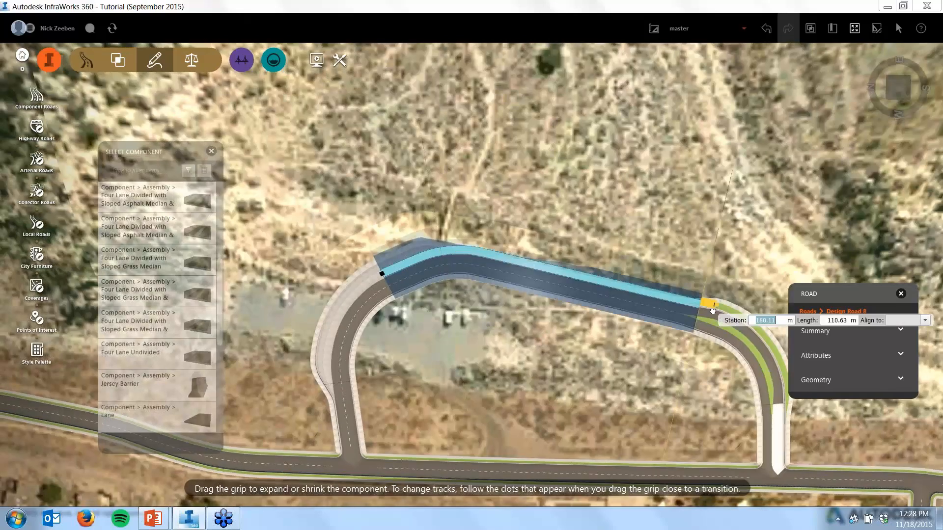
left_click_drag(710, 301, 542, 295)
scroll(708, 306, "up", 3)
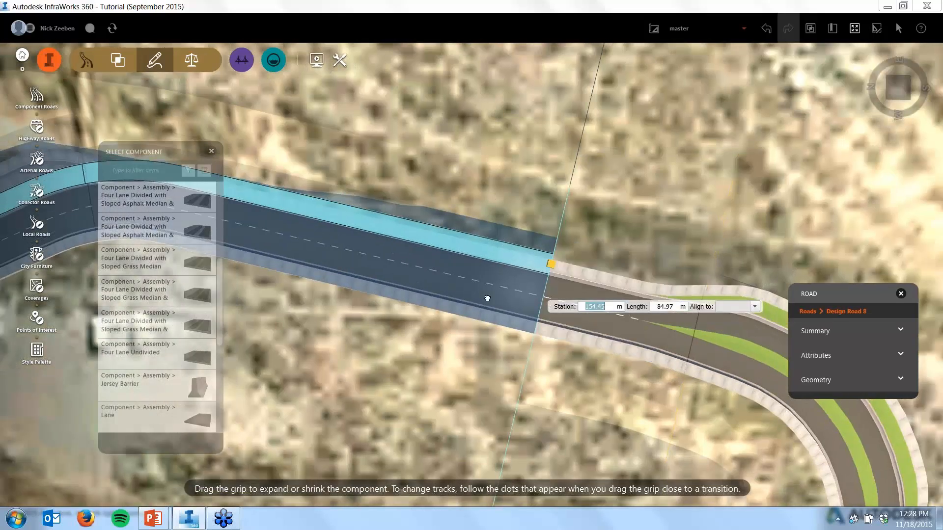
scroll(487, 298, "down", 2)
left_click_drag(659, 299, 614, 267)
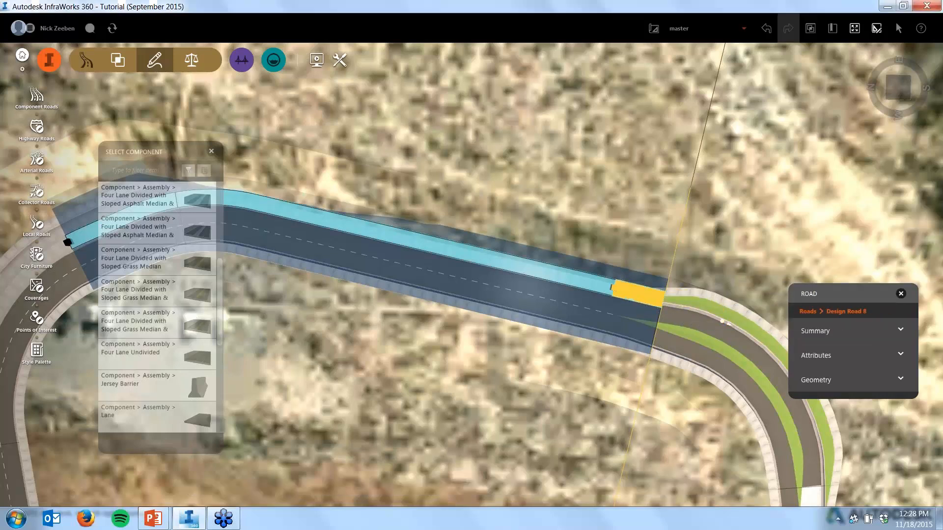
key("Escape")
key("Escape")
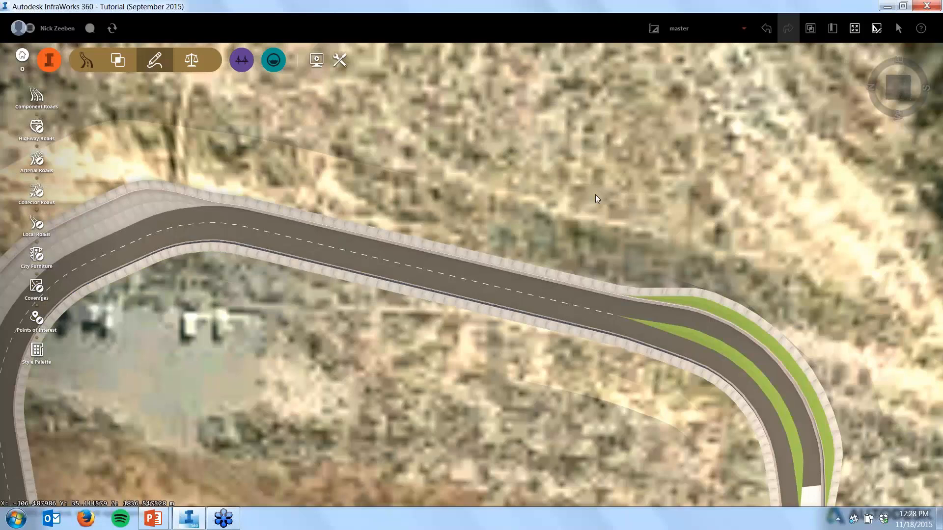
Replace the loop road's outer 3 m lane with the GreenLane component from the Component/Custom styles
scroll(595, 194, "down", 2)
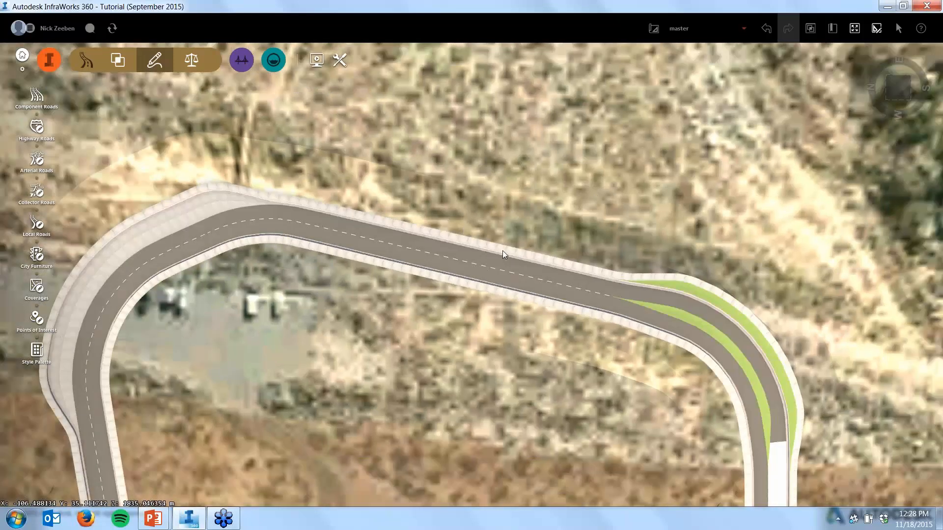
left_click(502, 250)
left_click(498, 263)
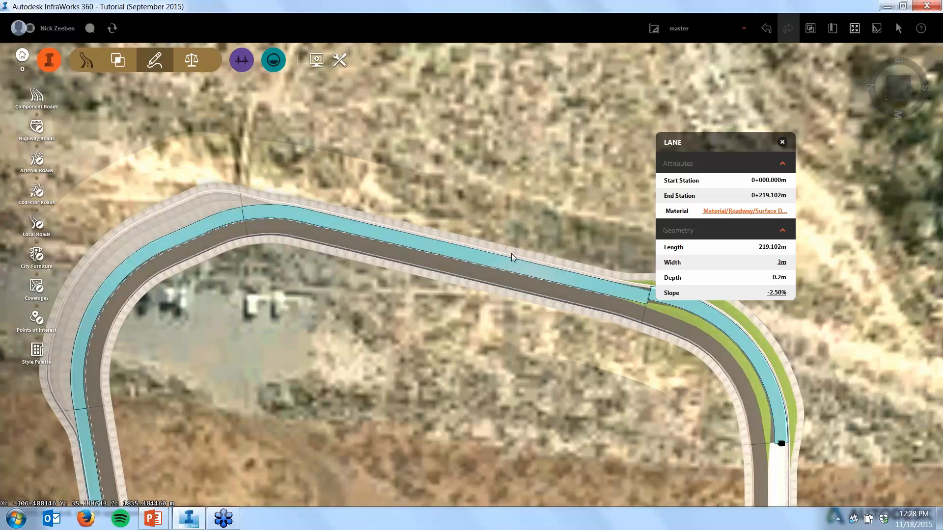
scroll(511, 254, "down", 1)
scroll(511, 253, "down", 3)
left_click(639, 292)
left_click(641, 291)
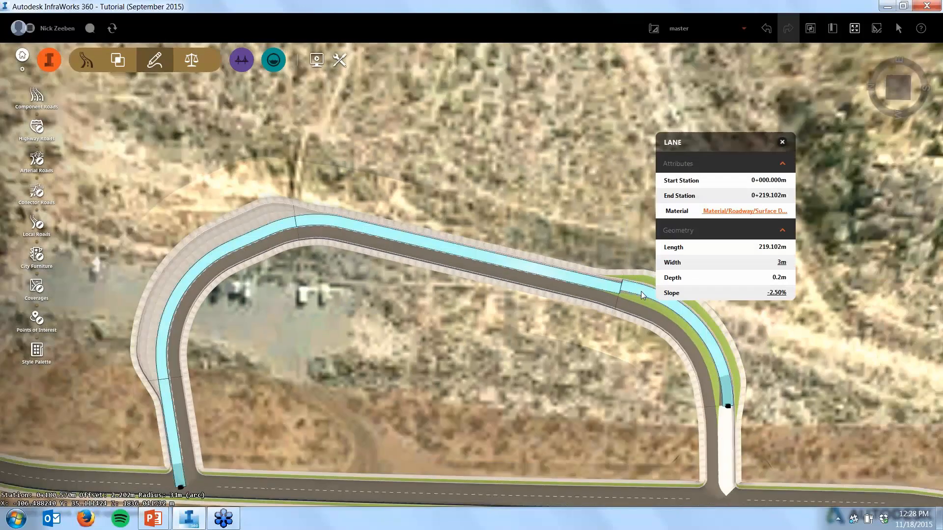
right_click(641, 290)
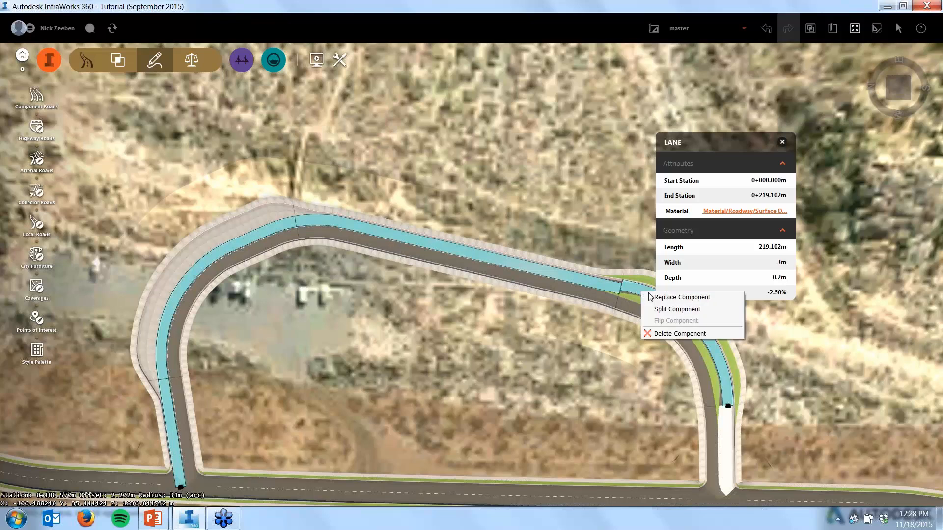
left_click(668, 297)
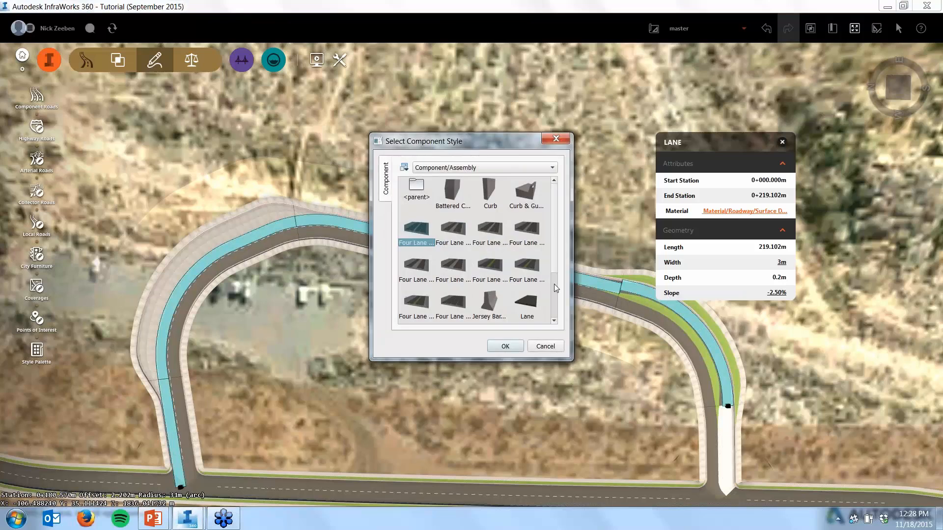
left_click(553, 320)
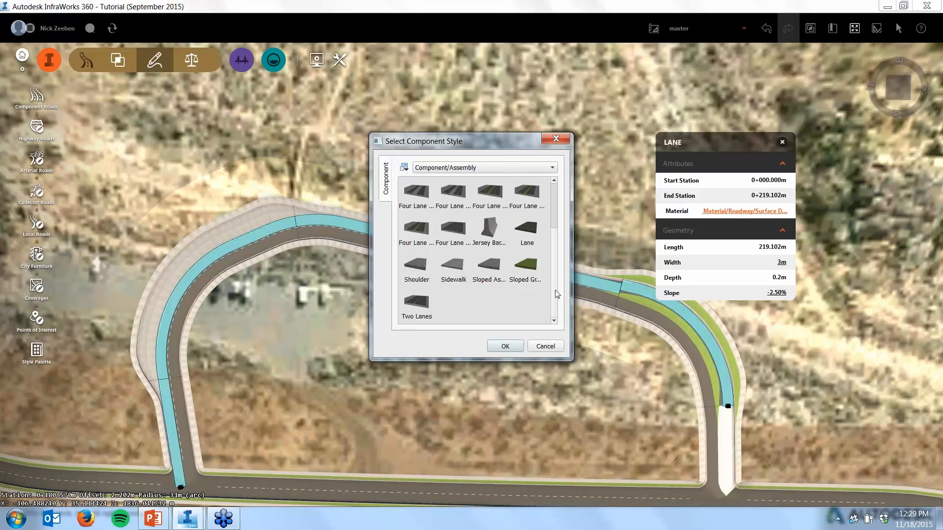
scroll(553, 296, "up", 1)
scroll(555, 289, "down", 1)
scroll(552, 251, "up", 2)
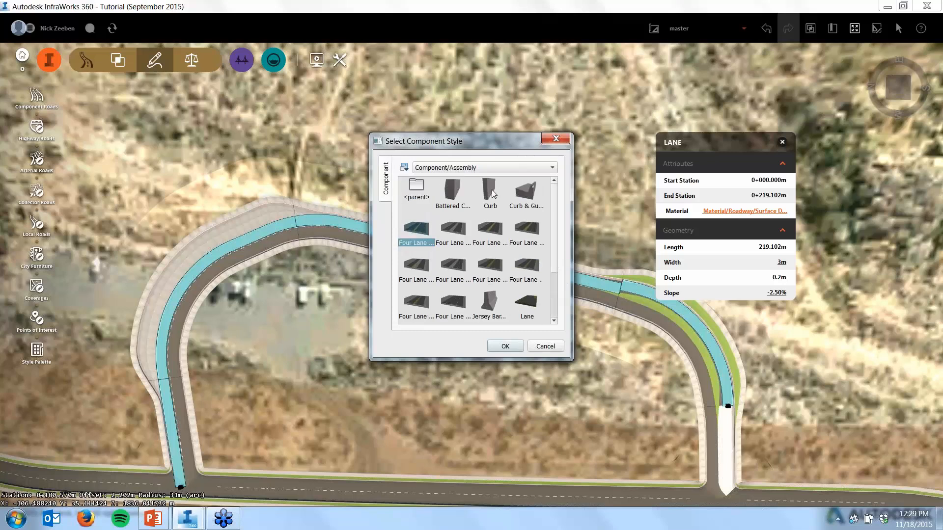
double_click(414, 191)
double_click(452, 189)
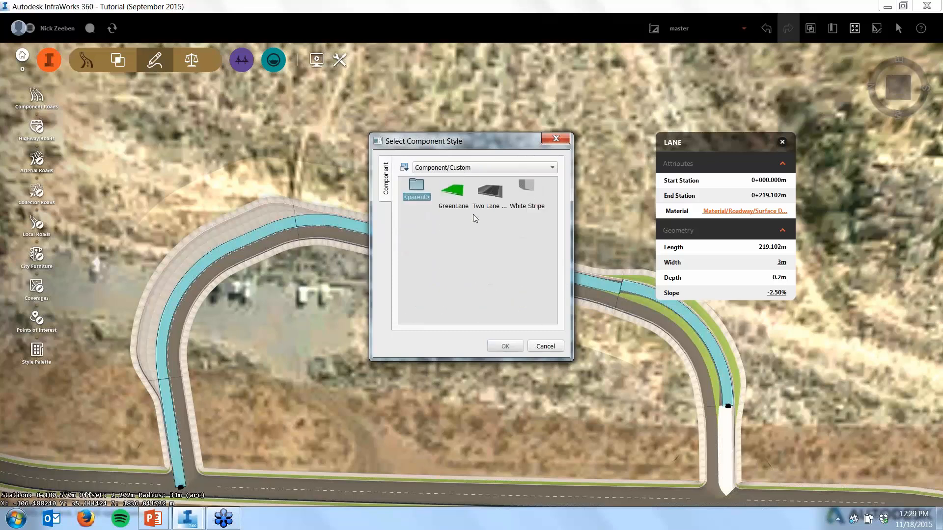
left_click(460, 193)
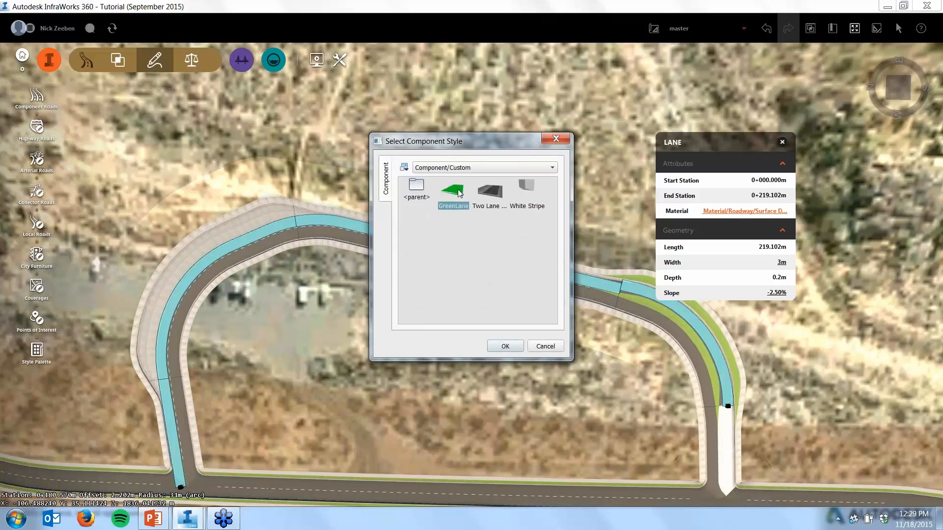
left_click(503, 346)
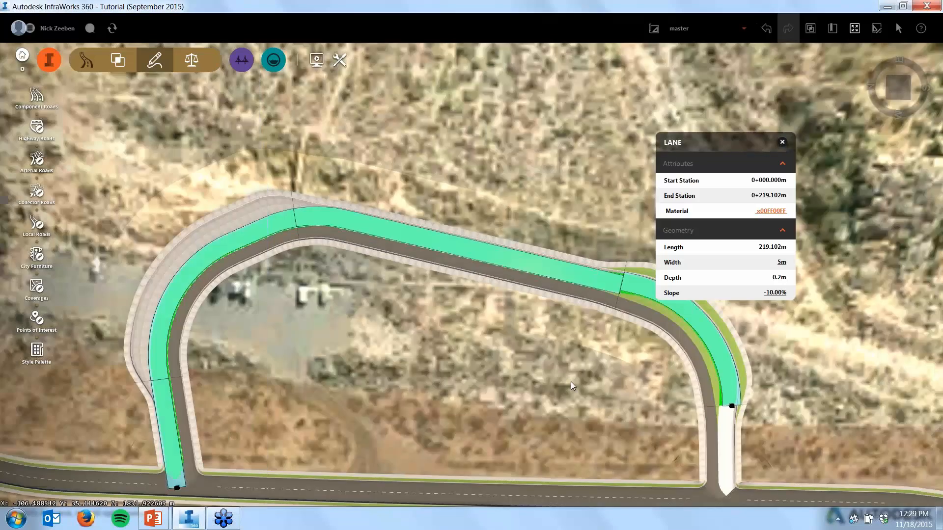
left_click(572, 380)
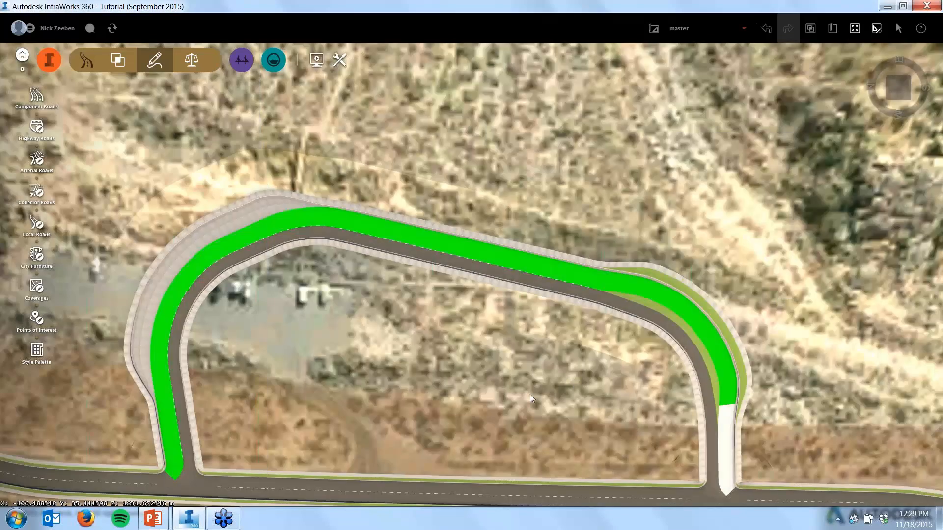
Draw a straight Battered Curb component road about 35.5 m long on the open ground beside the loop road's white segment
middle_click_drag(530, 394, 467, 313)
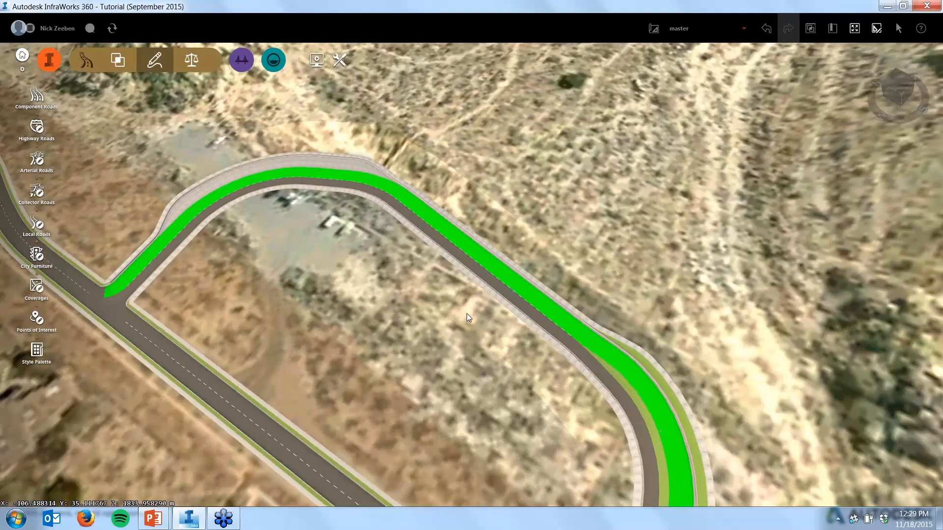
scroll(563, 139, "down", 3)
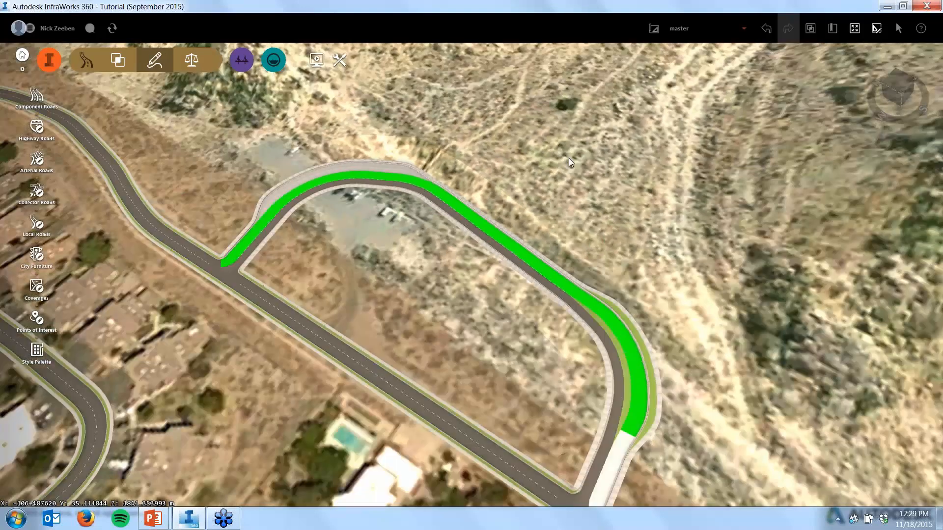
scroll(568, 158, "down", 2)
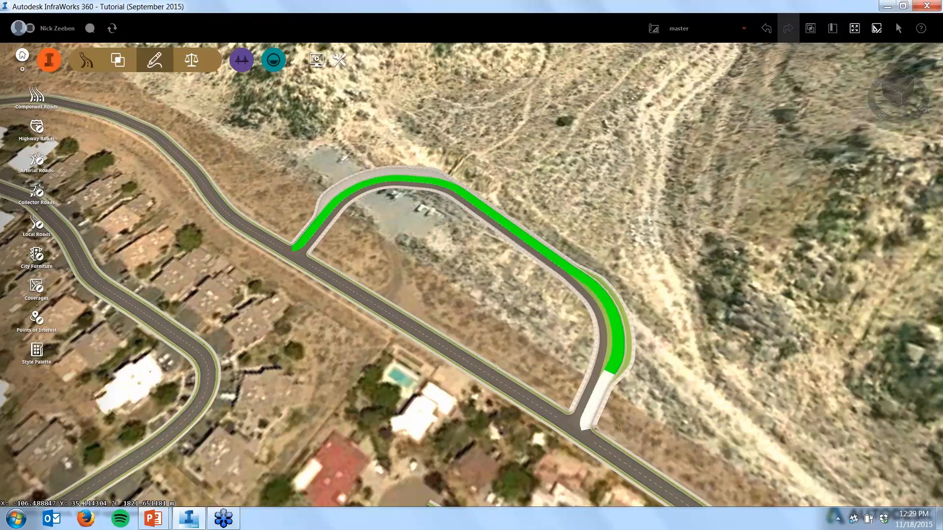
left_click(39, 98)
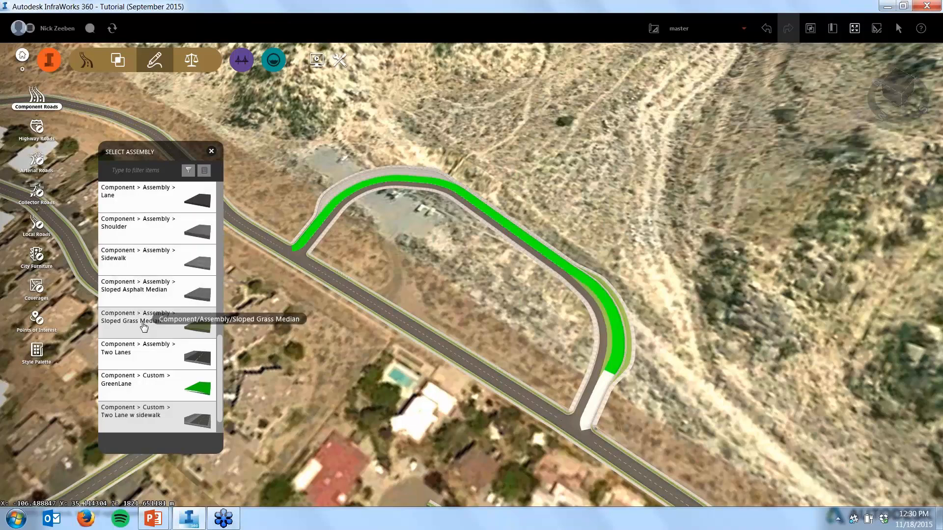
scroll(153, 349, "down", 1)
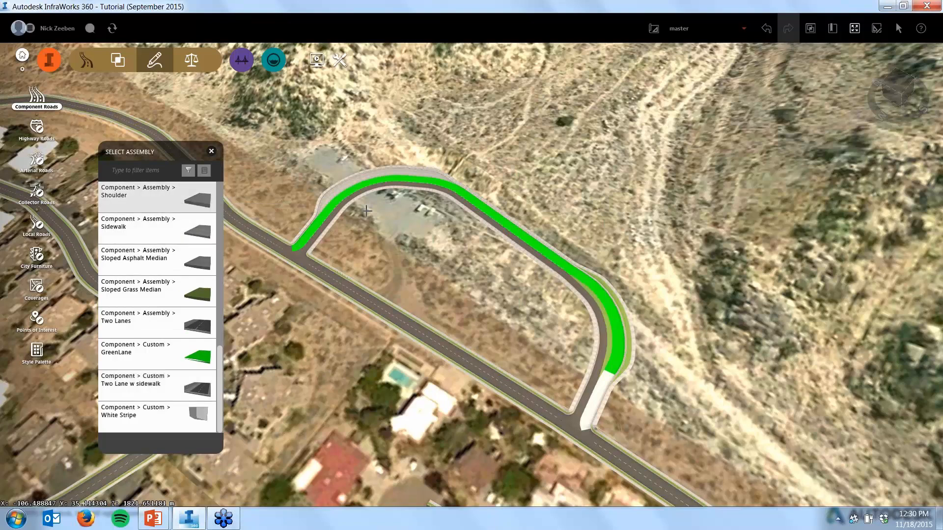
scroll(179, 361, "up", 10)
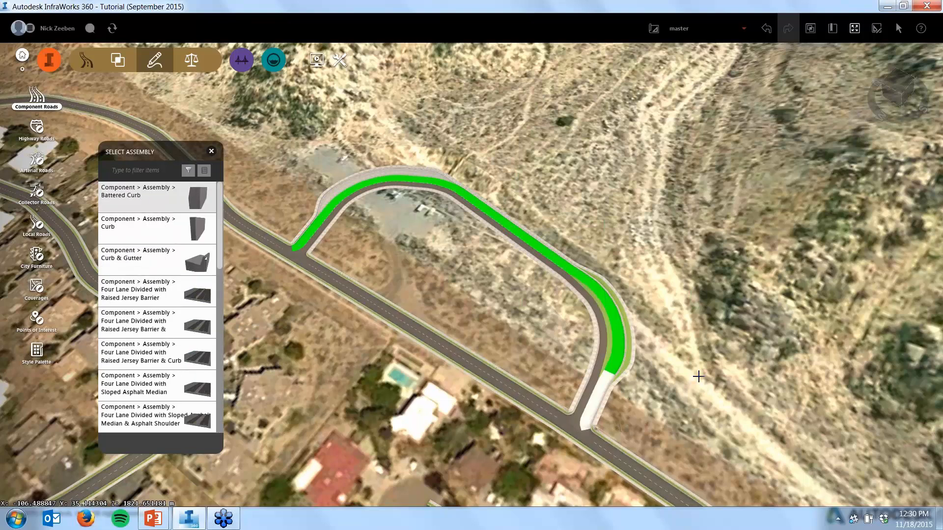
left_click(707, 406)
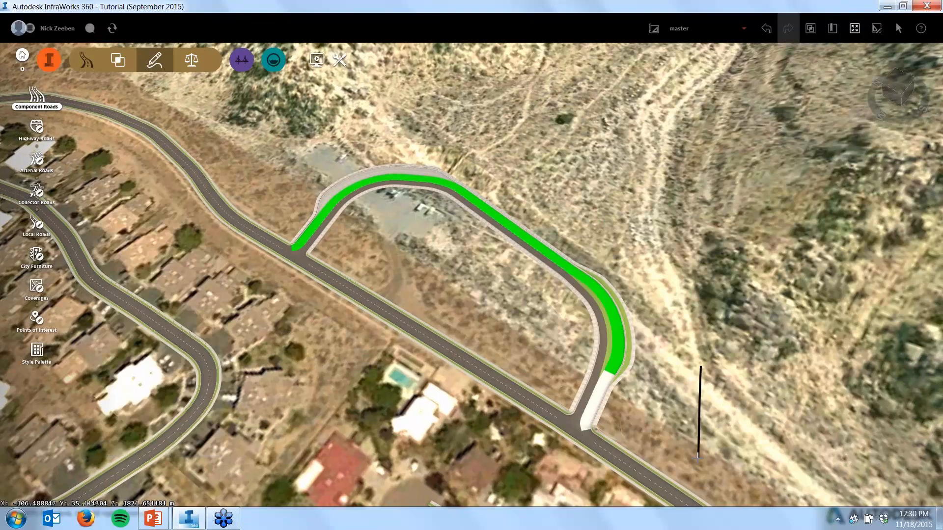
double_click(711, 446)
Examine the new battered curb up close, including its attributes and geometry properties
scroll(711, 446, "up", 5)
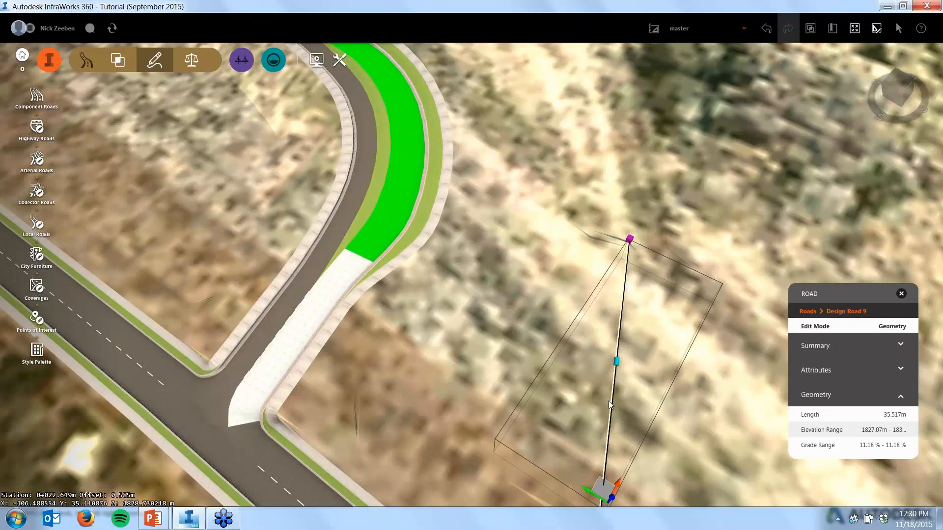
scroll(608, 401, "up", 5)
left_click(587, 358)
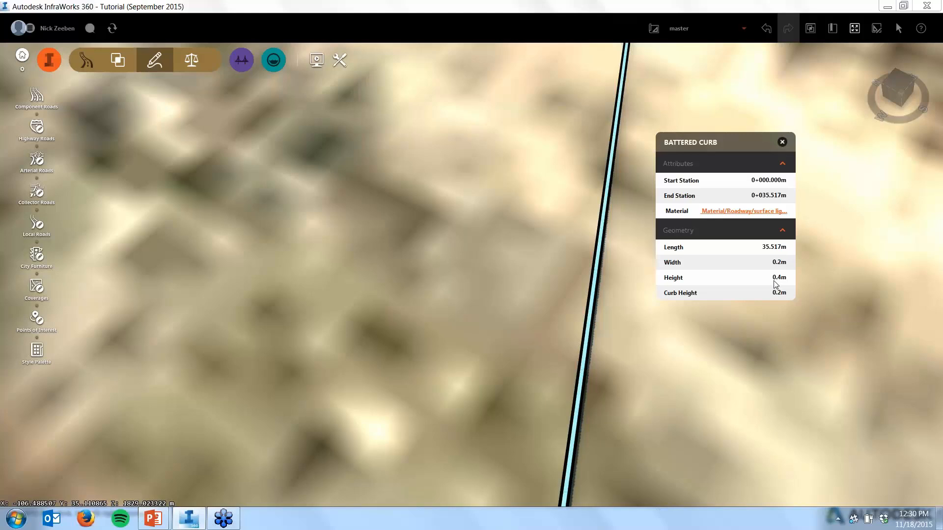
left_click(782, 142)
Draw a Shoulder component road about 38.8 m long, with one bend, starting beside the battered curb's midpoint and running away from it
left_click(36, 96)
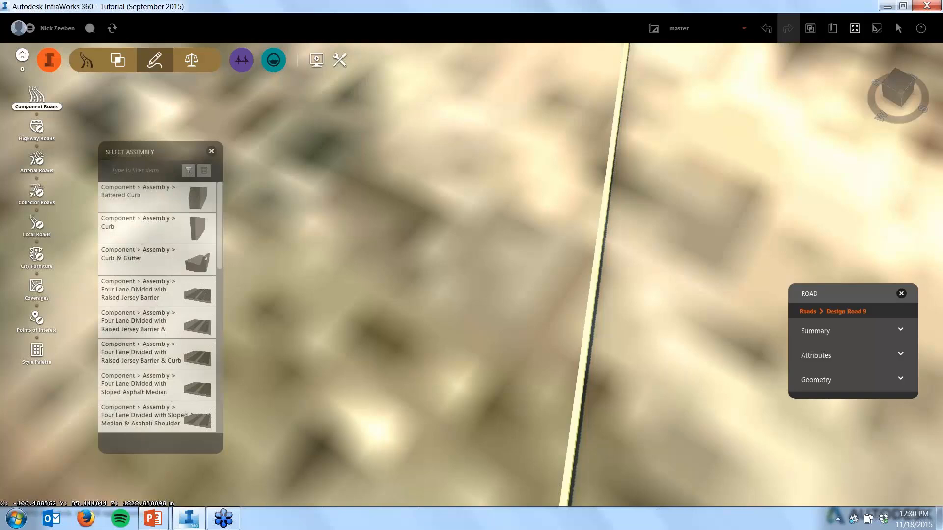
scroll(185, 313, "down", 1)
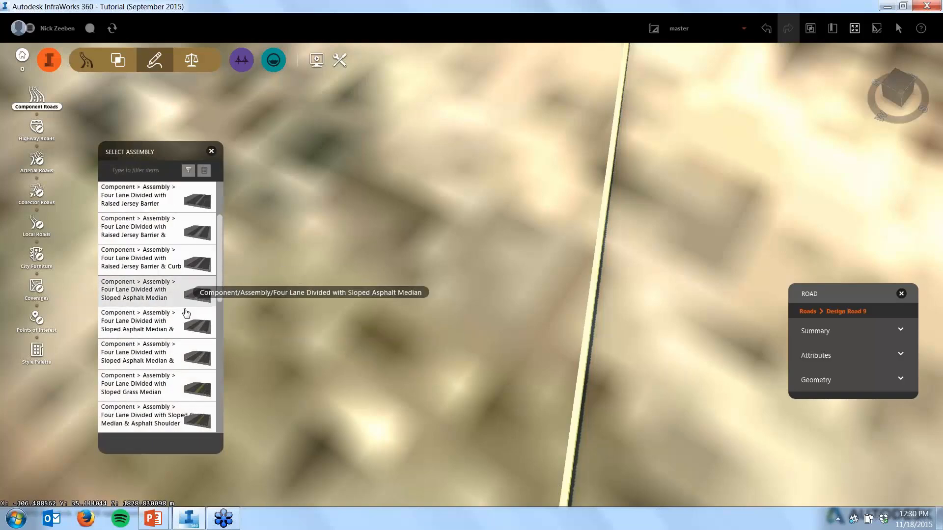
scroll(186, 312, "down", 2)
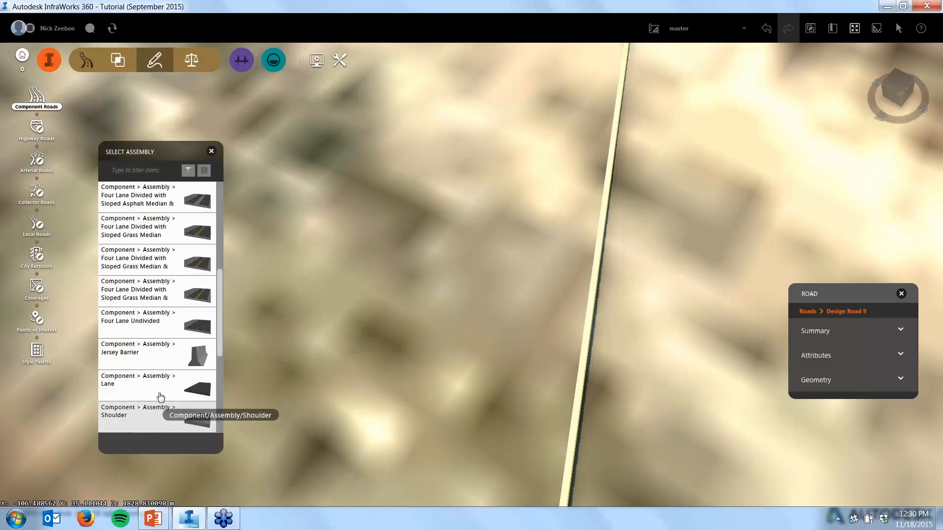
left_click(160, 415)
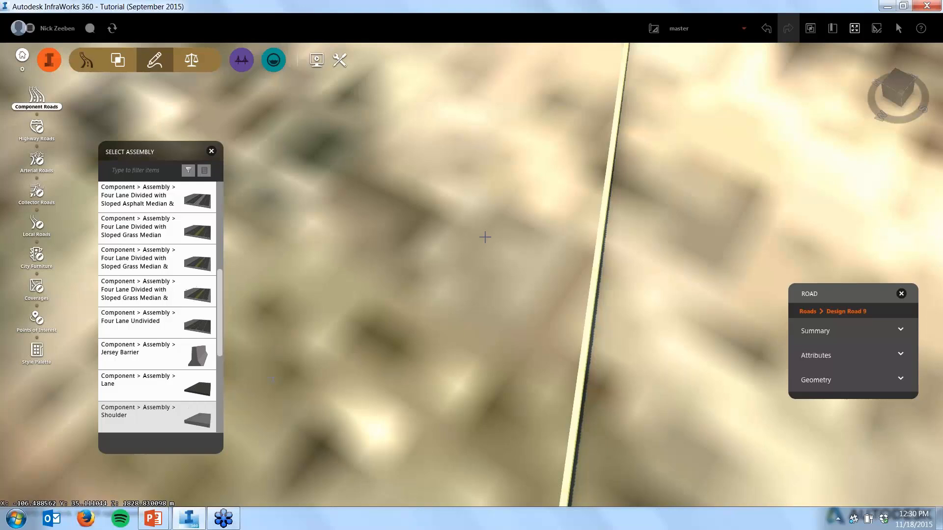
left_click(480, 272)
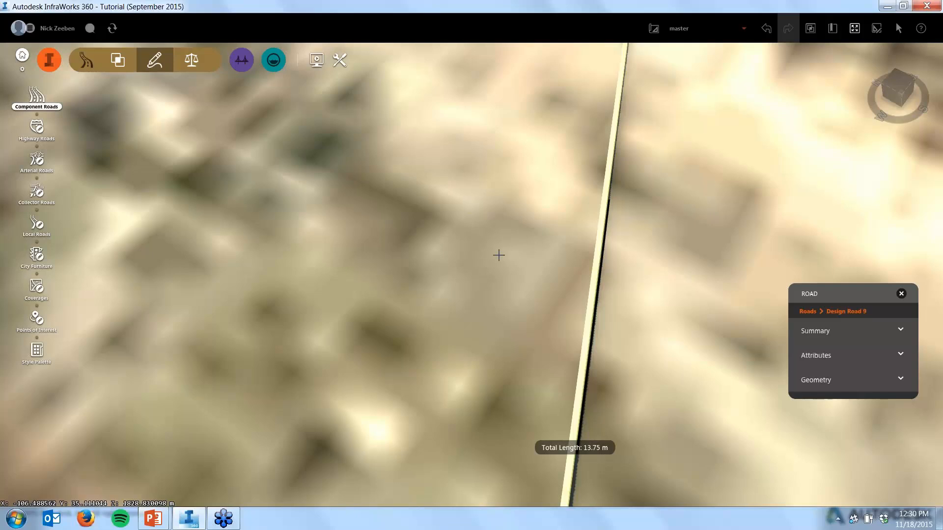
scroll(499, 256, "down", 2)
scroll(502, 260, "down", 2)
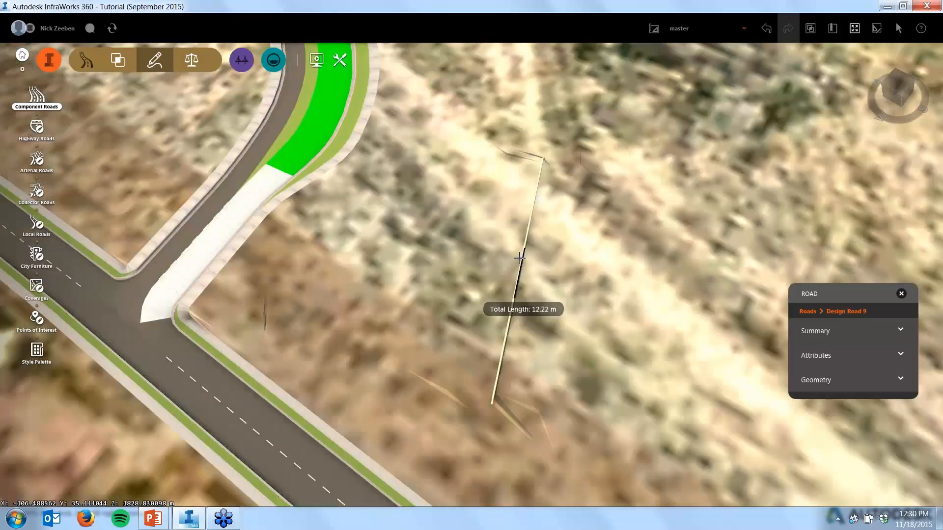
double_click(692, 160)
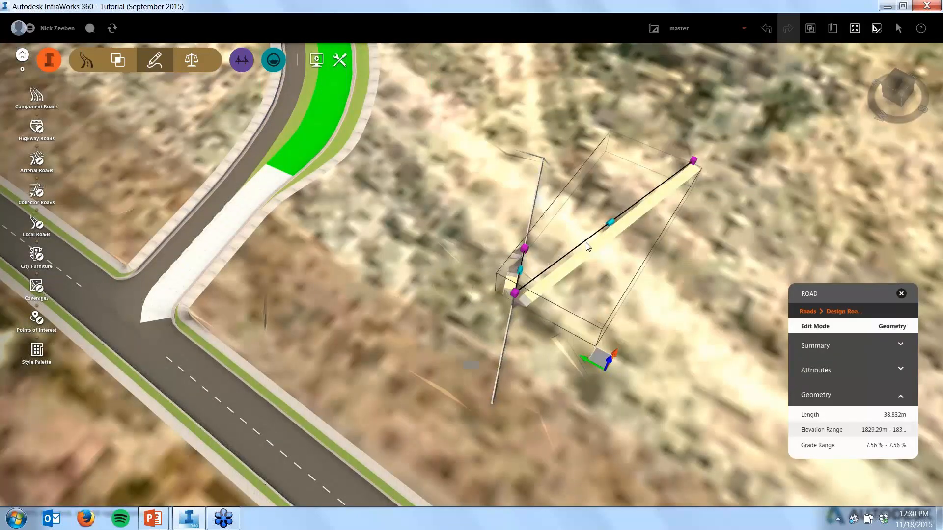
Delete the straight battered curb road that crosses the start of the shoulder road
scroll(587, 248, "up", 3)
scroll(585, 269, "up", 2)
left_click(481, 234)
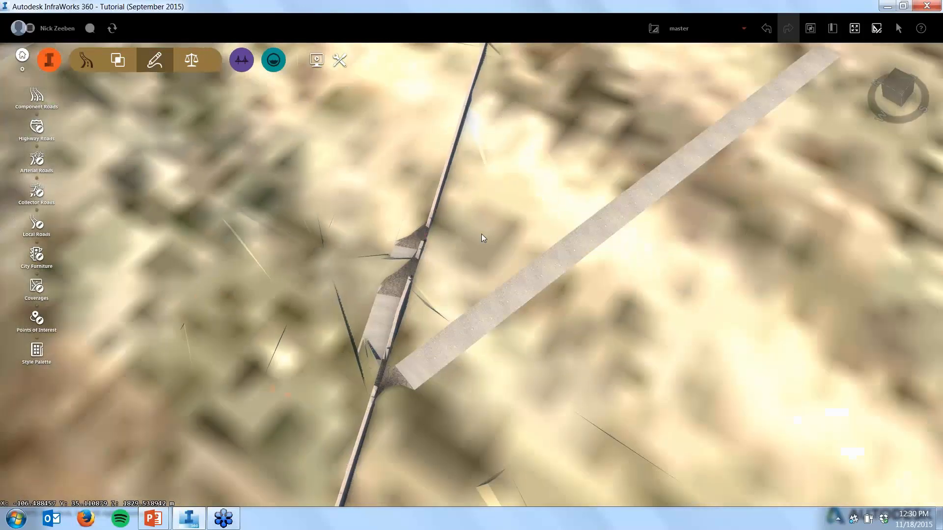
scroll(481, 233, "down", 3)
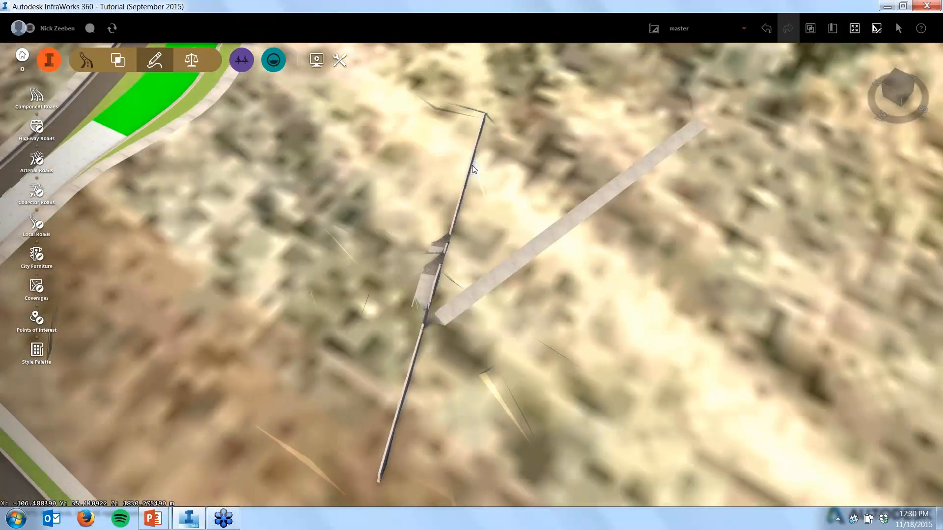
left_click(471, 167)
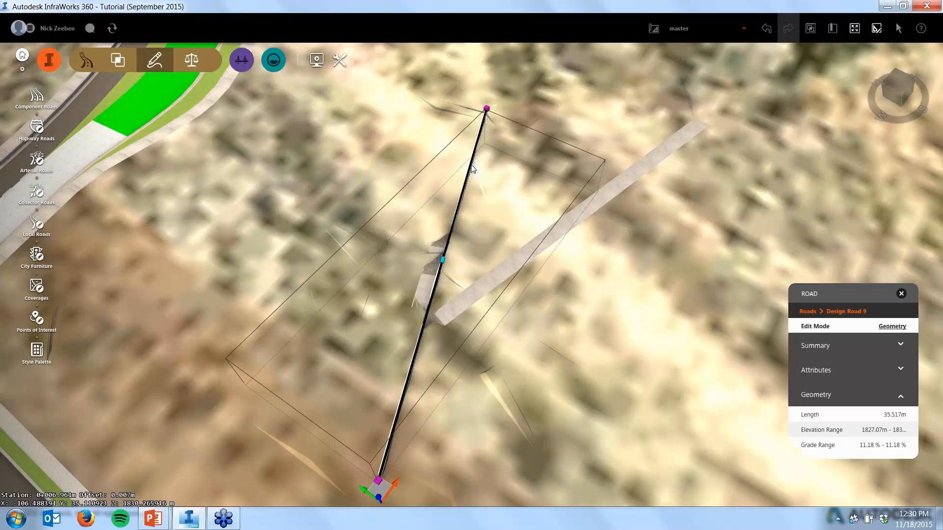
key("Delete")
scroll(571, 257, "down", 1)
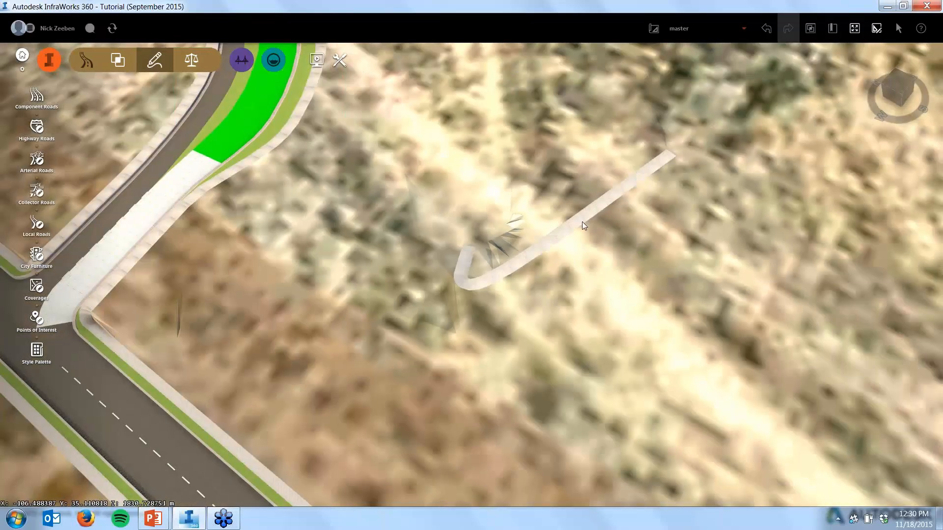
Move the end point of the shoulder road's short leg toward the loop road, opening the bend to a total length of about 42.3 m
left_click(581, 222)
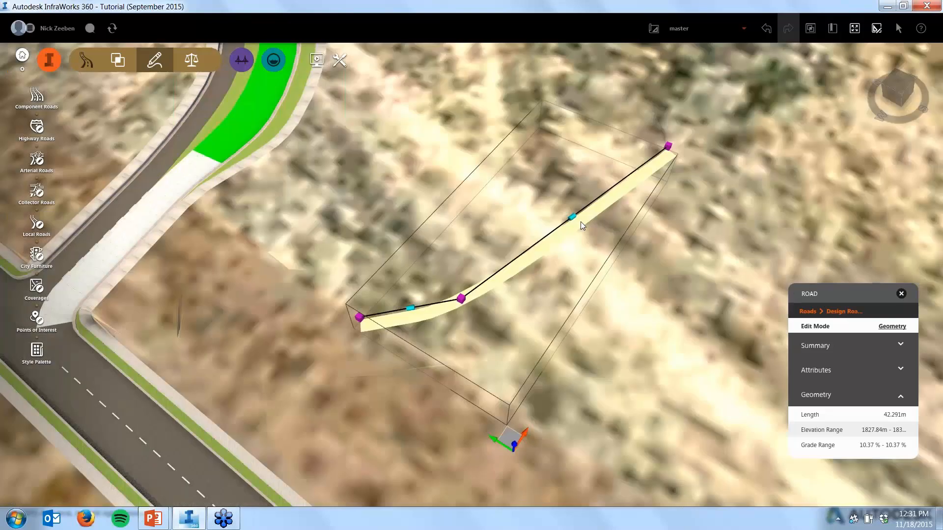
key("Escape")
Change the shoulder component's material to a Gravel style from the Material/Land Cover catalog
left_click(586, 214)
left_click(588, 219)
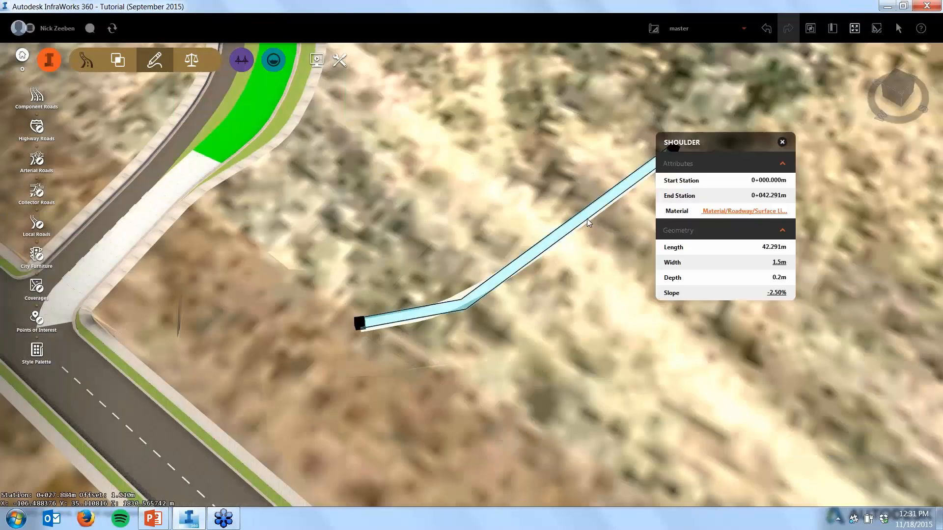
left_click(744, 211)
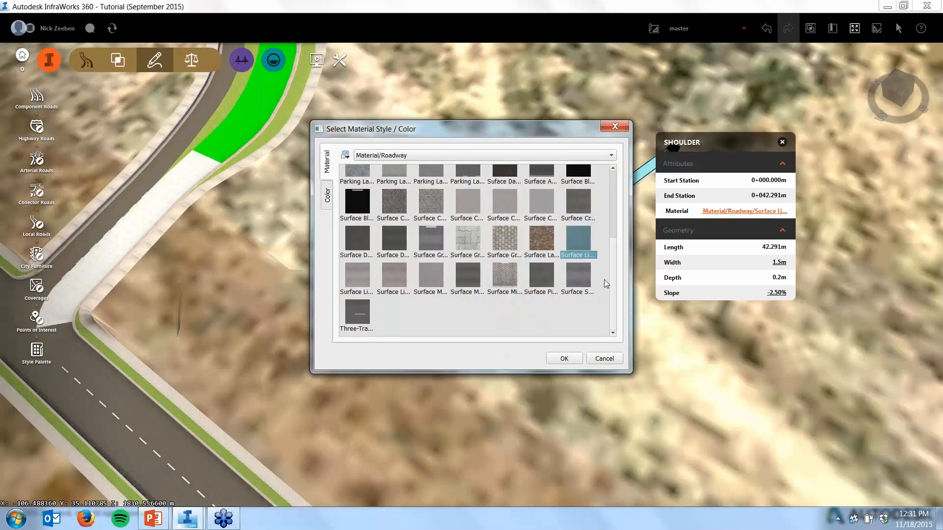
scroll(603, 291, "up", 3)
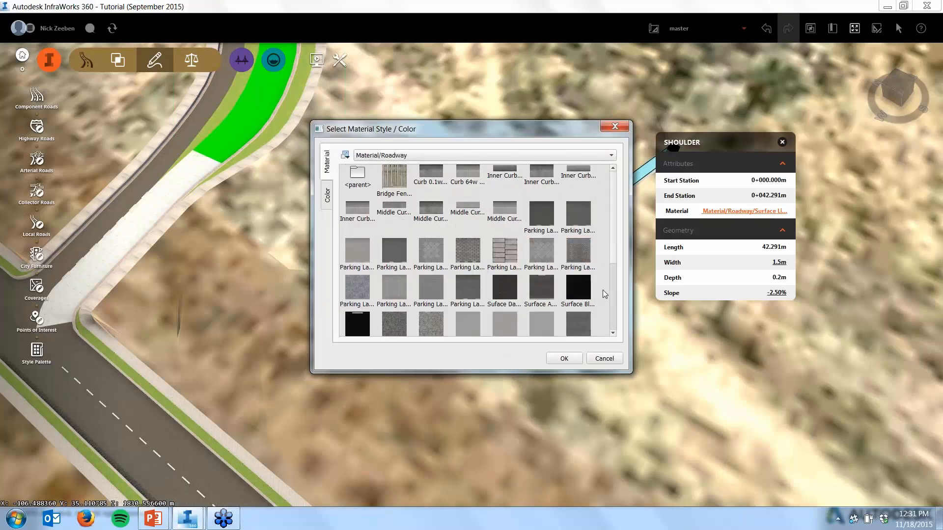
double_click(368, 176)
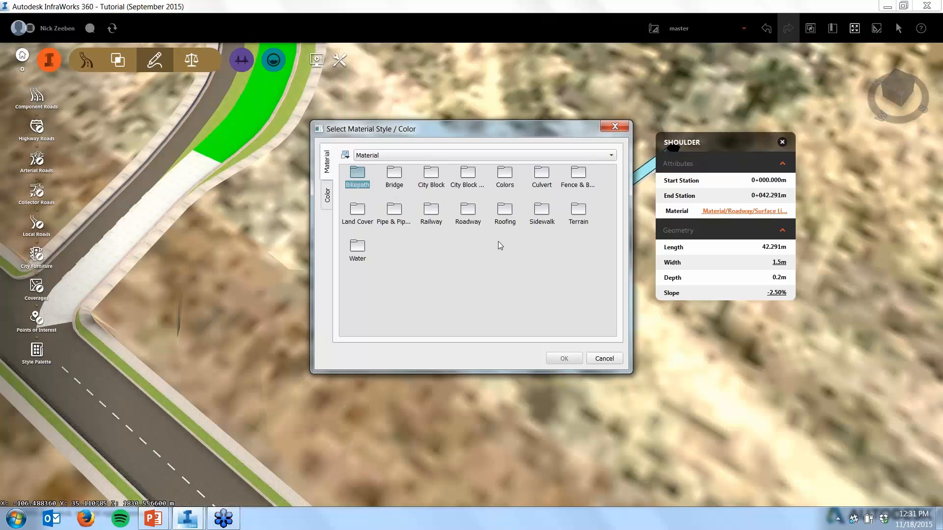
double_click(360, 218)
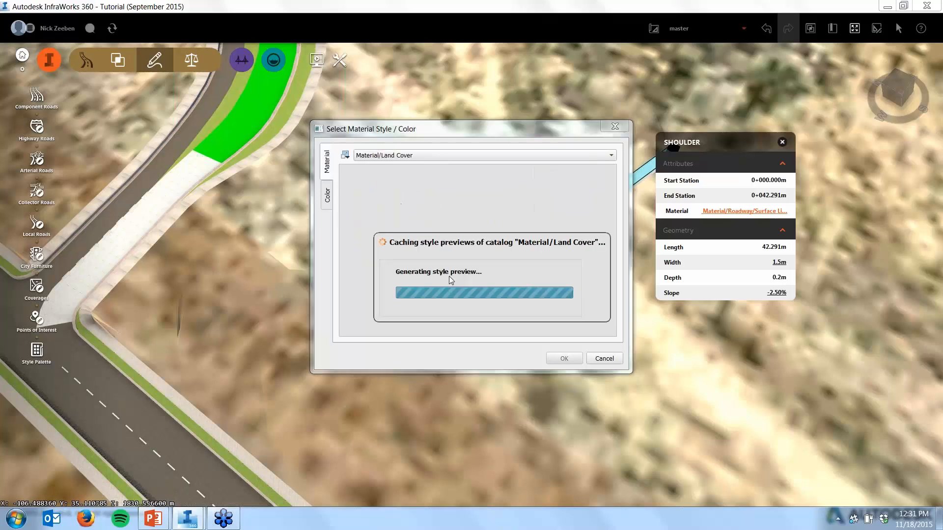
double_click(364, 216)
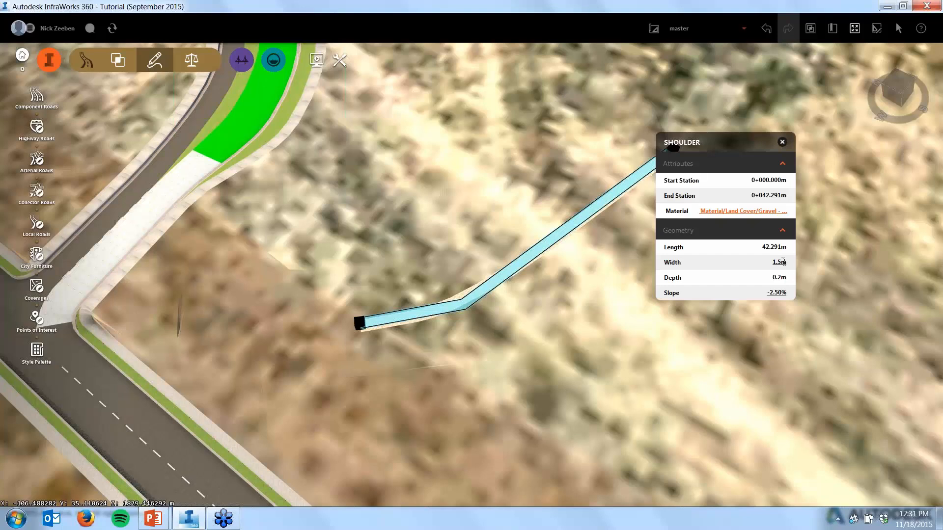
Set the shoulder component's width to 2.5 m
left_click(783, 262)
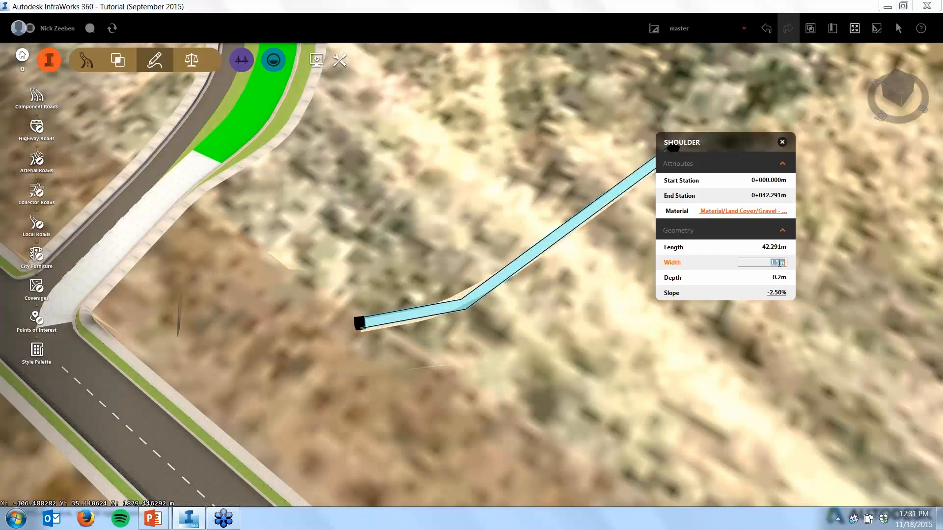
type("2.5")
key("Return")
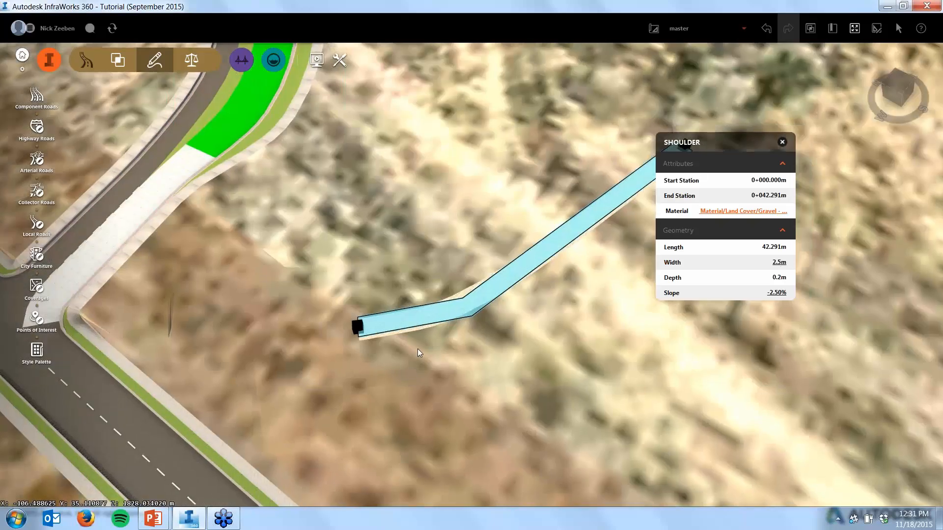
Examine the gravel shoulder road up close, including the commands available for it such as Add to Library
scroll(354, 347, "up", 5)
left_click(396, 341)
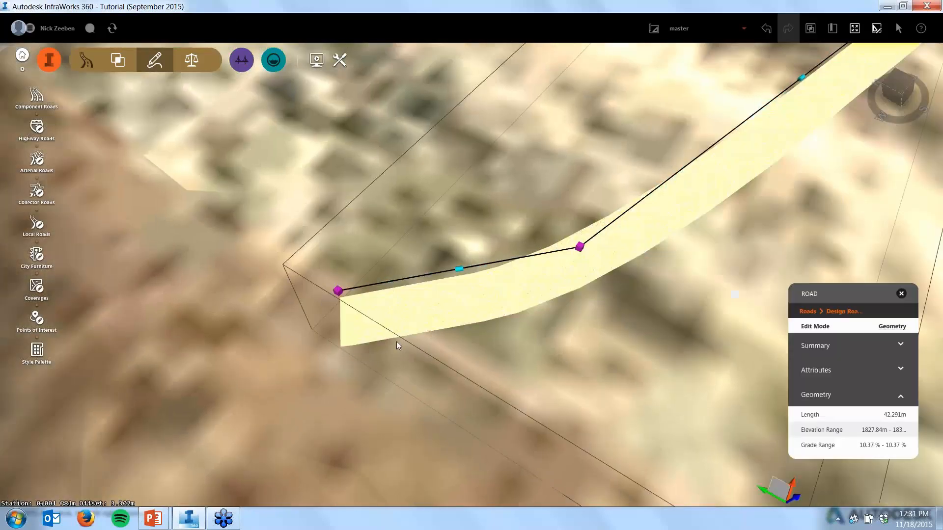
scroll(401, 335, "up", 1)
left_click(305, 369)
scroll(346, 319, "up", 2)
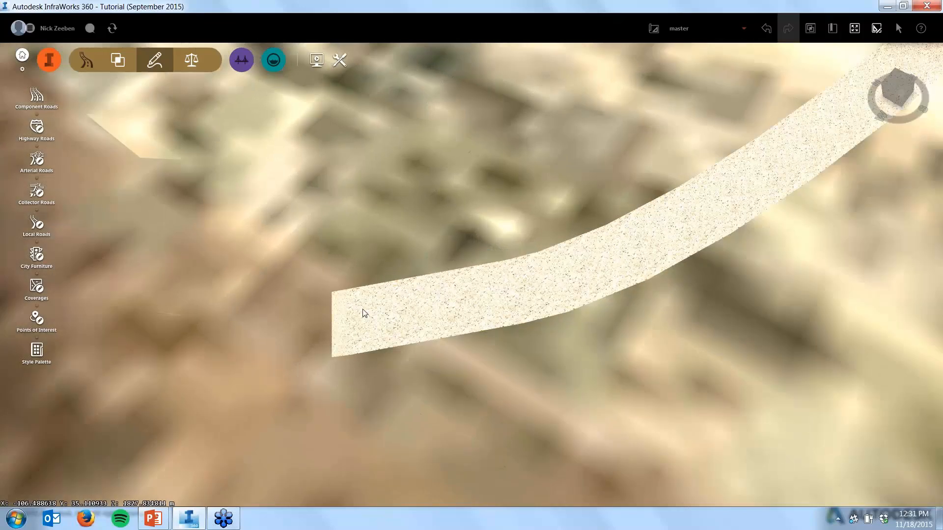
left_click(499, 304)
right_click(496, 302)
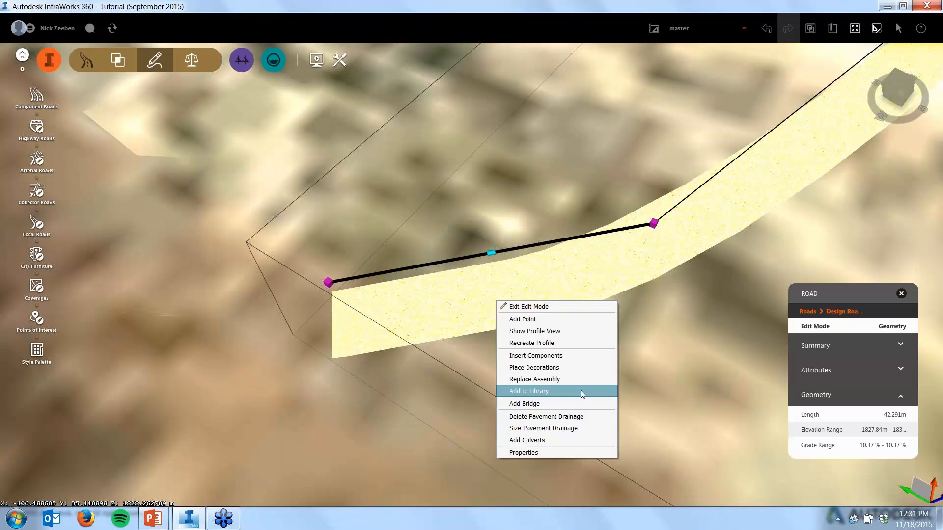
left_click(641, 361)
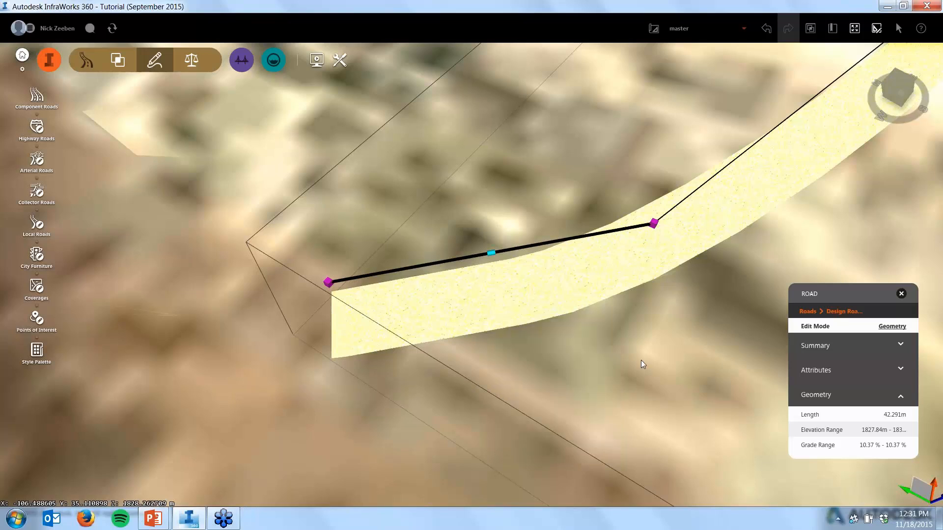
left_click(641, 360)
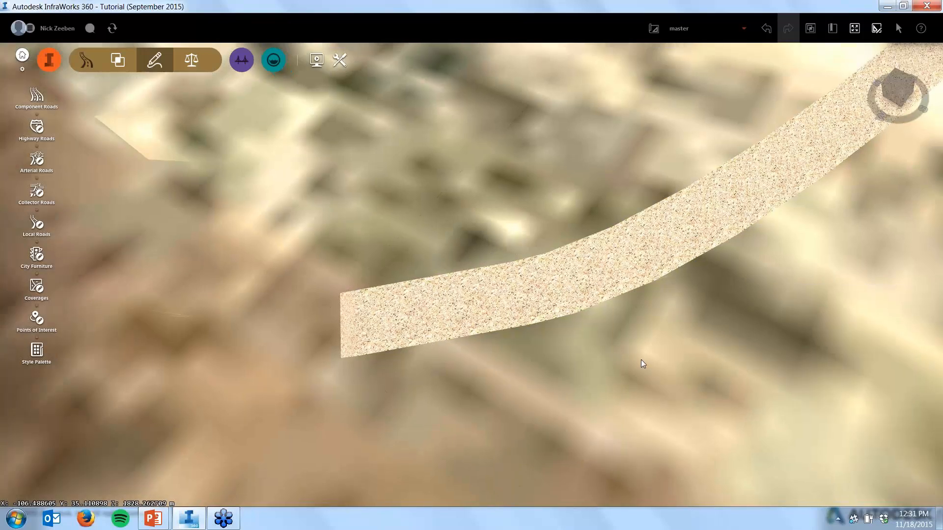
scroll(641, 361, "down", 1)
scroll(642, 362, "down", 2)
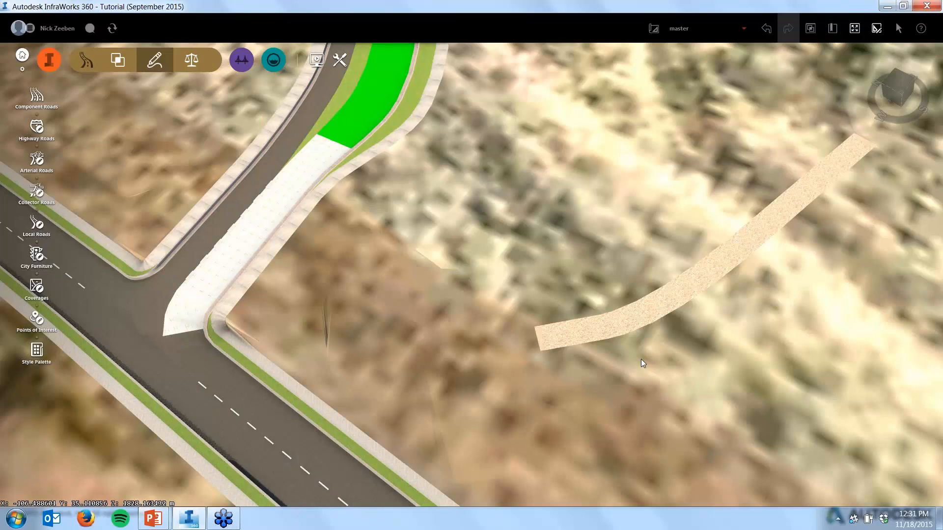
Select the short separate road east of the loop road, review its geometry properties, and clear the selection
scroll(595, 309, "down", 1)
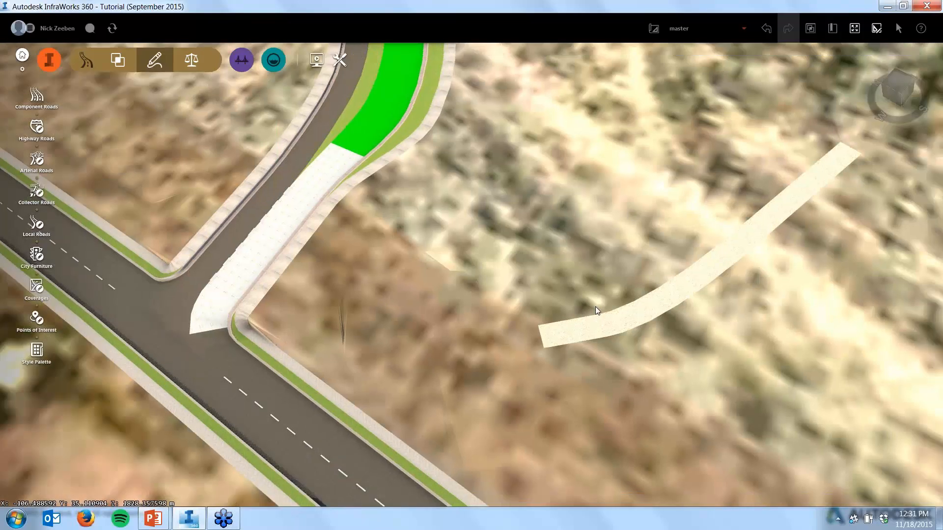
scroll(599, 334, "down", 2)
scroll(591, 335, "down", 1)
middle_click_drag(590, 335, 644, 258)
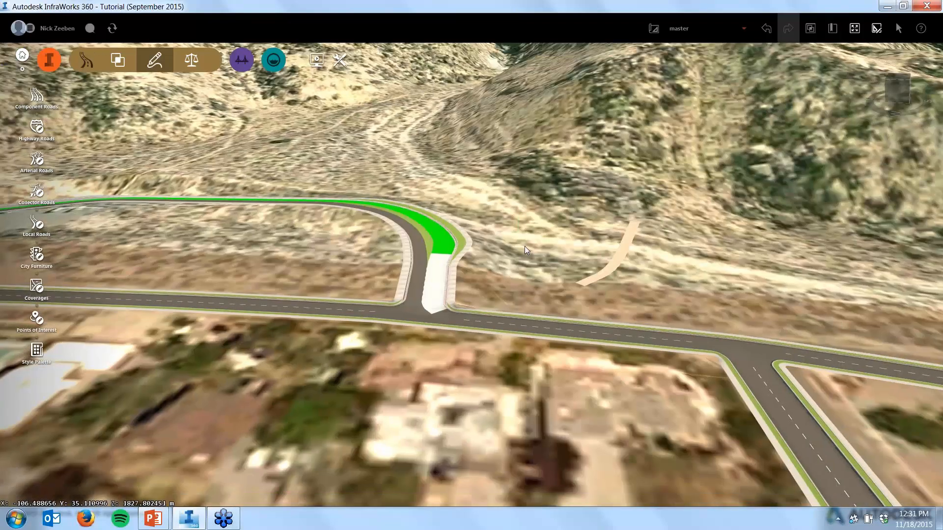
left_click_drag(524, 246, 512, 296)
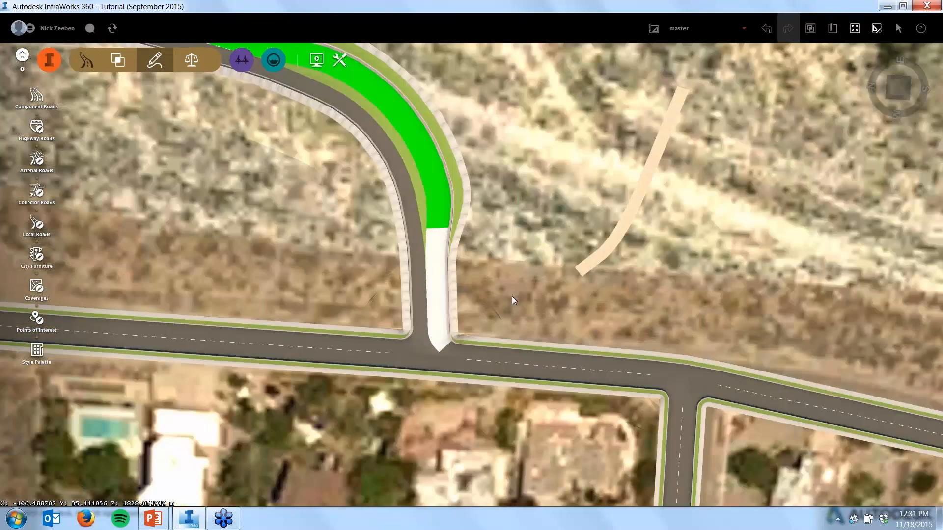
scroll(512, 296, "down", 2)
scroll(512, 296, "down", 2)
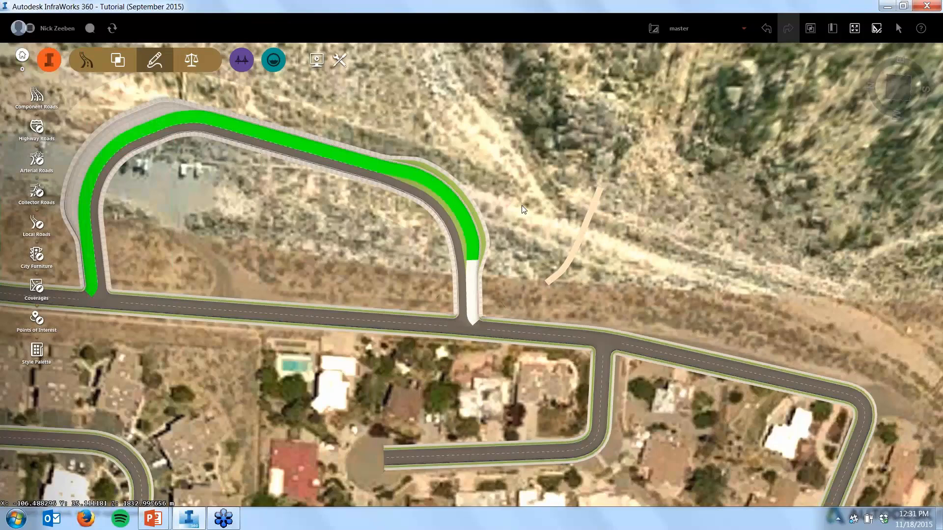
left_click(597, 191)
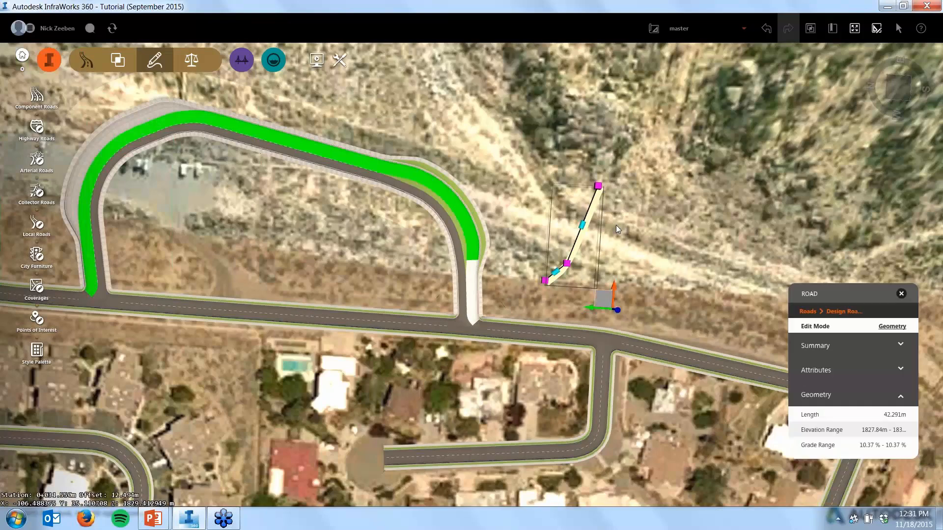
left_click(616, 224)
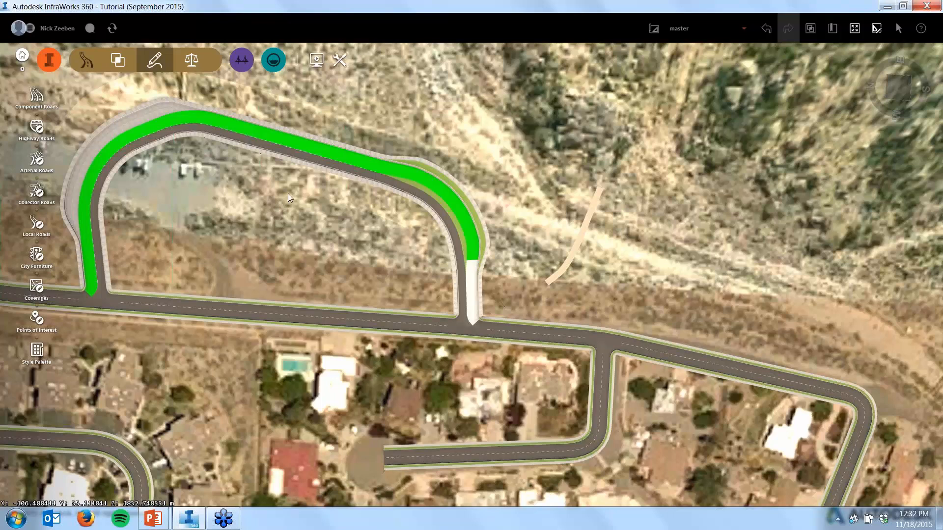
Examine the green outer lane's material, width and slope on the loop road, and deselect the road
left_click(325, 152)
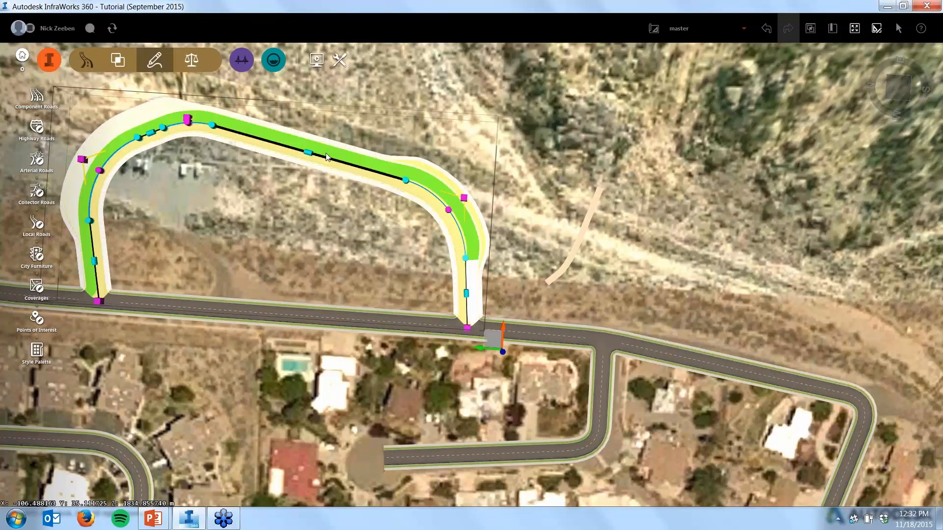
left_click(331, 149)
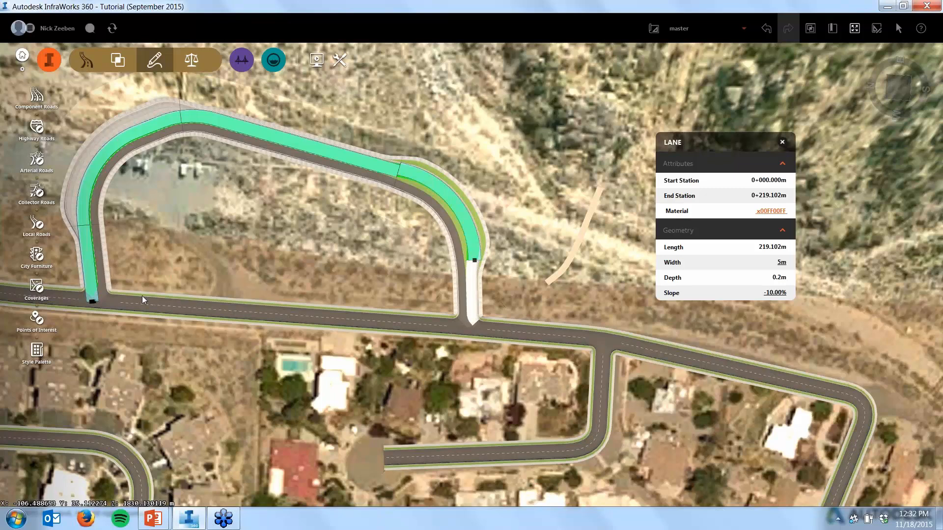
left_click(472, 236)
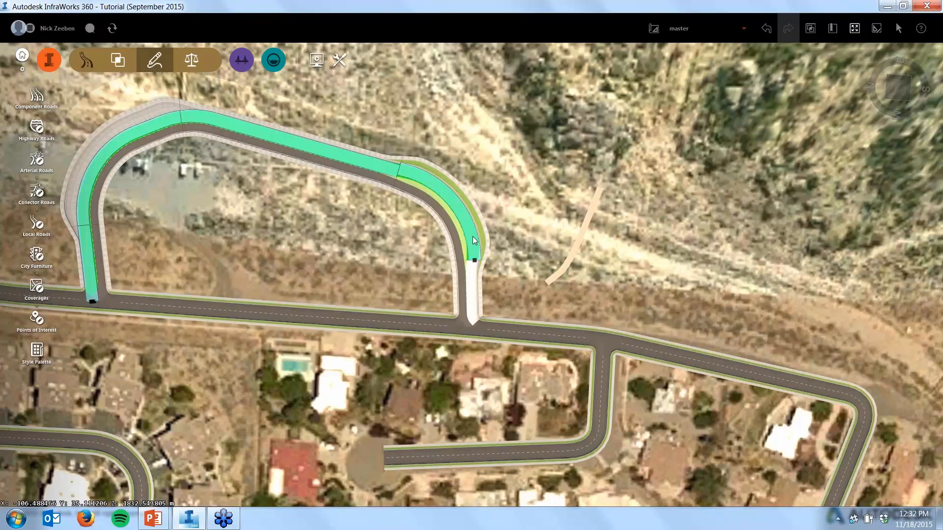
left_click(473, 237)
left_click(434, 184)
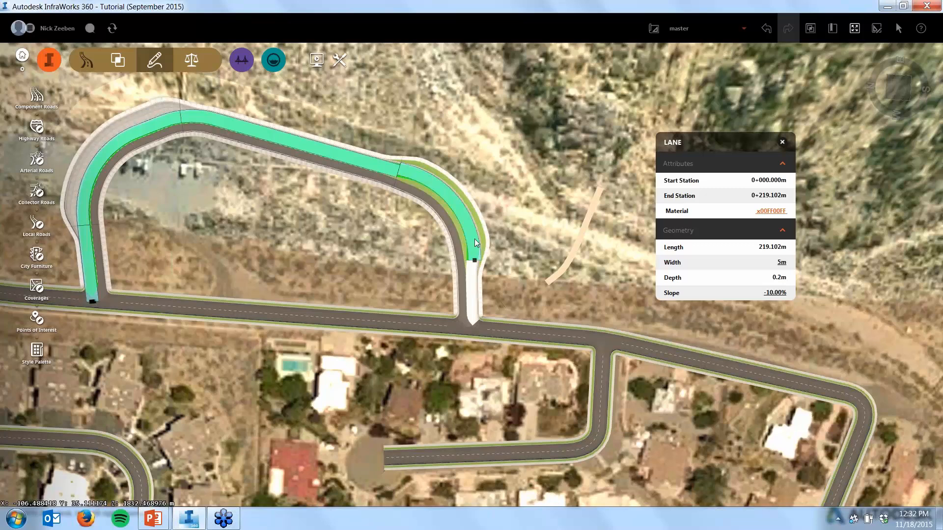
left_click(508, 278)
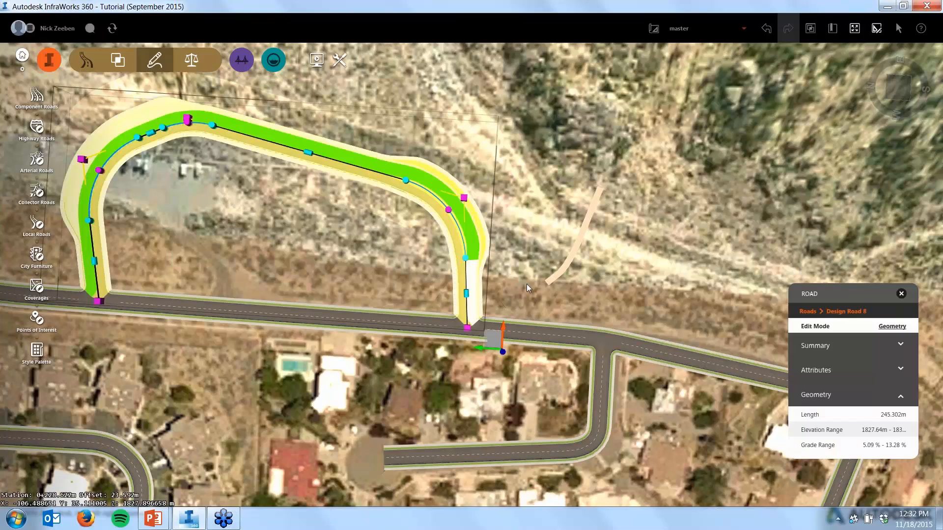
left_click(526, 283)
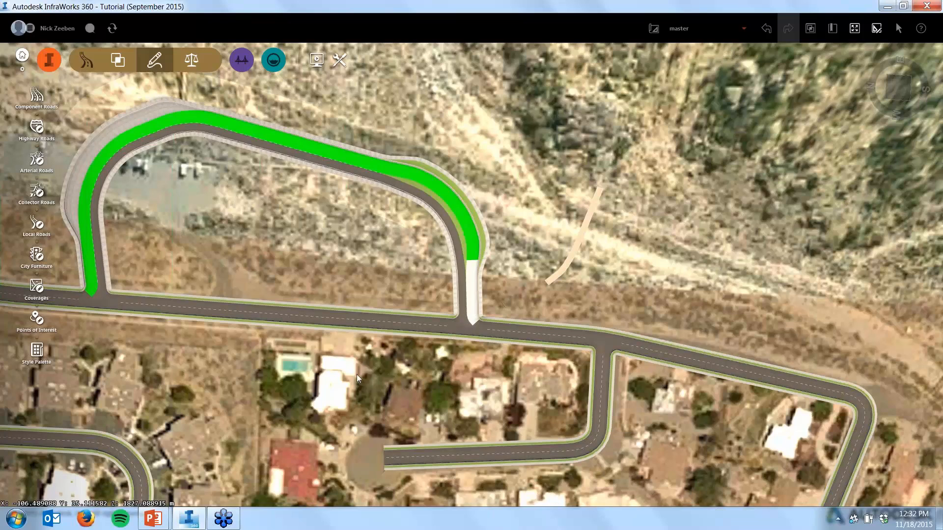
Delete the short separate road east of the loop road
left_click(590, 214)
key("Delete")
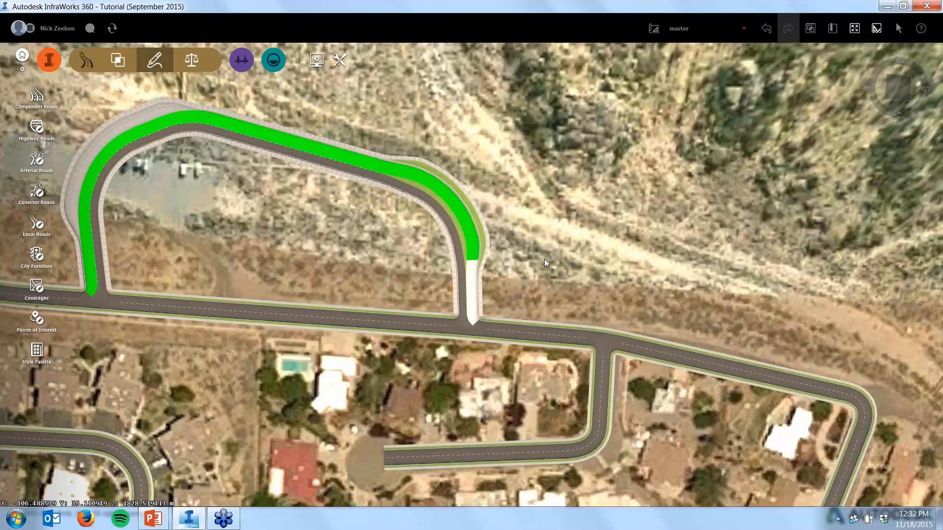
Go to the saved Design Roads bookmark view and close the bookmark list
scroll(544, 258, "down", 1)
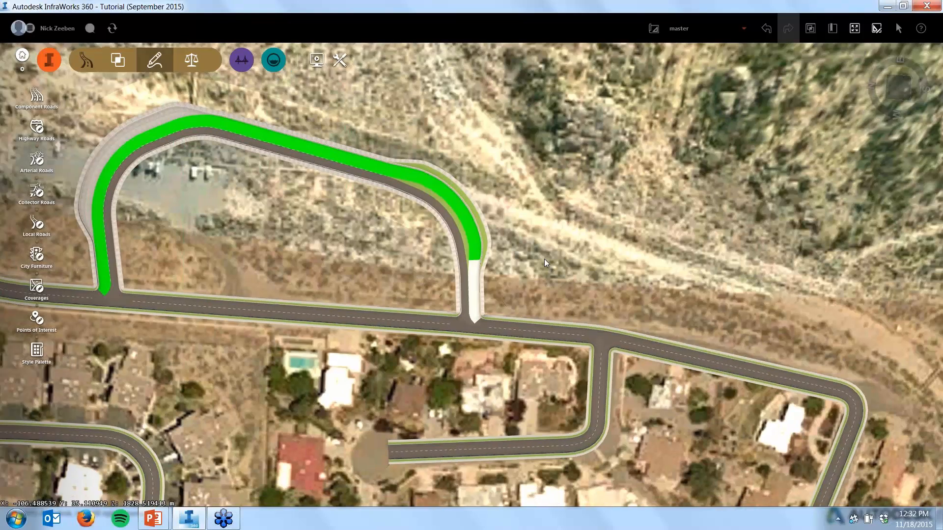
scroll(544, 259, "down", 3)
left_click_drag(555, 310, 512, 213)
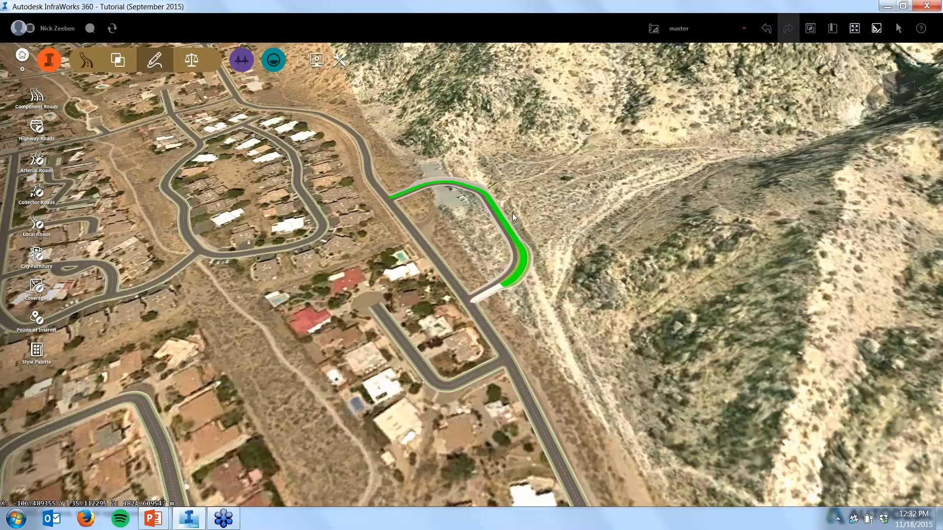
scroll(512, 213, "down", 2)
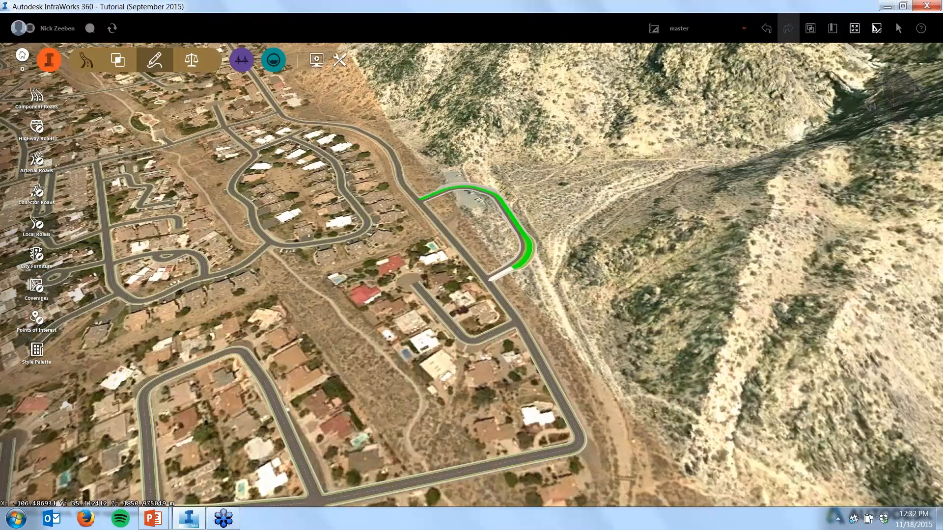
left_click(833, 27)
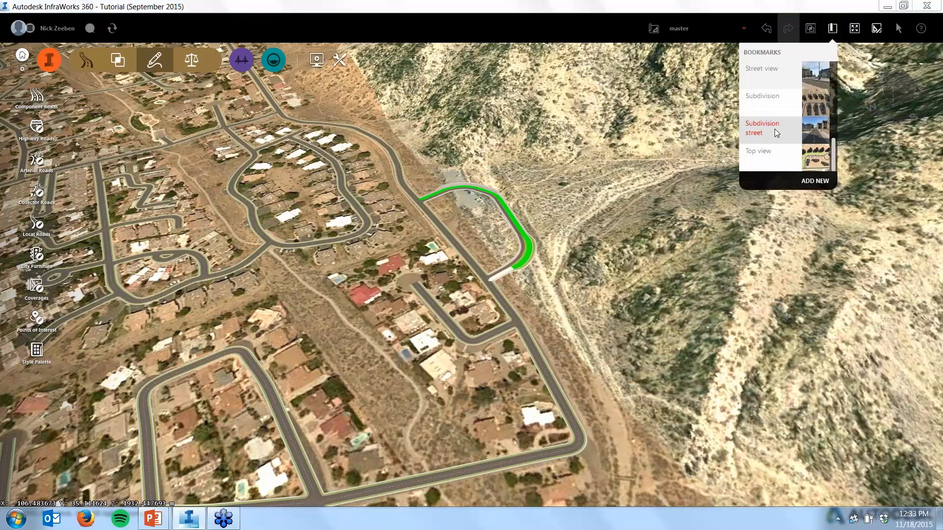
scroll(776, 133, "up", 4)
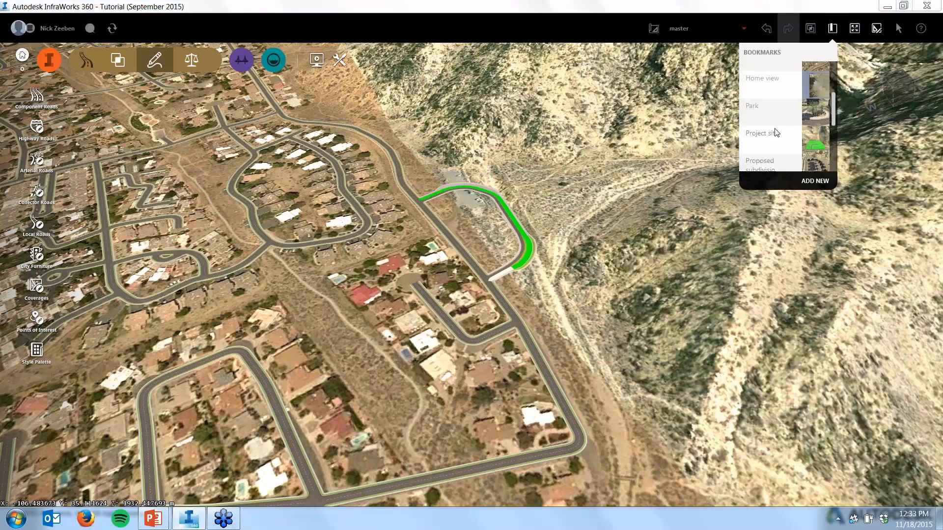
scroll(776, 133, "up", 1)
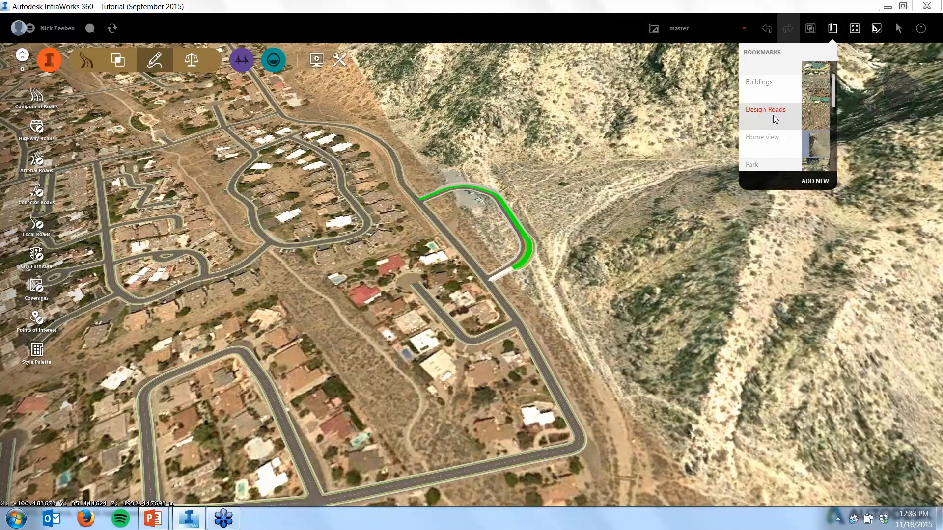
left_click(772, 115)
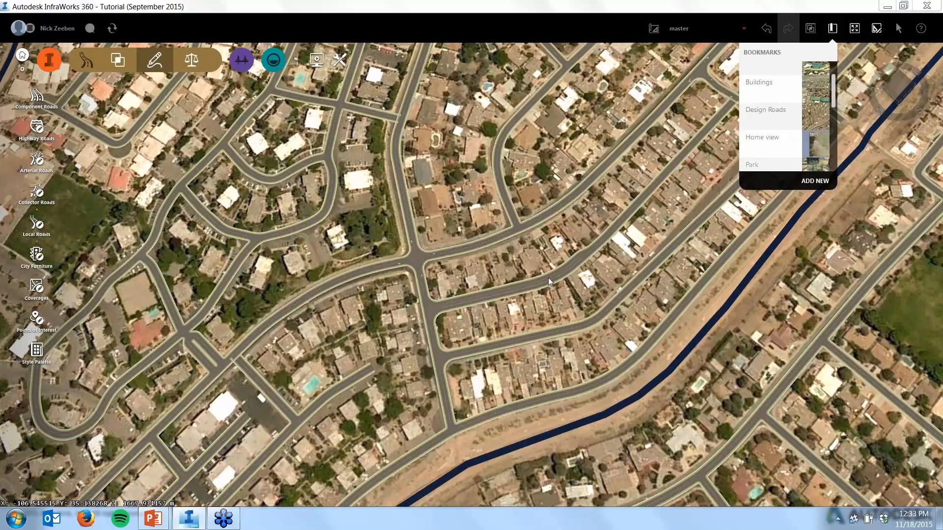
left_click(456, 252)
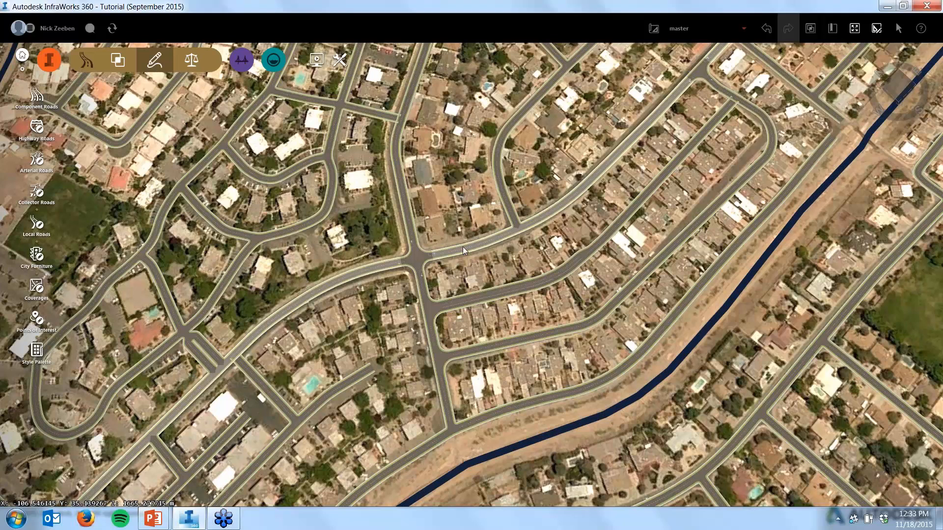
Select the curving Spain Road, view its style zones in Style edit mode, and return to Geometry edit mode
left_click(458, 246)
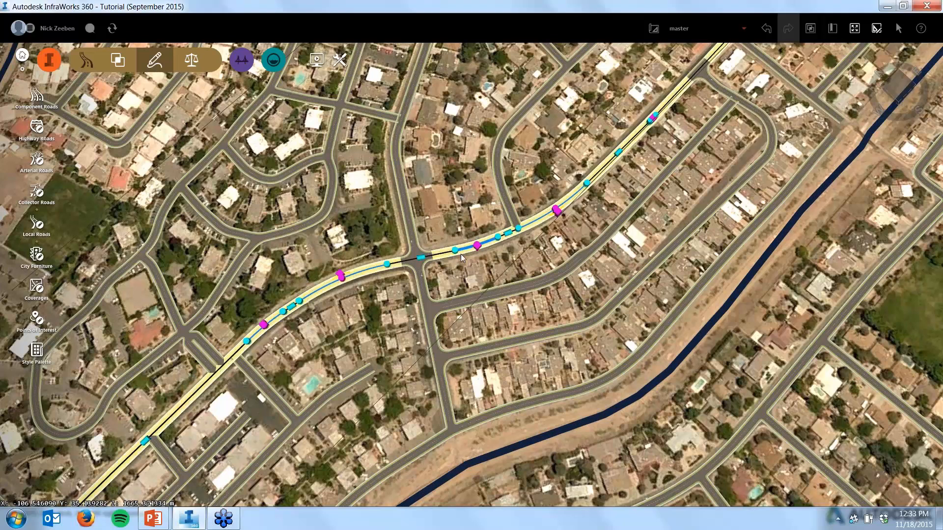
left_click(811, 328)
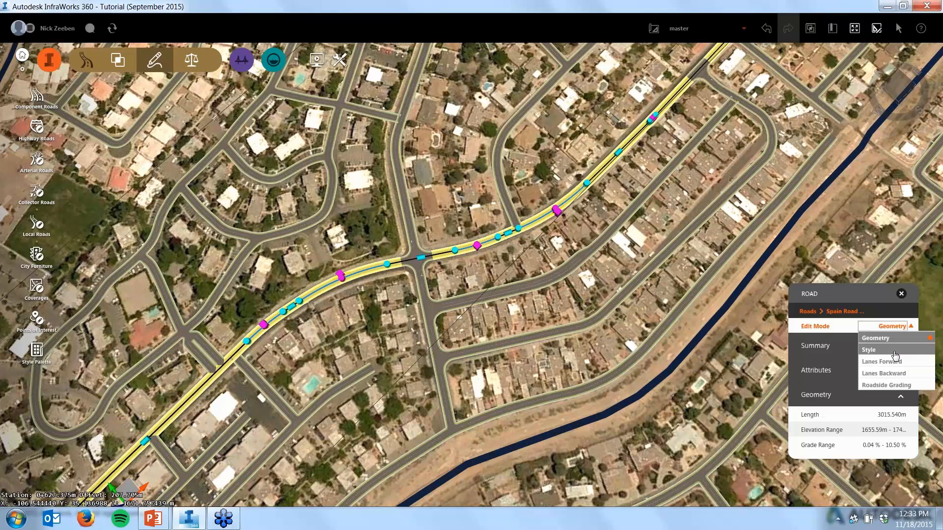
left_click(894, 355)
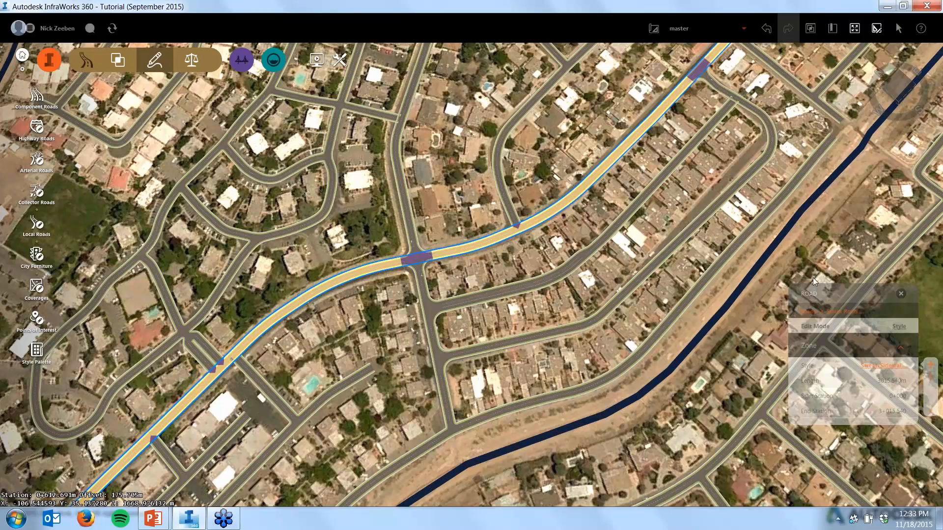
left_click(900, 326)
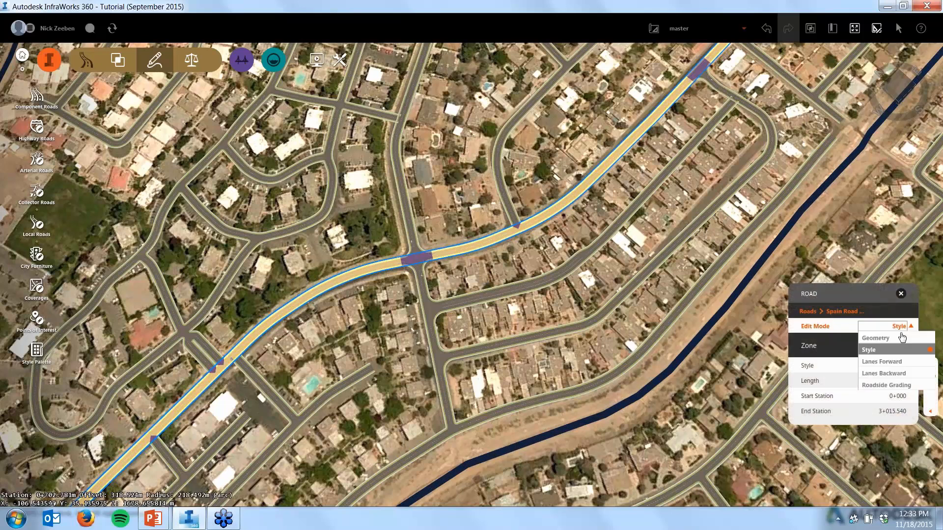
left_click(875, 337)
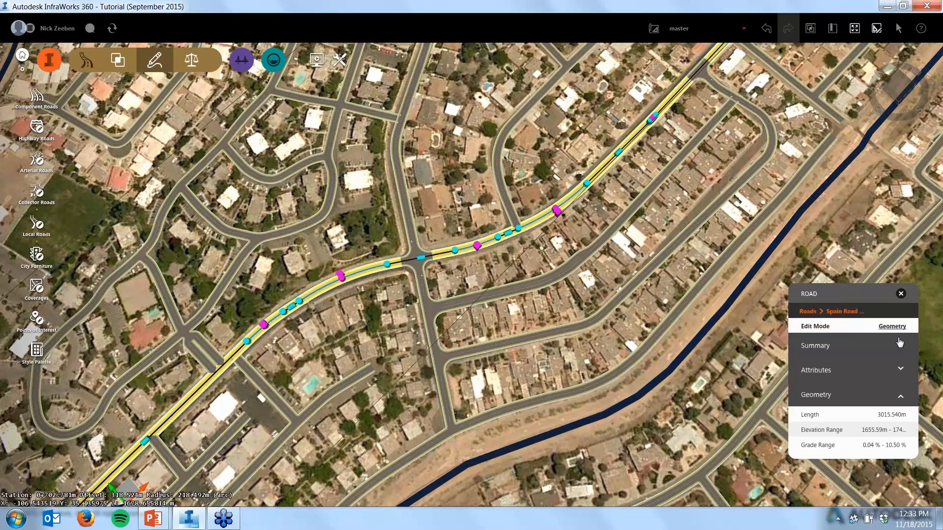
Convert the selected Spain Road to a component road, browsing the component assembly draw styles
right_click(541, 225)
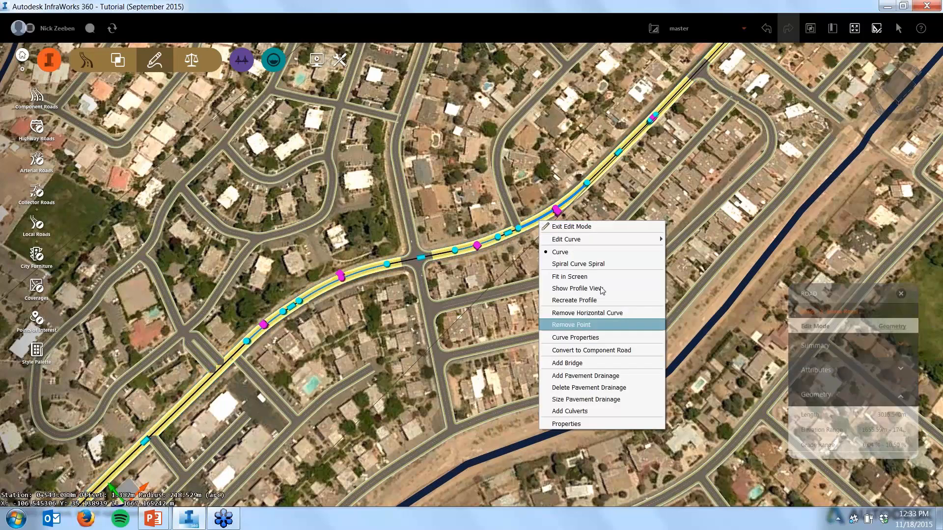
left_click(628, 352)
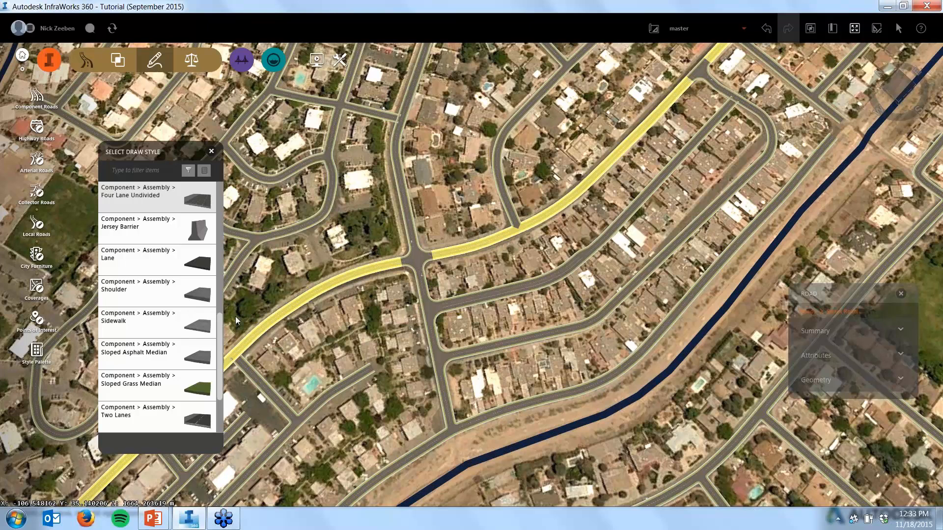
mouse_move(220, 324)
left_mouse_down()
mouse_move(224, 199)
mouse_move(221, 209)
left_mouse_up()
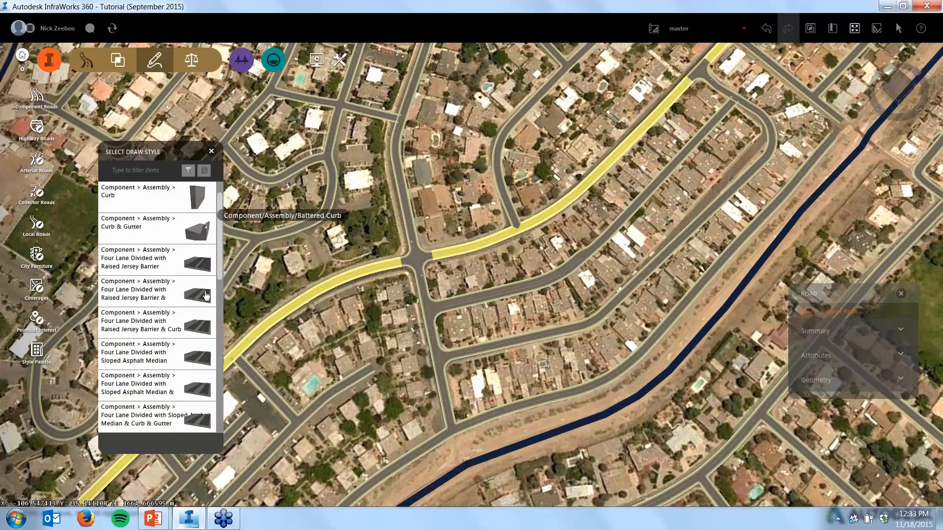
scroll(206, 295, "down", 5)
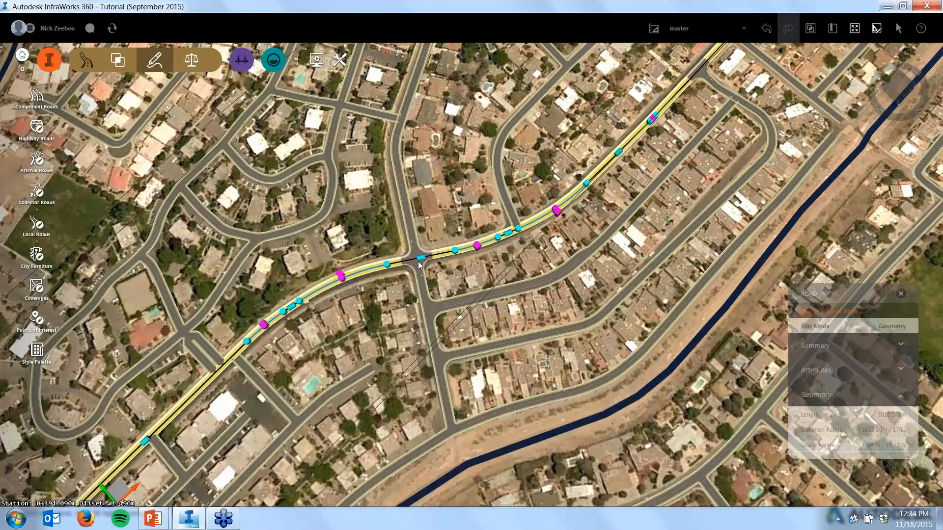
Inspect the converted component road at the four-way intersection and along the neighbouring side streets
scroll(418, 260, "up", 6)
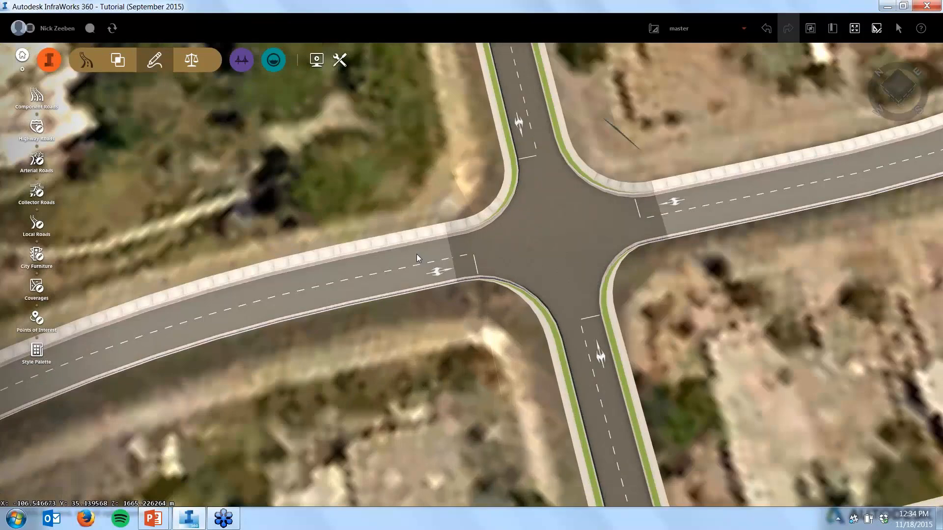
scroll(412, 230, "up", 1)
scroll(403, 203, "down", 3)
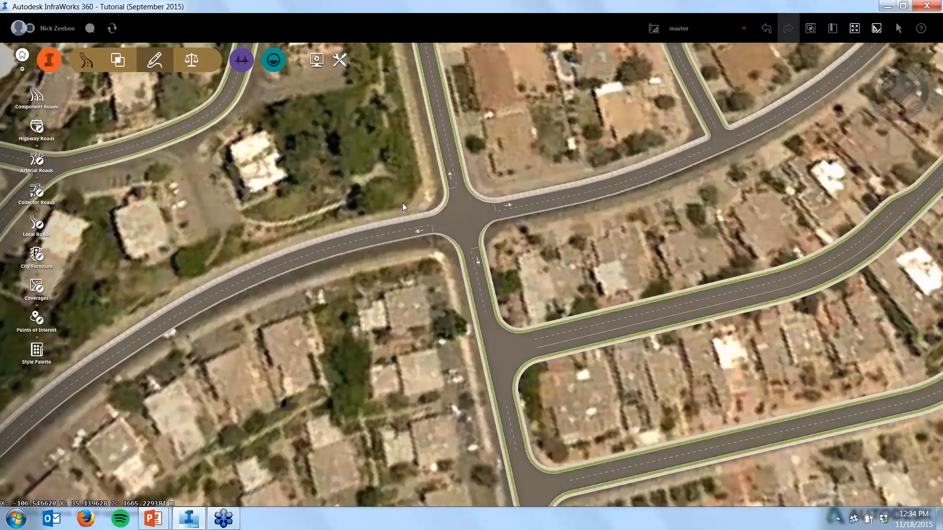
scroll(403, 202, "down", 2)
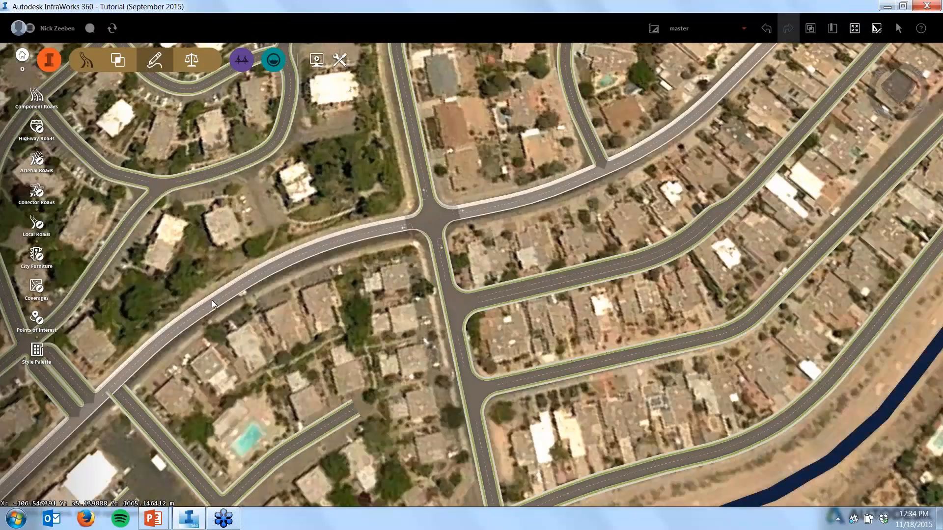
middle_click_drag(742, 234, 411, 249)
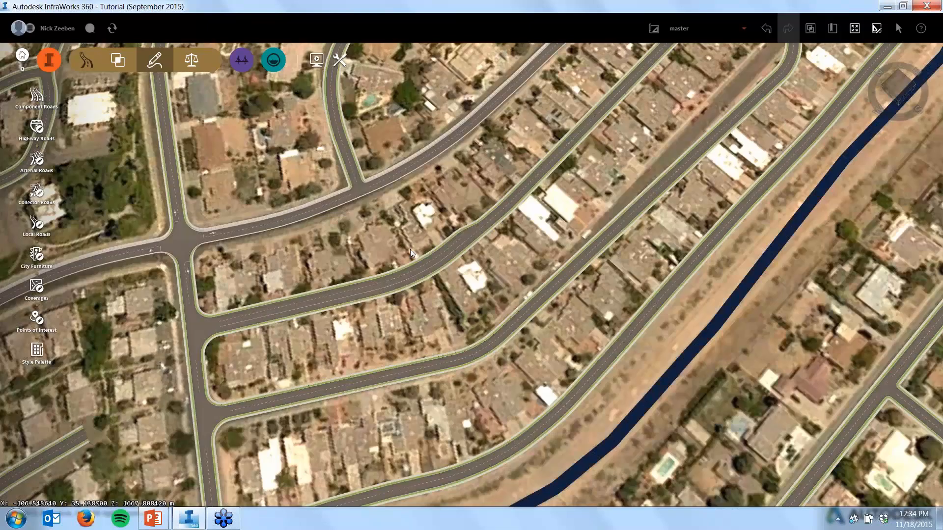
scroll(575, 177, "down", 1)
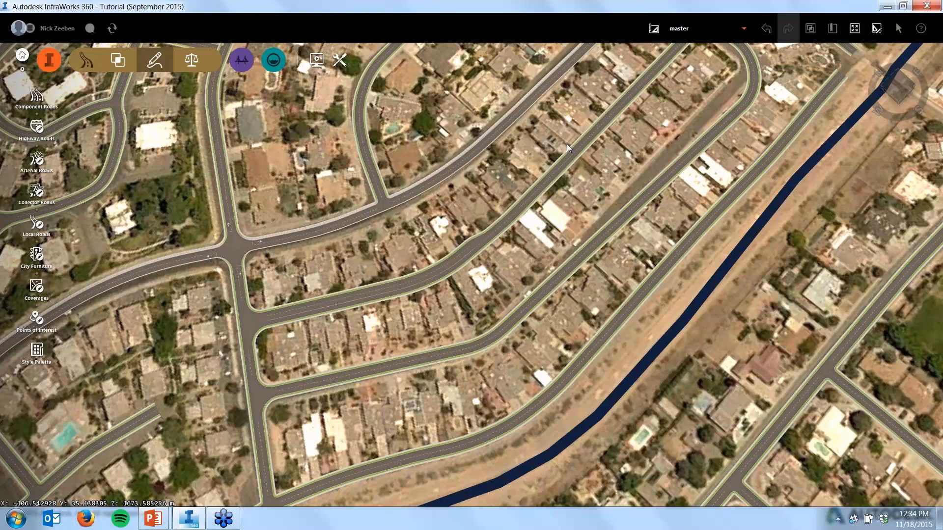
left_click(408, 290)
right_click(413, 291)
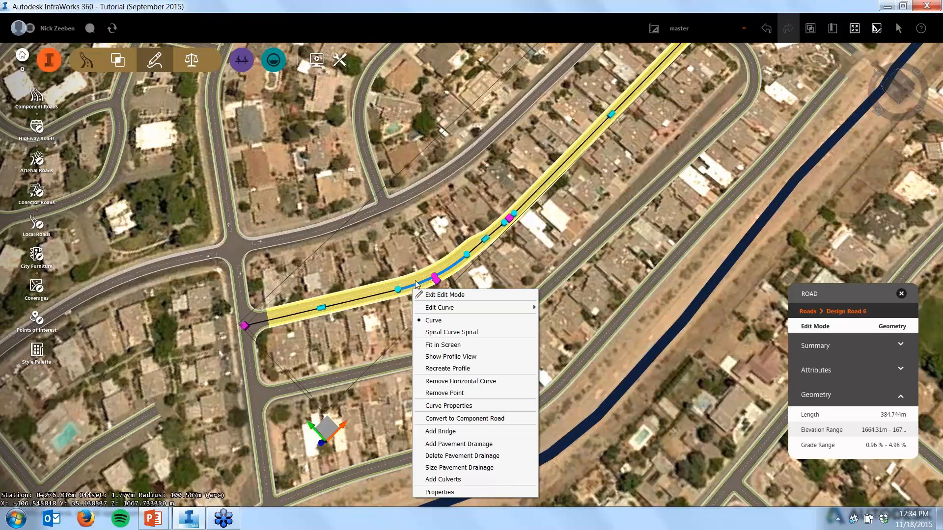
left_click(352, 313)
key("Escape")
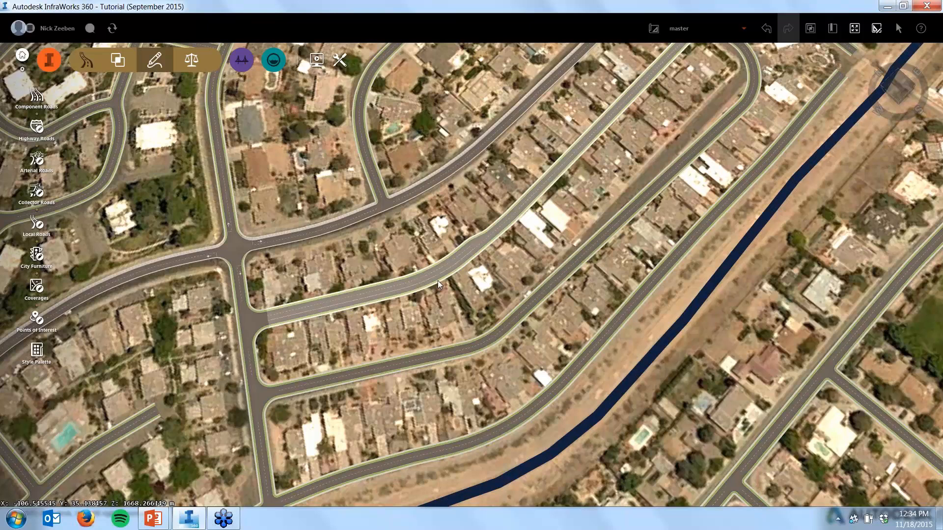
Convert the curving residential street just below Spain Road to a component road using the custom Two Lane w sidewalk style
scroll(435, 282, "up", 2)
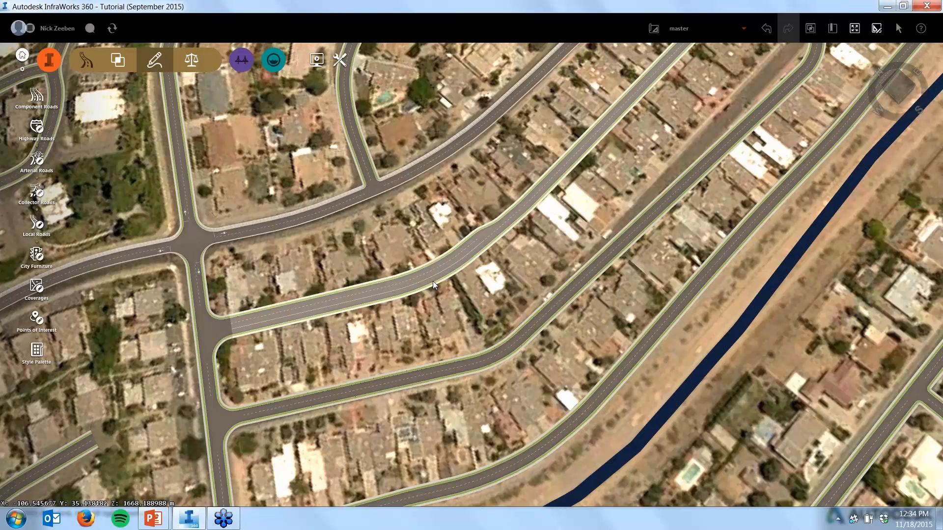
left_click(433, 284)
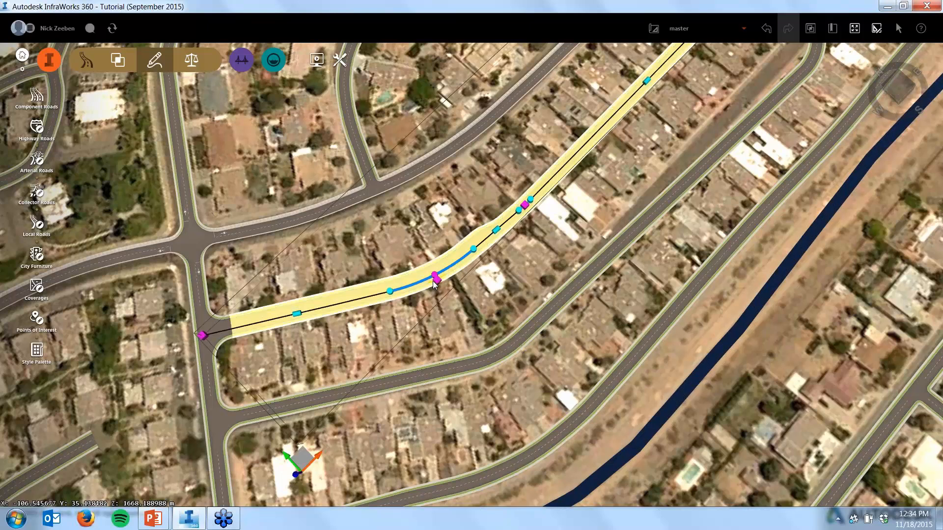
right_click(460, 254)
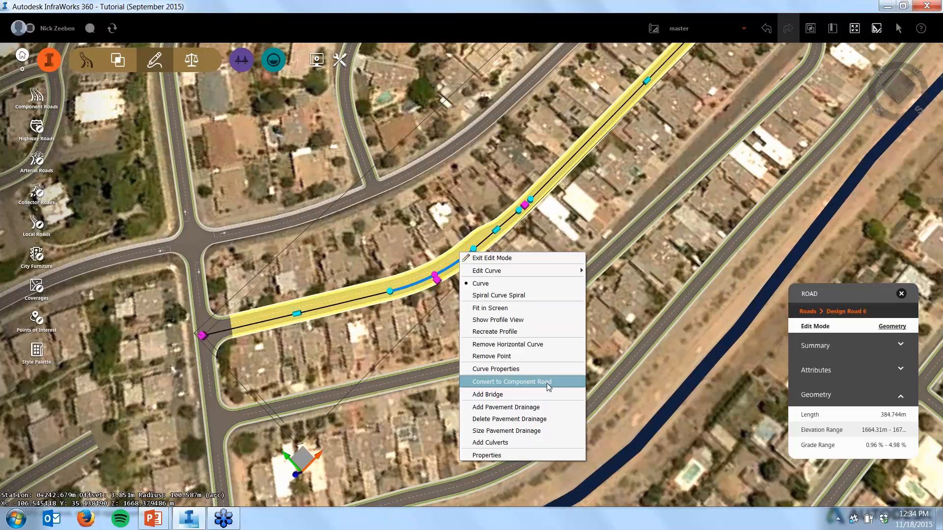
left_click(546, 383)
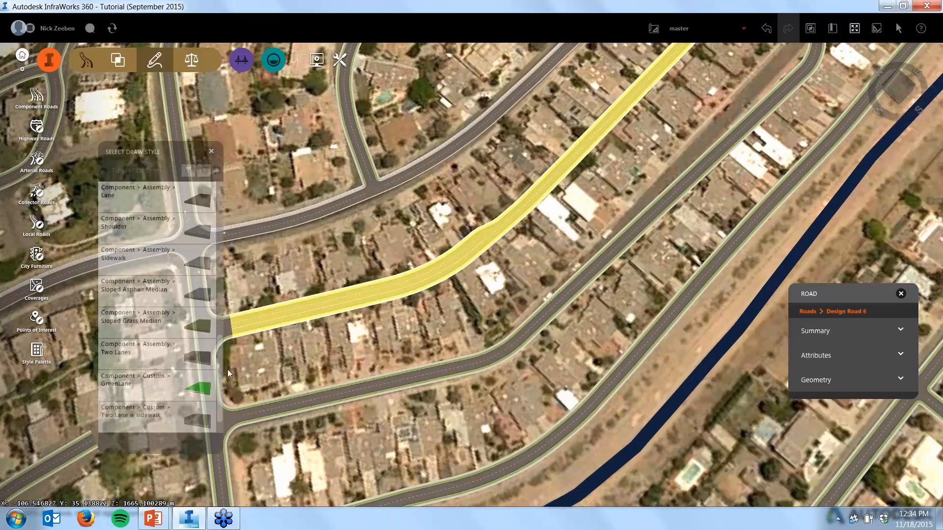
left_click(152, 416)
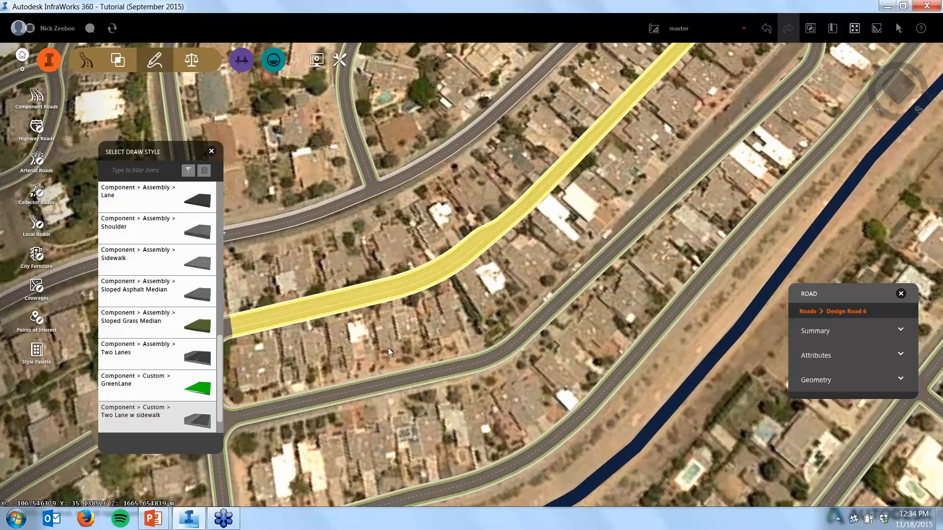
right_click(390, 346)
left_click(424, 348)
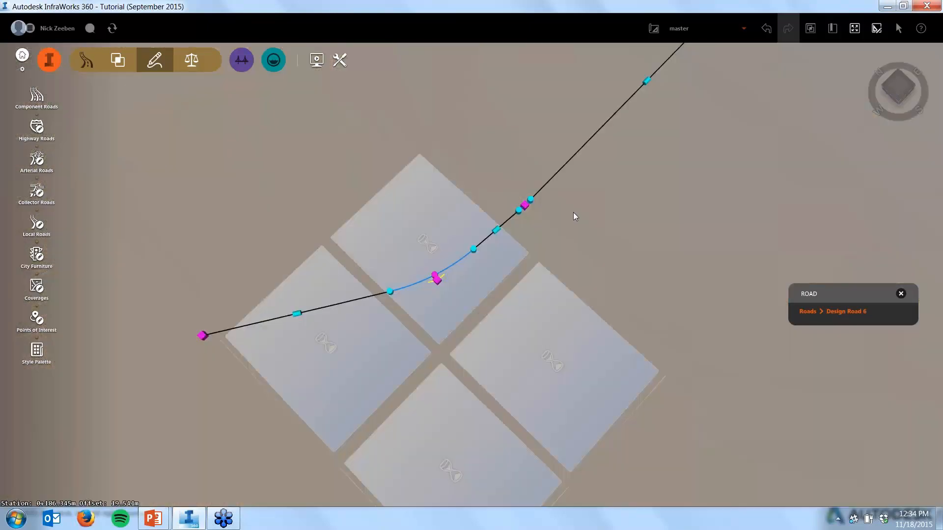
key("Escape")
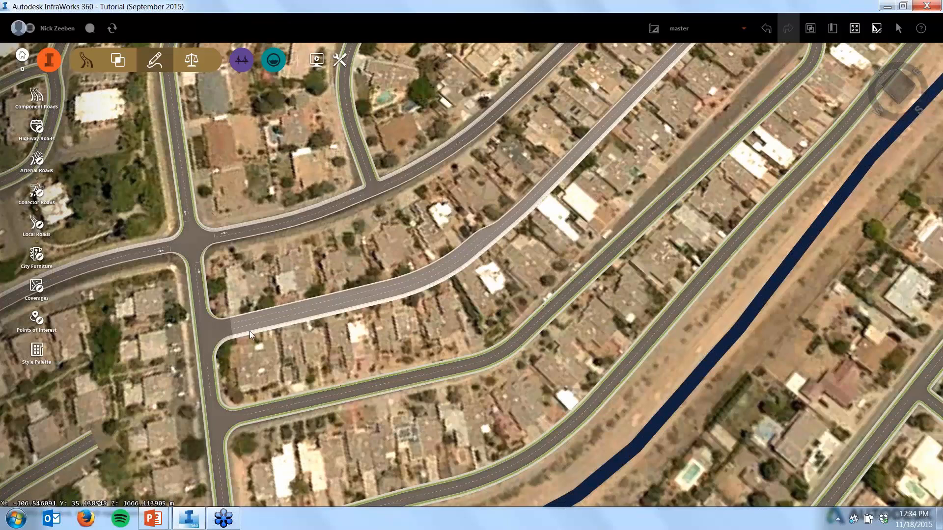
Select the individual lane components of the newly converted street to review their station and geometry attributes
scroll(267, 305, "up", 1)
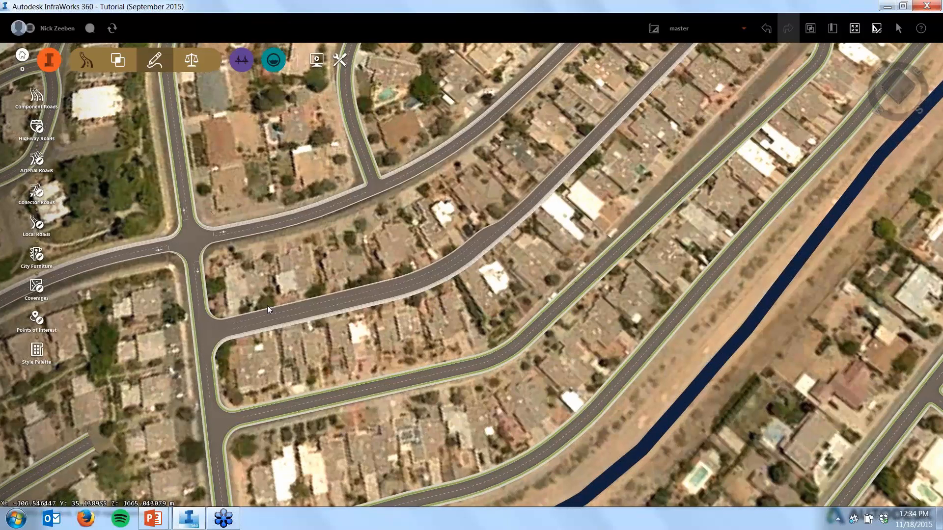
scroll(267, 306, "up", 1)
left_click(346, 299)
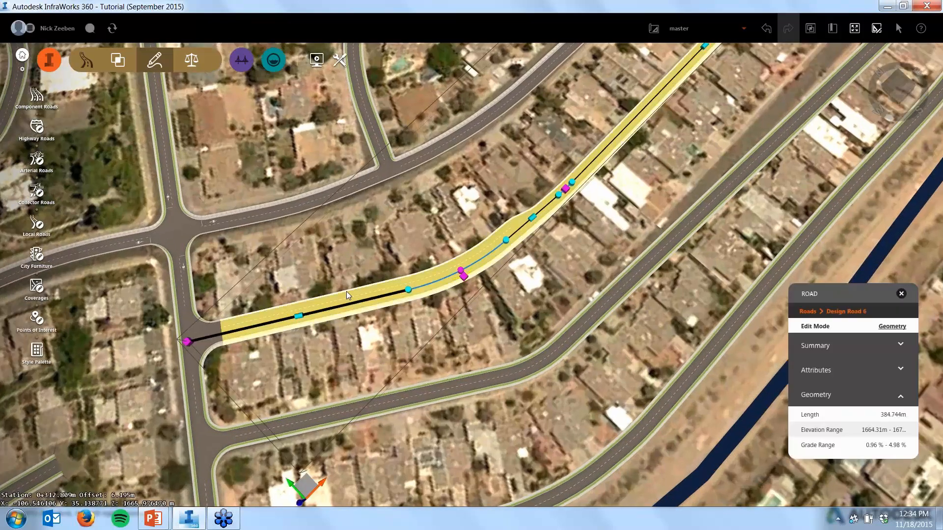
double_click(349, 298)
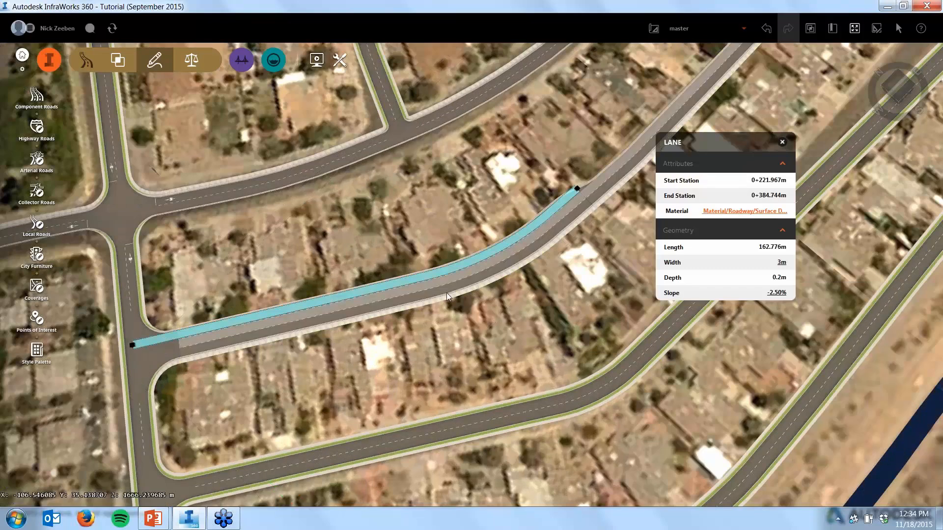
left_click(423, 289)
left_click(405, 300)
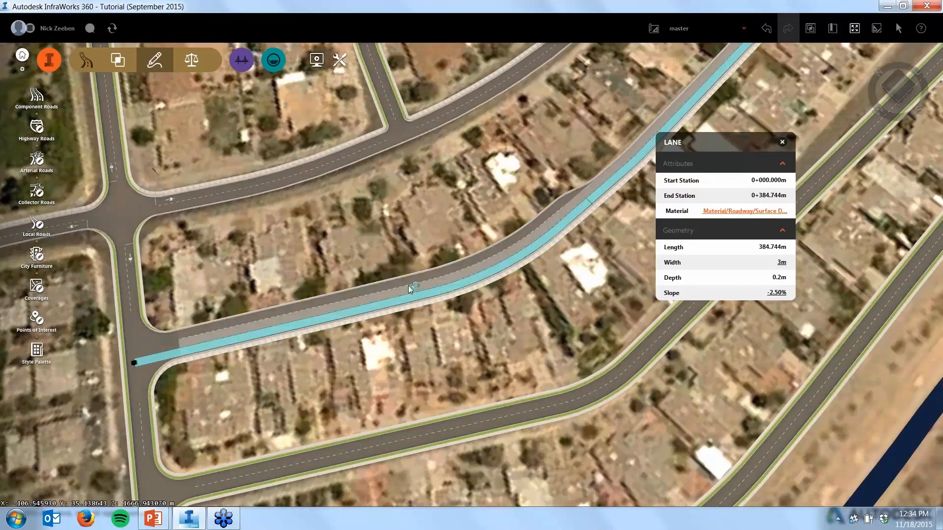
Shorten the converted street's upper lane to start at about station 0+300 m, about 85 m long, and deselect the road
left_click(408, 284)
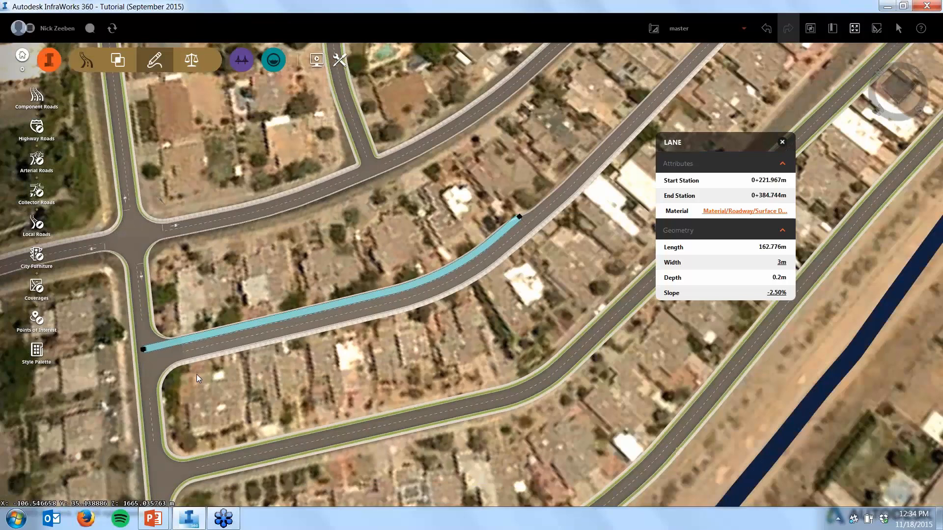
scroll(198, 378, "down", 1)
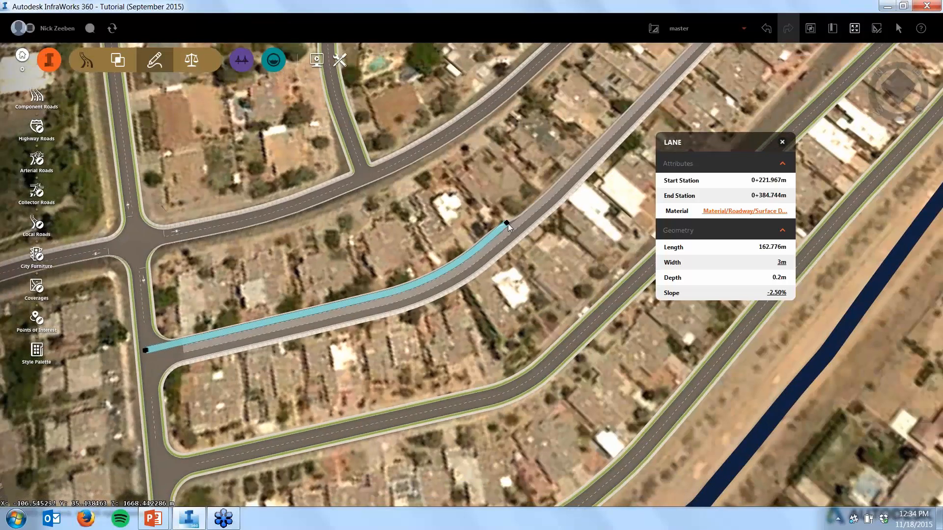
left_click_drag(508, 223, 348, 302)
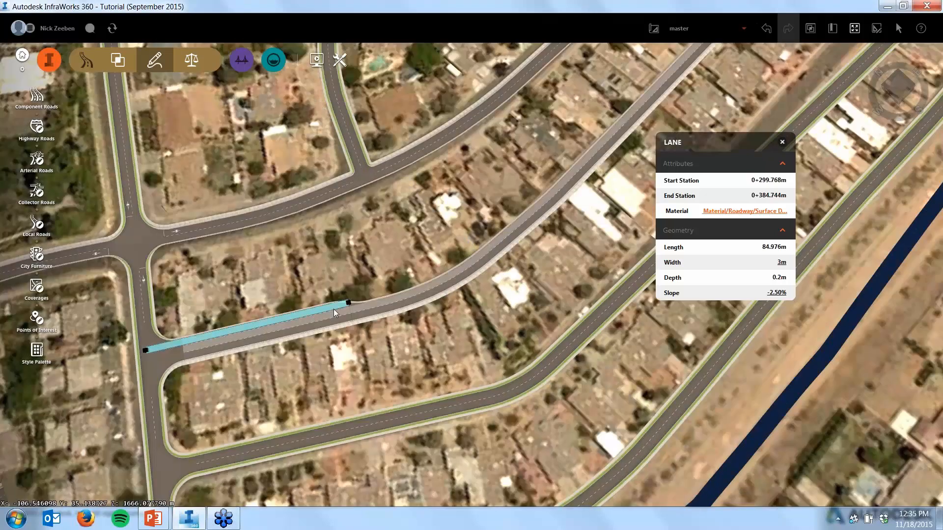
left_click(334, 310)
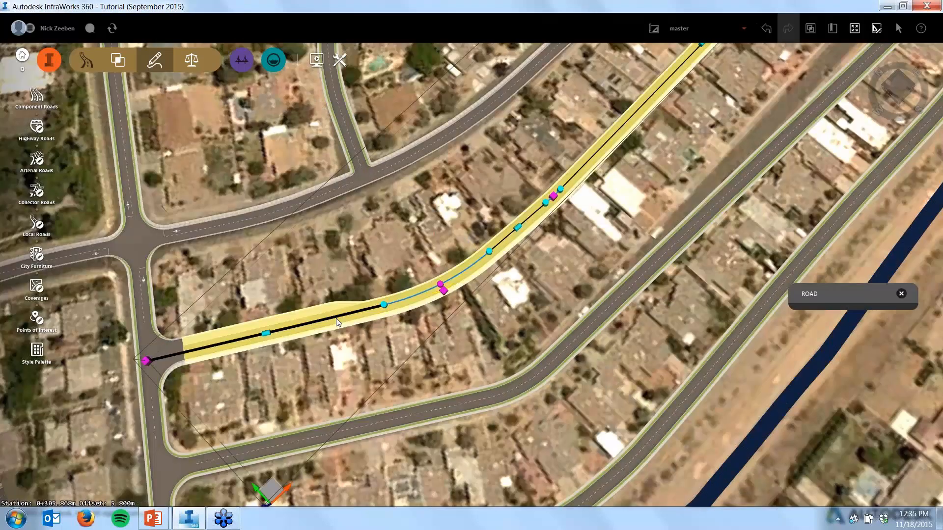
left_click(267, 279)
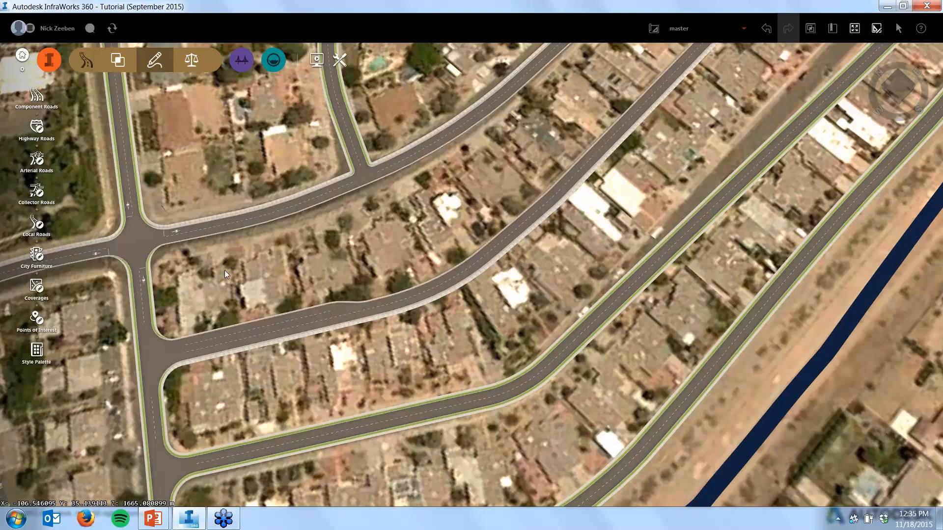
Go to the saved Proposed subdivisio bookmark view
scroll(224, 271, "down", 1)
scroll(225, 271, "down", 1)
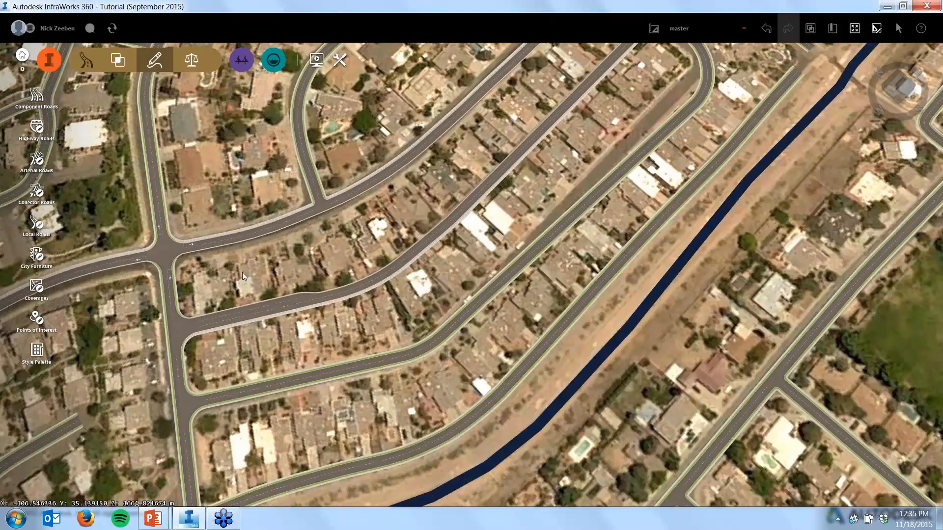
scroll(242, 272, "down", 1)
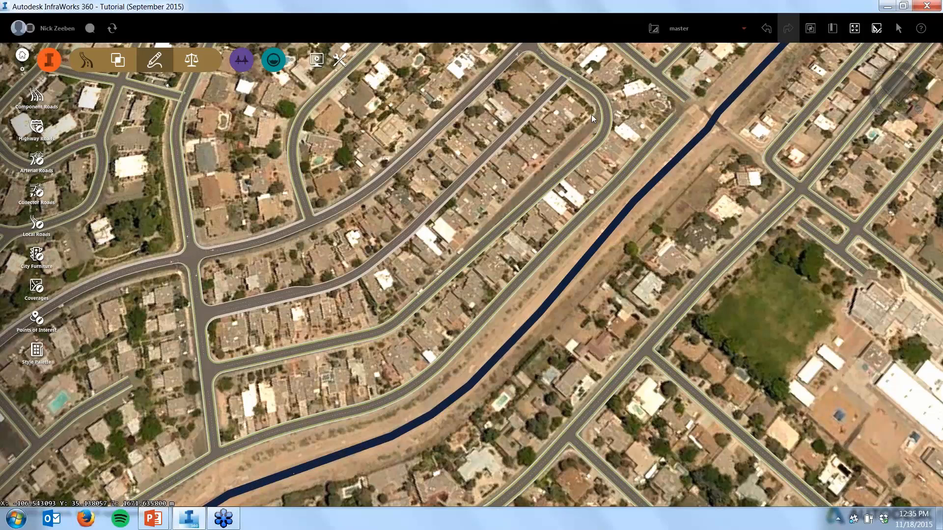
scroll(481, 269, "down", 1)
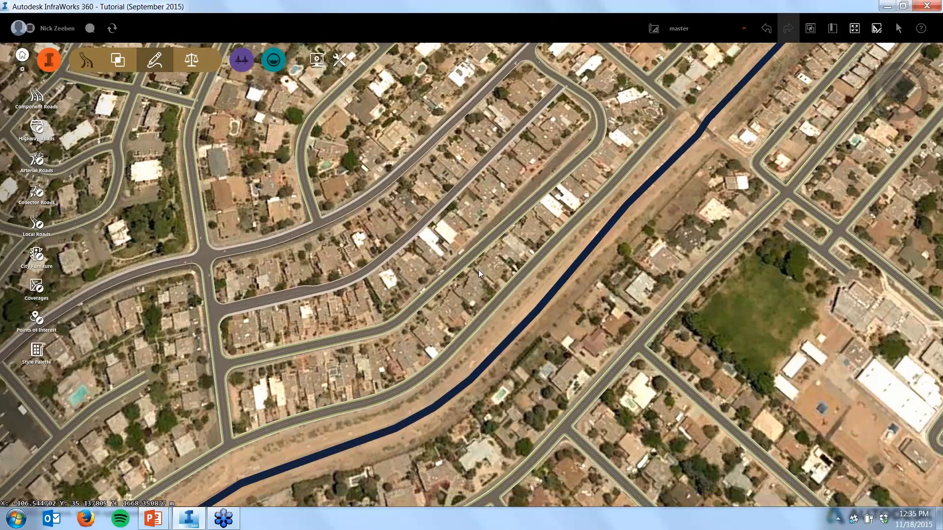
scroll(478, 269, "down", 1)
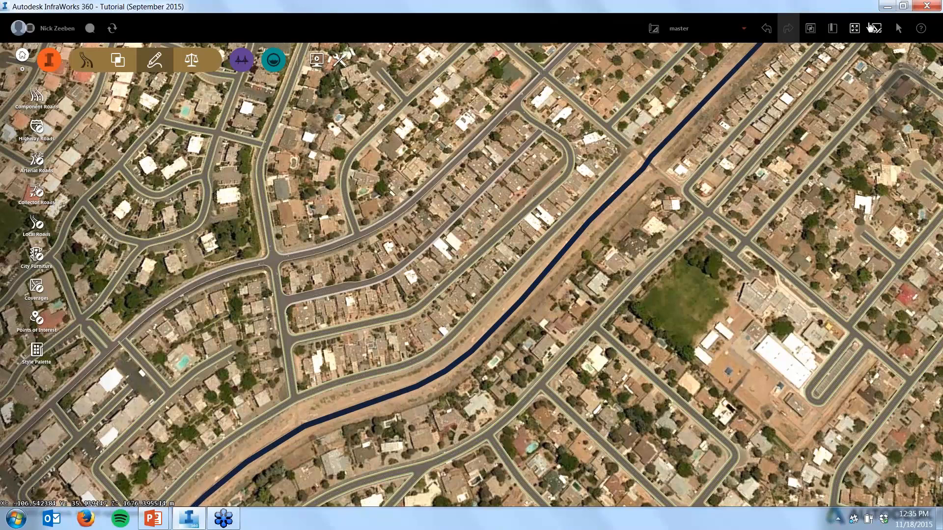
left_click(832, 28)
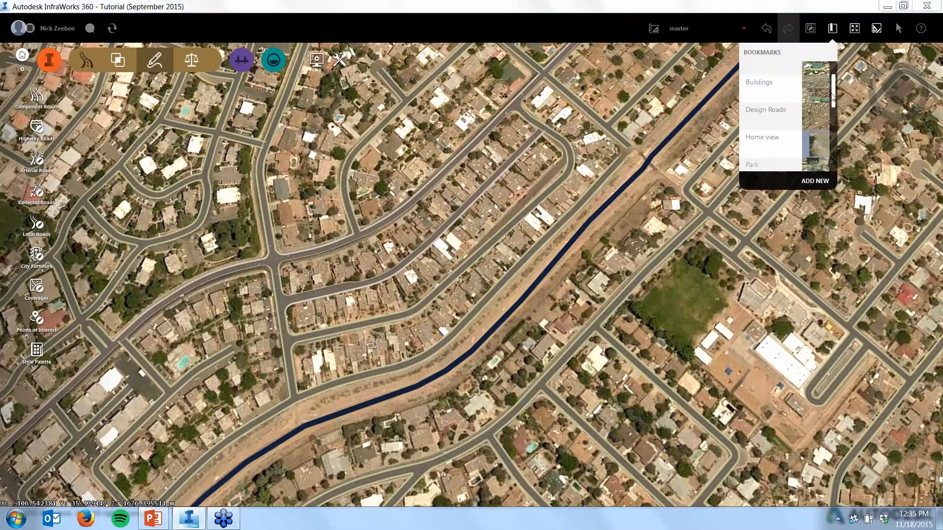
scroll(777, 78, "down", 5)
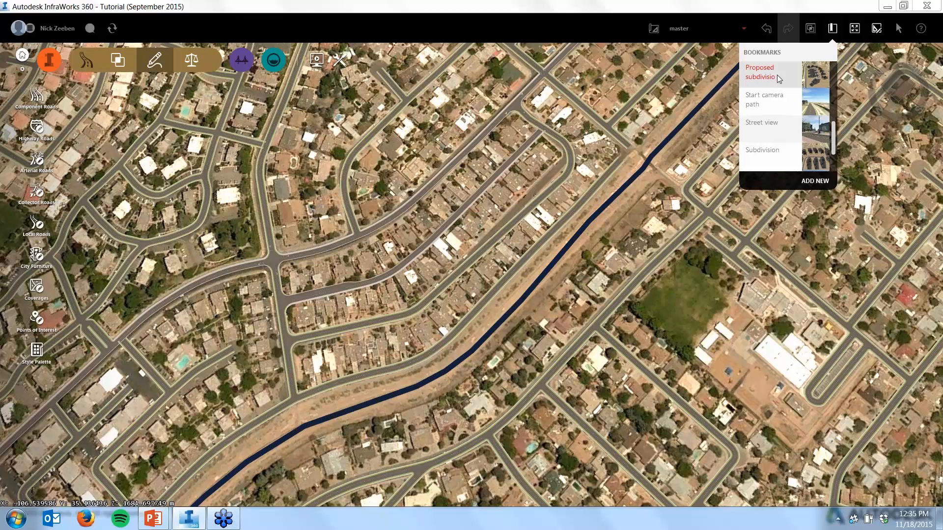
left_click(778, 78)
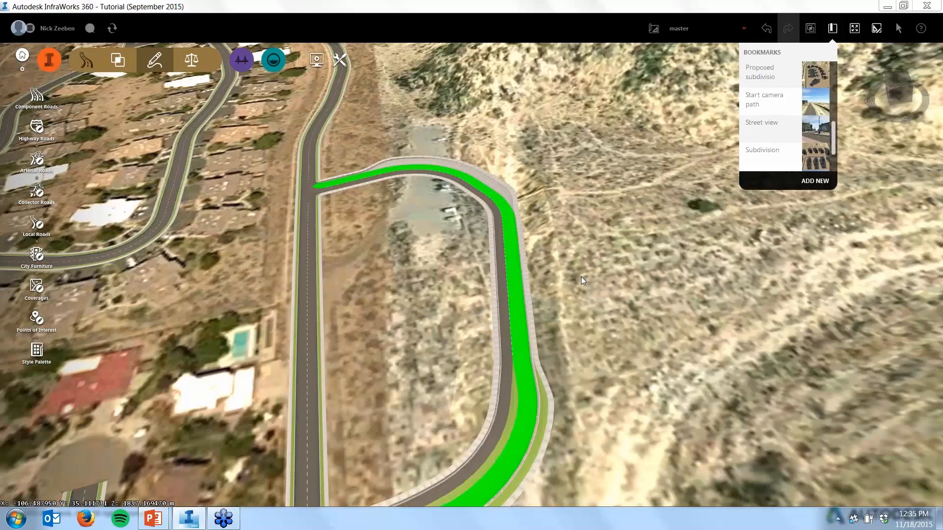
Replace the green lane component of the subdivision's loop road with the standard Lane style from Component/Assembly, and deselect the road
left_click(524, 327)
right_click(508, 253)
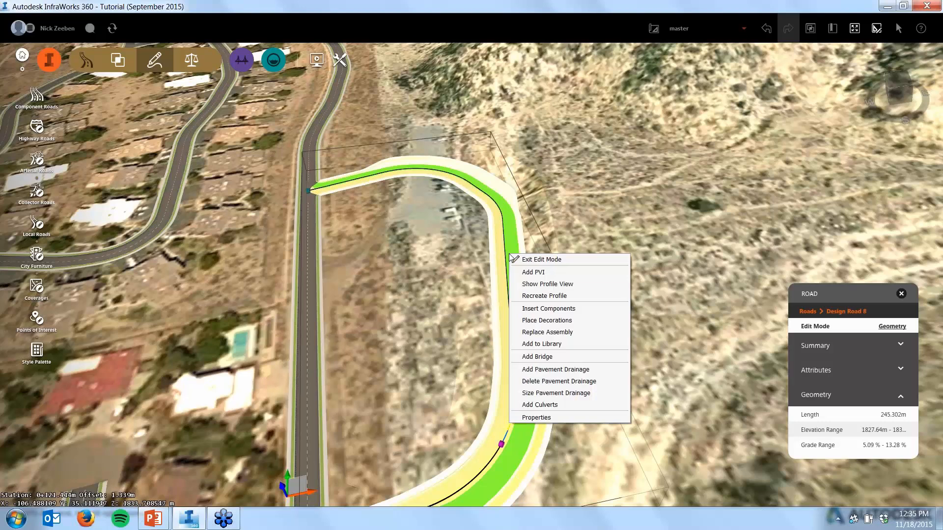
left_click(505, 238)
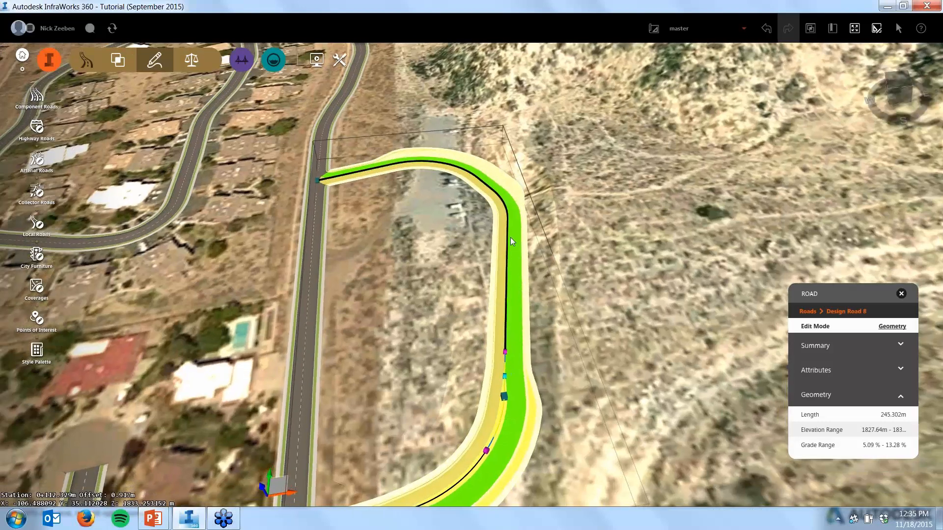
right_click(510, 238)
left_click(554, 246)
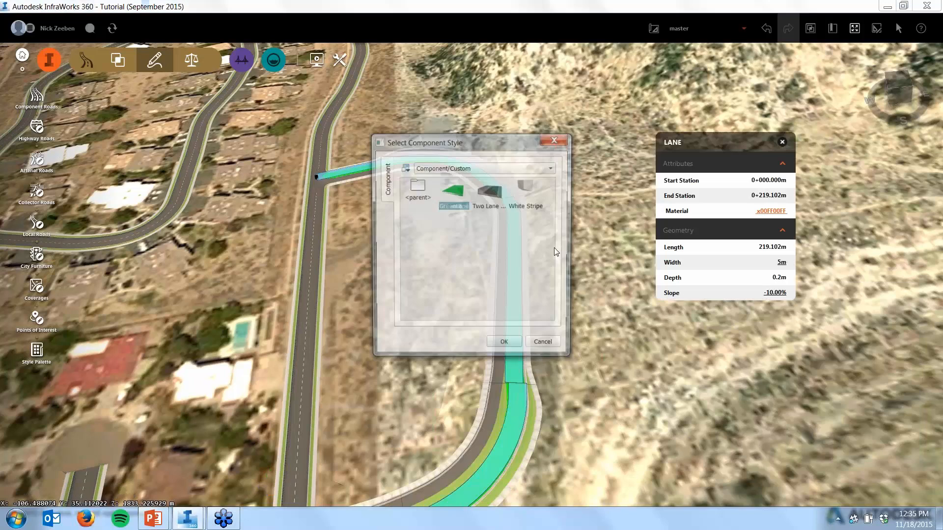
double_click(416, 187)
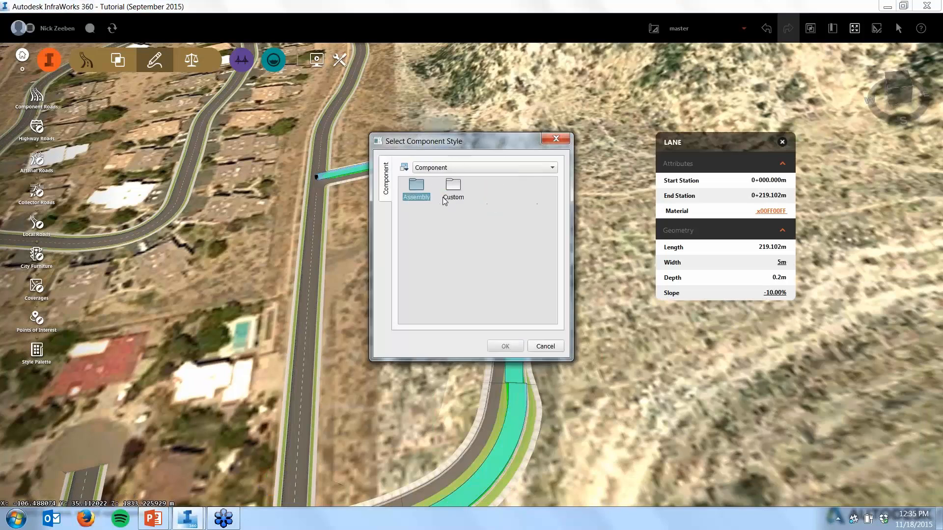
double_click(417, 188)
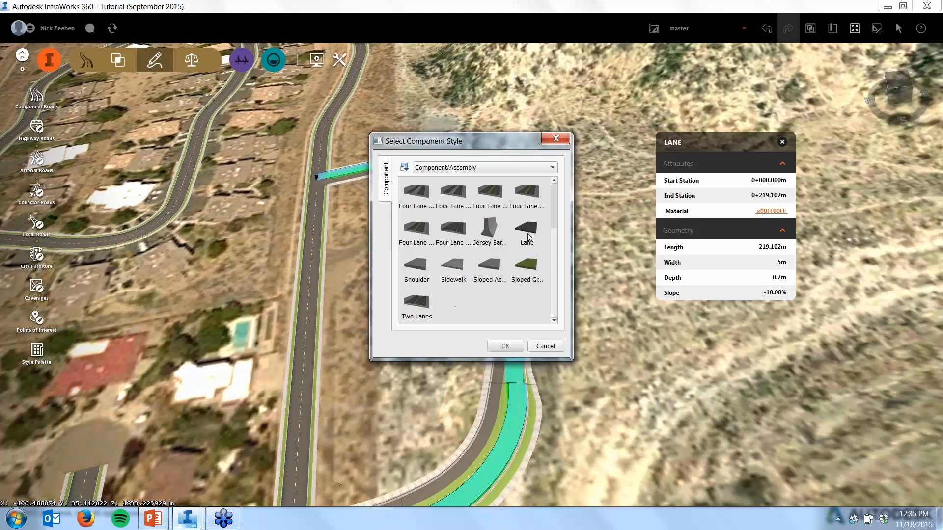
left_click(528, 234)
left_click(505, 346)
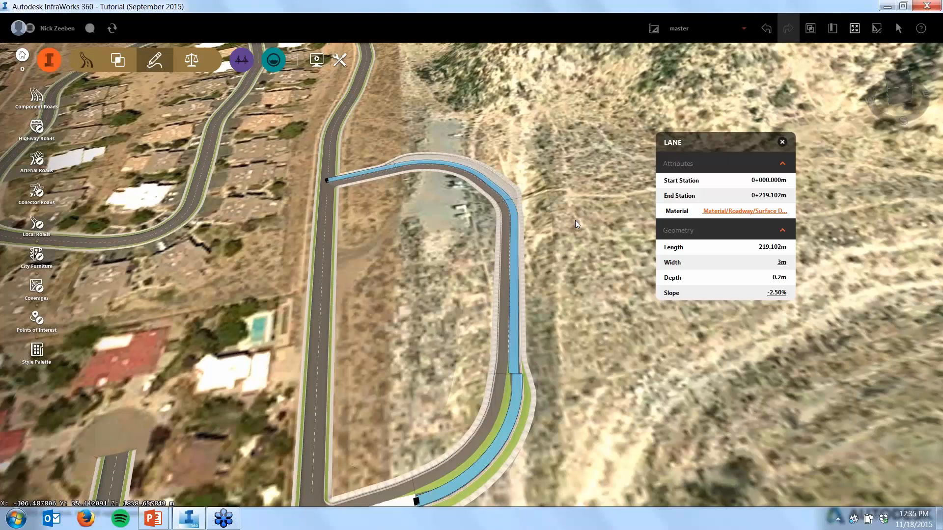
left_click(540, 360)
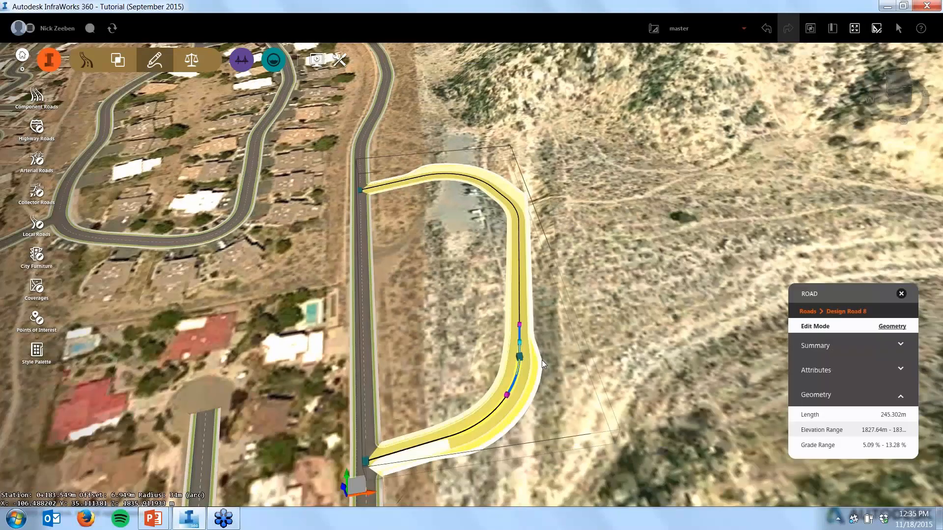
key("Escape")
Place a row of South Carolina Palmtree decorations along the inner edge of the green median on the subdivision's loop road
scroll(541, 360, "down", 1)
scroll(557, 334, "up", 5)
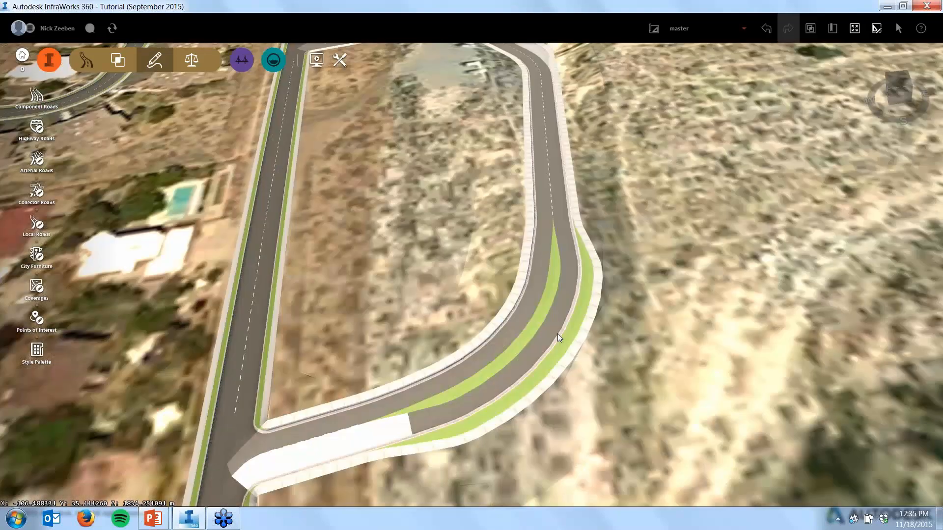
left_click(544, 308)
right_click(564, 301)
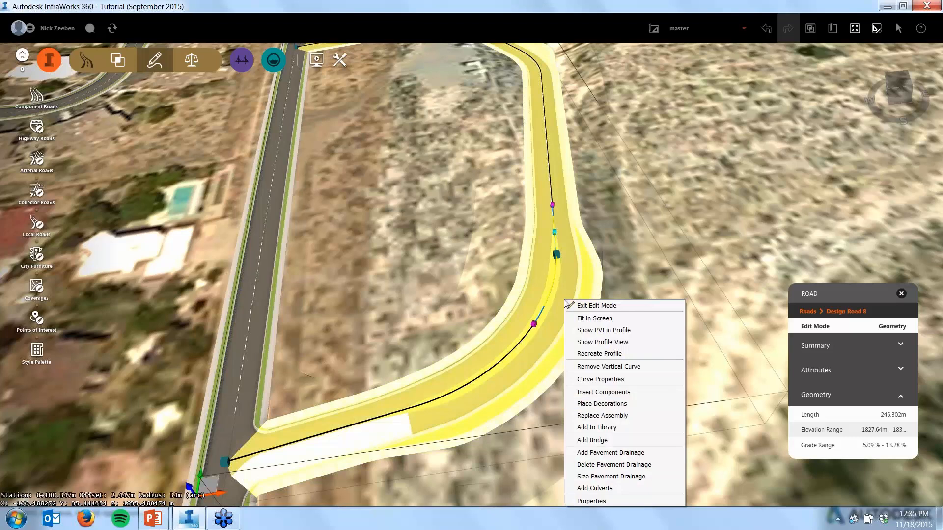
left_click(602, 403)
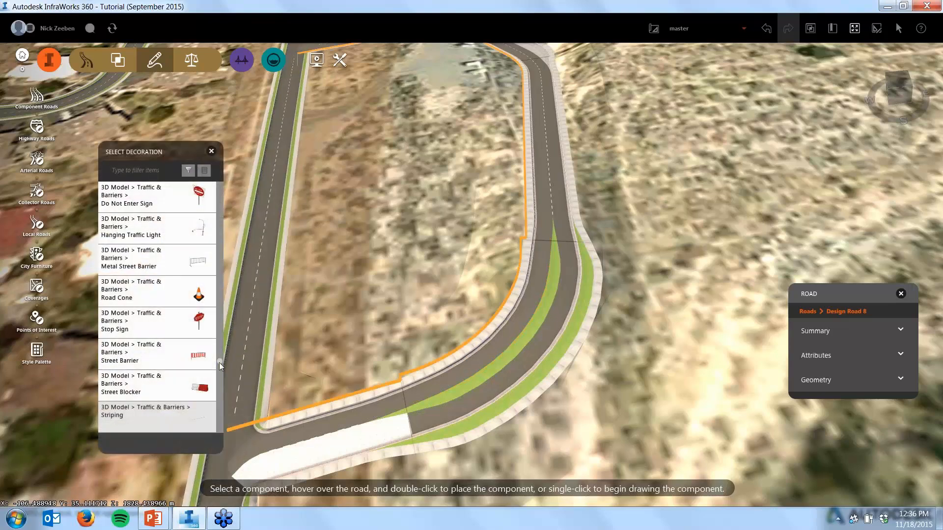
left_click(112, 170)
type("tree")
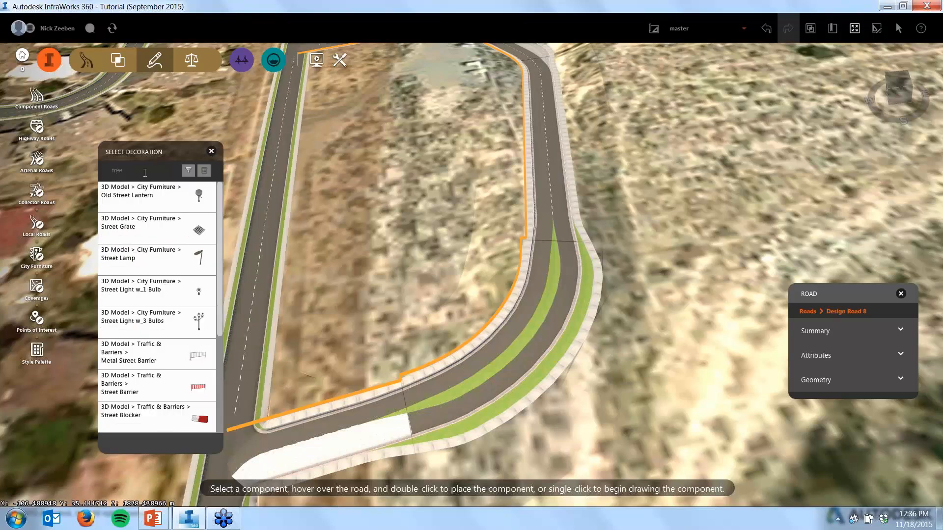
scroll(152, 268, "down", 5)
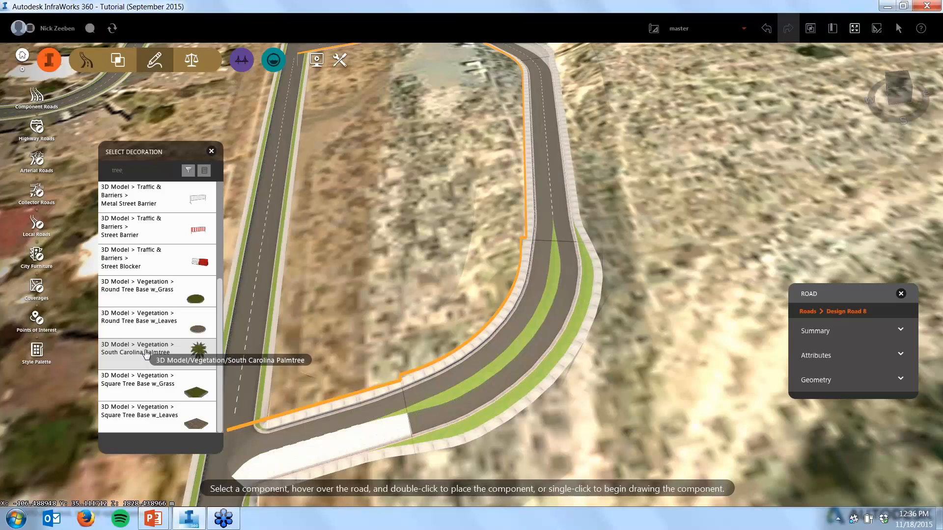
left_click(145, 354)
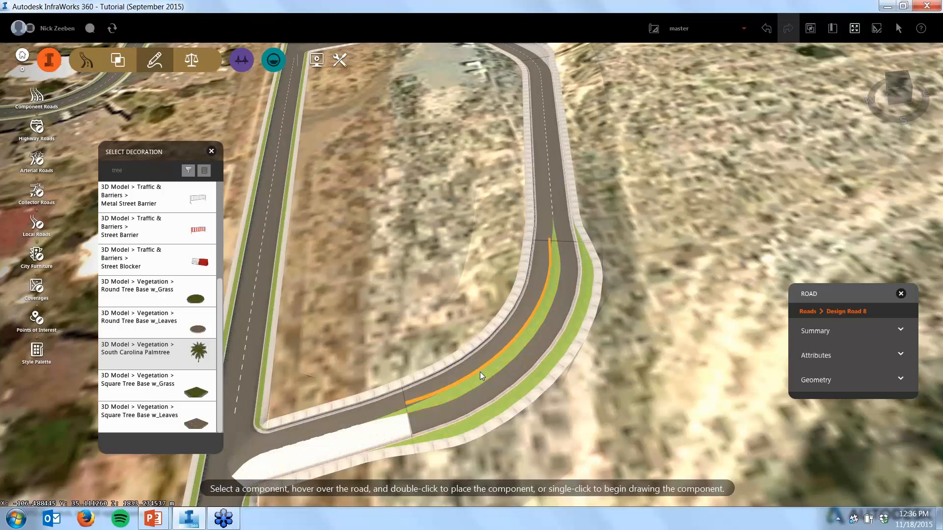
double_click(480, 372)
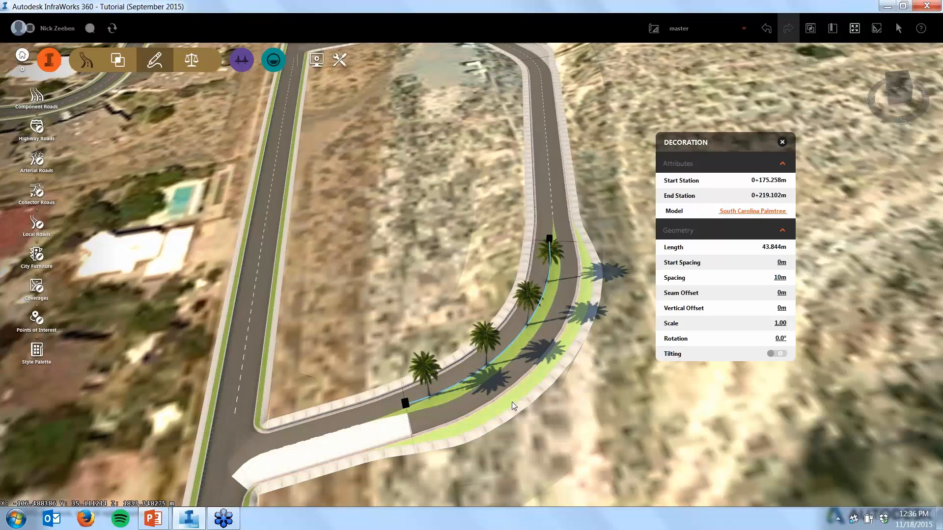
Select the end-station grip of the palm tree row and close the log view
scroll(512, 403, "up", 3)
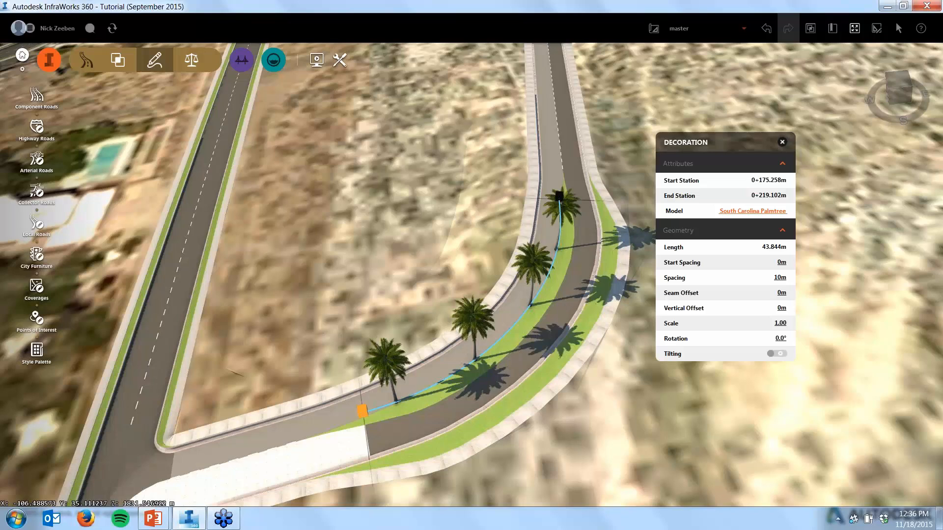
left_click(362, 411)
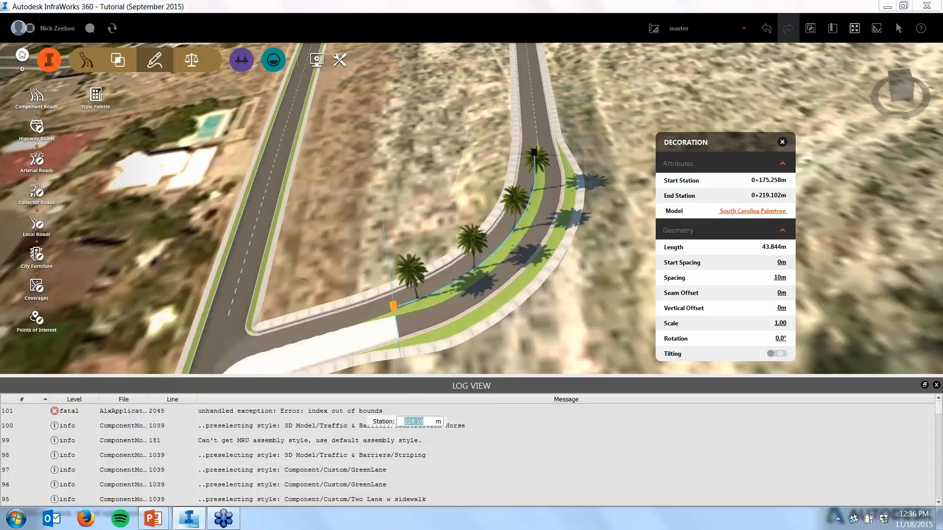
left_click(933, 386)
left_click(936, 385)
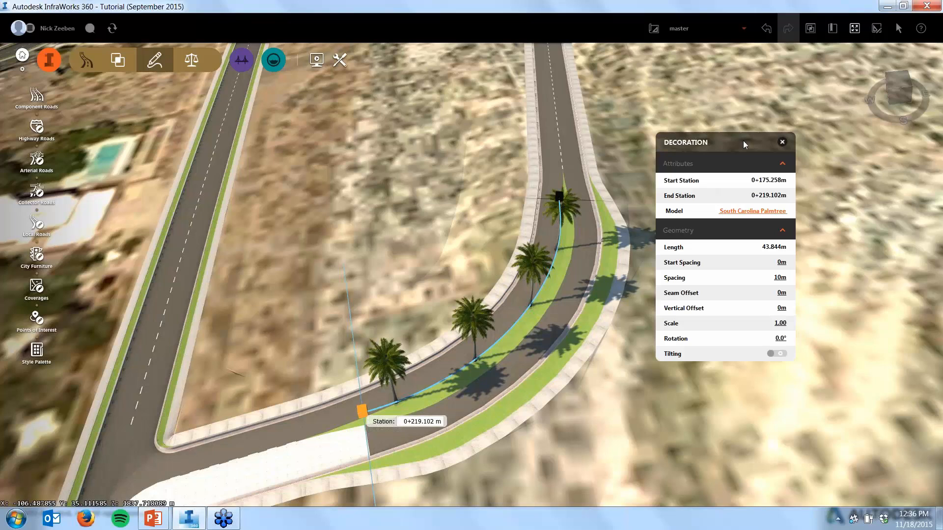
Move the decoration properties clear of the road and set the palm tree spacing to 15 m
left_click_drag(746, 143, 778, 141)
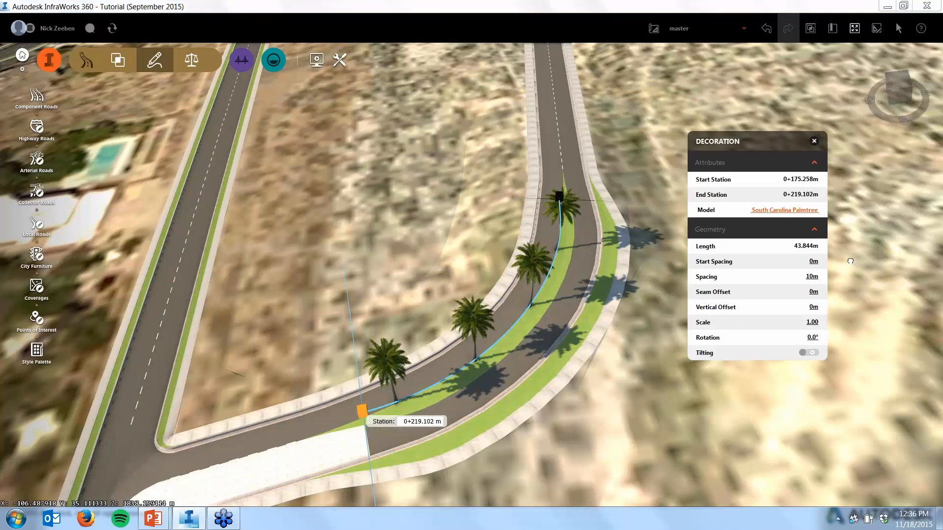
left_click(812, 277)
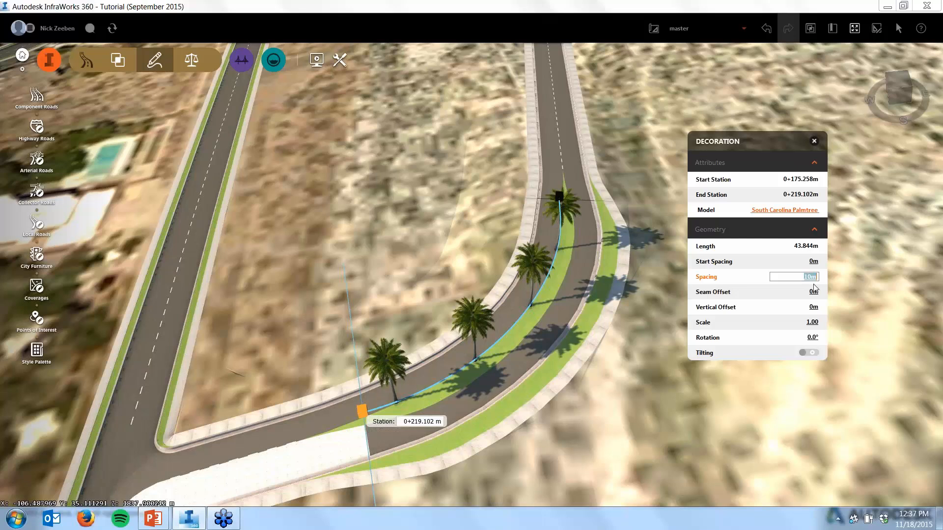
type("2")
type("5")
key("Return")
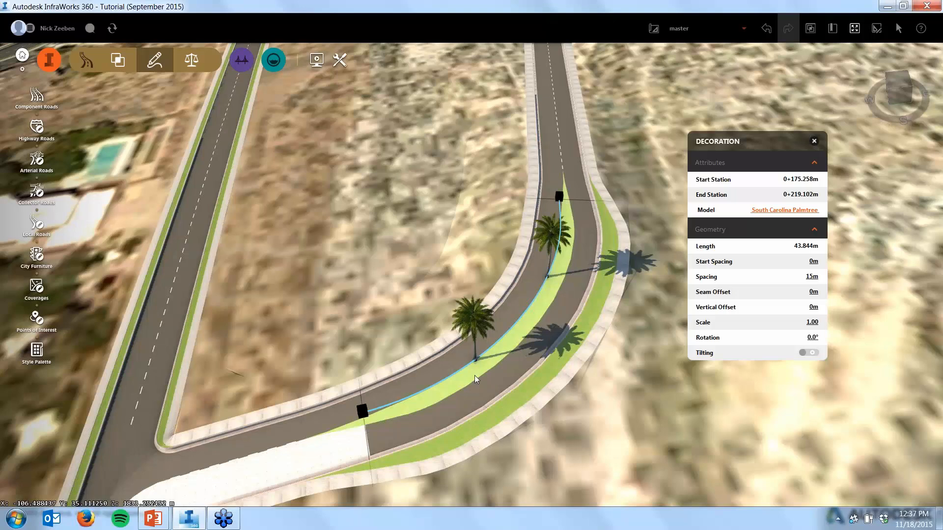
Try seam offsets of 1 m and -11 m for the palm tree row
scroll(474, 375, "up", 5)
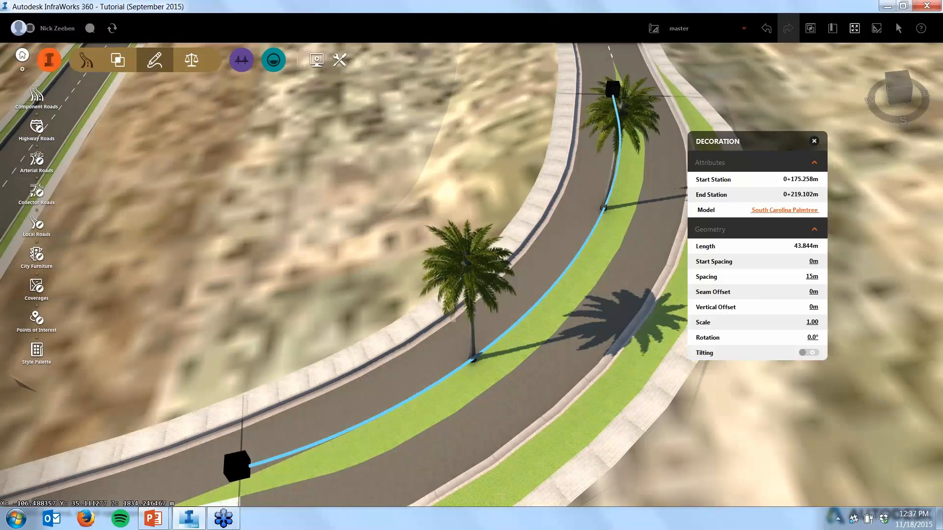
left_click(813, 291)
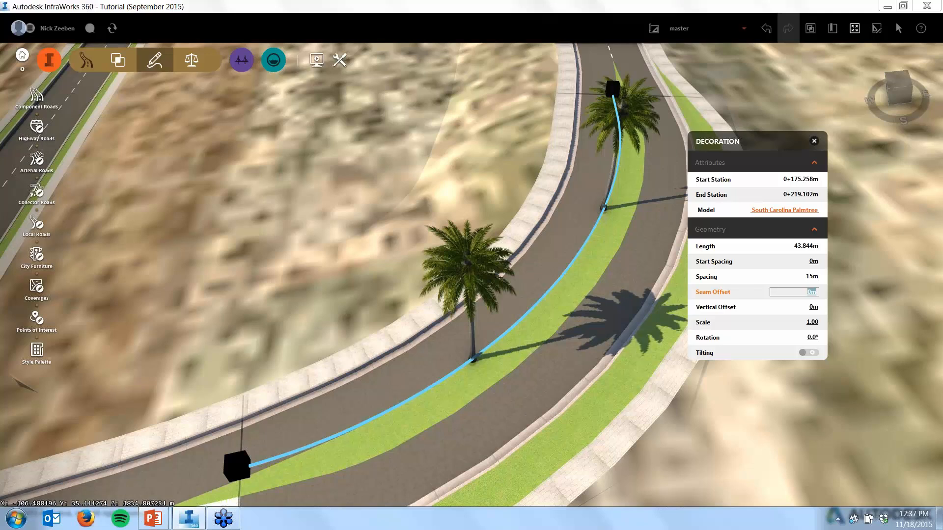
type("1")
key("Return")
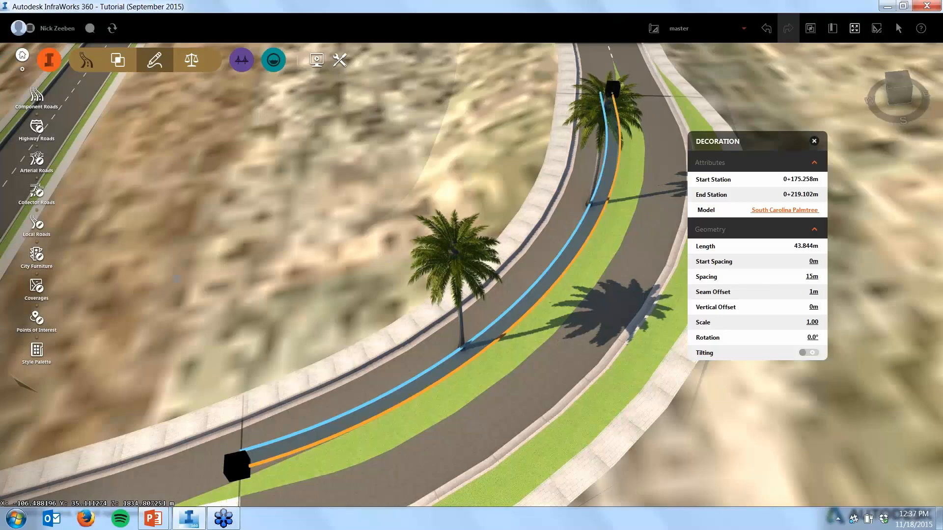
left_click(812, 292)
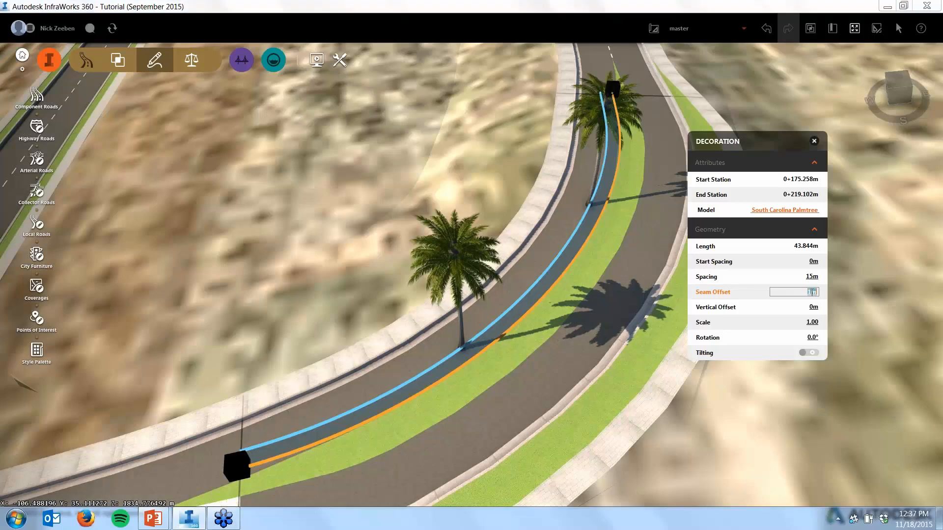
left_click(811, 293)
key("Return")
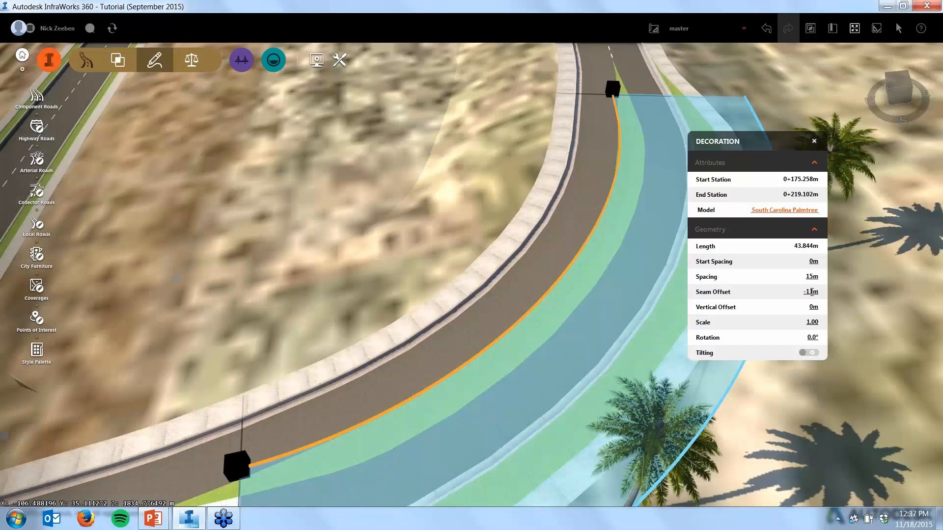
Set the seam offset of the palm tree row to -1 m
left_click(811, 292)
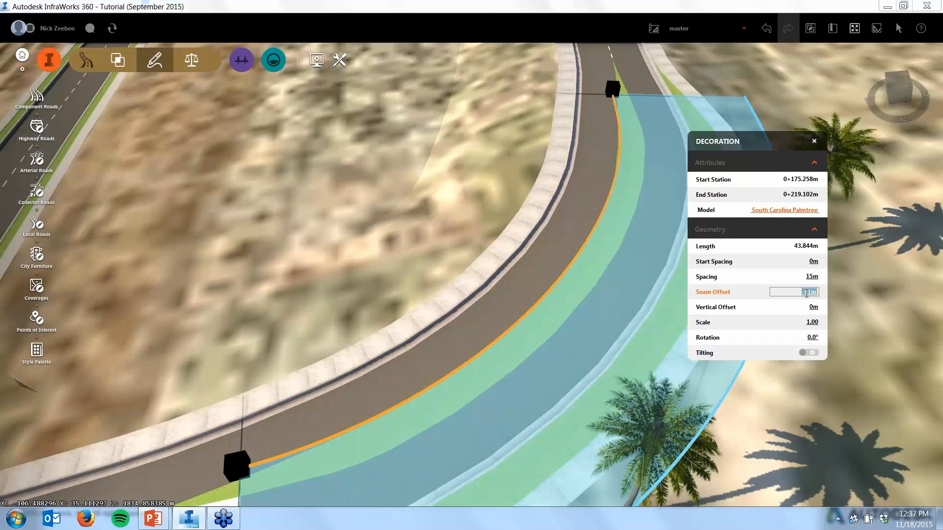
left_click(809, 292)
key("Return")
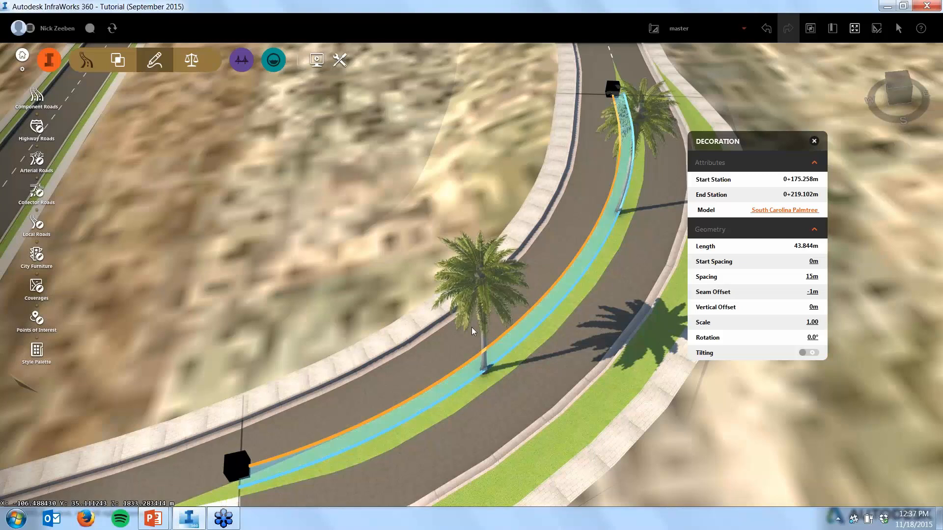
scroll(449, 326, "down", 1)
scroll(450, 325, "down", 2)
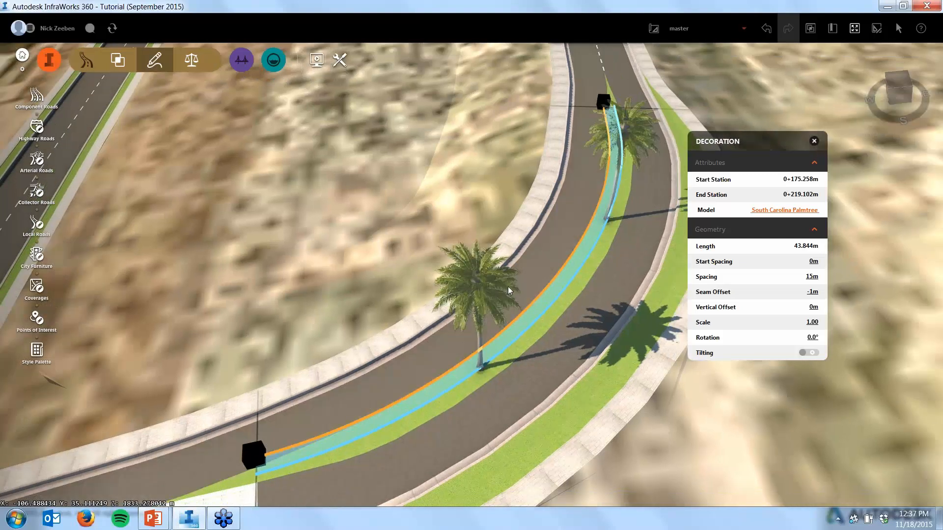
scroll(485, 299, "down", 3)
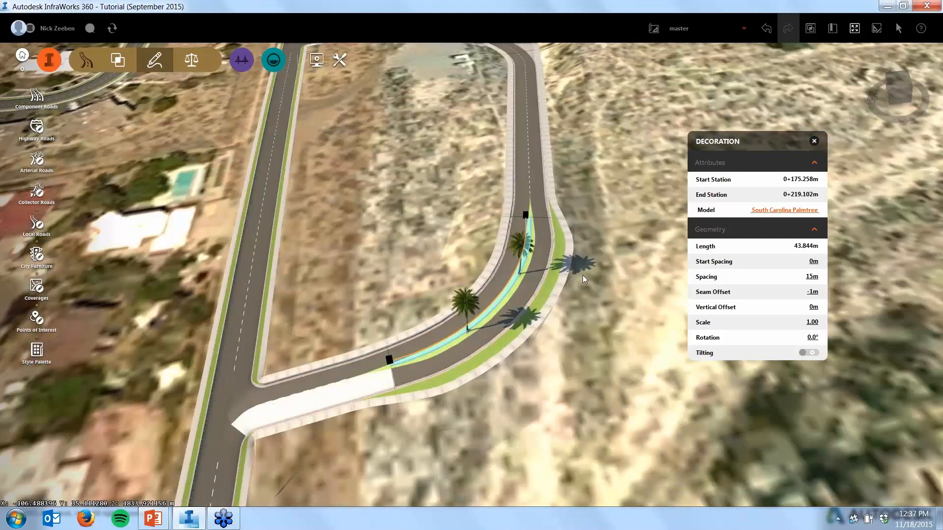
left_click(384, 344)
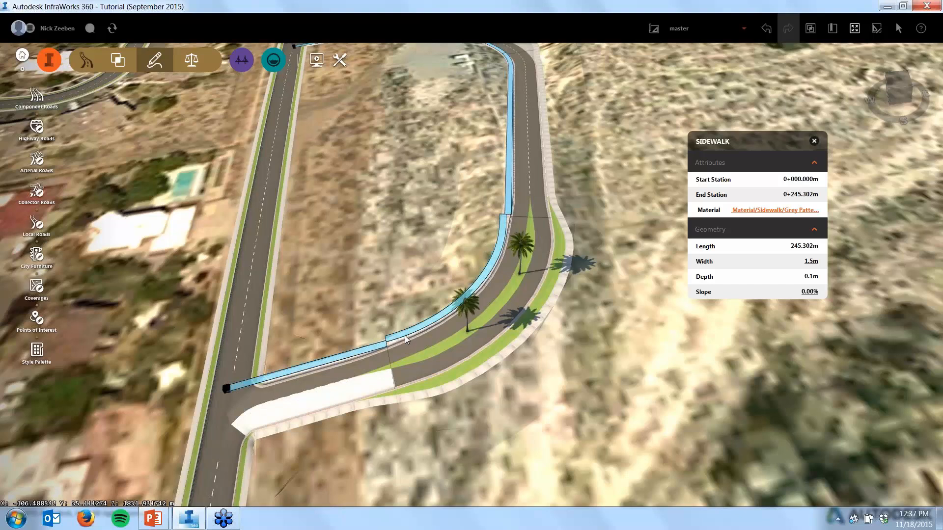
right_click(405, 335)
left_click(440, 323)
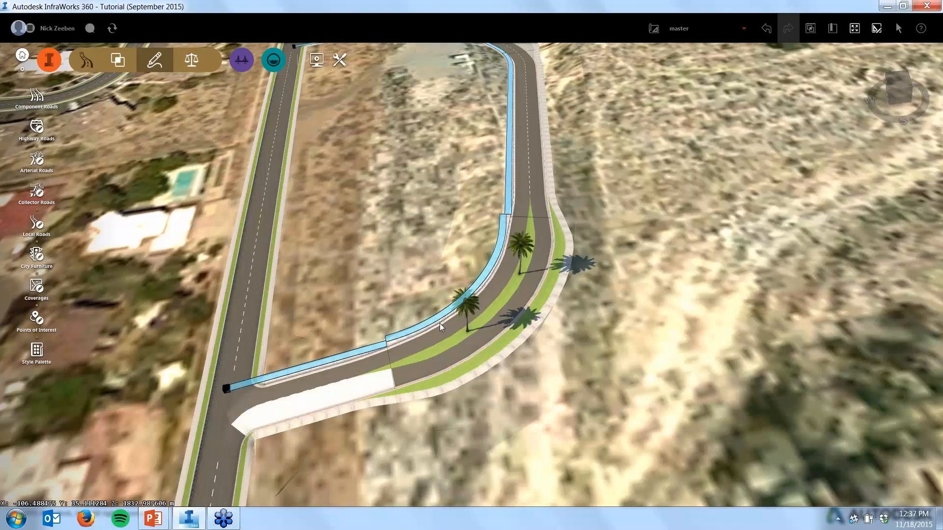
Place a row of Street Lamp decorations along the outer edge of the sidewalk on the inside of the loop road's curve
left_click(440, 323)
right_click(440, 327)
left_click(497, 383)
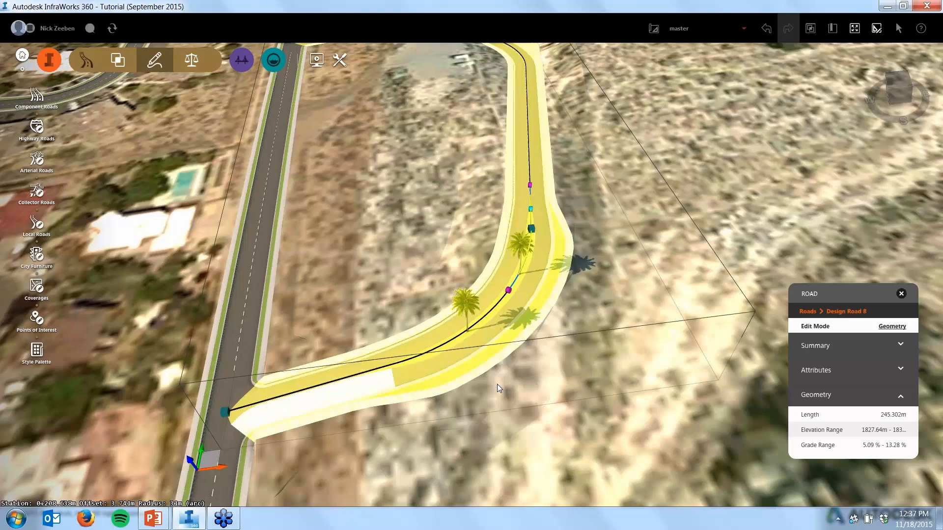
key("Escape")
right_click(440, 352)
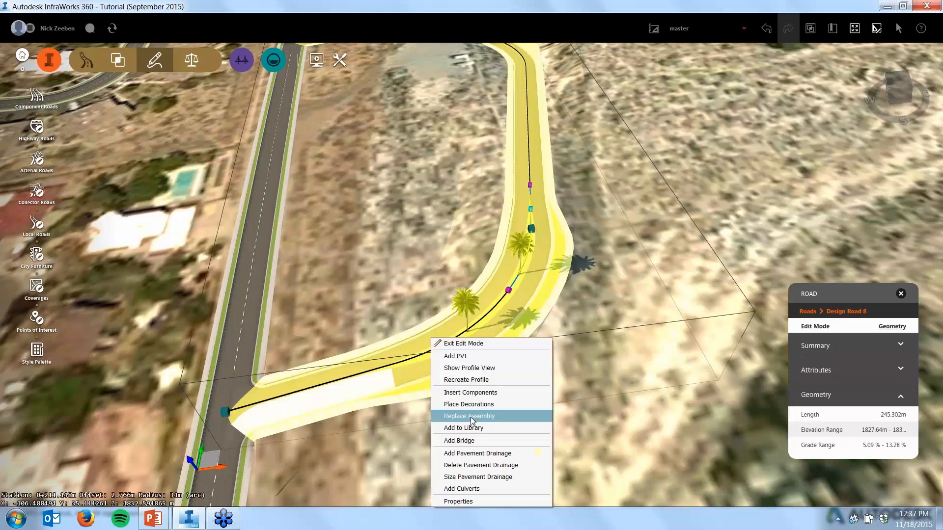
left_click(471, 396)
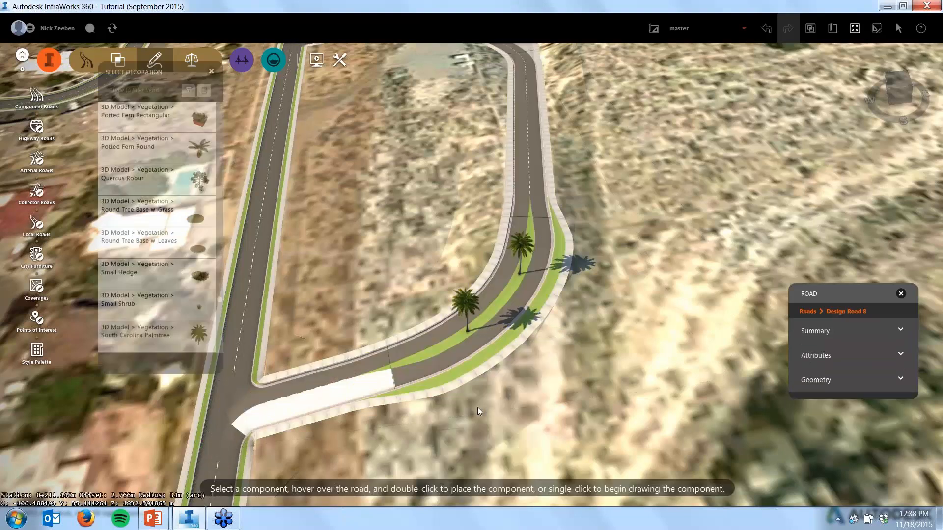
left_click(148, 92)
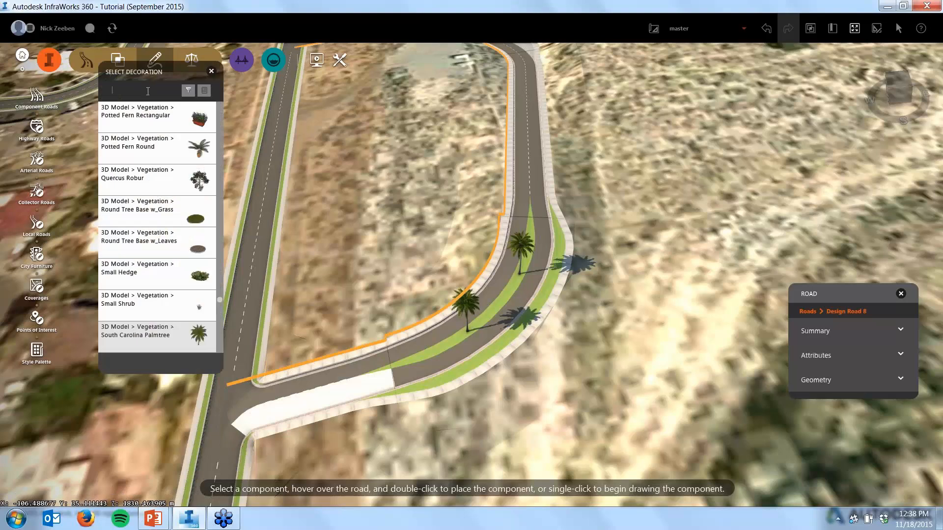
type("lamp")
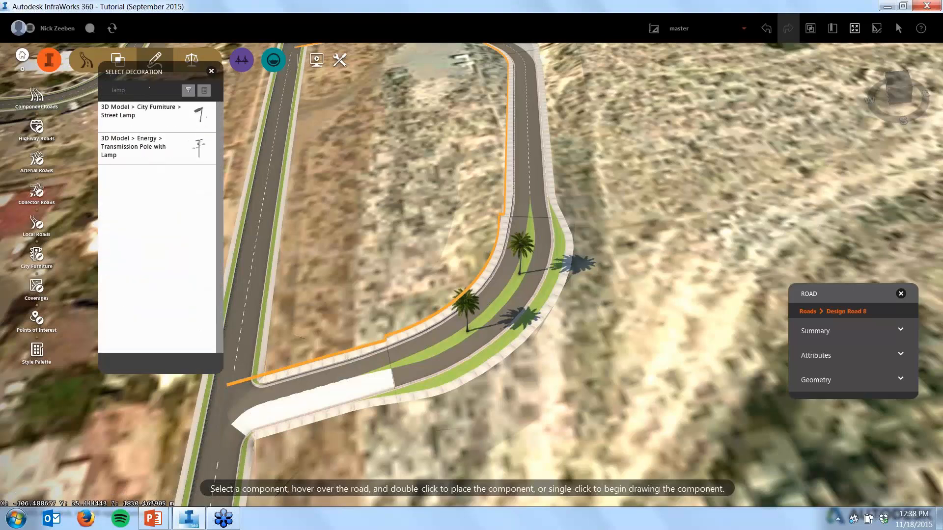
left_click(154, 114)
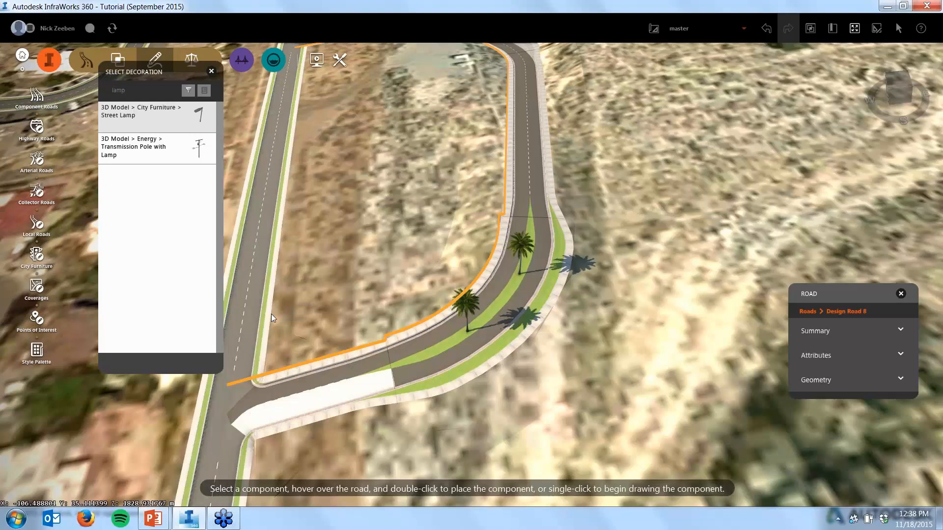
double_click(325, 358)
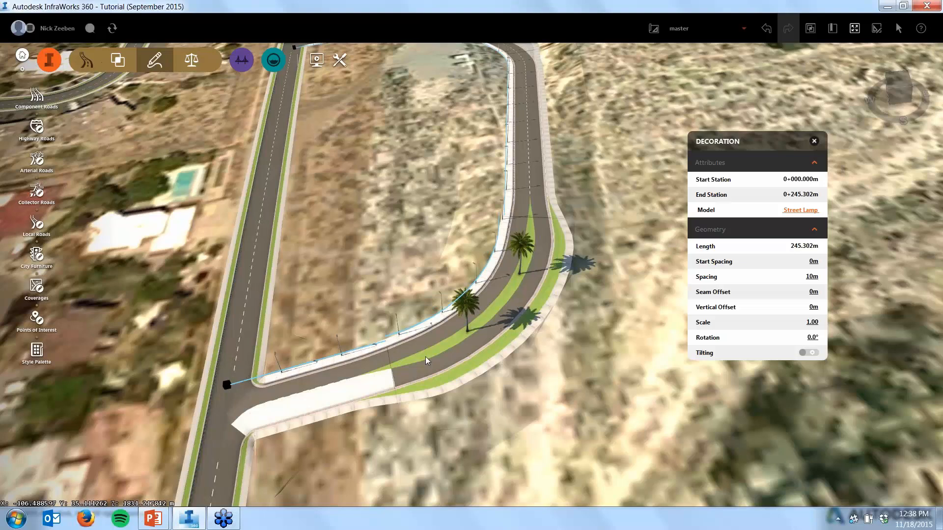
Set the rotation of the street lamp row along the inside of the curve to 180°
left_click(373, 338)
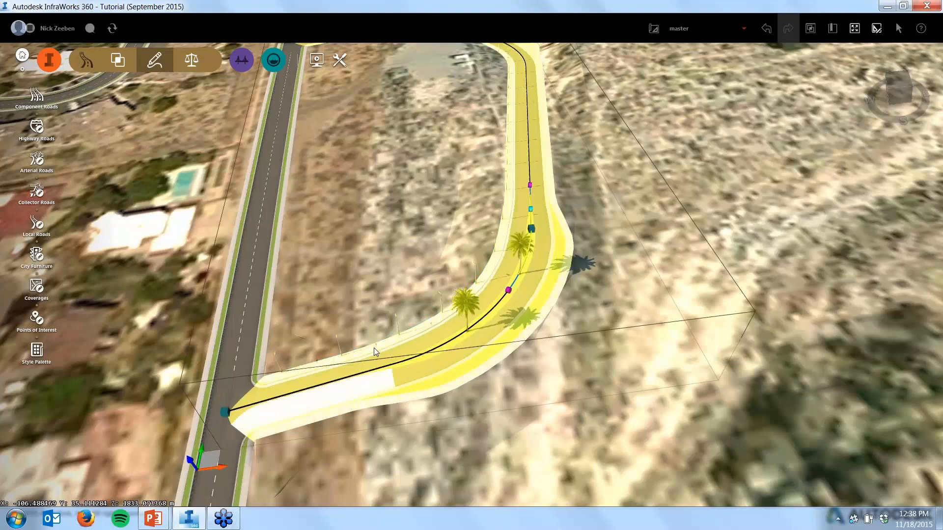
scroll(389, 350, "up", 3)
scroll(395, 343, "up", 2)
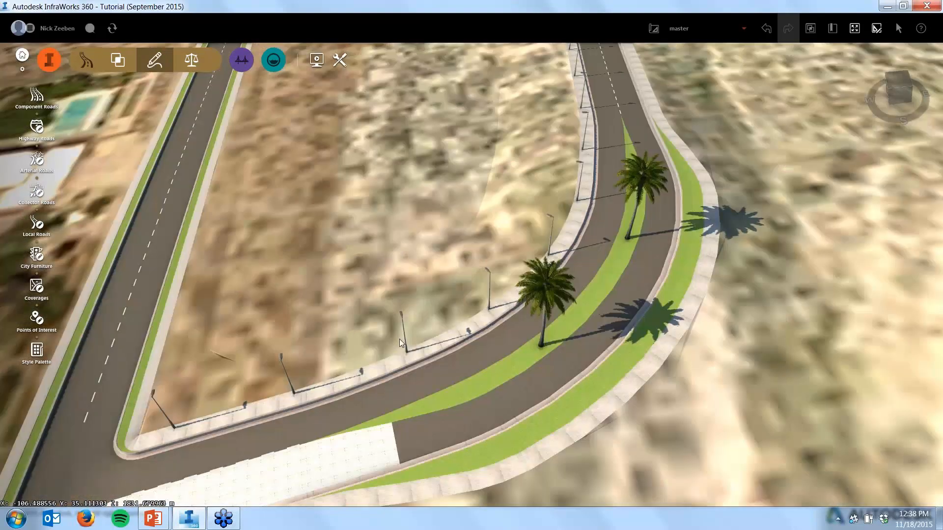
scroll(399, 339, "up", 2)
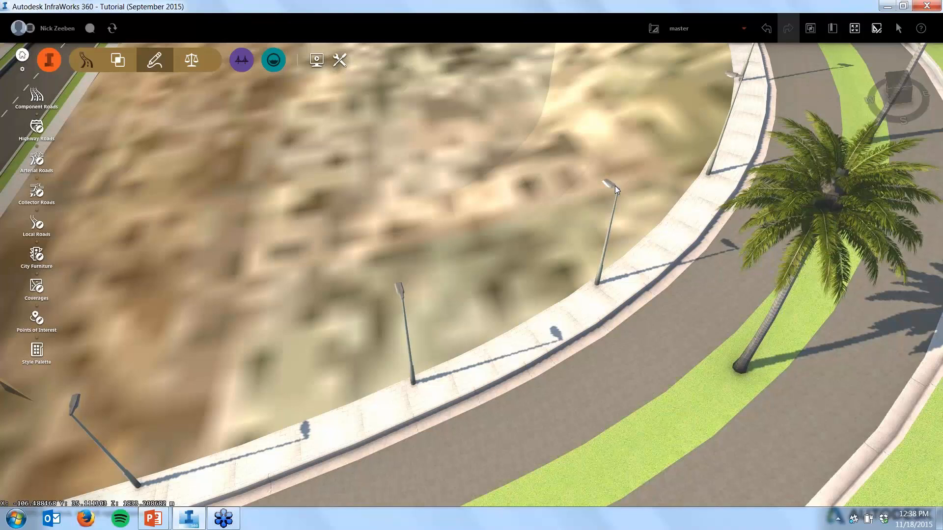
left_click(600, 240)
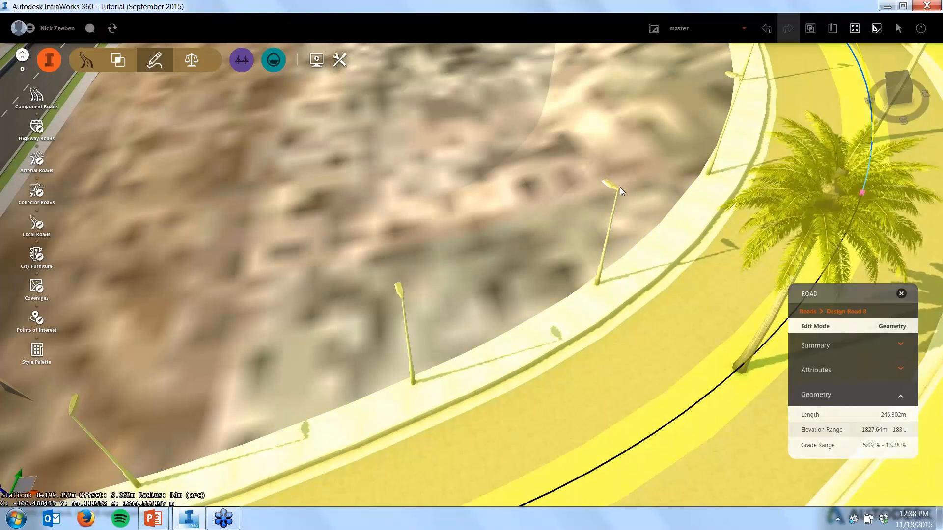
key("Escape")
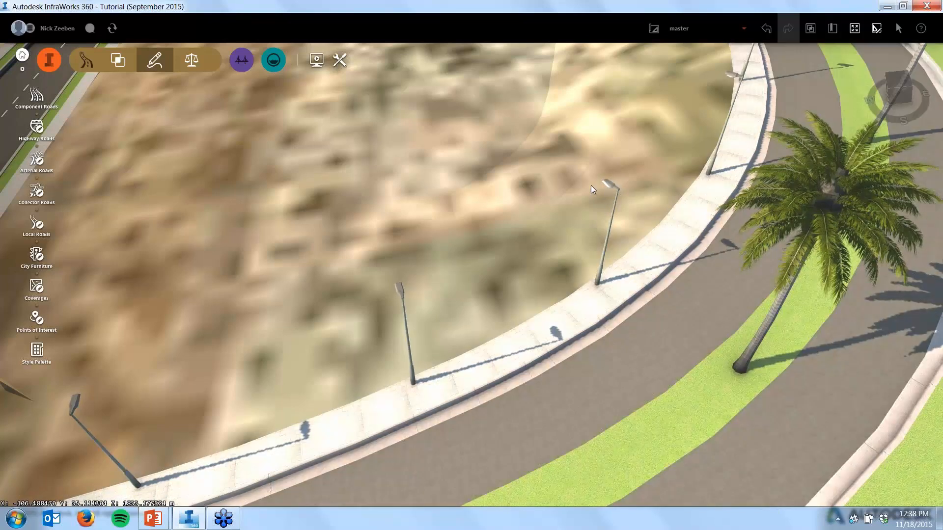
scroll(481, 197, "down", 3)
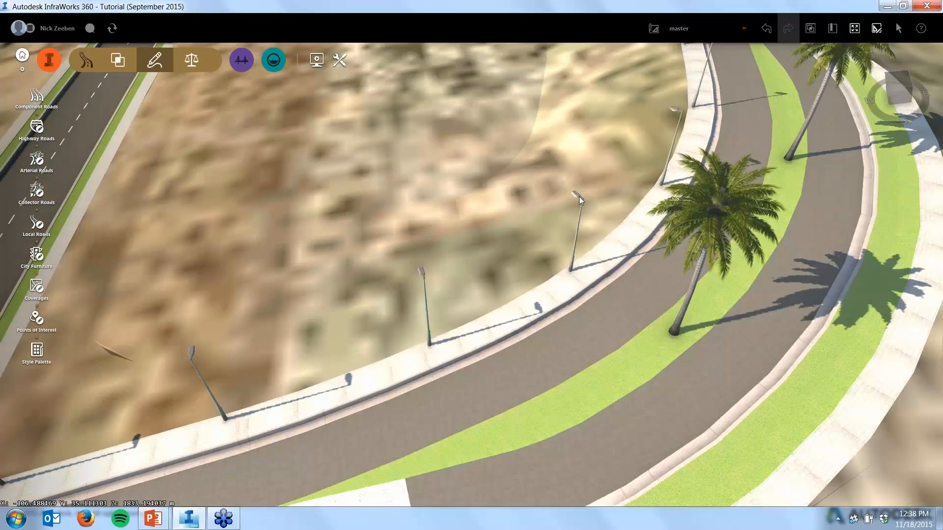
left_click(579, 197)
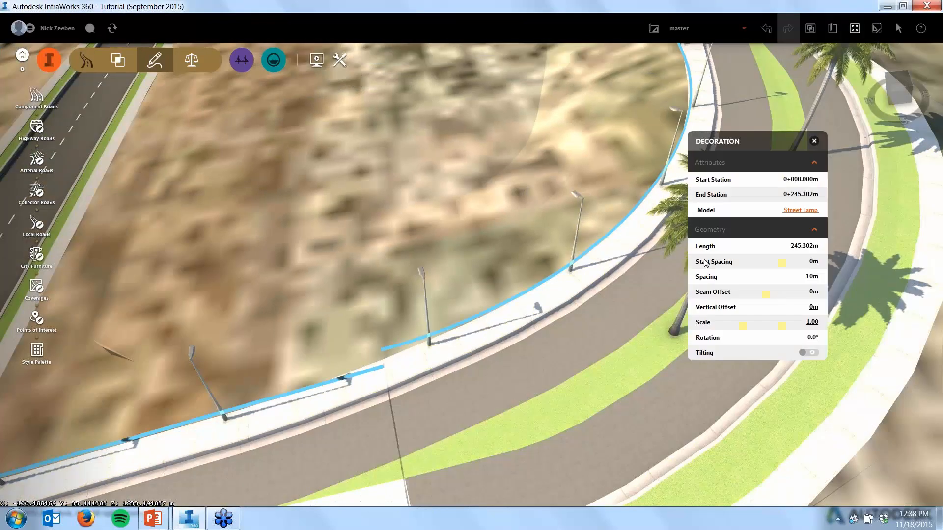
left_click(813, 337)
type("180")
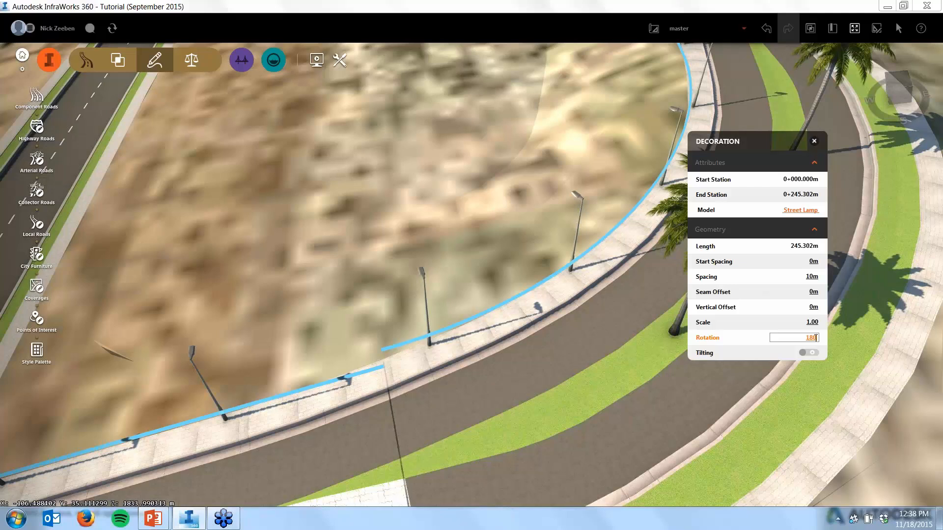
key("Return")
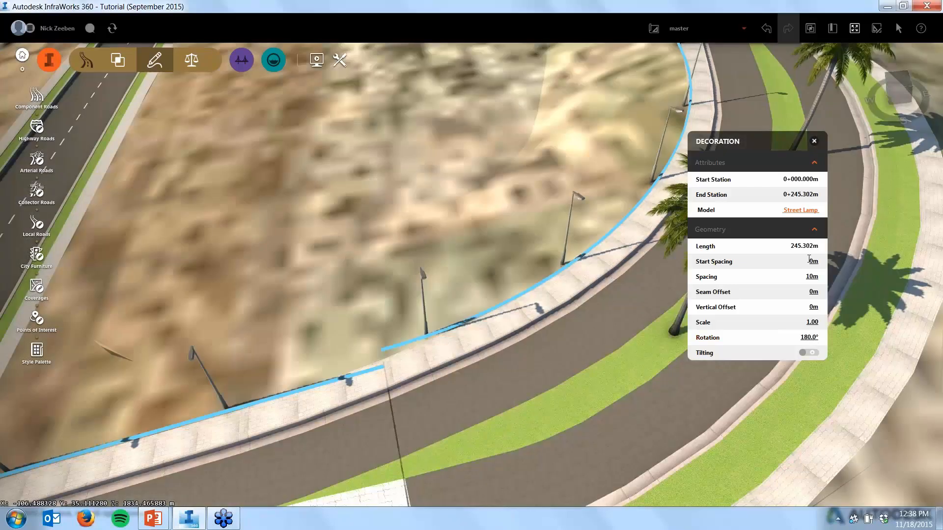
Set the seam offset of the street lamp row to -0.5 m
left_click(814, 291)
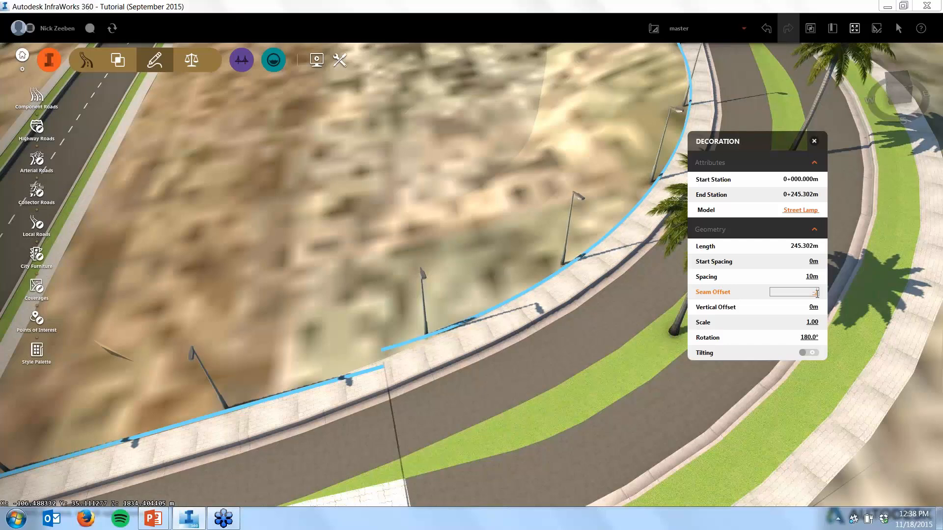
type("-0.5")
key("Return")
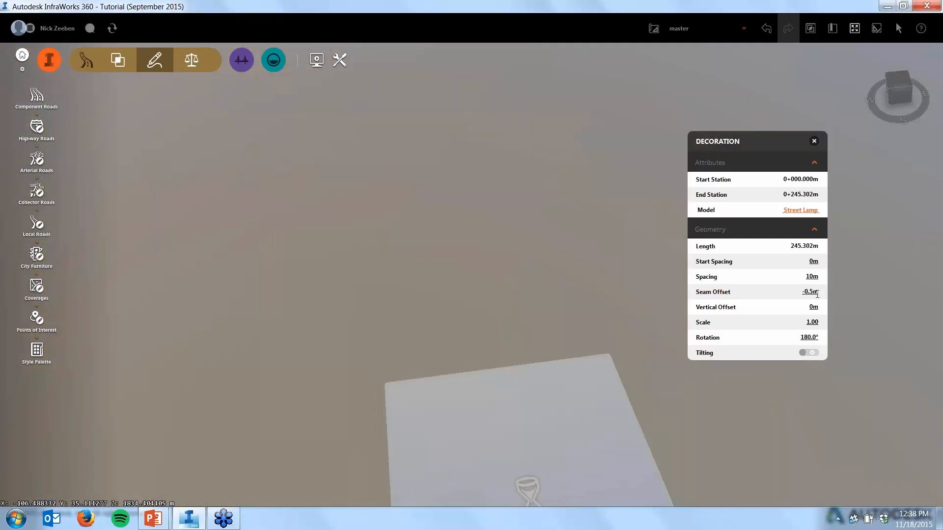
scroll(424, 341, "up", 1)
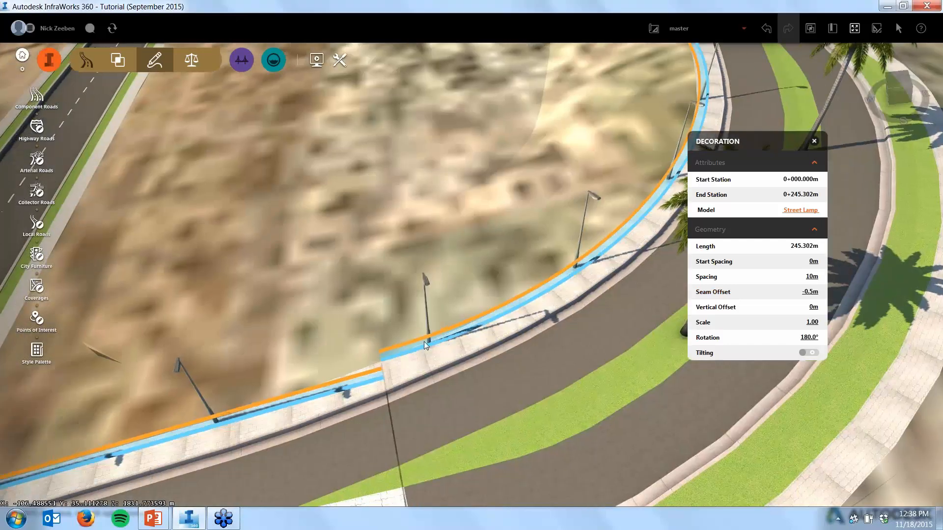
scroll(423, 341, "up", 5)
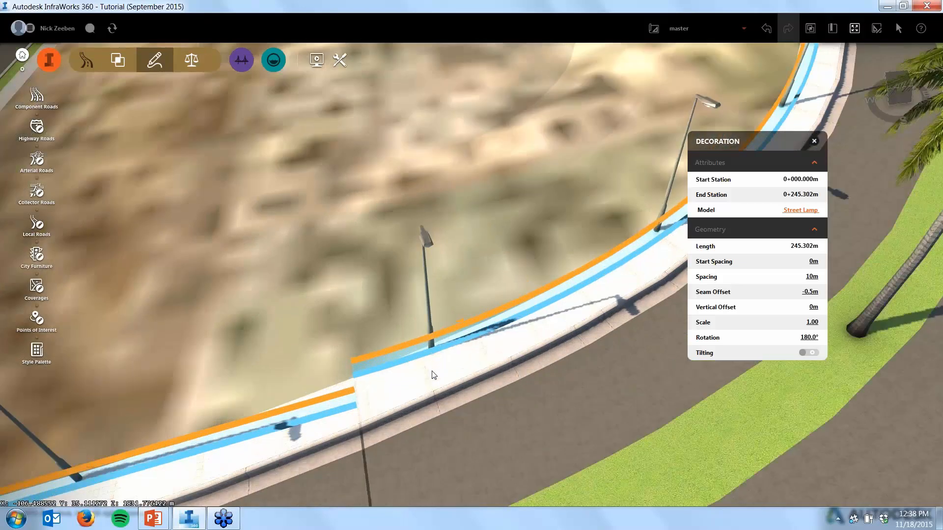
key("Escape")
Examine the lamp placement on the sidewalk up close and along the whole curve from above
scroll(553, 165, "down", 3)
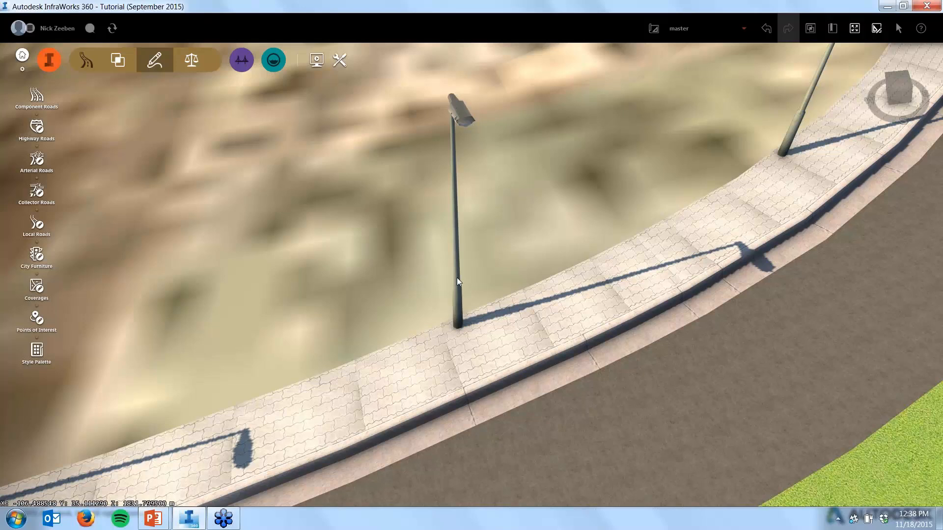
scroll(384, 307, "down", 5)
scroll(340, 313, "down", 3)
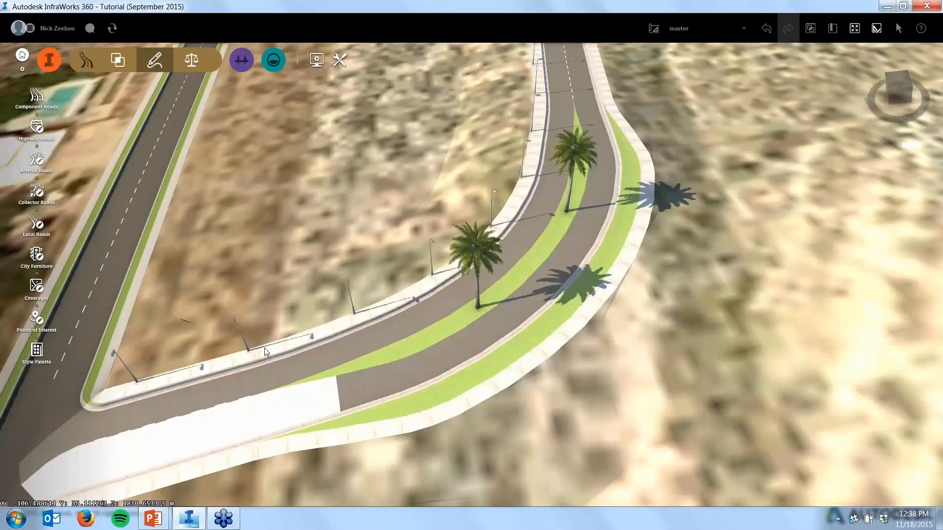
scroll(264, 349, "down", 2)
left_click_drag(600, 299, 485, 210)
scroll(293, 365, "down", 3)
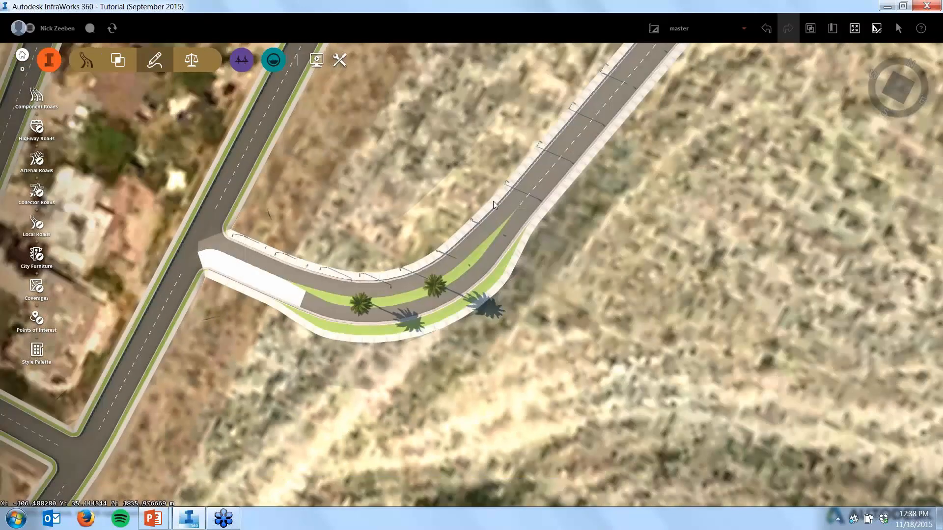
scroll(493, 201, "up", 1)
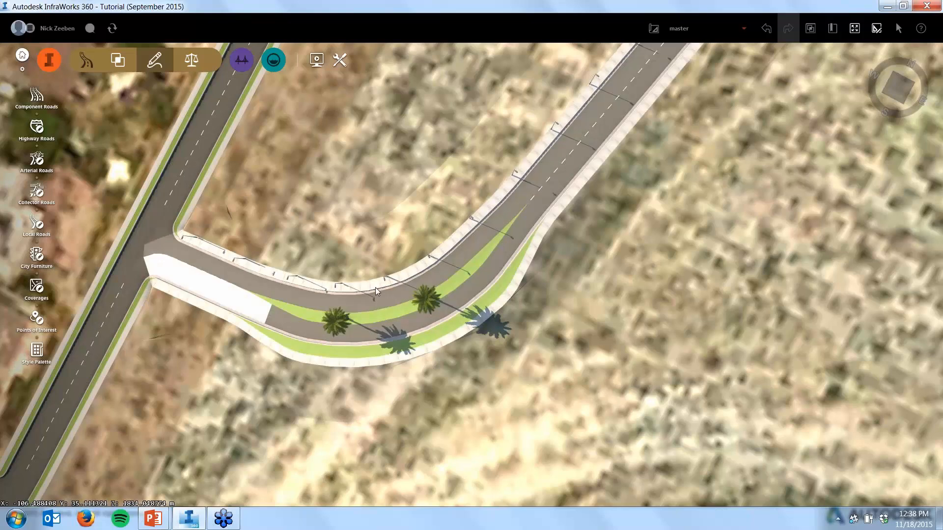
scroll(375, 287, "up", 2)
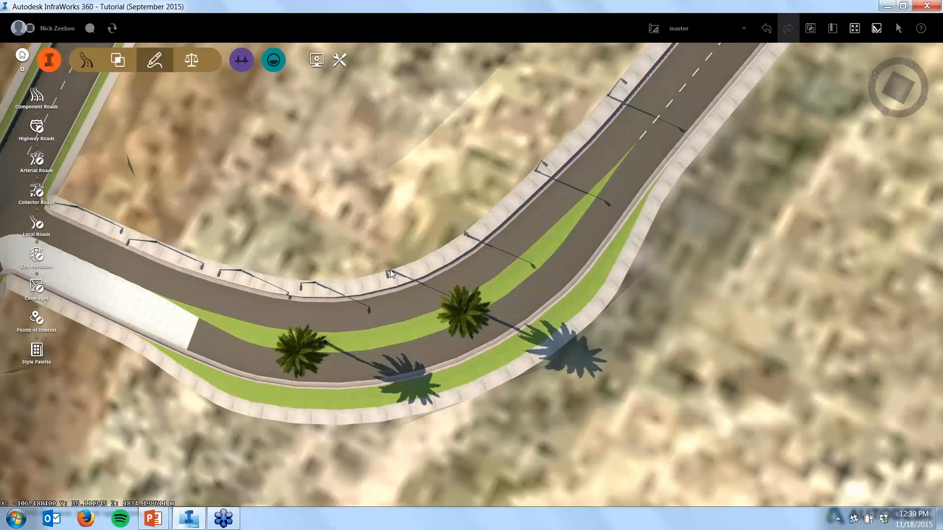
Split the street lamp decoration at about station 175.26 m, near the upper end of the curve
left_click(388, 272)
scroll(391, 275, "up", 3)
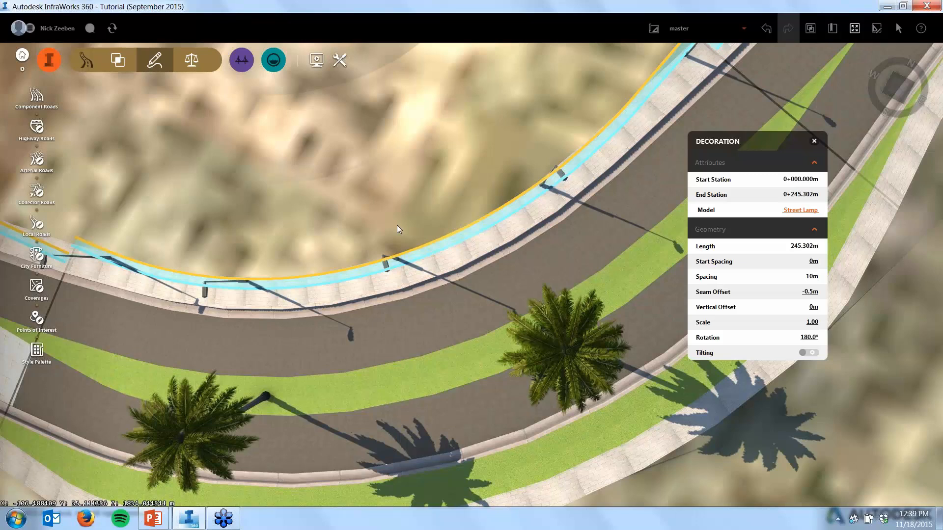
middle_click_drag(398, 226, 424, 209)
right_click(423, 205)
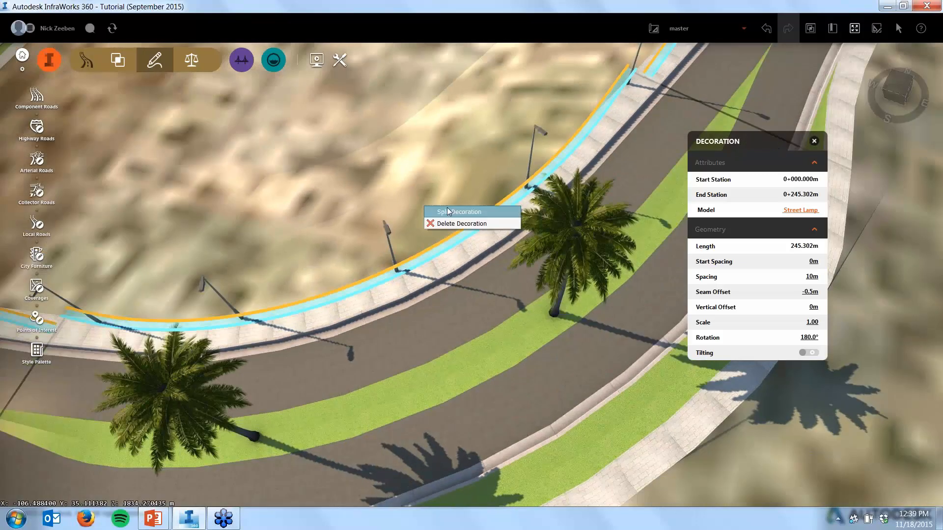
left_click(445, 210)
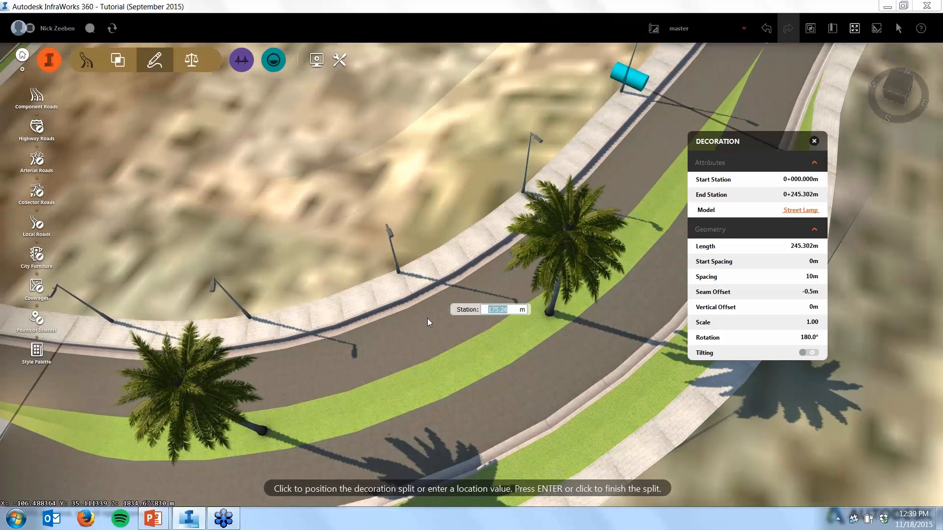
scroll(427, 318, "down", 3)
scroll(395, 328, "down", 3)
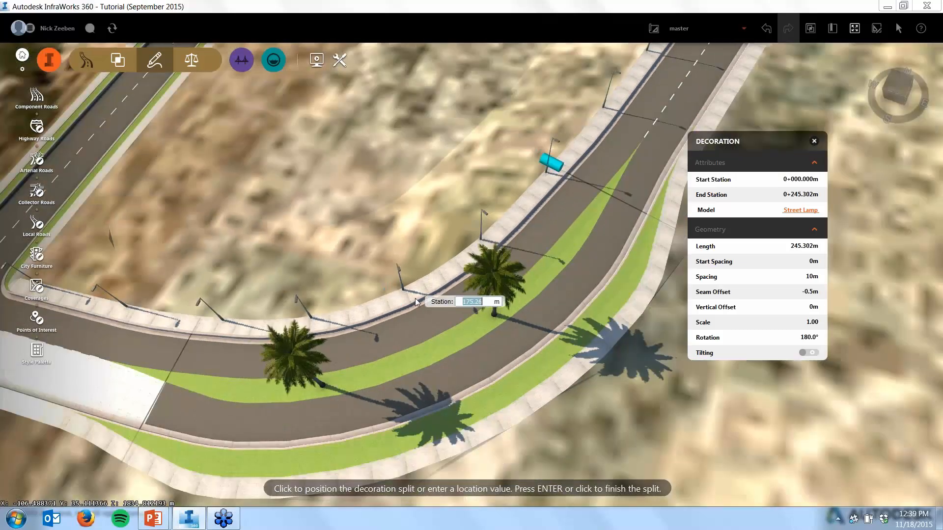
scroll(414, 298, "down", 2)
left_click(511, 203)
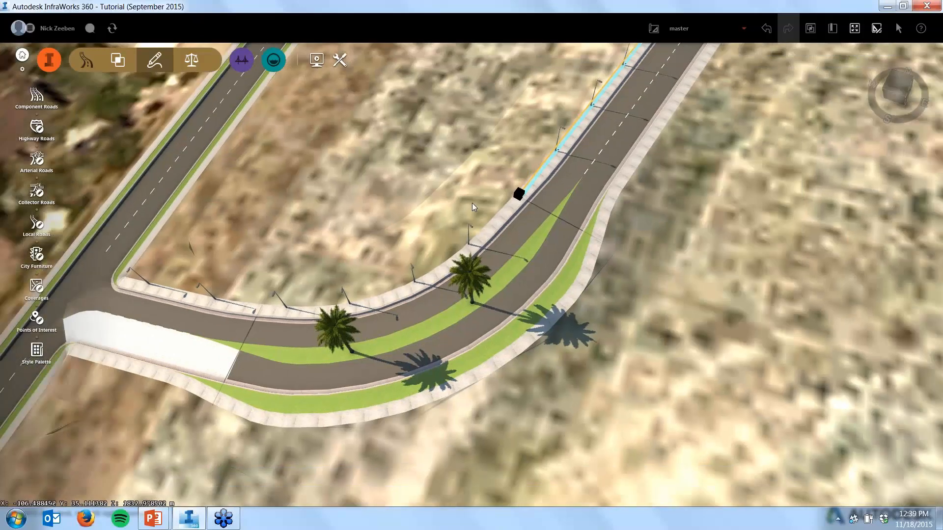
Shorten the first street lamp segment to end at about station 141.46 m, leaving a gap before the curve's lamps
left_click(559, 128)
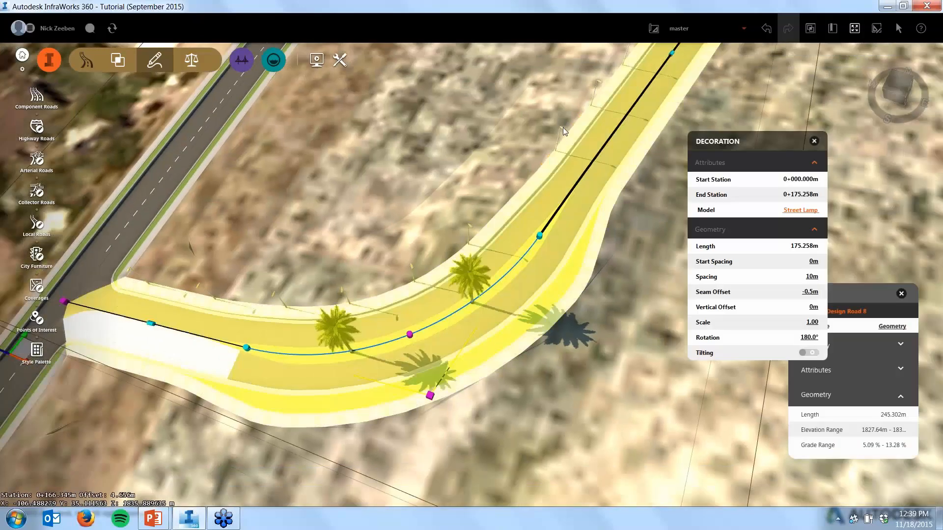
left_click(564, 129)
left_click_drag(518, 192, 588, 109)
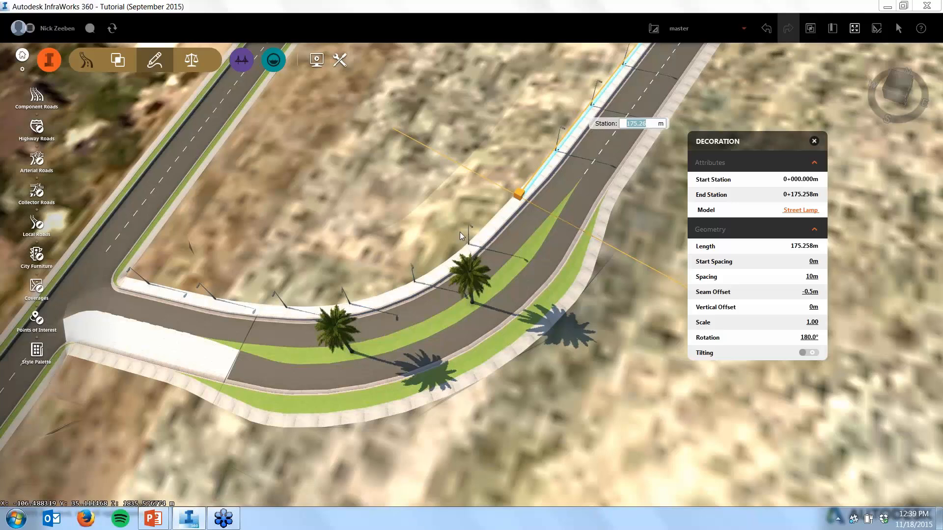
scroll(460, 236, "down", 1)
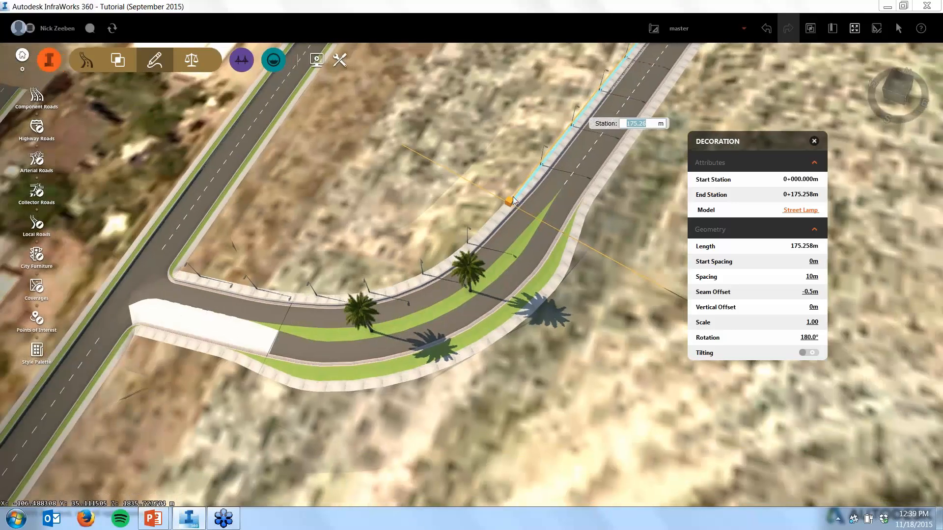
left_click_drag(509, 201, 576, 143)
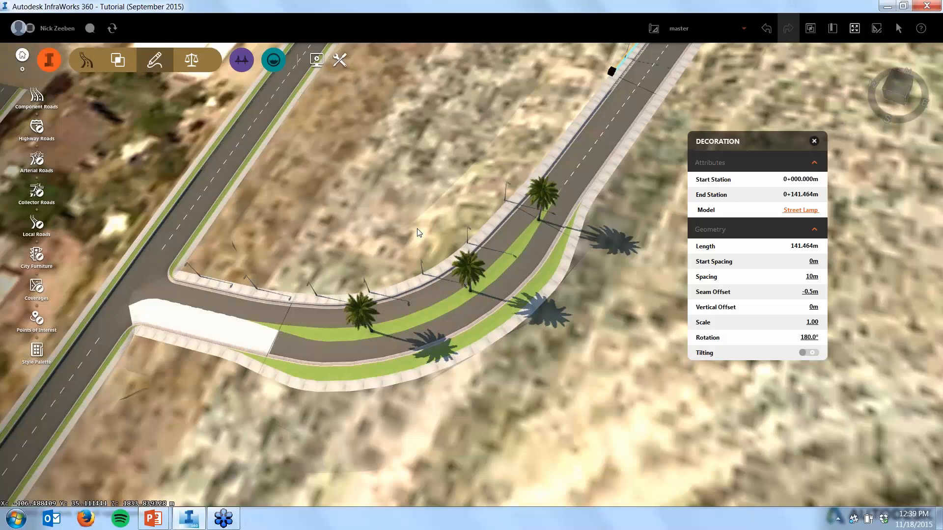
Examine the gap between the two street lamp segments and the palm tree row from several angles
scroll(418, 232, "down", 1)
left_click(191, 312)
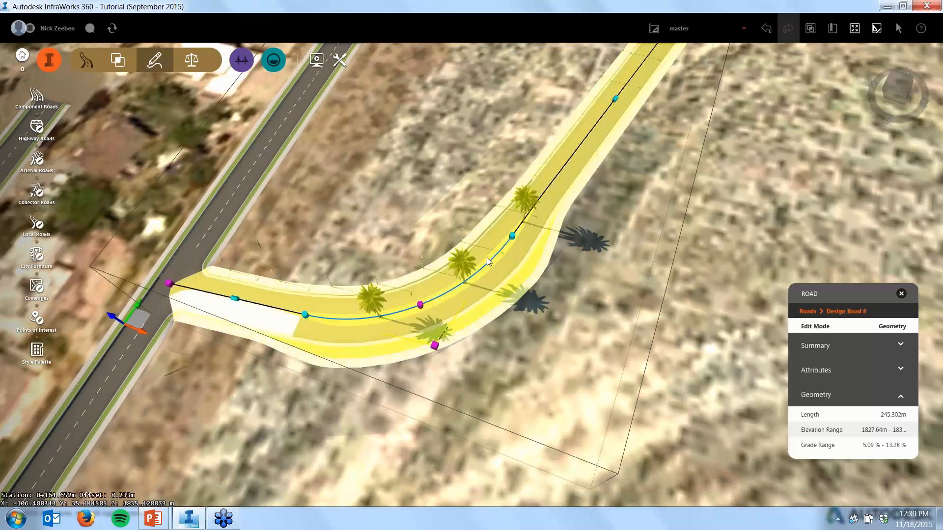
scroll(186, 312, "down", 1)
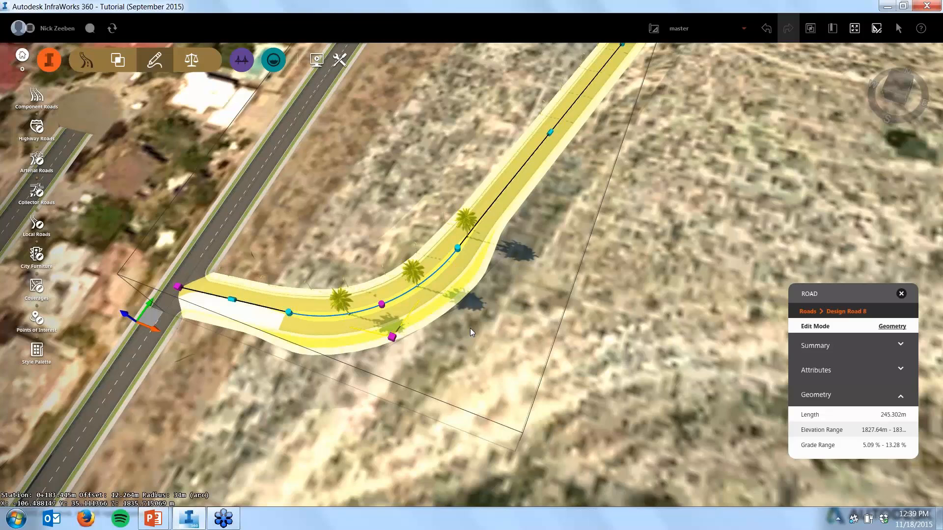
left_click_drag(470, 328, 381, 353)
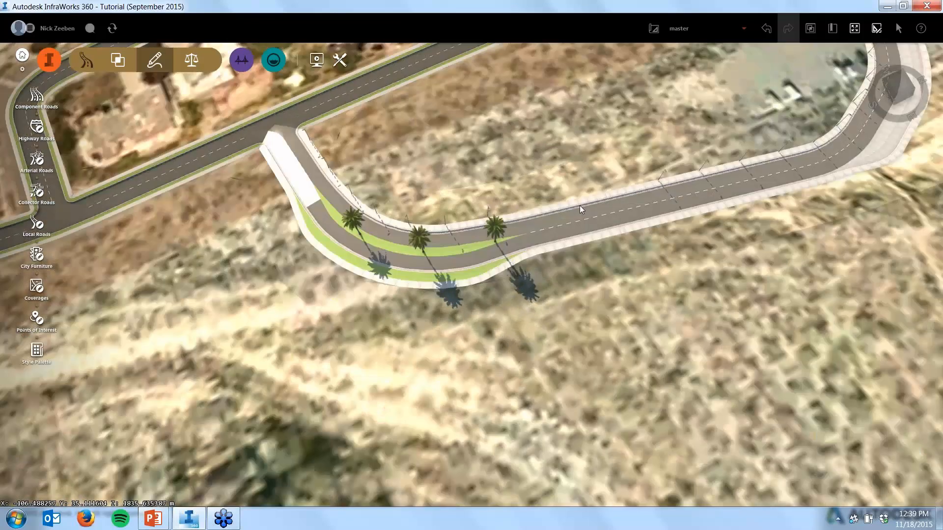
left_click_drag(580, 206, 490, 261)
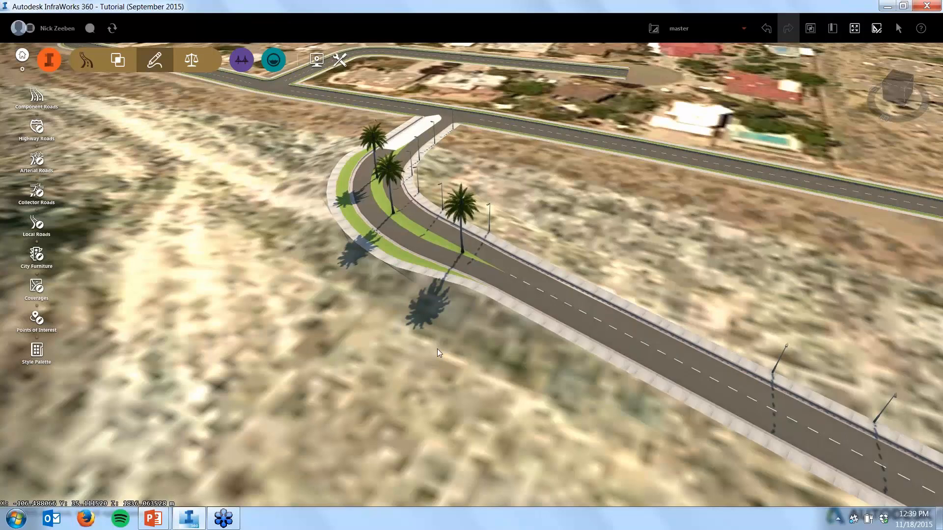
scroll(437, 349, "down", 1)
middle_click_drag(437, 348, 562, 169, "shift")
Move the decorated road's junction end along the adjoining road, making the decorated road about 256 m long
left_click(559, 169)
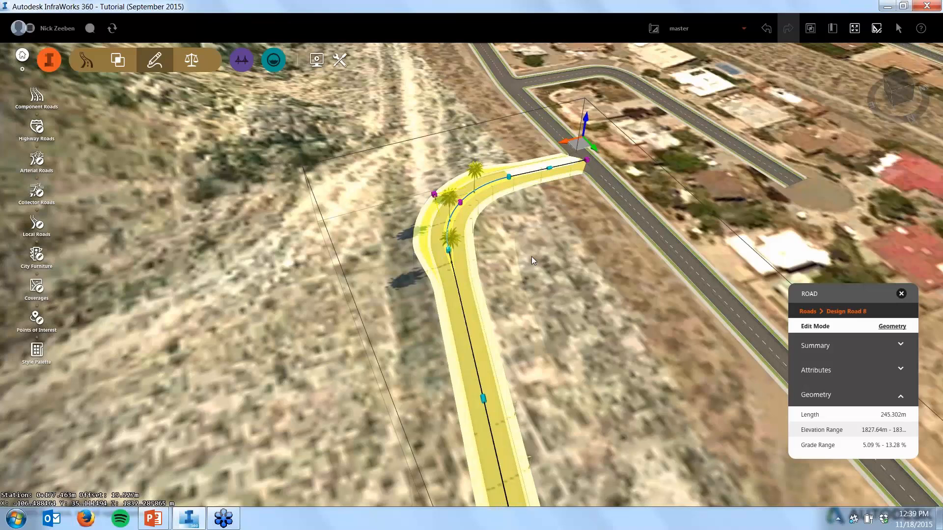
middle_click_drag(531, 257, 498, 327, "shift")
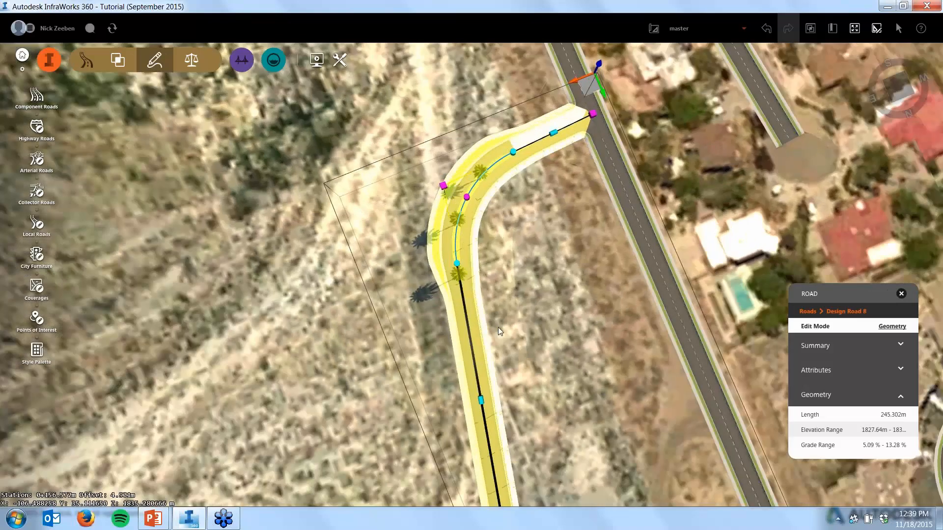
scroll(497, 327, "down", 1)
left_click_drag(590, 120, 564, 64)
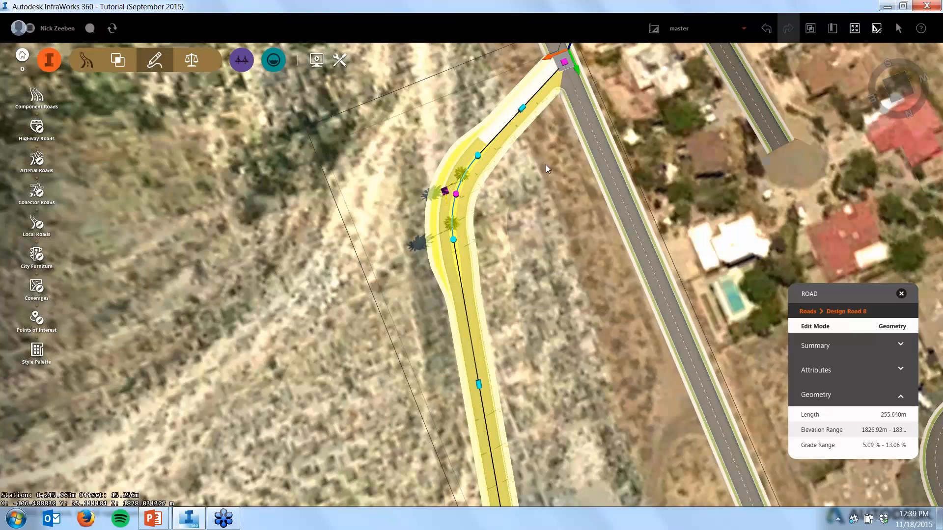
left_click(529, 226)
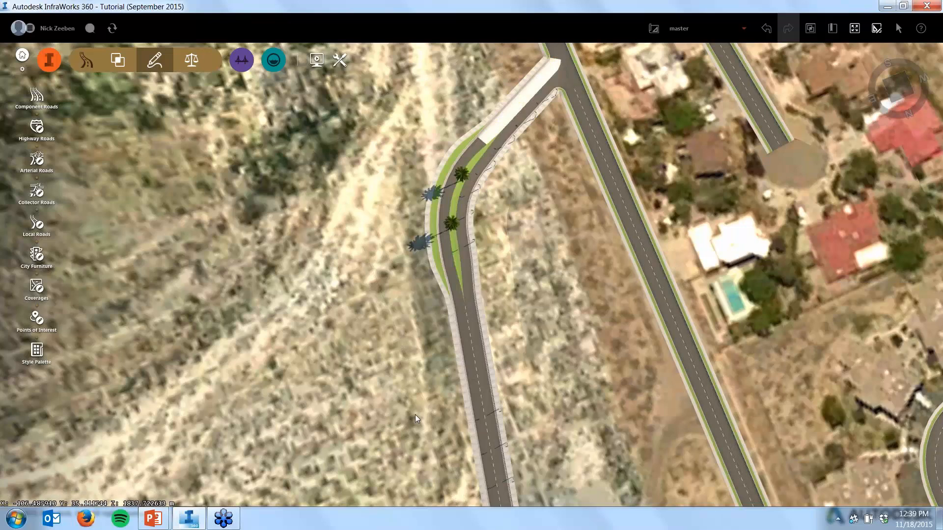
Examine the decorated road's lamps, palms and curve from a low side angle and from above
scroll(456, 423, "up", 1)
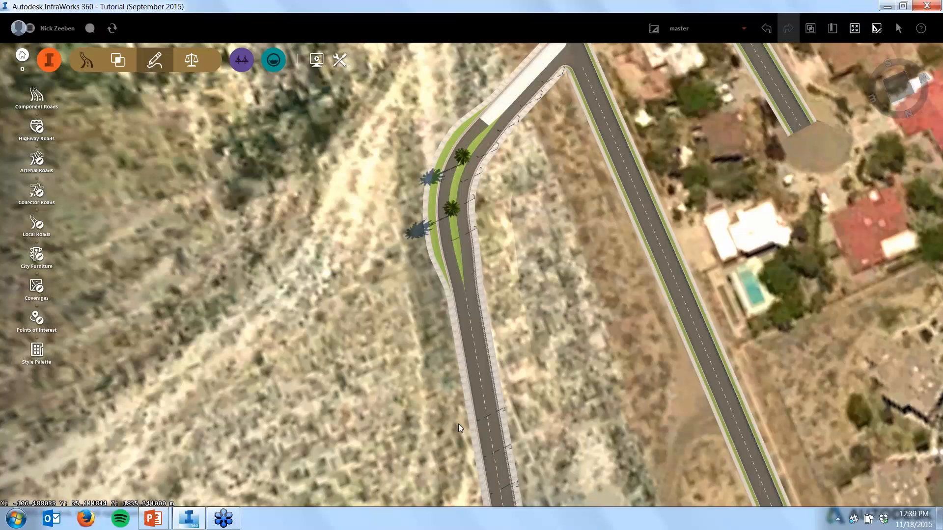
scroll(458, 423, "up", 5)
left_click_drag(405, 420, 540, 285)
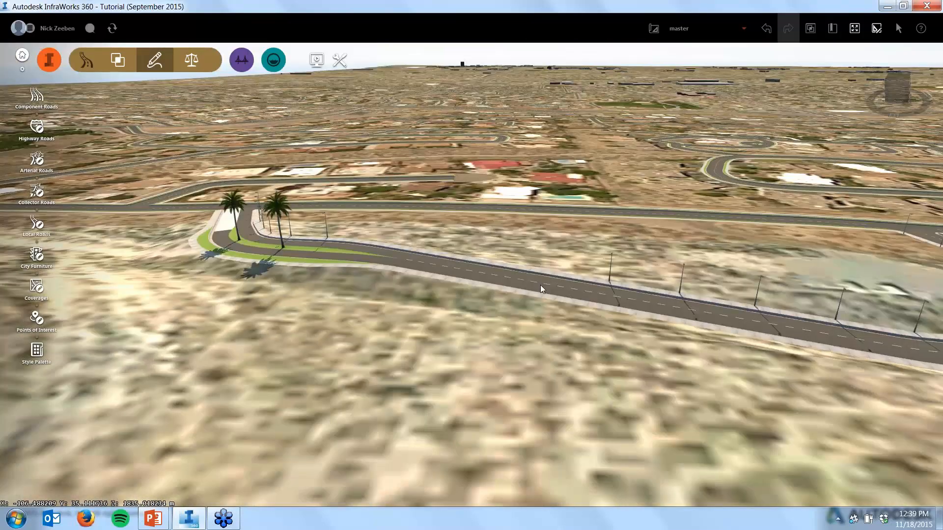
scroll(695, 269, "up", 1)
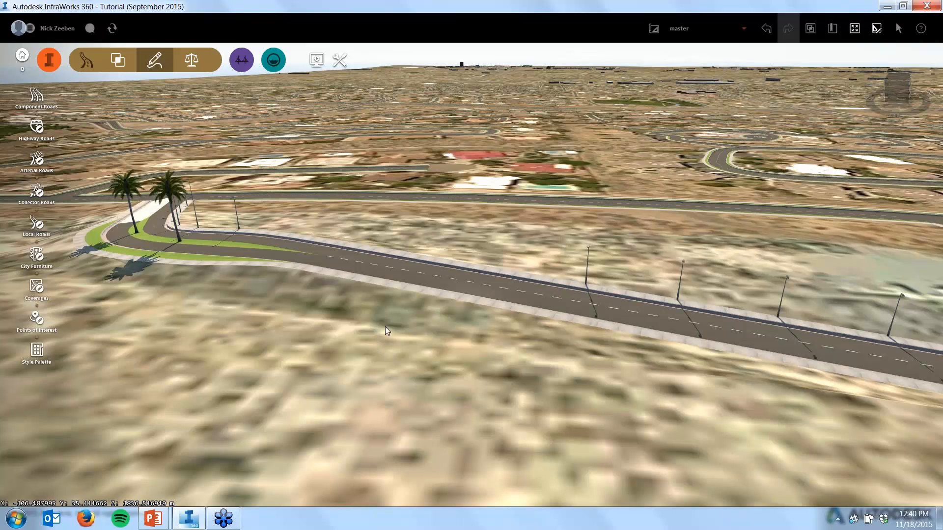
scroll(368, 326, "down", 2)
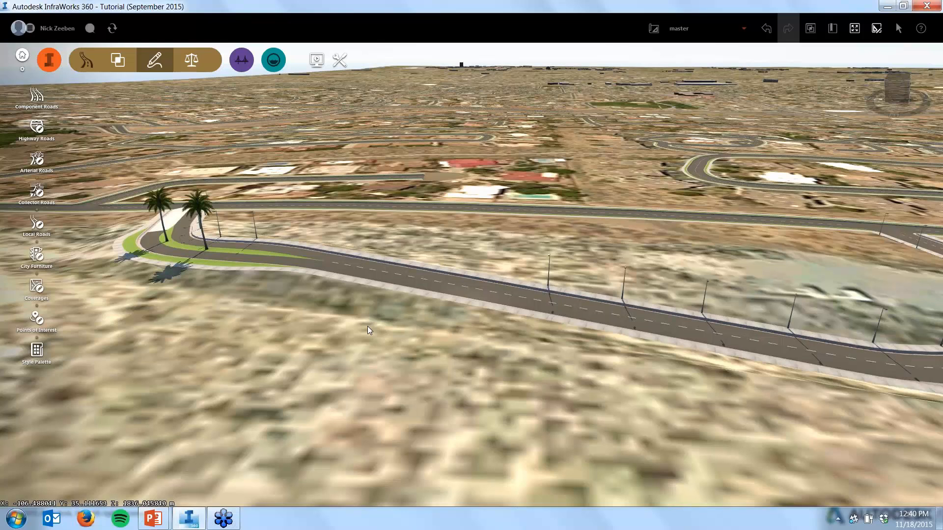
scroll(368, 326, "down", 1)
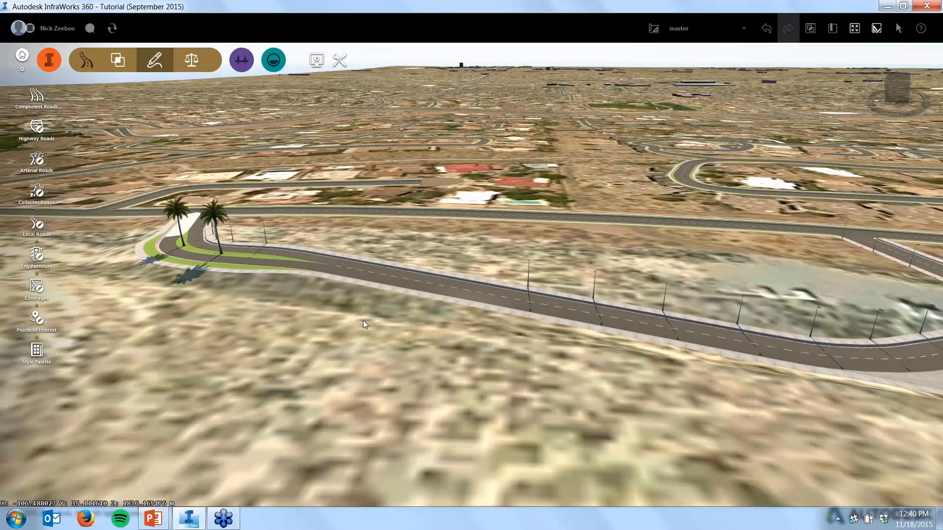
scroll(363, 324, "down", 2)
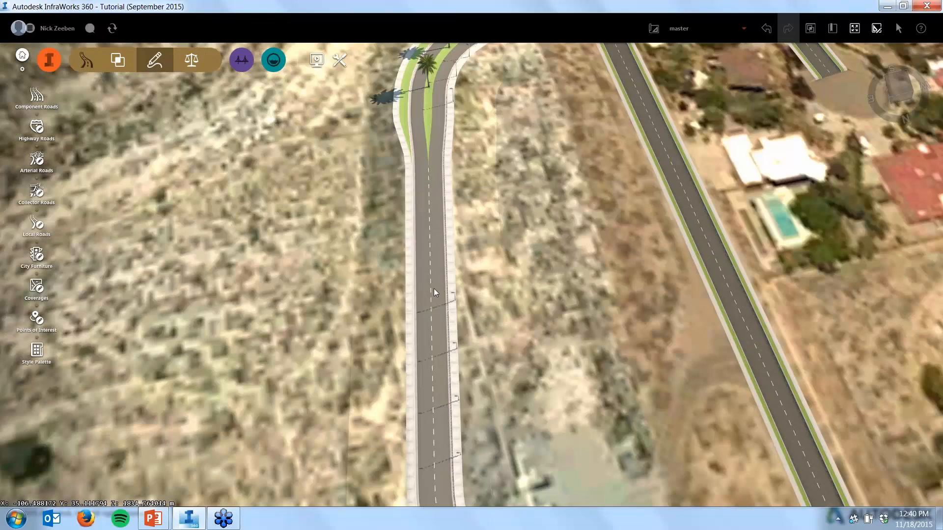
scroll(434, 289, "up", 4)
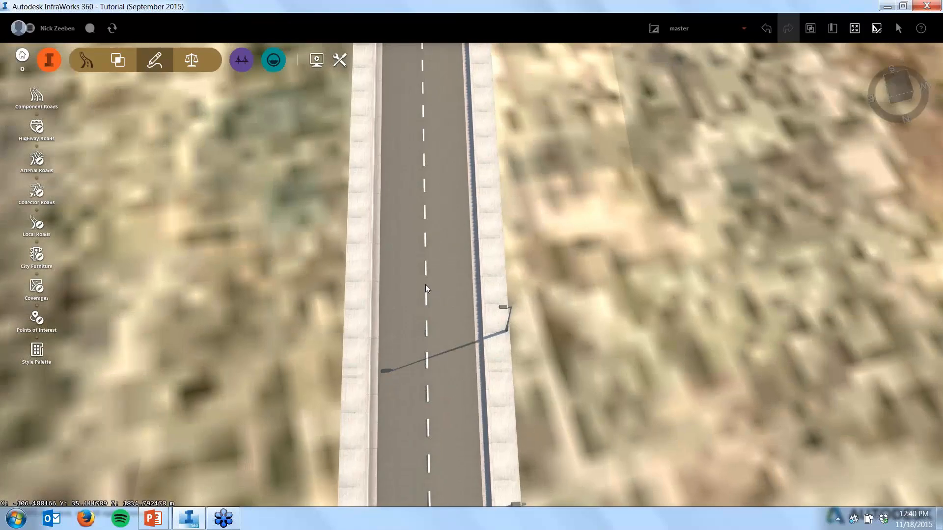
scroll(425, 284, "up", 3)
left_click(433, 276)
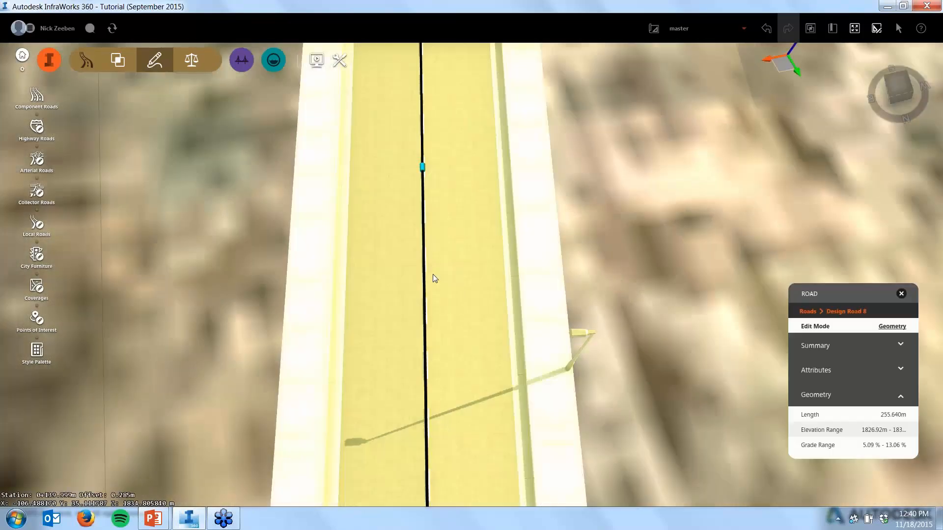
key("Escape")
scroll(420, 328, "down", 5)
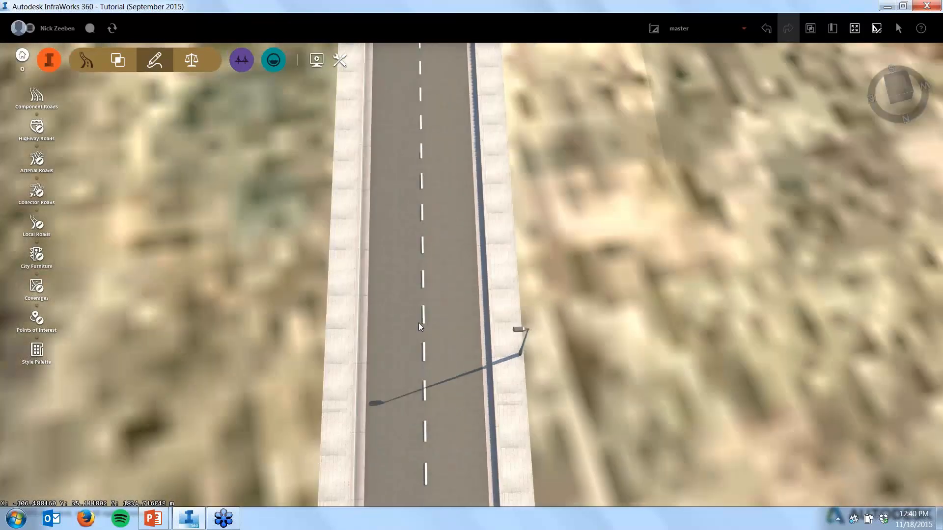
Examine the component properties of both lanes on the straight section just below the curve
scroll(418, 325, "down", 2)
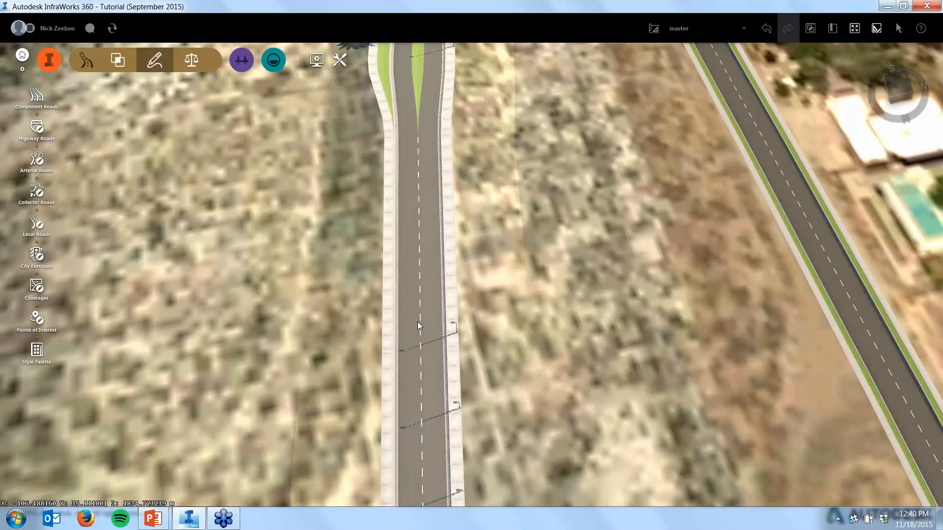
scroll(451, 304, "up", 1)
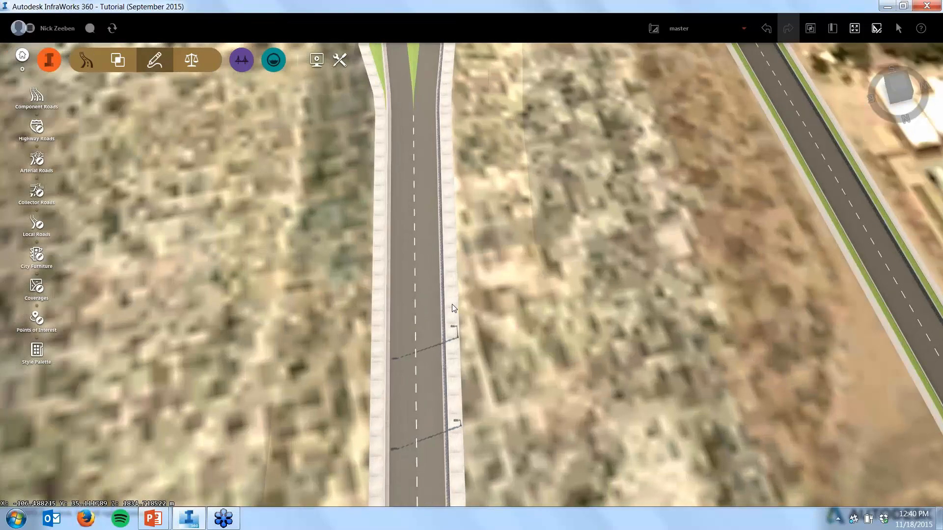
scroll(440, 301, "up", 5)
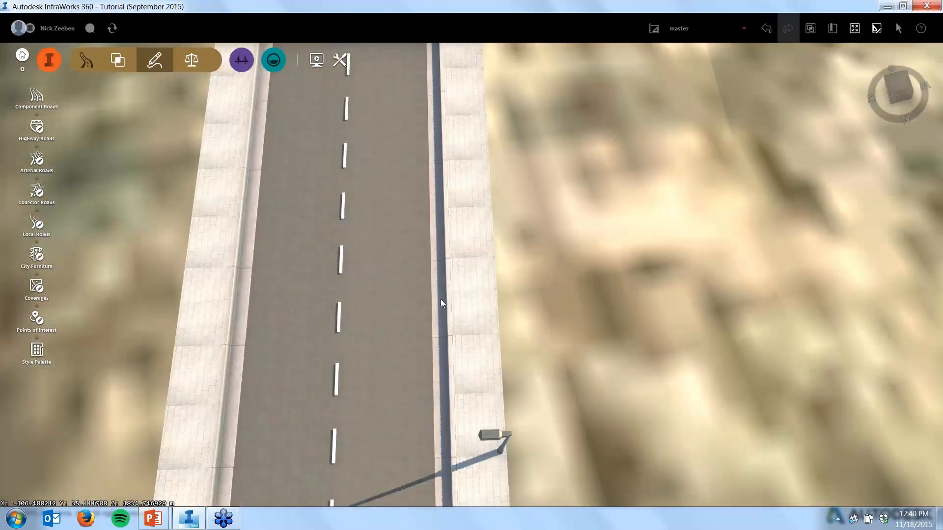
left_click(441, 300)
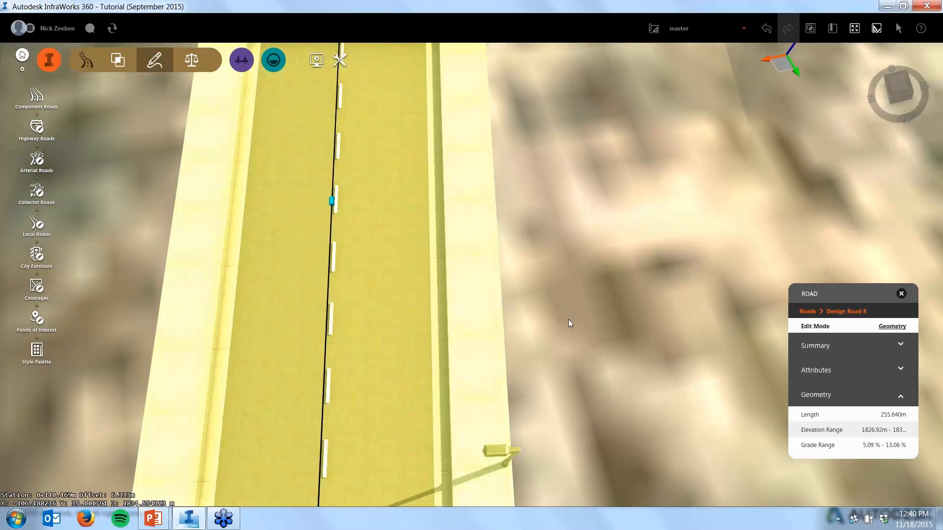
scroll(569, 319, "down", 4)
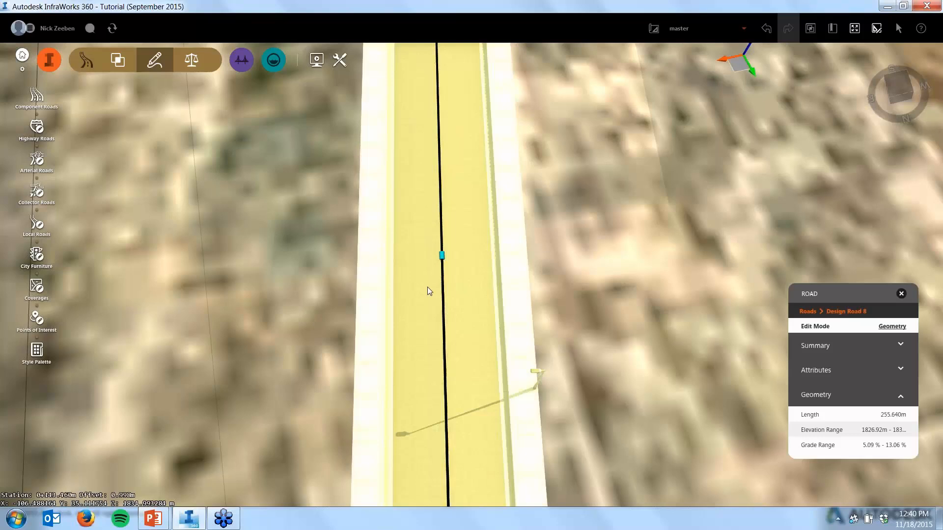
left_click(420, 271)
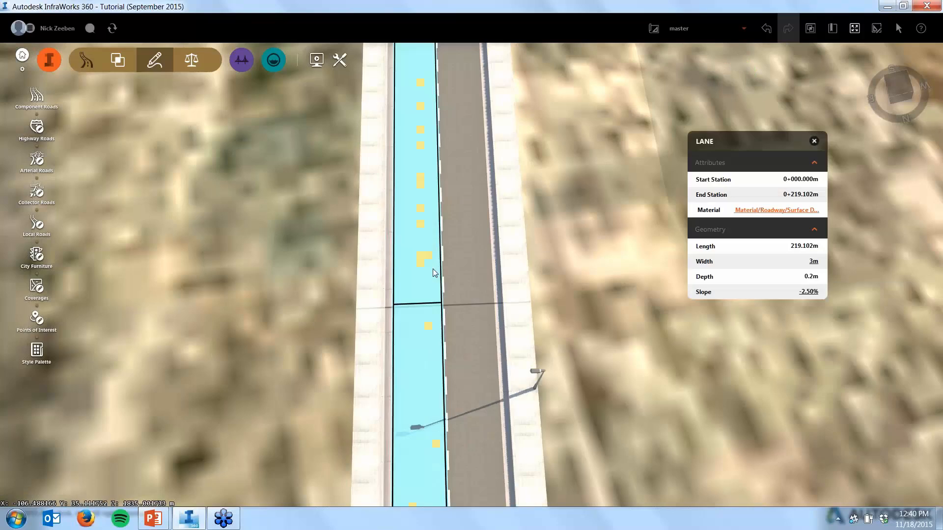
left_click(479, 249)
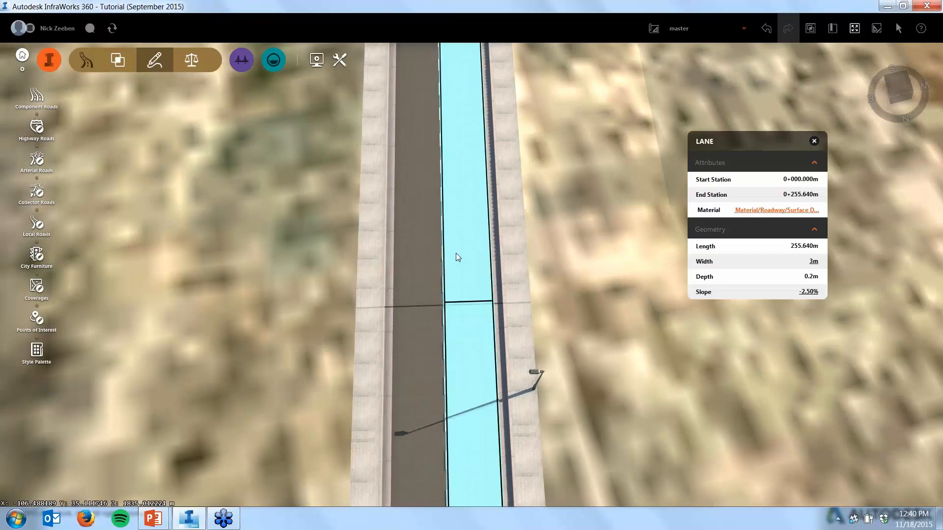
Insert the custom White Stripe component between the two lanes, starting at station 141.46 m on the straight section
left_click(455, 252)
right_click(454, 252)
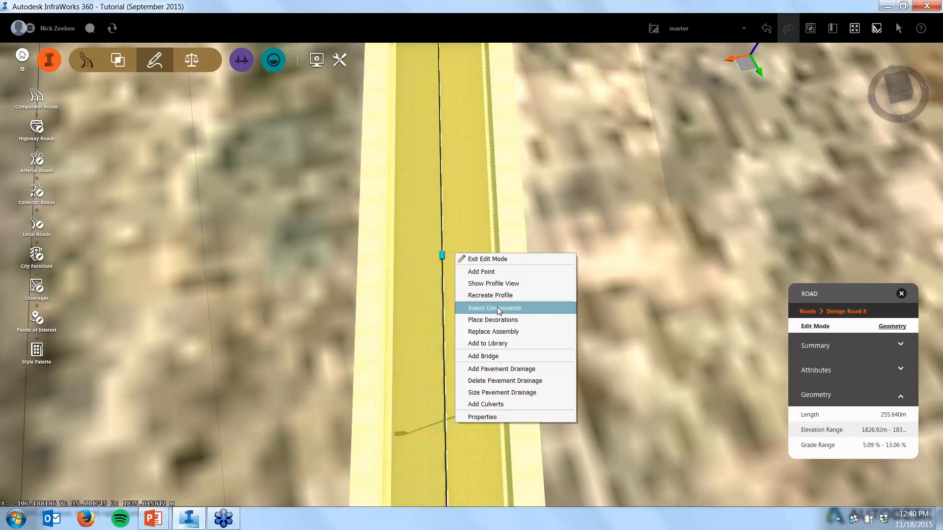
left_click(498, 308)
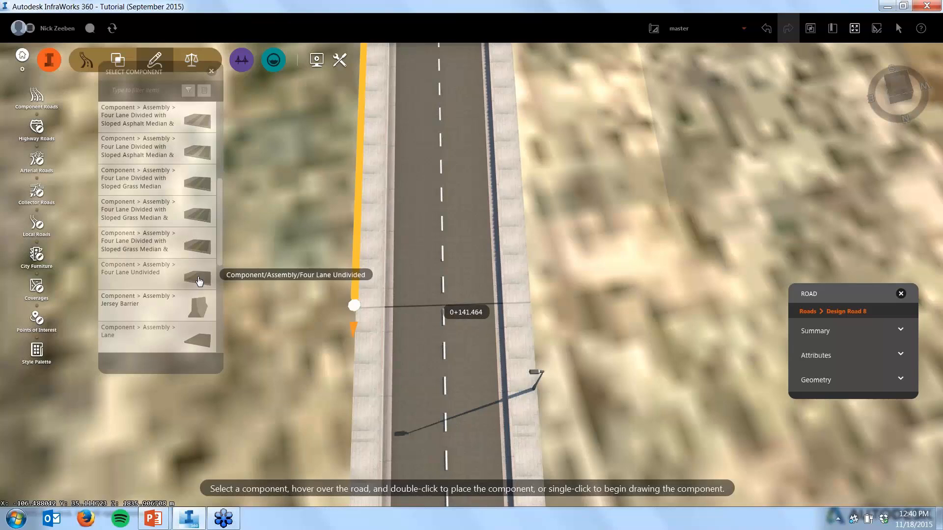
scroll(199, 281, "down", 2)
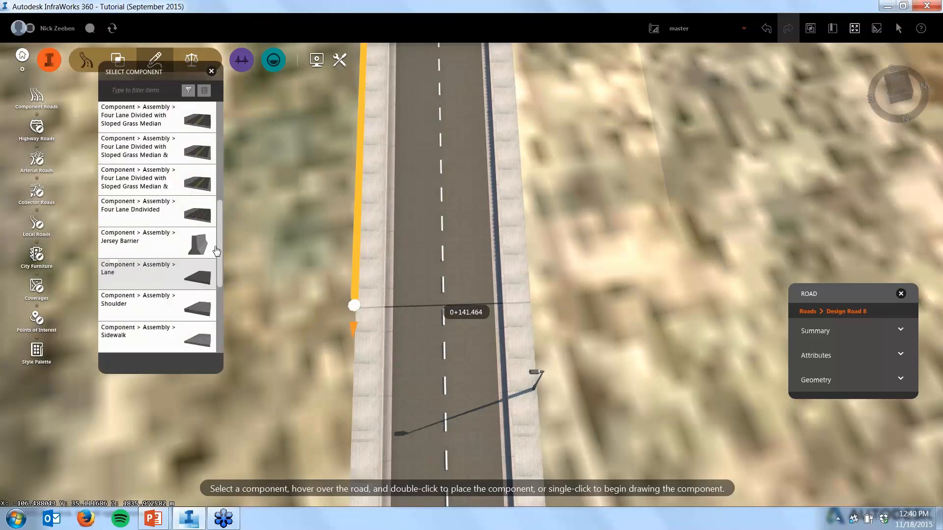
scroll(217, 252, "down", 3)
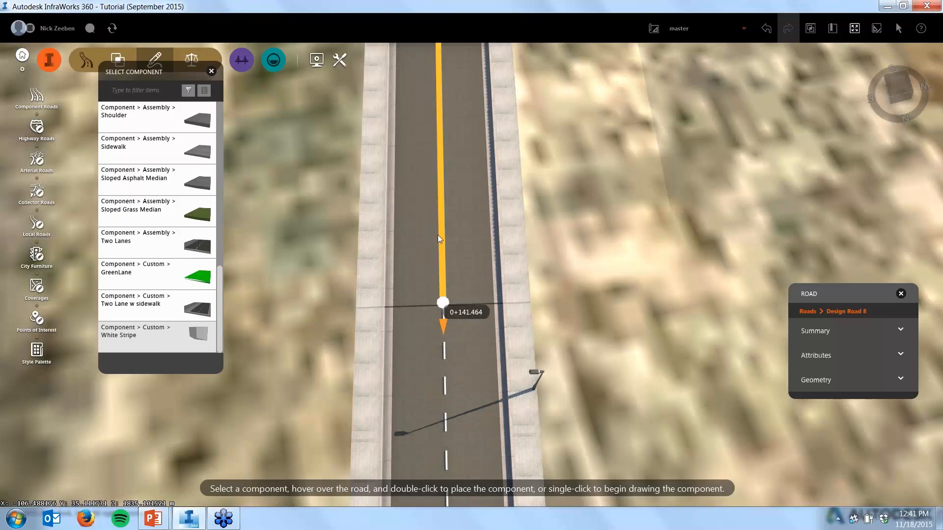
left_click(438, 236)
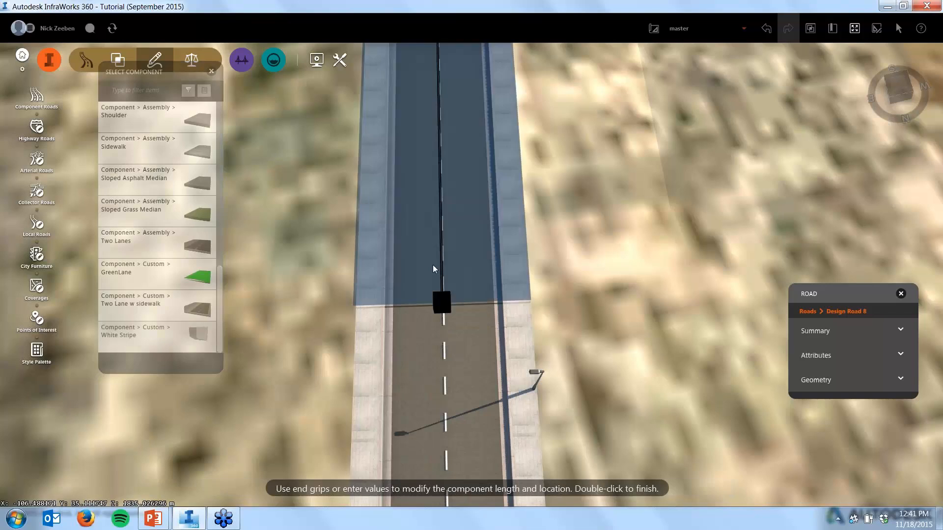
Extend the white stripe's upper end by aligning it to the end of the road
scroll(433, 267, "down", 3)
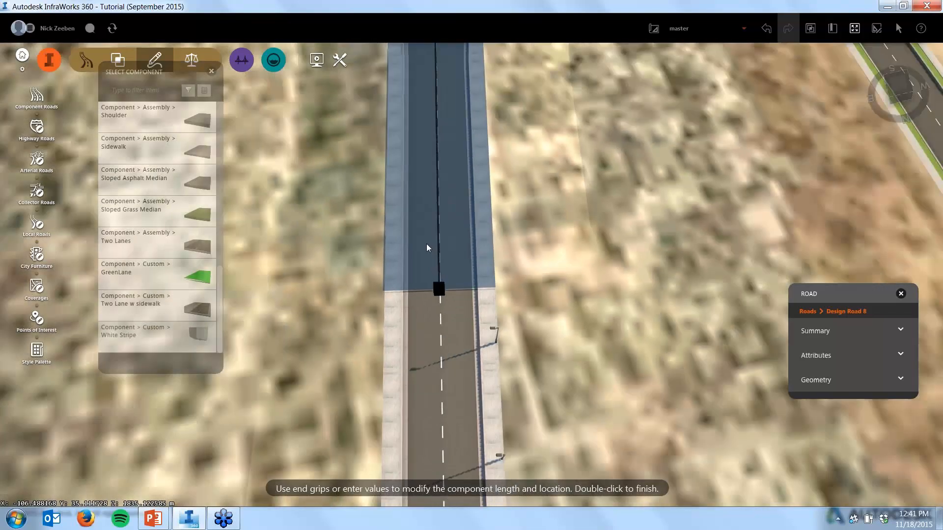
scroll(426, 243, "down", 3)
scroll(430, 243, "down", 1)
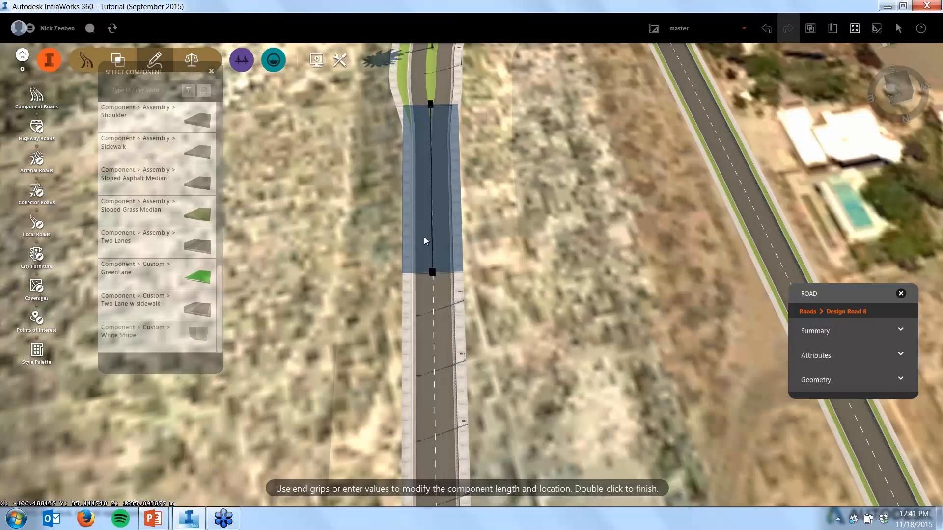
left_click(430, 104)
left_click(641, 113)
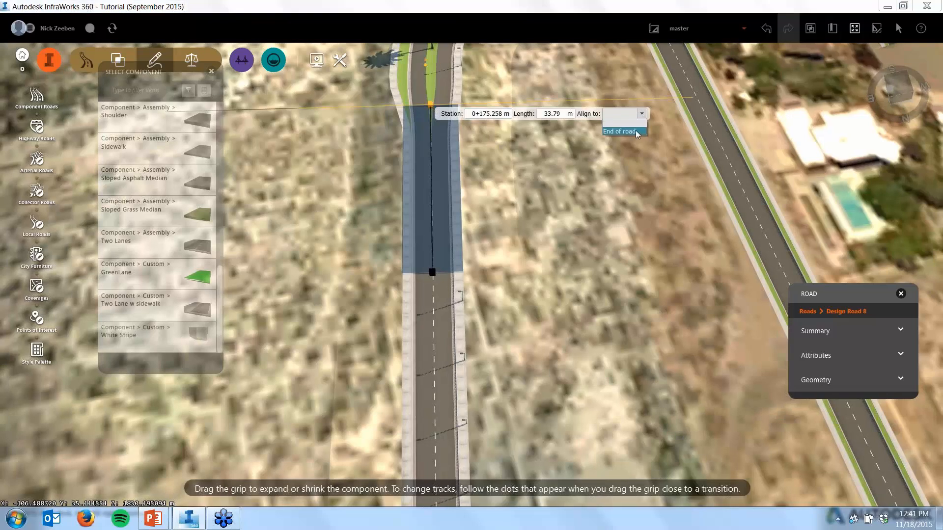
left_click(635, 130)
Align the white stripe's lower end to the start of the road and finish inserting it
left_click(432, 272)
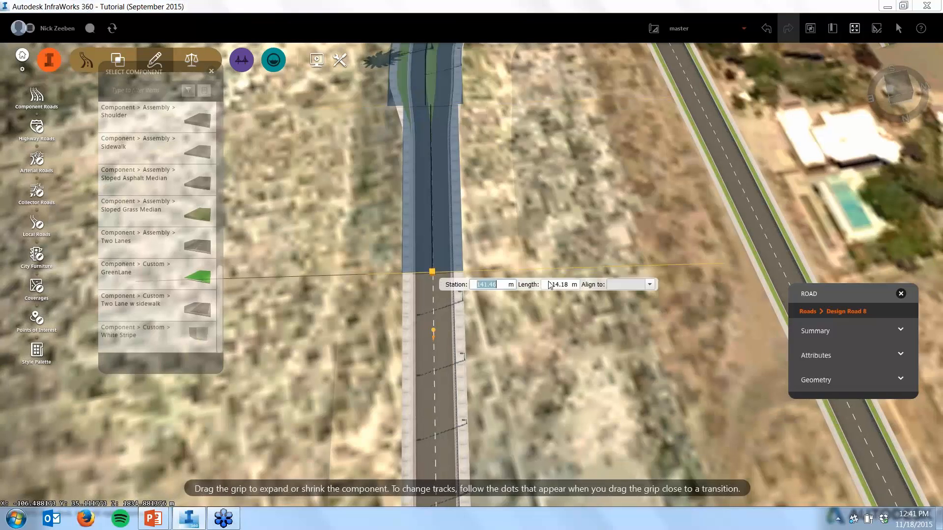
left_click(650, 285)
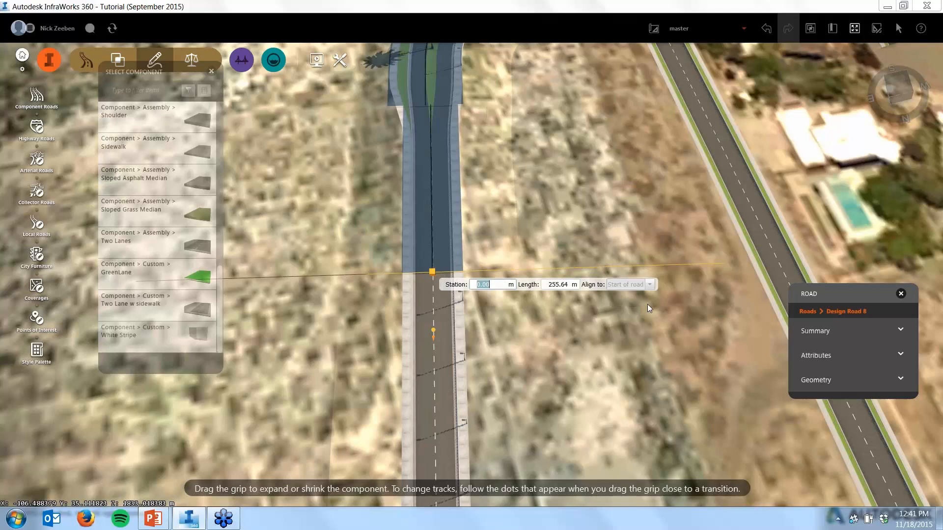
left_click(647, 304)
right_click(617, 199)
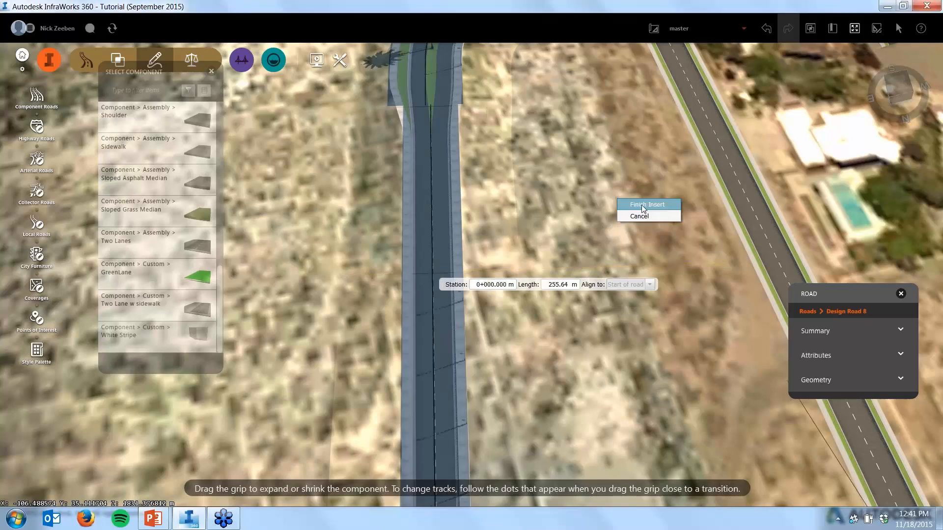
left_click(641, 205)
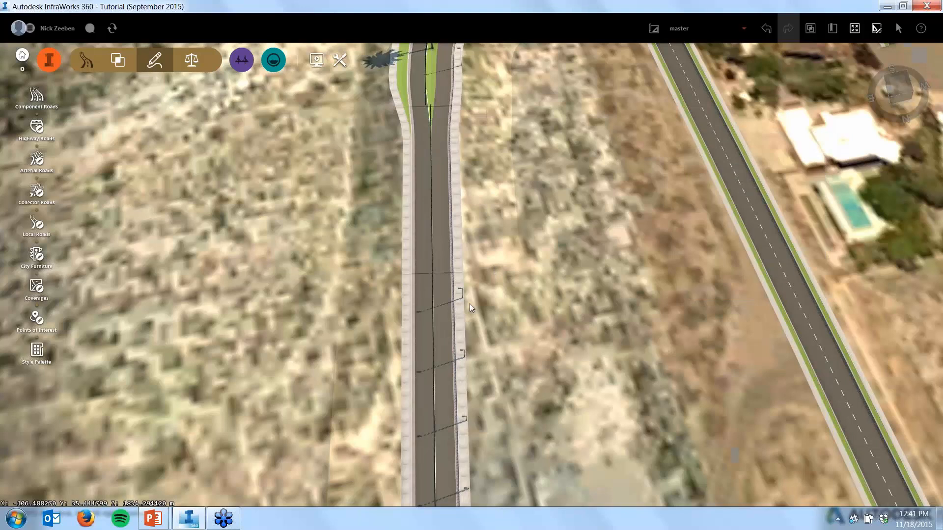
key("Escape")
Change the centre stripe's material from the Material/Colors catalog to Yellow
scroll(446, 371, "up", 1)
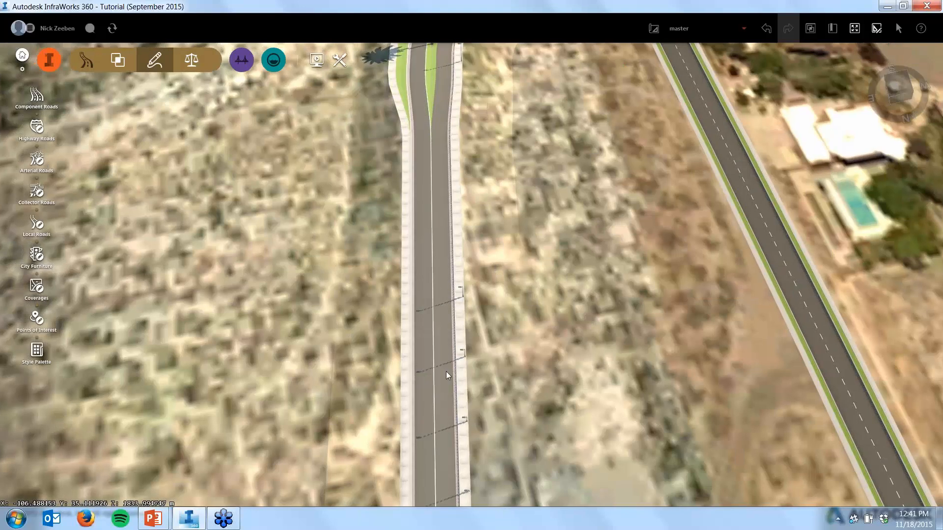
scroll(447, 375, "up", 6)
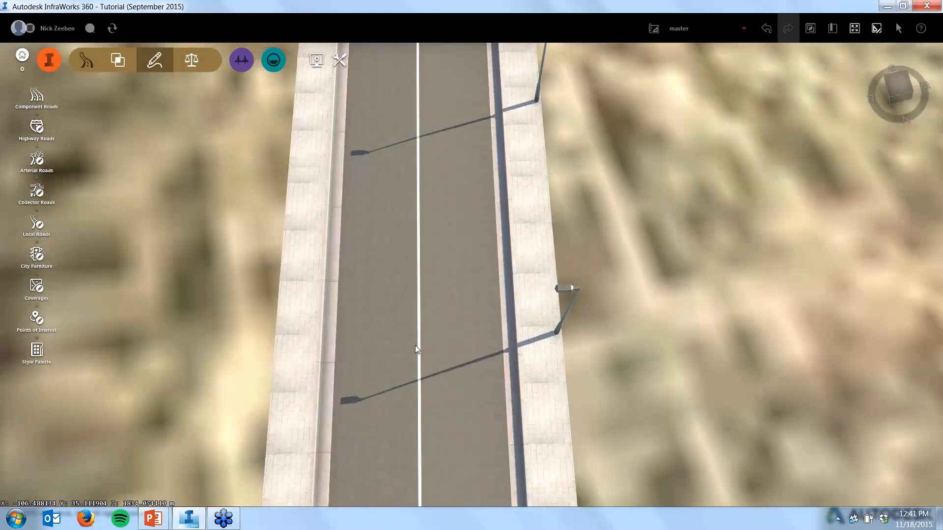
scroll(418, 339, "up", 1)
left_click(421, 297)
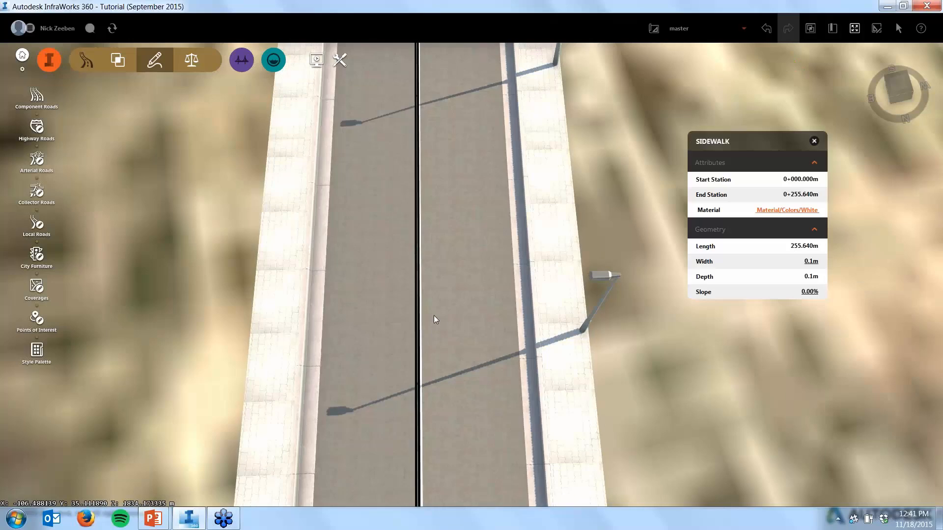
left_click(788, 210)
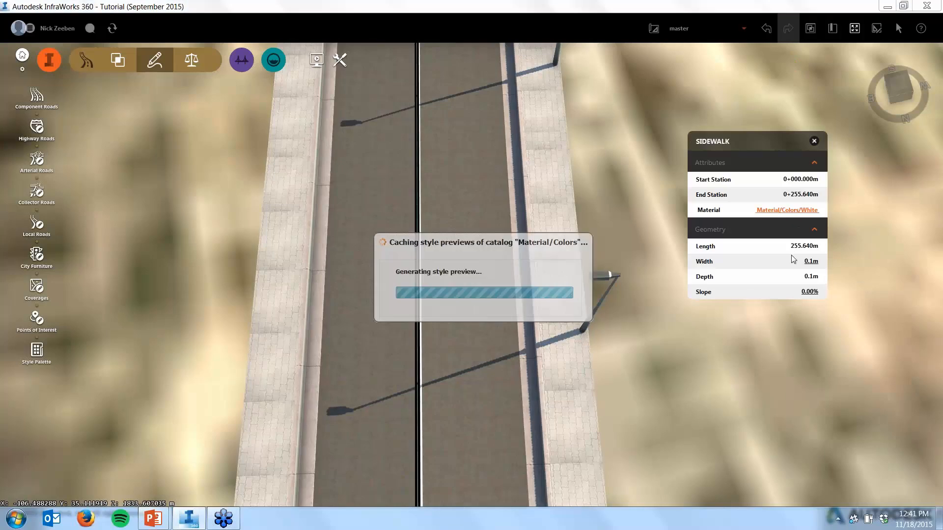
left_click(396, 289)
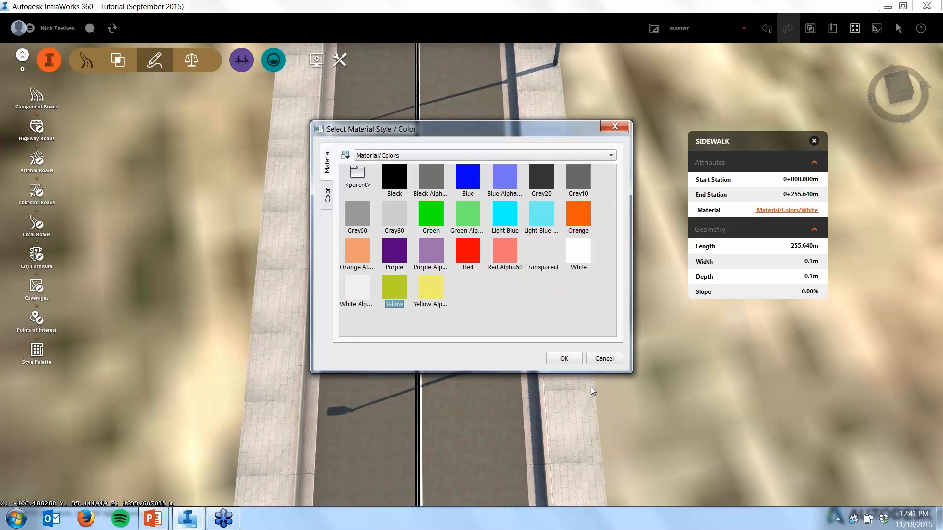
left_click(565, 359)
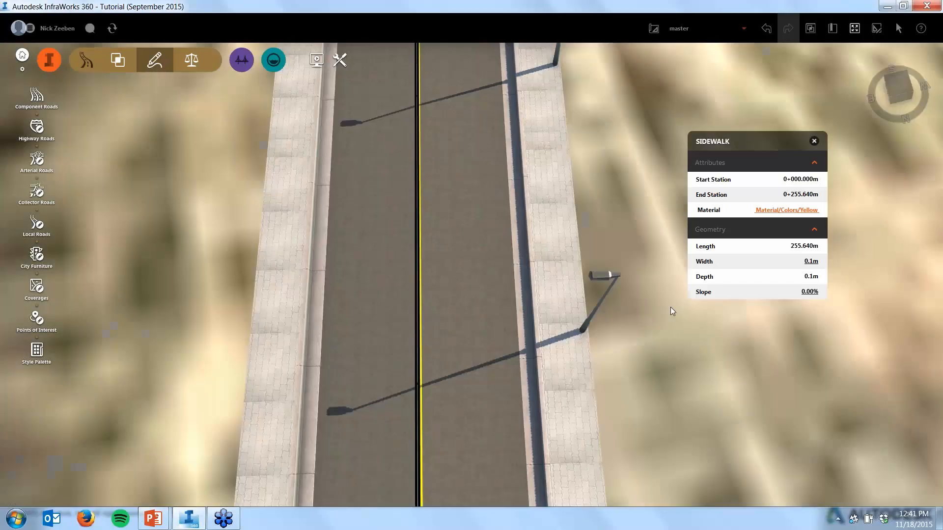
key("Escape")
scroll(658, 288, "down", 2)
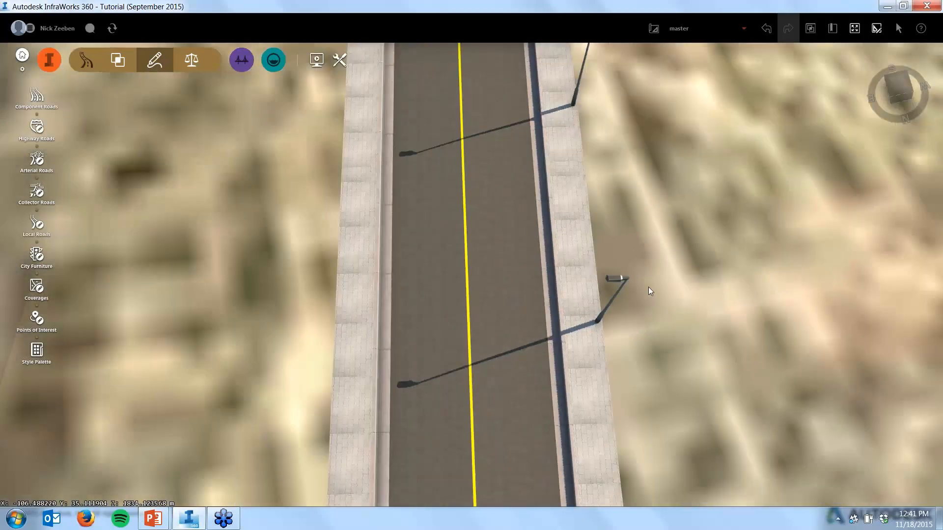
Examine the yellow centre stripe along the whole component road, from the straight section through the curve to the intersection
scroll(649, 288, "down", 2)
left_click_drag(701, 390, 695, 254)
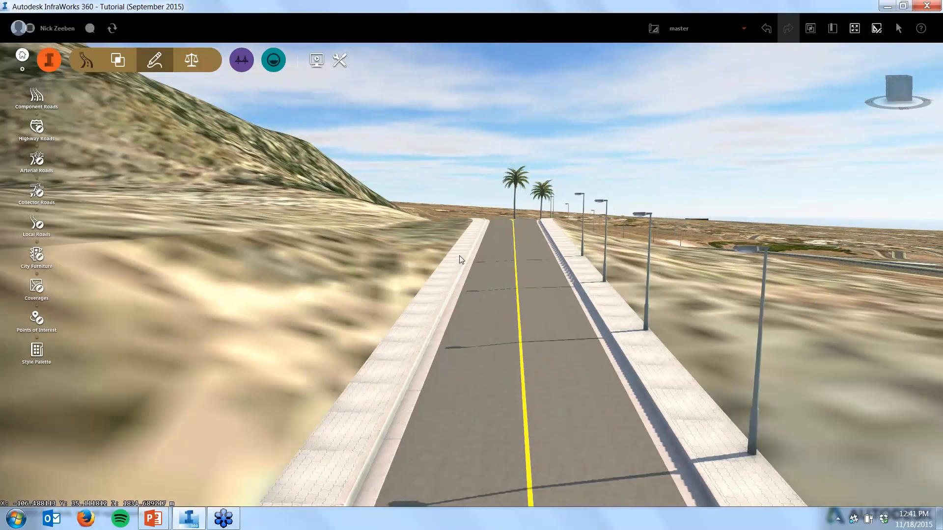
left_click_drag(458, 255, 454, 382)
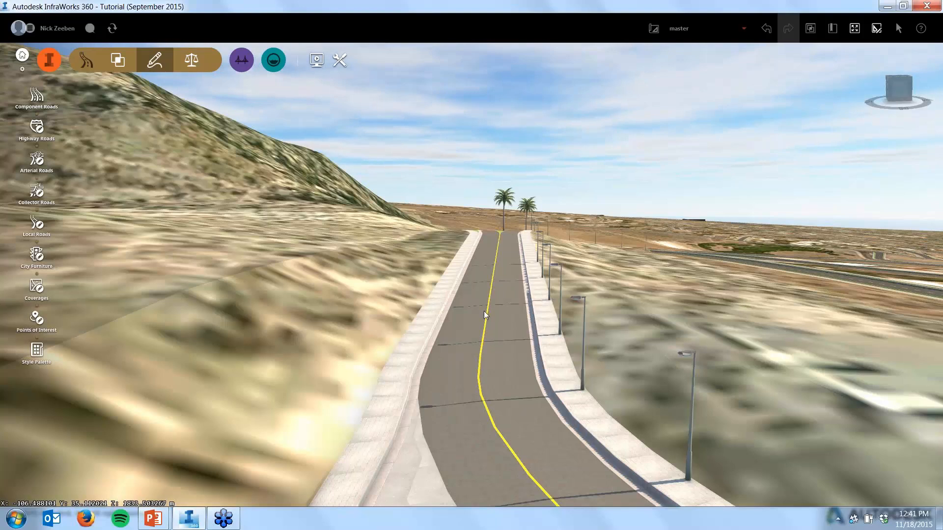
scroll(484, 311, "down", 2)
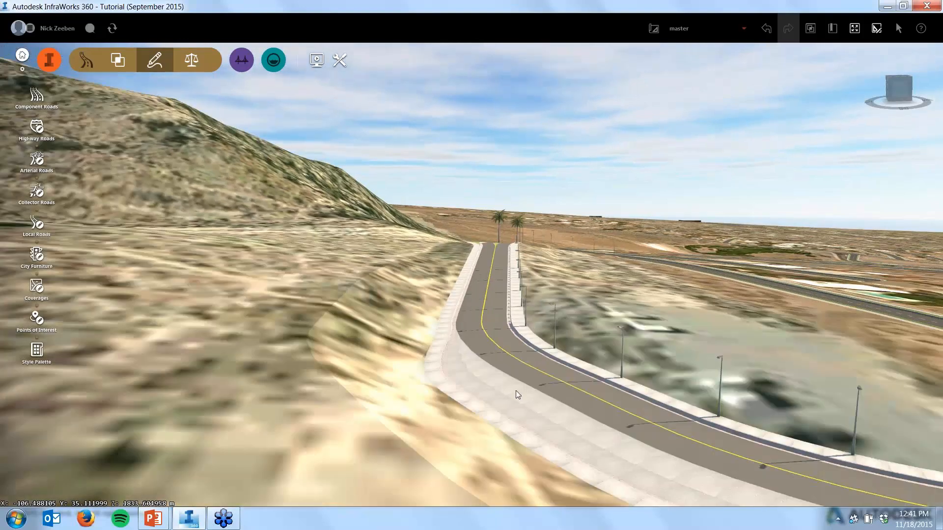
left_click_drag(516, 390, 484, 292)
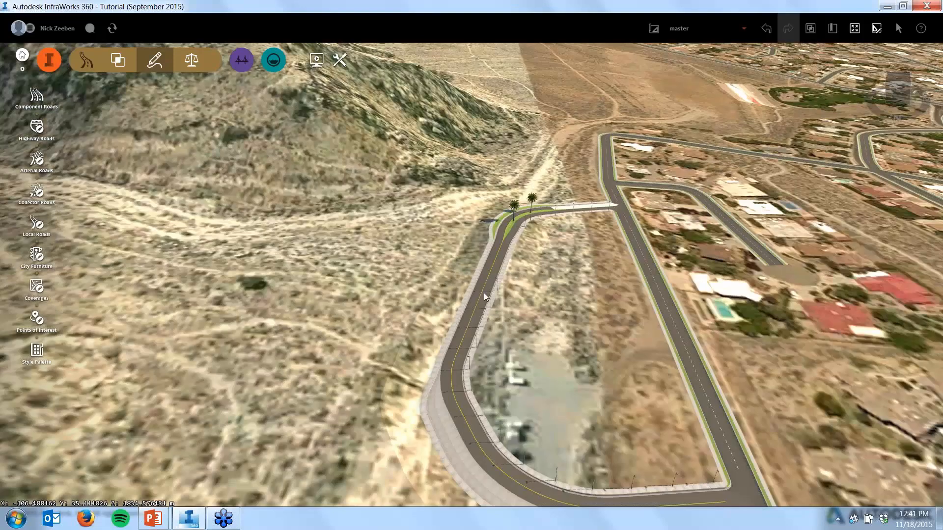
scroll(485, 293, "down", 2)
scroll(661, 472, "up", 2)
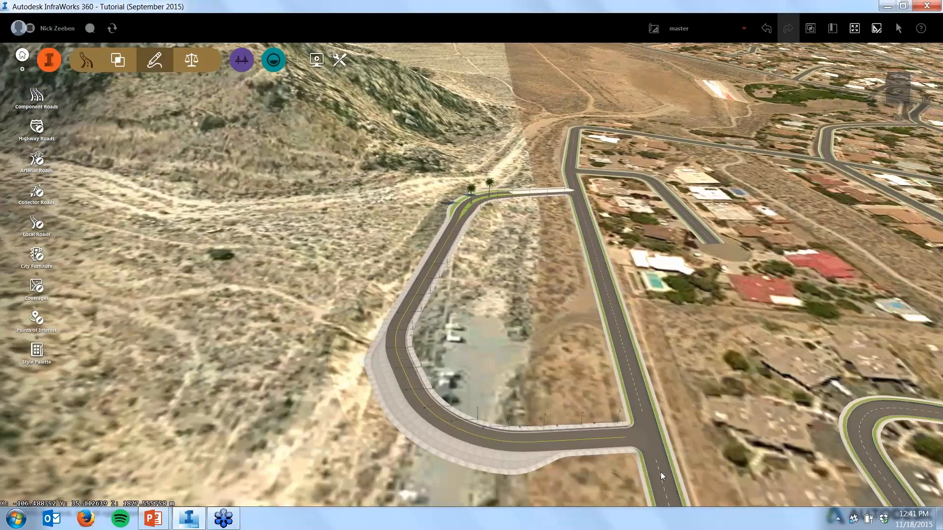
left_click_drag(661, 472, 334, 489)
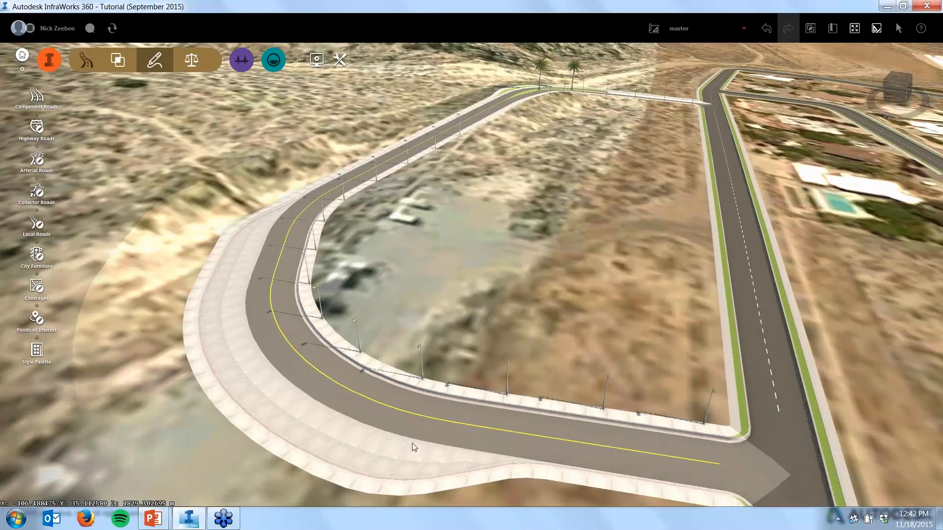
Try to place a decoration on Design Road 8 along the seam between the outer lane and the shoulder
left_click(413, 444)
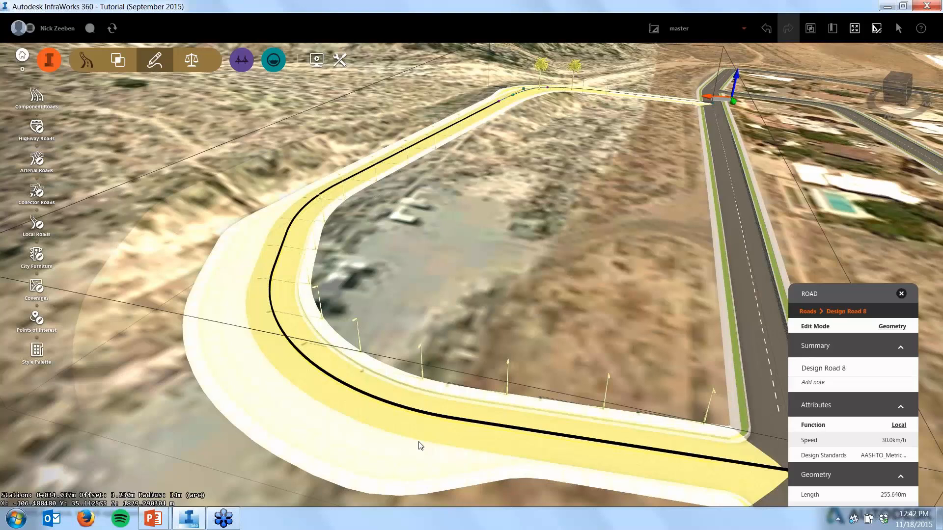
left_click(419, 445)
right_click(420, 446)
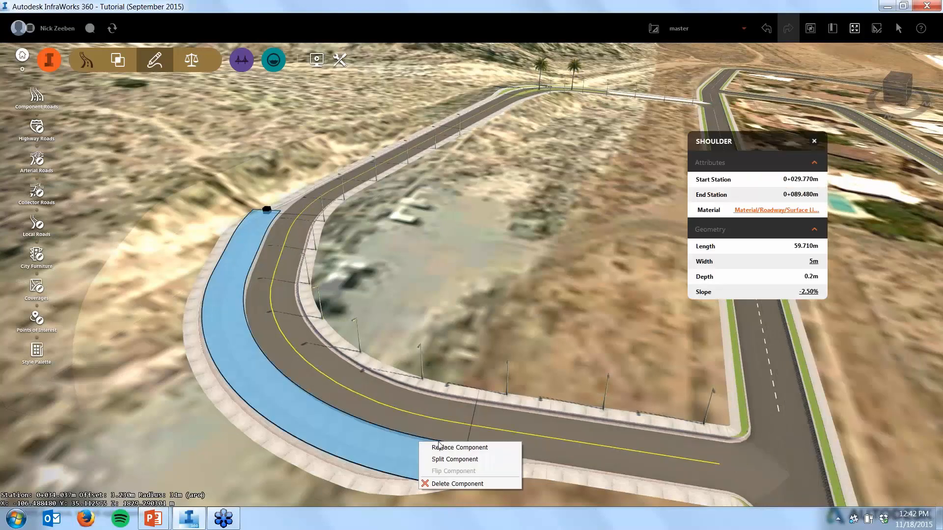
left_click(390, 438)
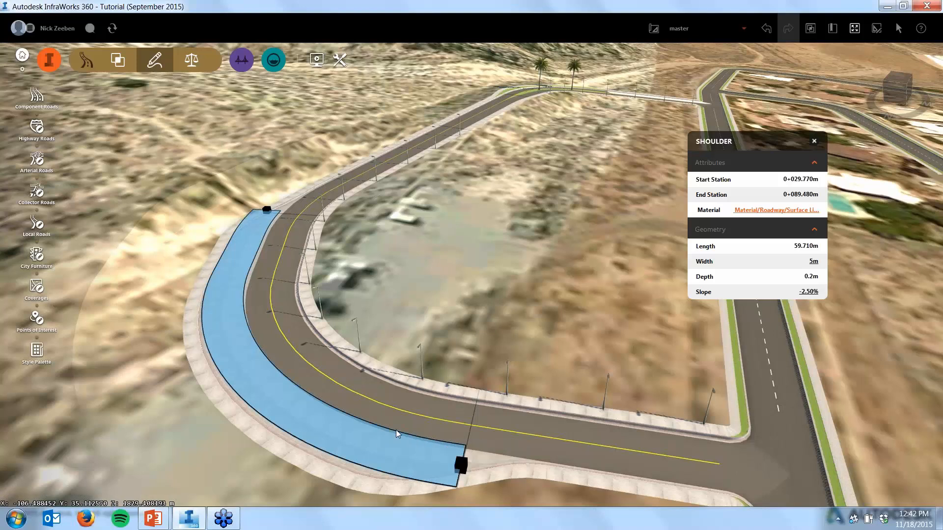
left_click(396, 429)
right_click(395, 435)
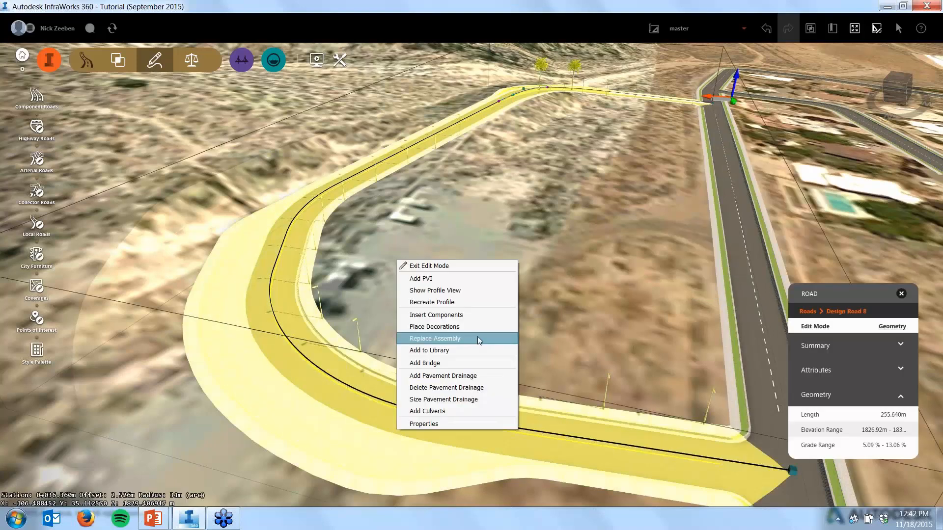
left_click(479, 328)
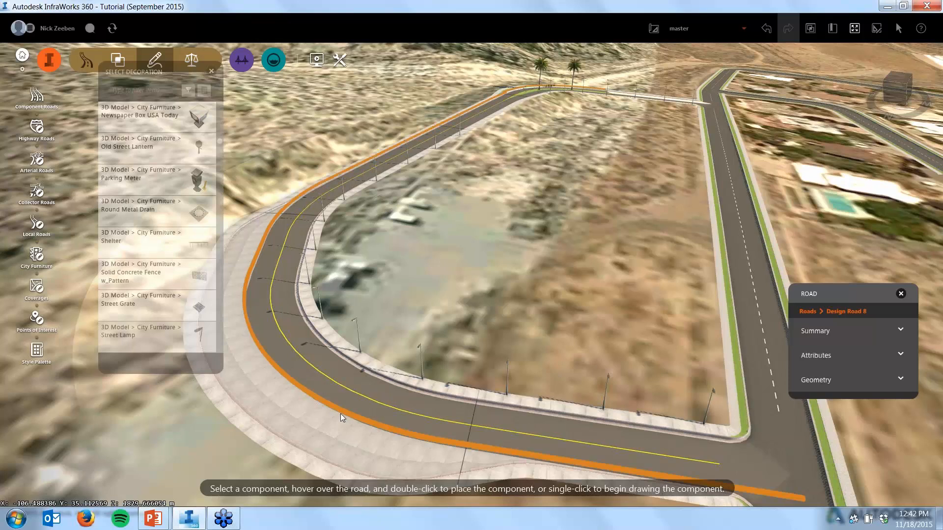
double_click(341, 413)
left_click(385, 421)
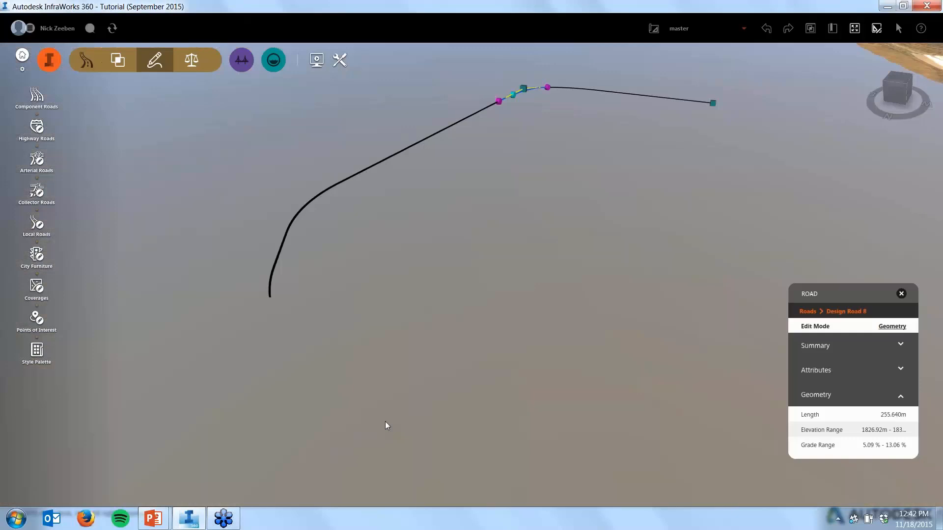
Try Street Lamp decorations along the outer lane's edge beside the shoulder, and undo the placement
right_click(362, 426)
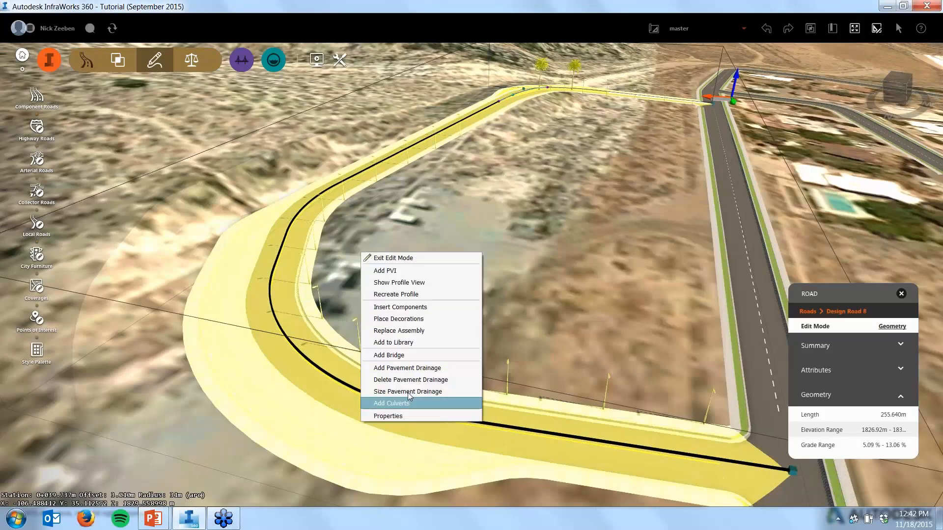
left_click(420, 319)
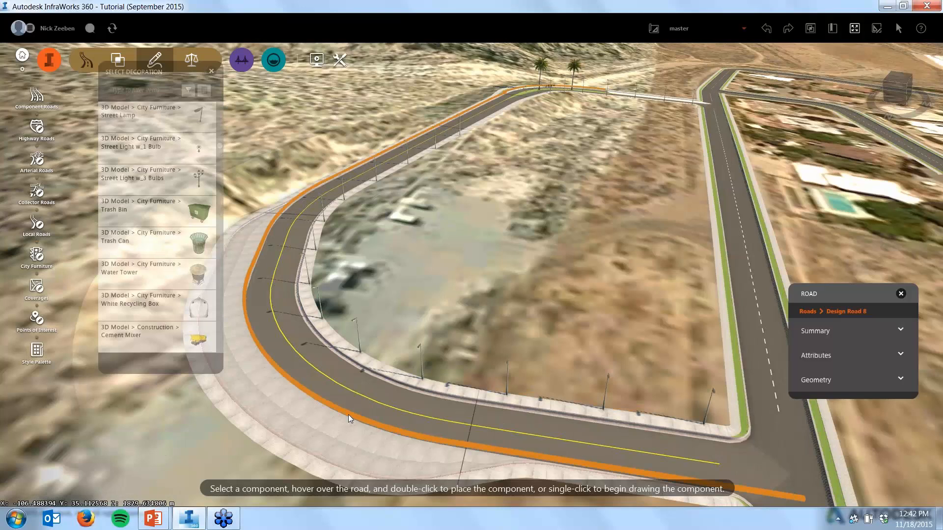
double_click(348, 414)
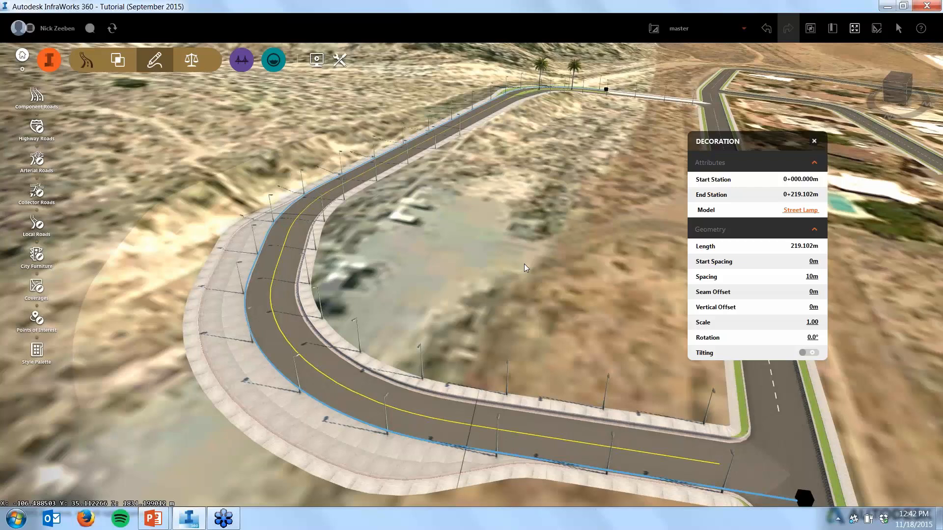
key("ctrl+z")
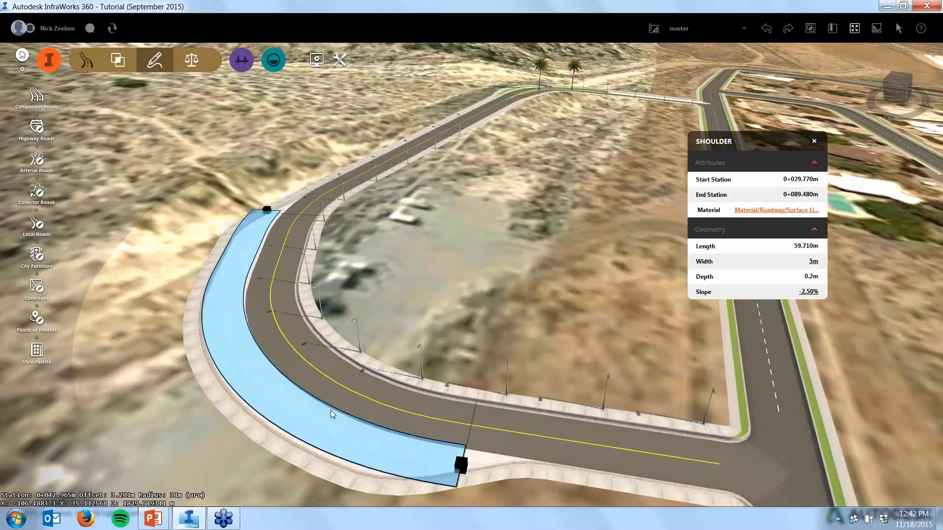
Place the Striping decoration from Traffic & Barriers along the seam between the outer lane and the shoulder
right_click(330, 413)
left_click(391, 310)
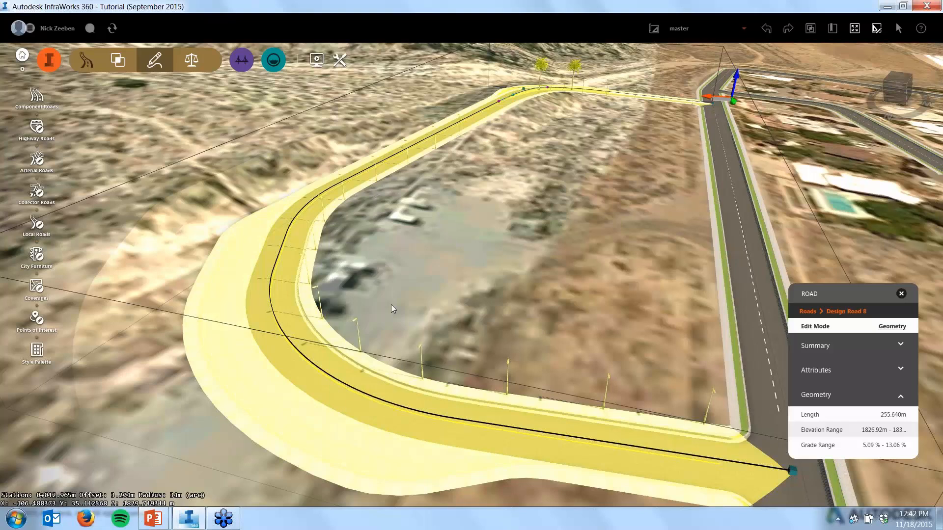
type("strip")
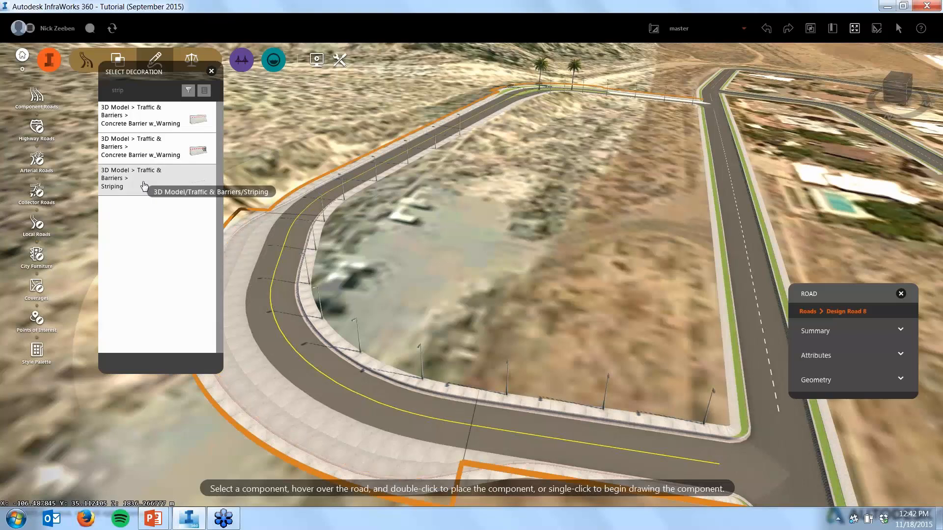
left_click(144, 186)
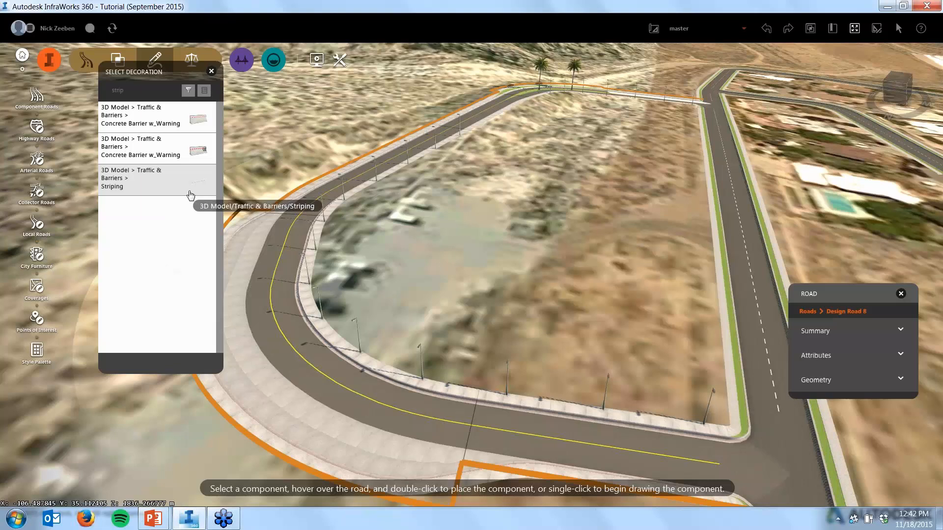
double_click(471, 324)
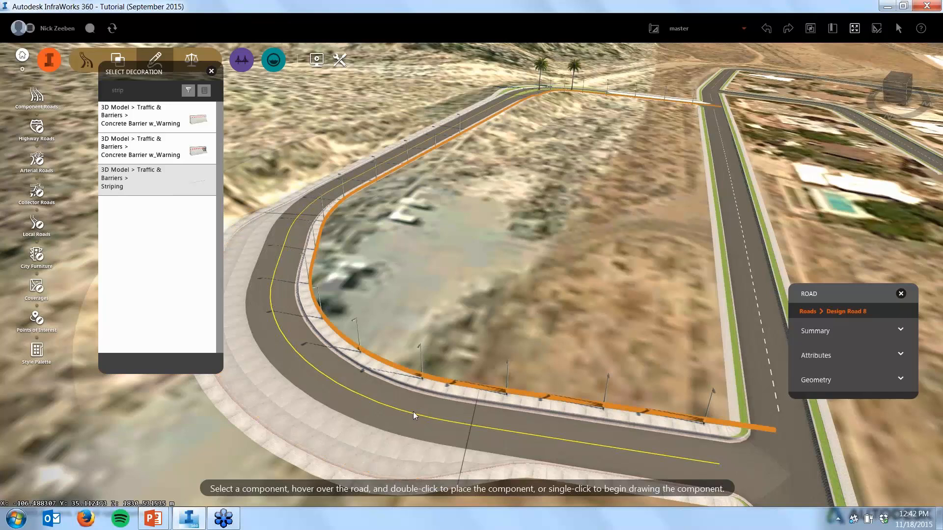
double_click(425, 437)
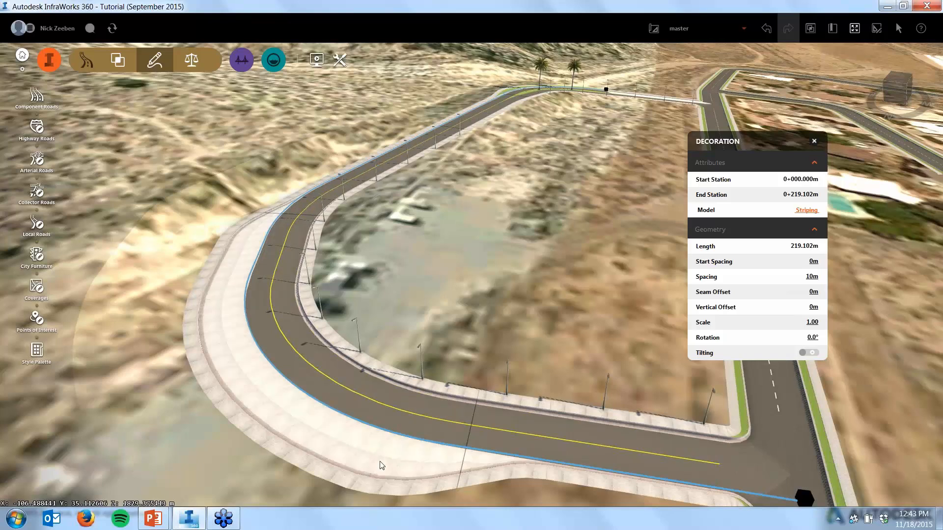
scroll(382, 466, "up", 3)
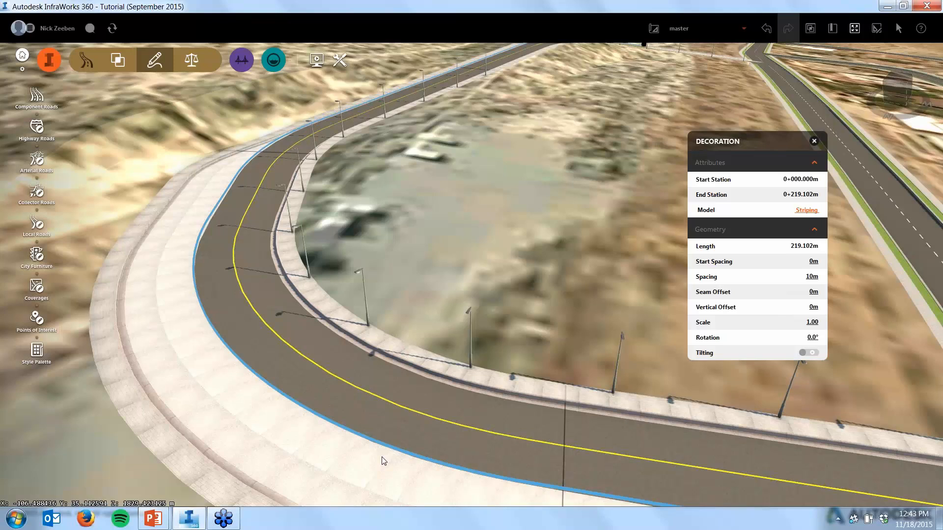
scroll(289, 412, "up", 3)
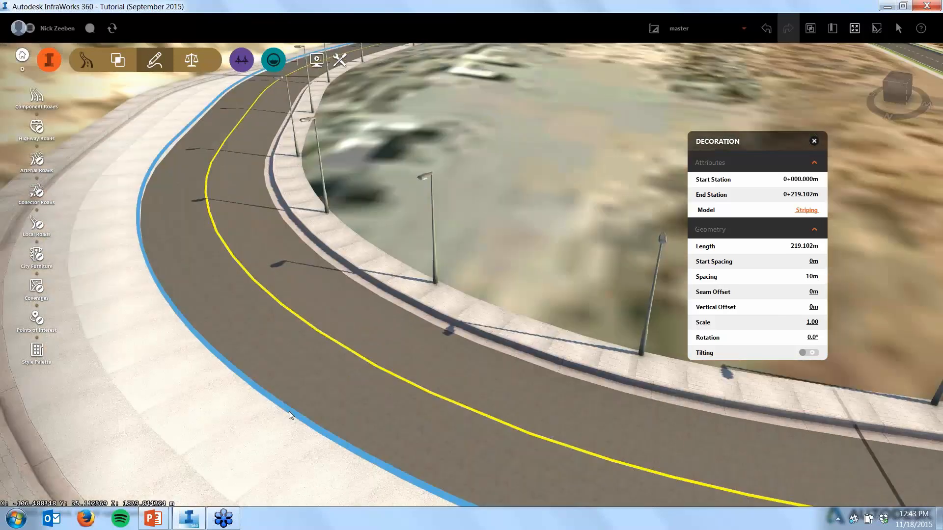
left_click(337, 407)
key("Escape")
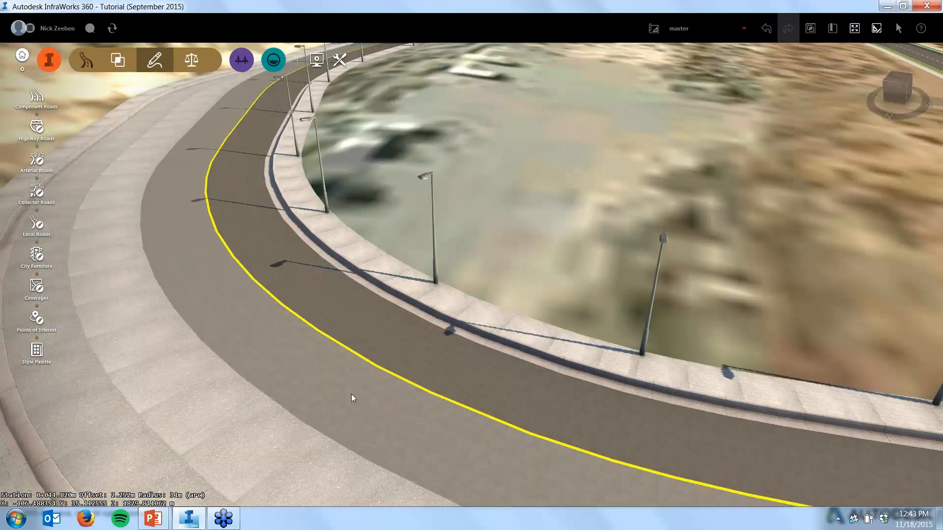
Inspect the properties of the outer lane, the curb and gutter, and the curve's shoulder on Design Road 8
scroll(352, 397, "down", 5)
left_click(256, 415)
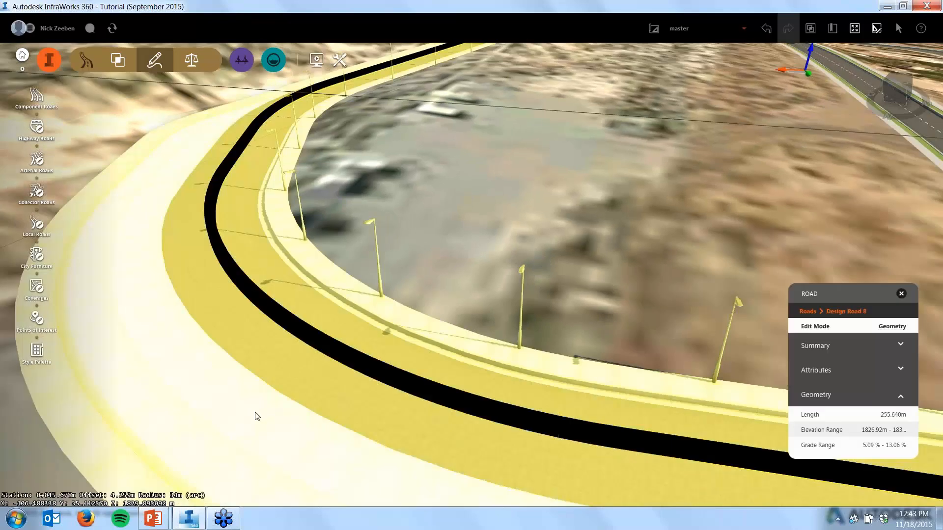
scroll(256, 416, "down", 2)
scroll(256, 416, "down", 2)
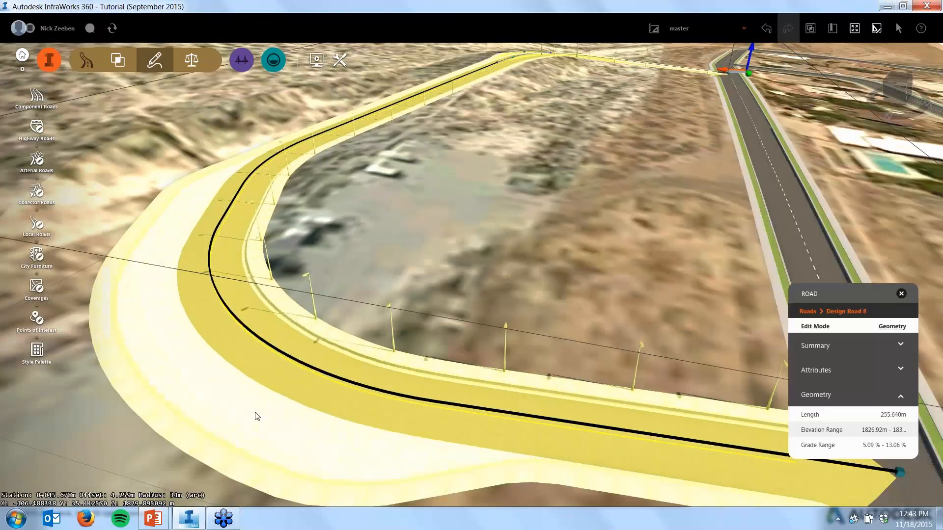
scroll(256, 413, "down", 3)
key("Escape")
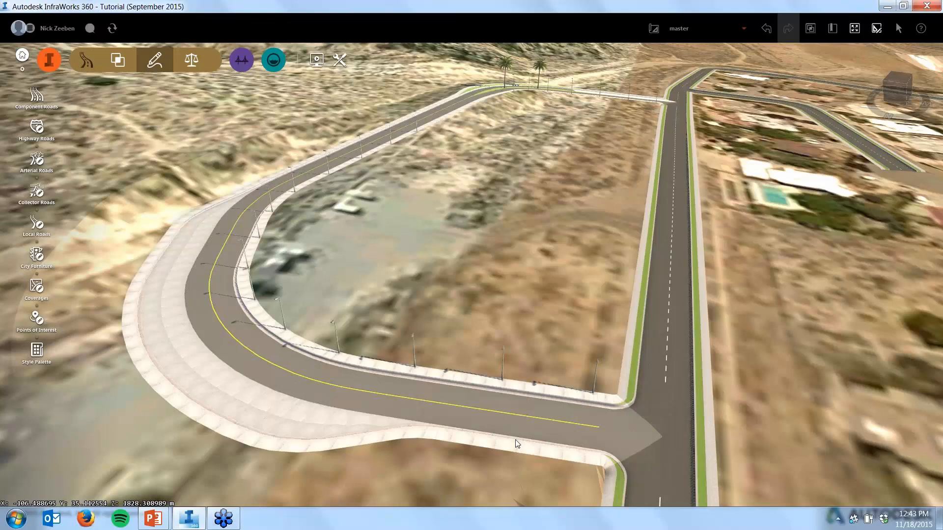
left_click(516, 437)
left_click(517, 437)
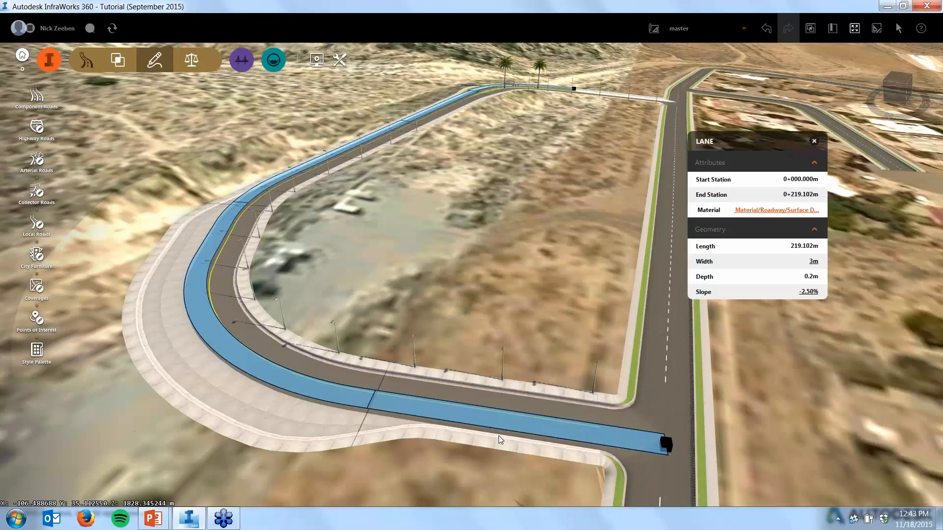
left_click(499, 435)
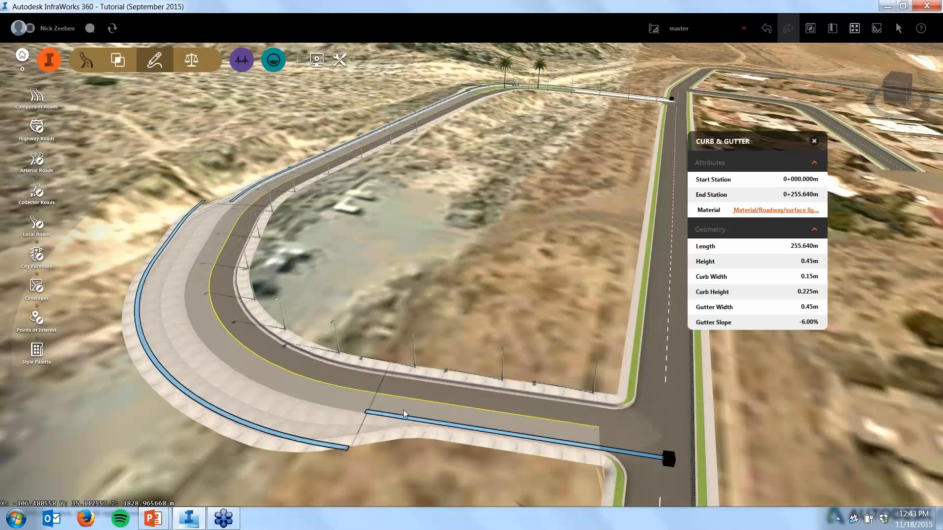
left_click(350, 411)
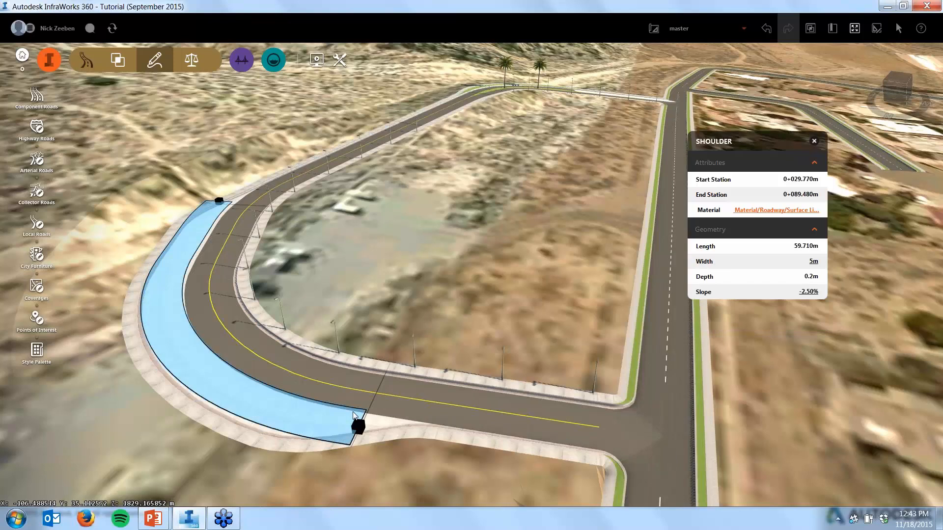
key("Escape")
scroll(259, 428, "down", 1)
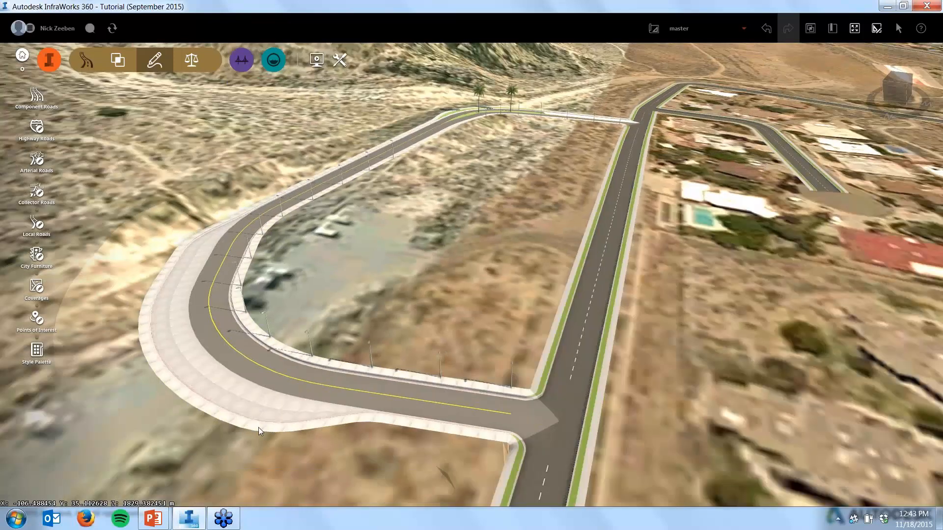
scroll(258, 427, "down", 1)
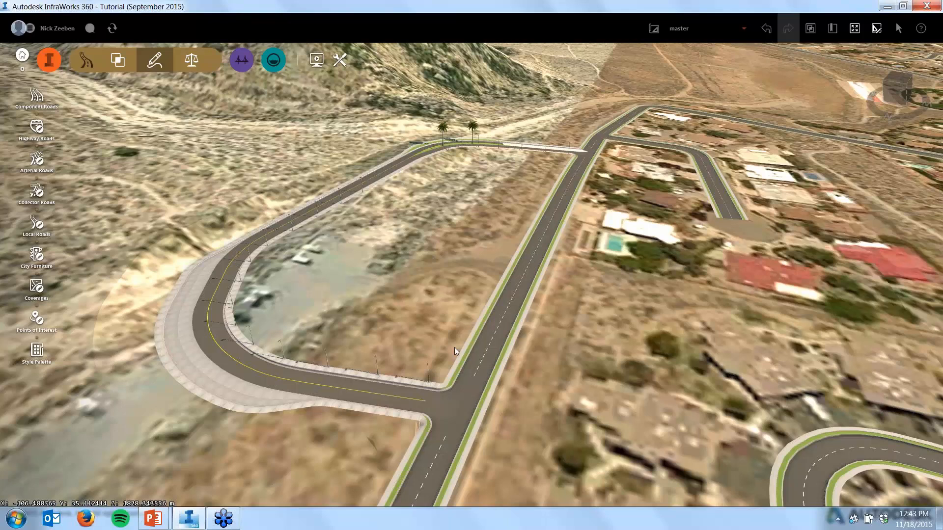
left_click(499, 305)
right_click(513, 322)
key("Escape")
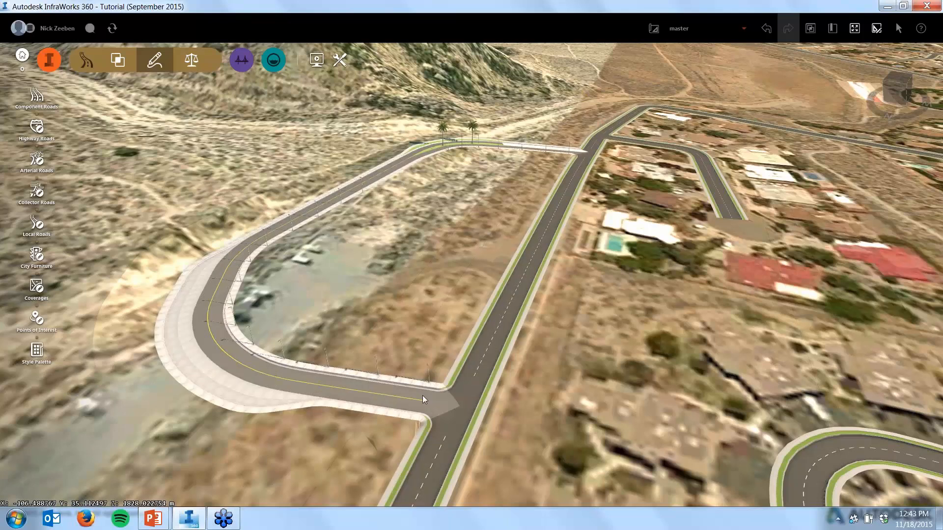
Place the Striping decoration from Traffic & Barriers along Design Road 8's centre seam, beside the yellow stripe
left_click(422, 396)
scroll(413, 408, "up", 2)
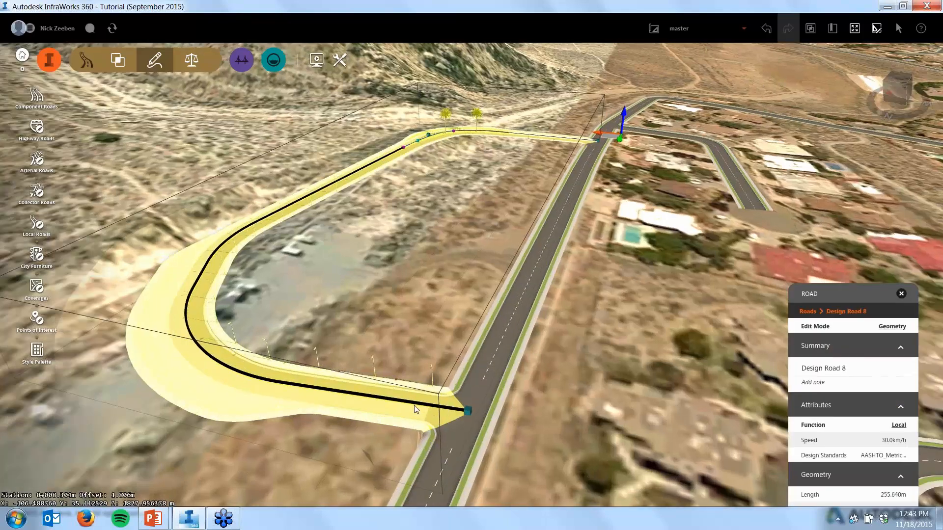
scroll(417, 432, "up", 3)
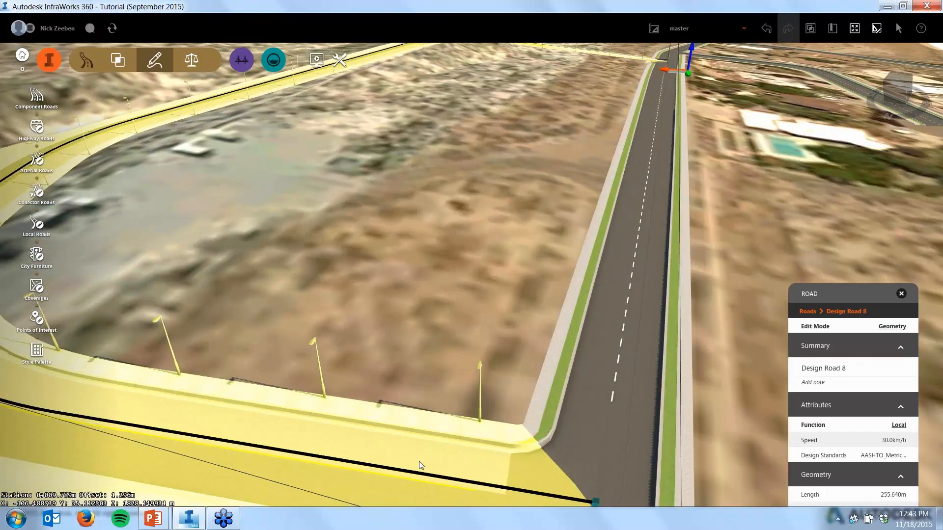
left_click(423, 461)
right_click(412, 464)
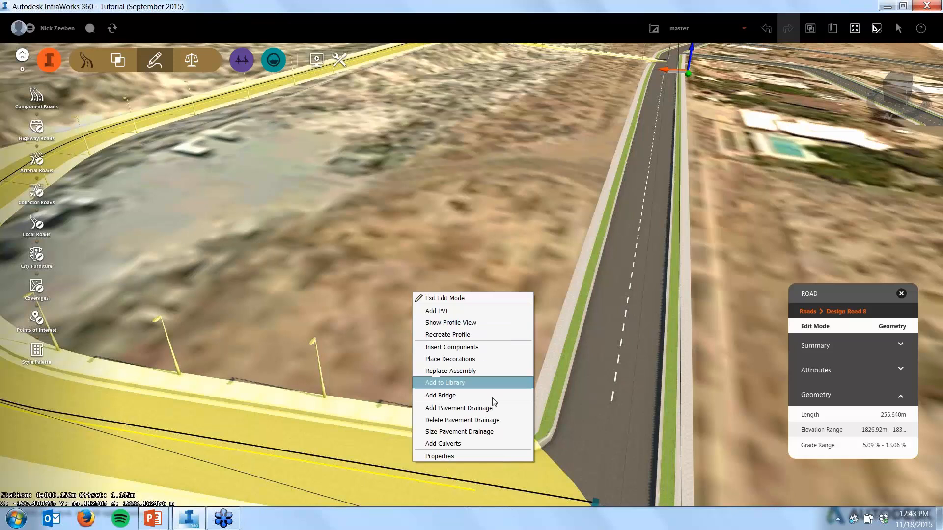
left_click(486, 360)
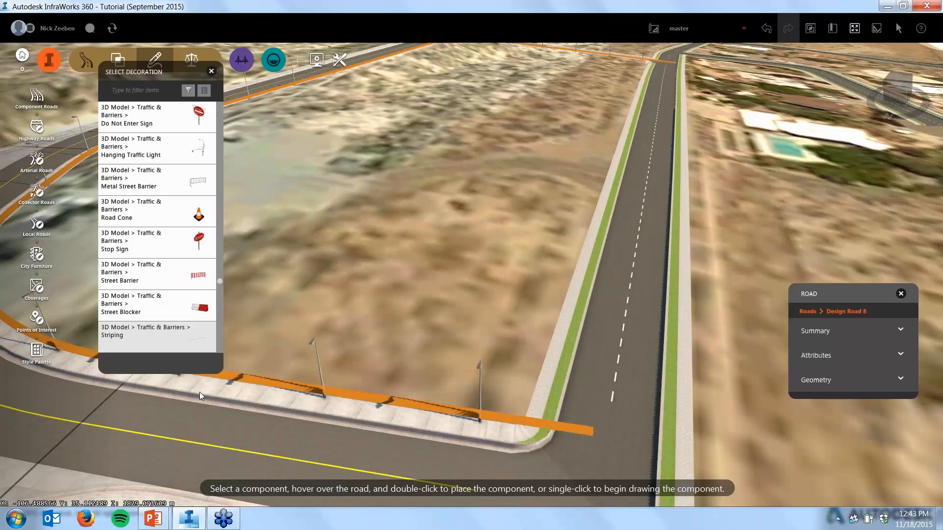
double_click(200, 391)
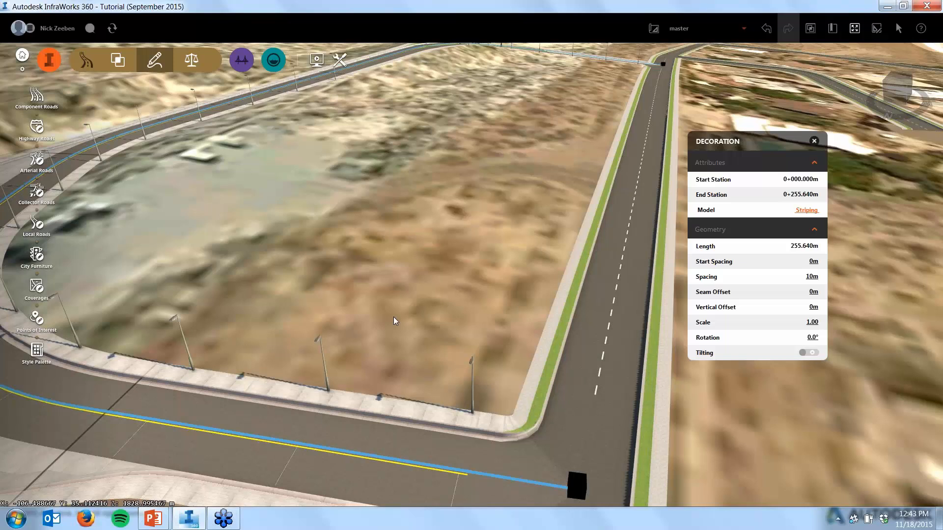
key("Escape")
Examine the placed striping lines and the end of the yellow centre stripe near the intersection
scroll(394, 316, "down", 2)
left_click(496, 381)
scroll(408, 449, "up", 1)
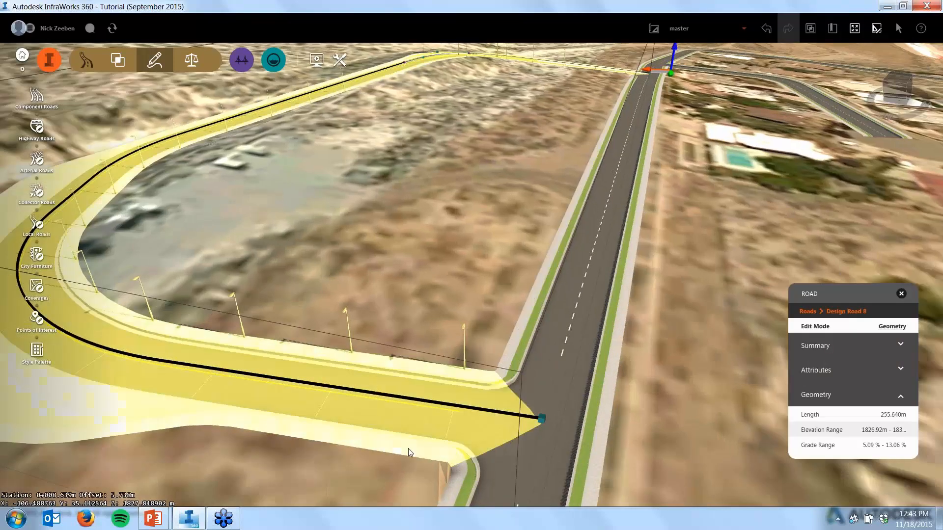
scroll(408, 449, "down", 1)
scroll(511, 423, "down", 1)
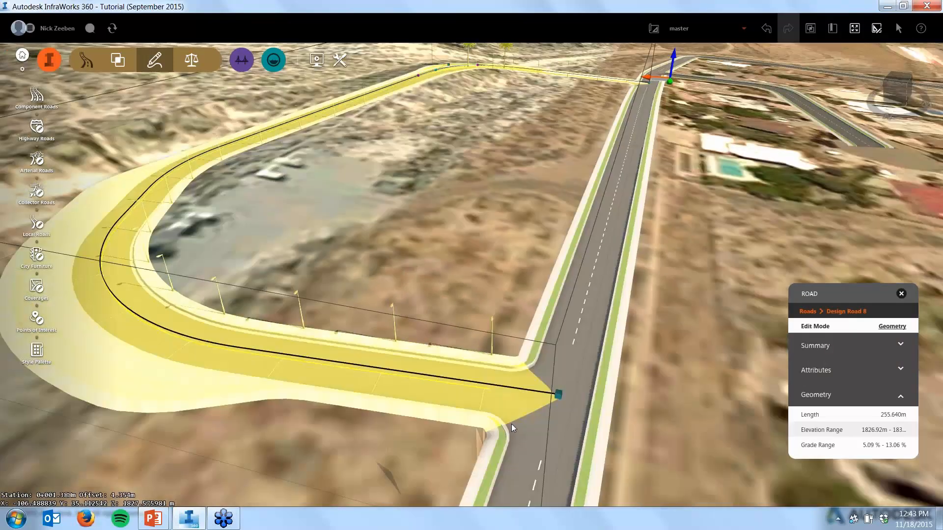
scroll(511, 424, "up", 3)
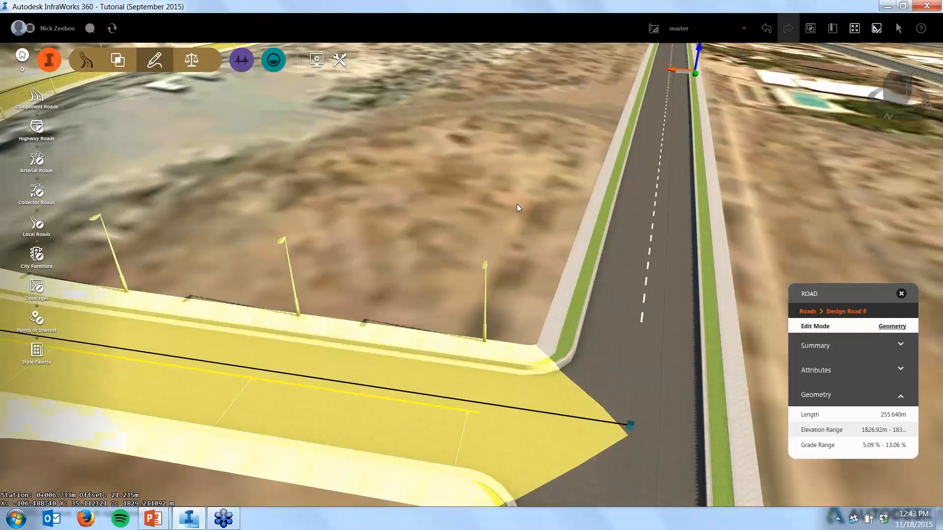
left_click(517, 204)
scroll(471, 427, "up", 1)
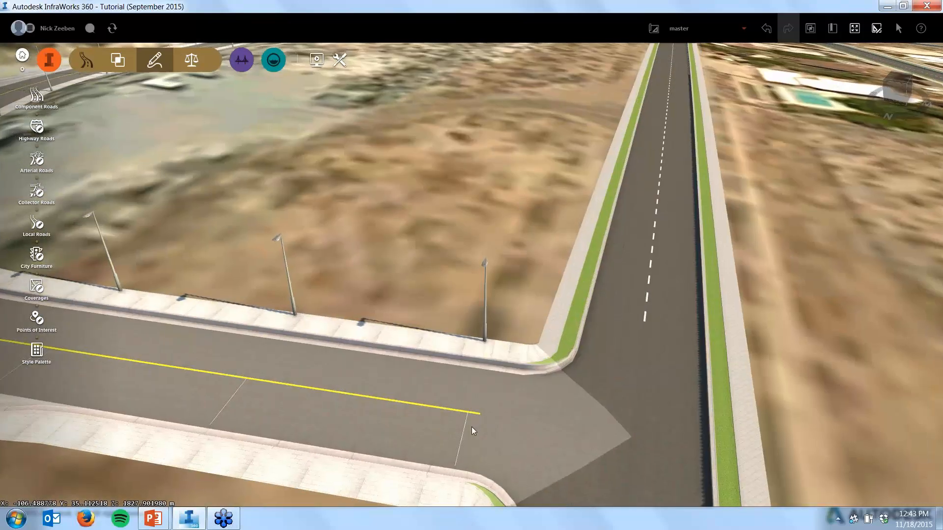
scroll(472, 427, "up", 1)
scroll(494, 438, "up", 1)
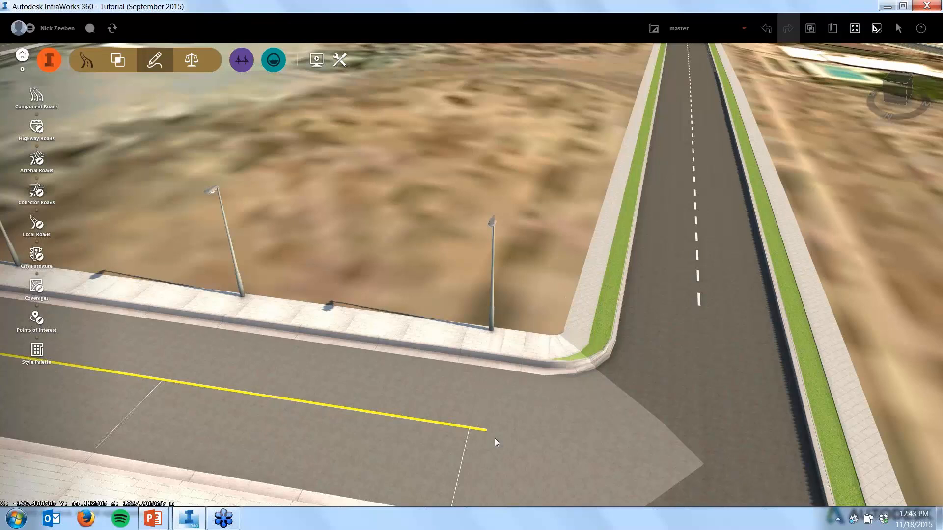
scroll(494, 438, "up", 2)
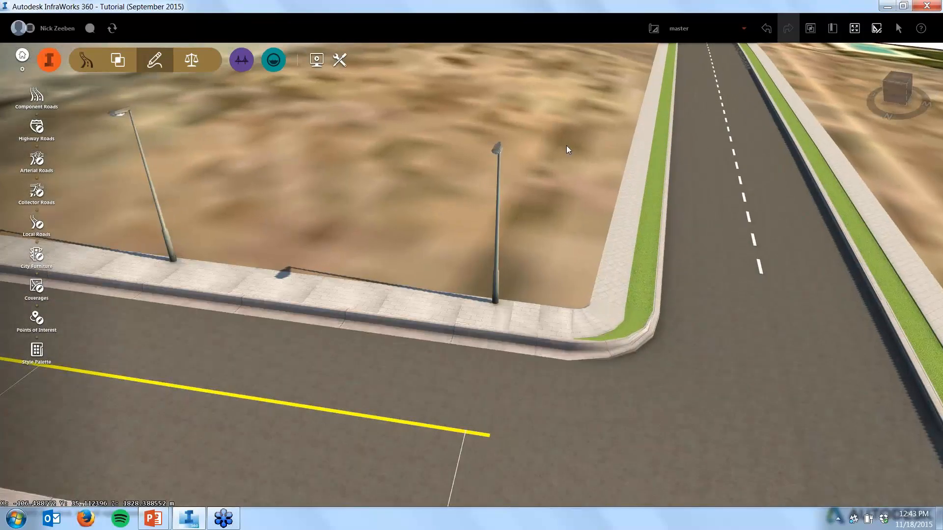
scroll(593, 266, "down", 1)
left_click_drag(593, 266, 609, 185)
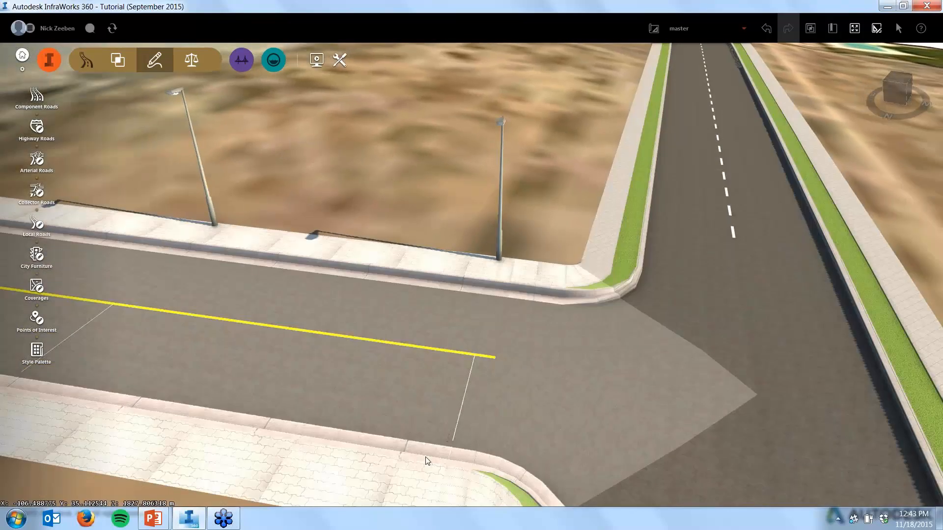
Set the rotation of the centre seam's Striping decoration to 90°
scroll(442, 474, "up", 1)
scroll(457, 485, "up", 1)
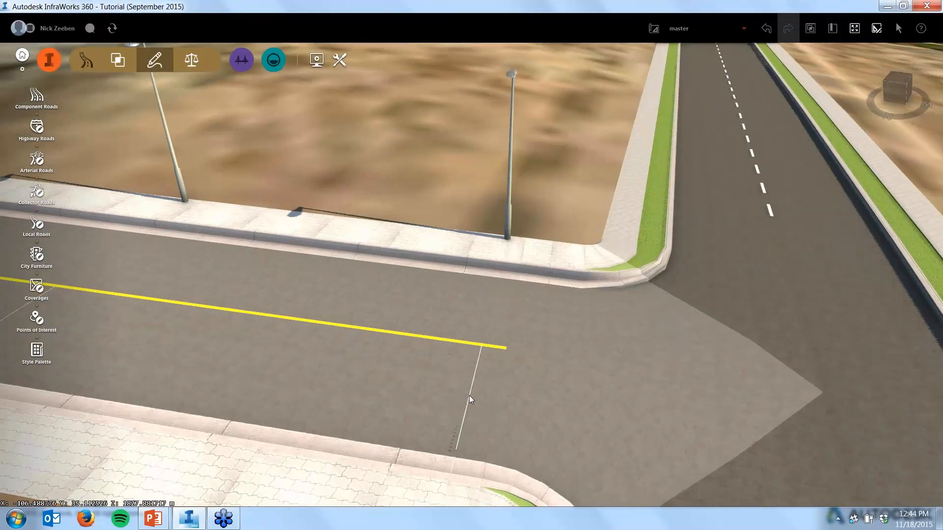
left_click(469, 399)
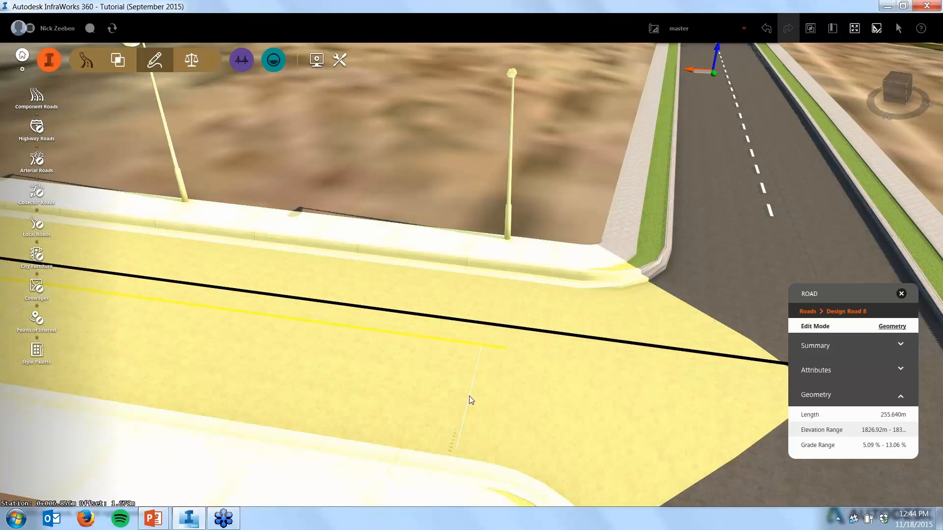
left_click(469, 396)
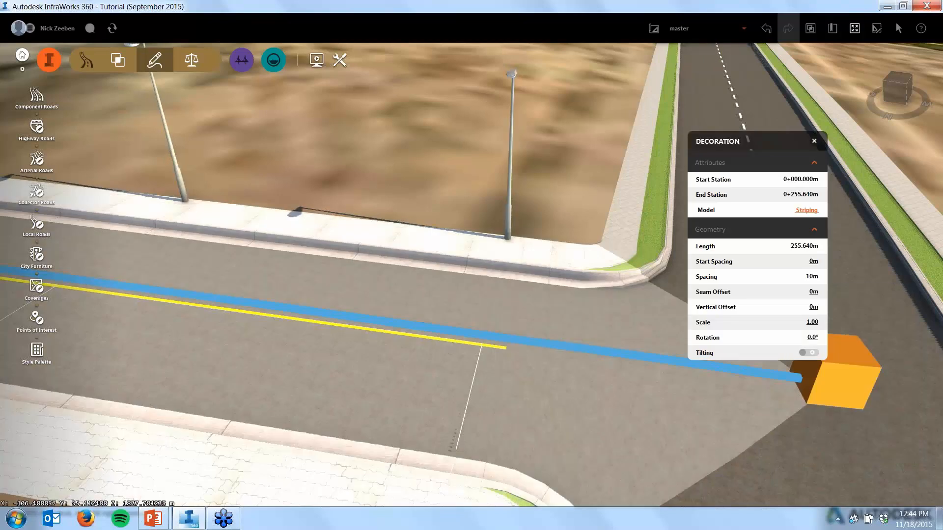
left_click(813, 337)
type("90")
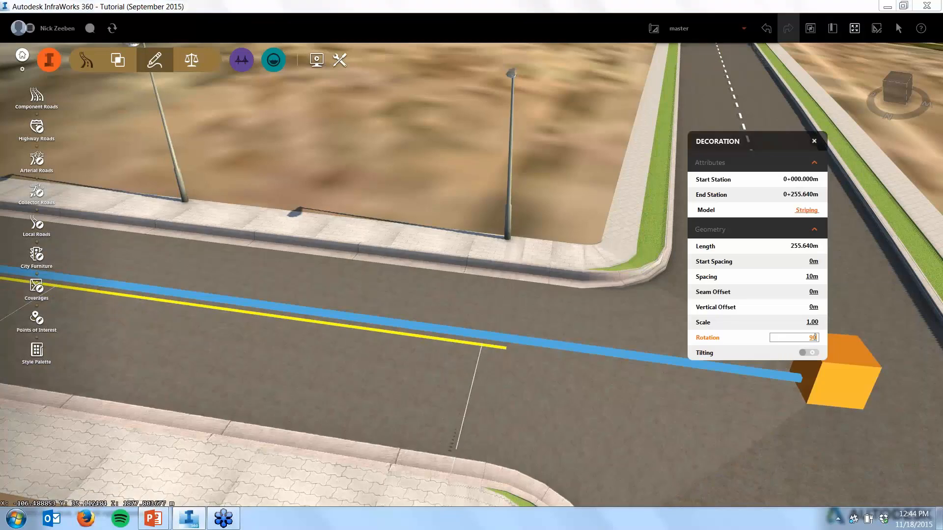
key("Return")
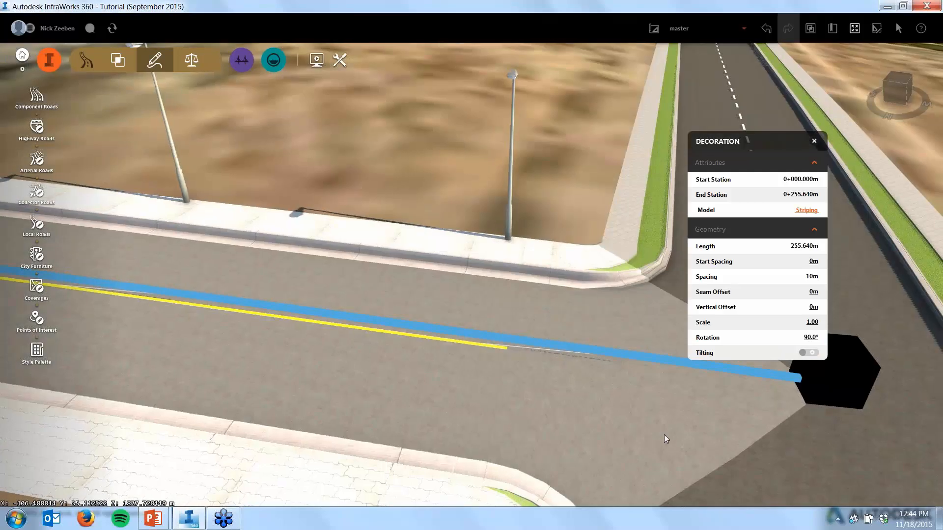
Inspect how the rotated striping lines up with the yellow centre stripe, and deselect the decoration
scroll(659, 437, "down", 1)
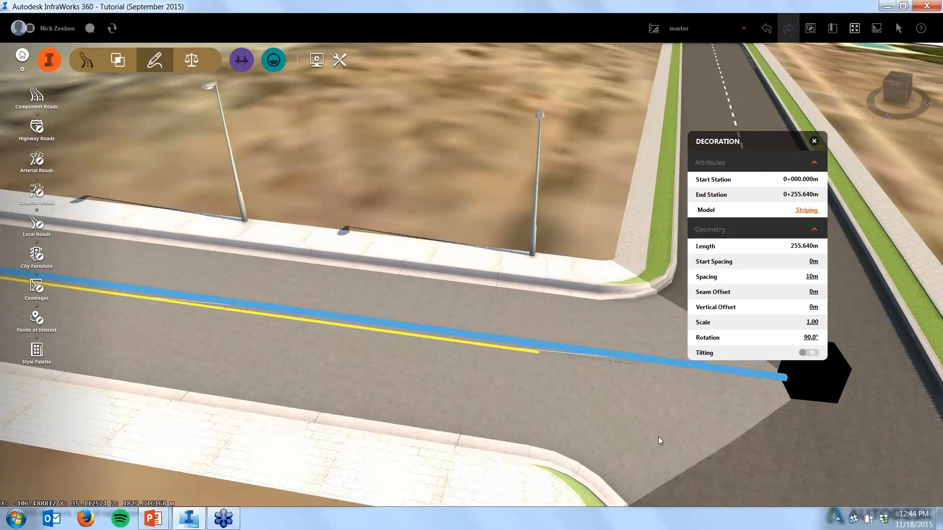
scroll(658, 437, "down", 2)
scroll(613, 368, "up", 2)
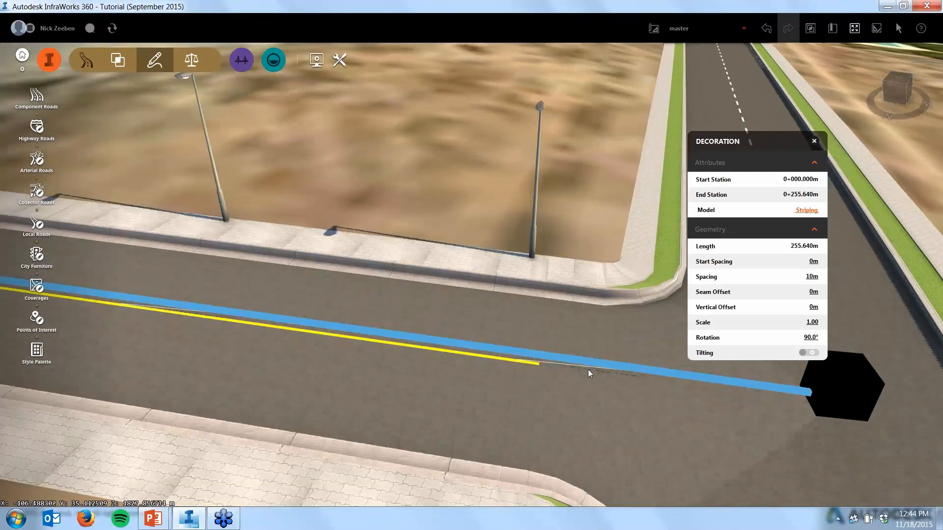
scroll(582, 374, "up", 1)
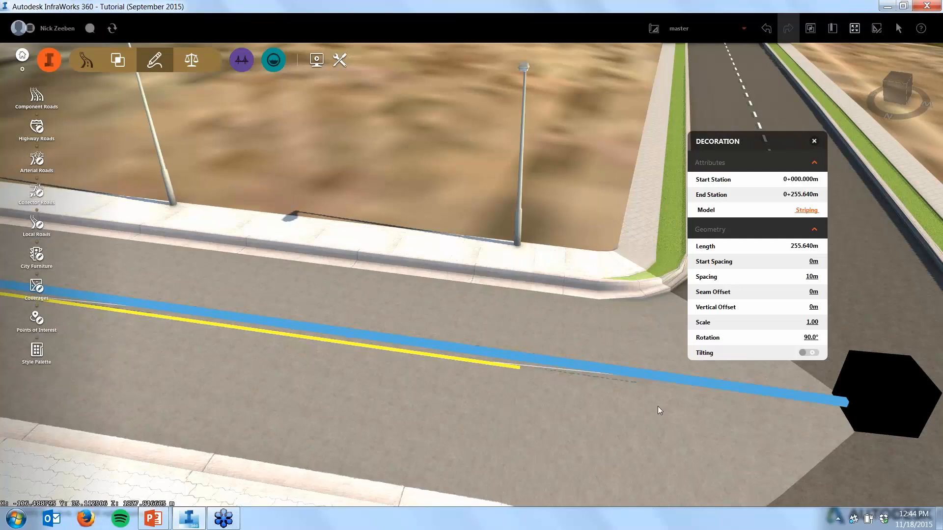
scroll(679, 375, "down", 1)
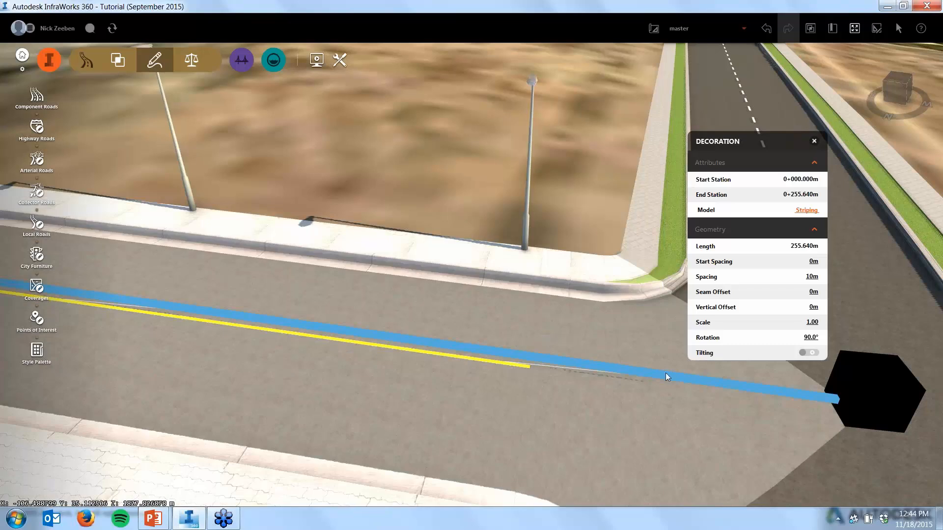
left_click(578, 217)
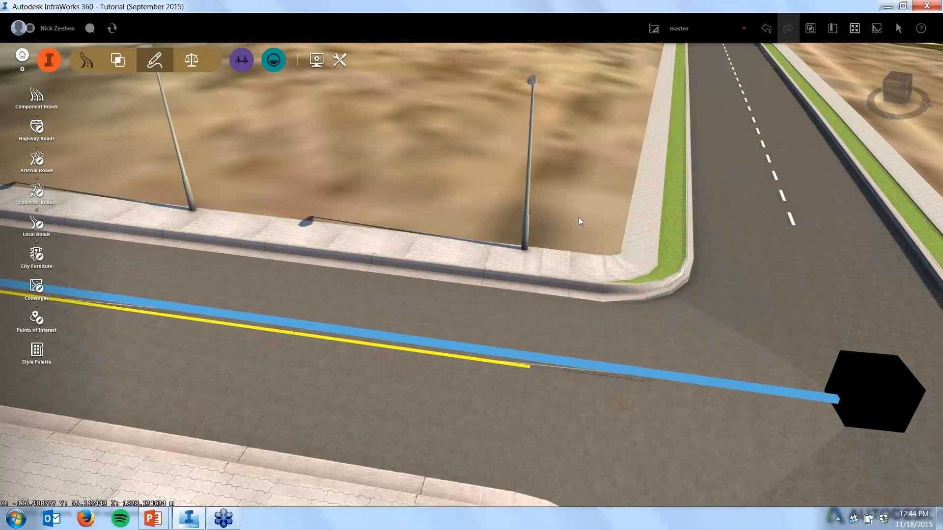
left_click(581, 218)
left_click(584, 218)
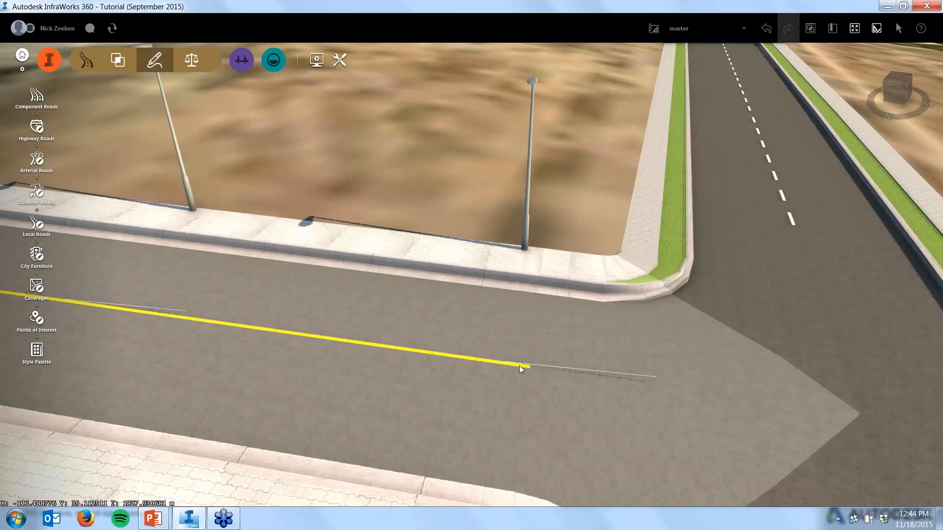
Remove the yellow centre stripe component from Design Road 8
left_click(521, 368)
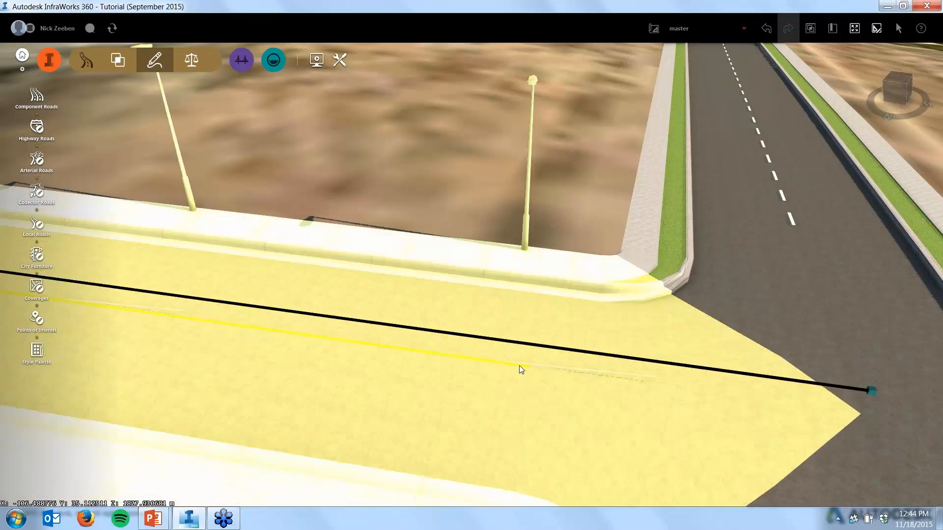
left_click(522, 366)
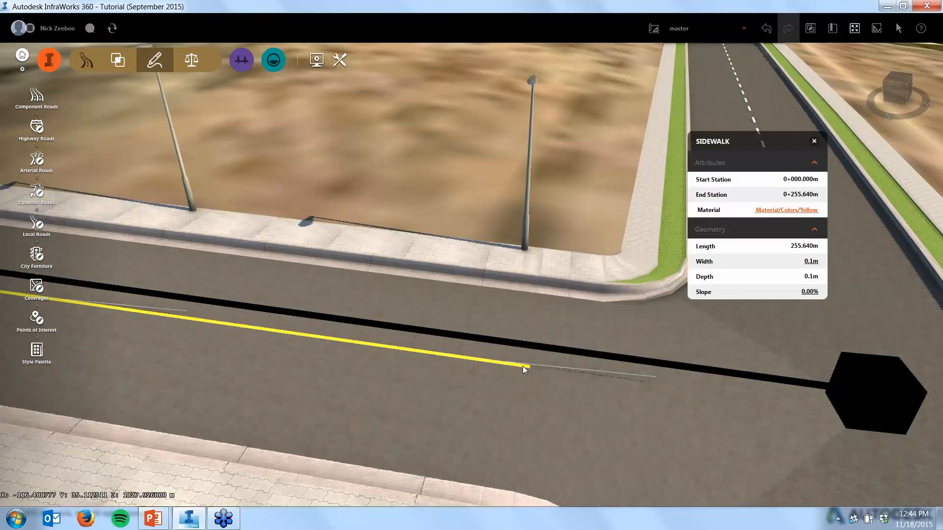
double_click(522, 367)
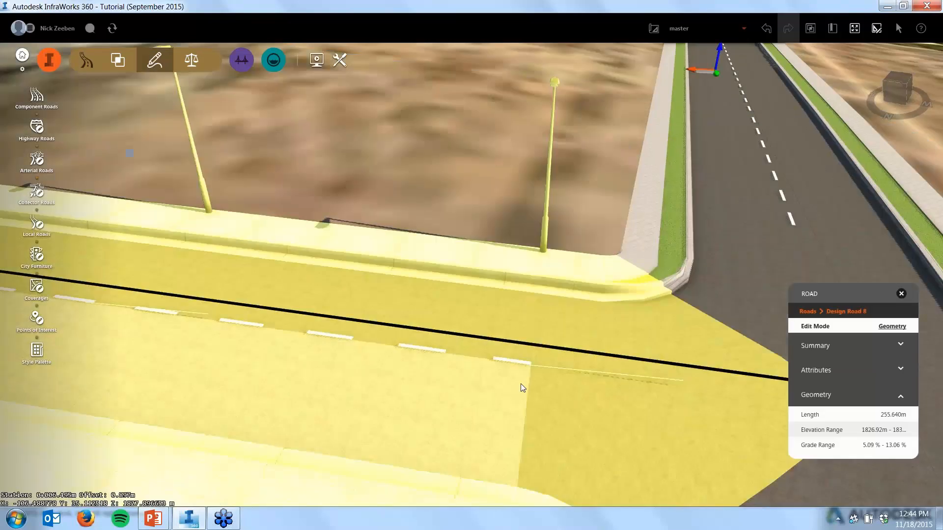
key("Escape")
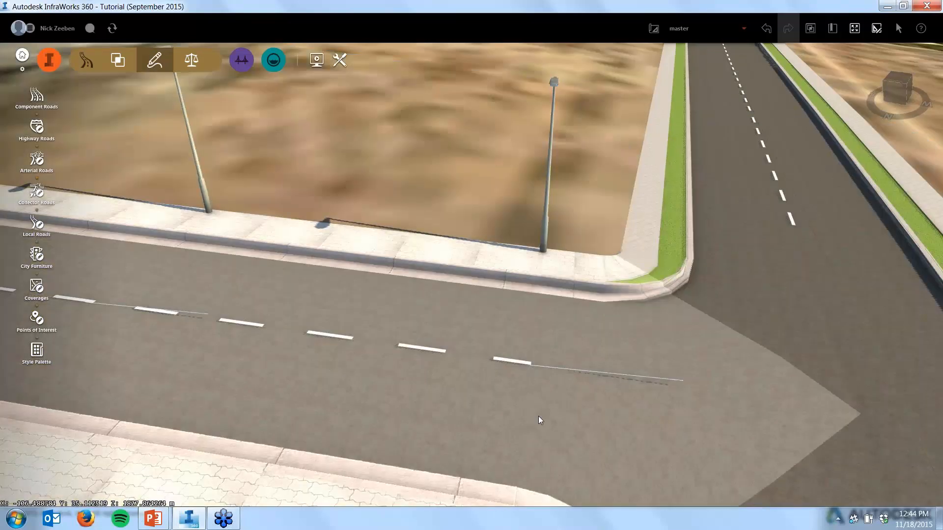
Examine the centre line markings of Design Road 8 at the intersection from above
scroll(538, 417, "down", 2)
left_click_drag(538, 416, 543, 346)
scroll(543, 346, "down", 5)
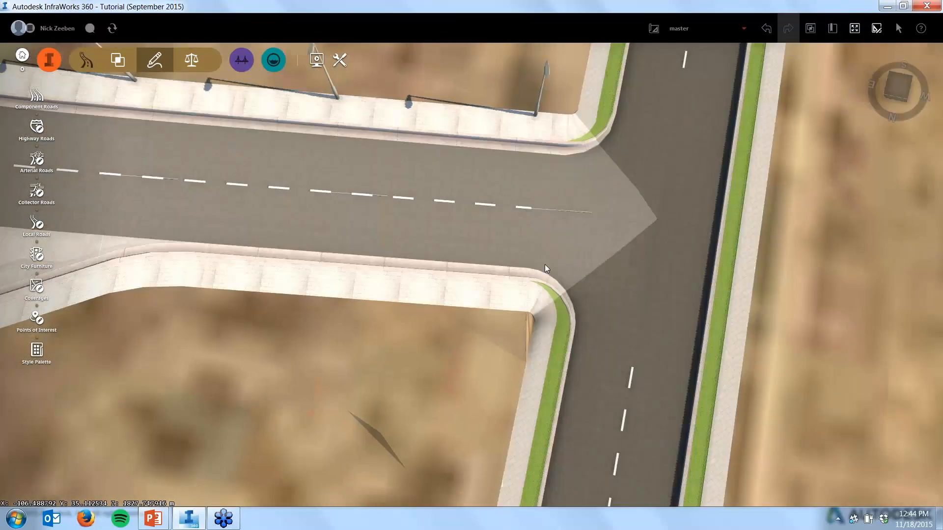
scroll(561, 229, "up", 2)
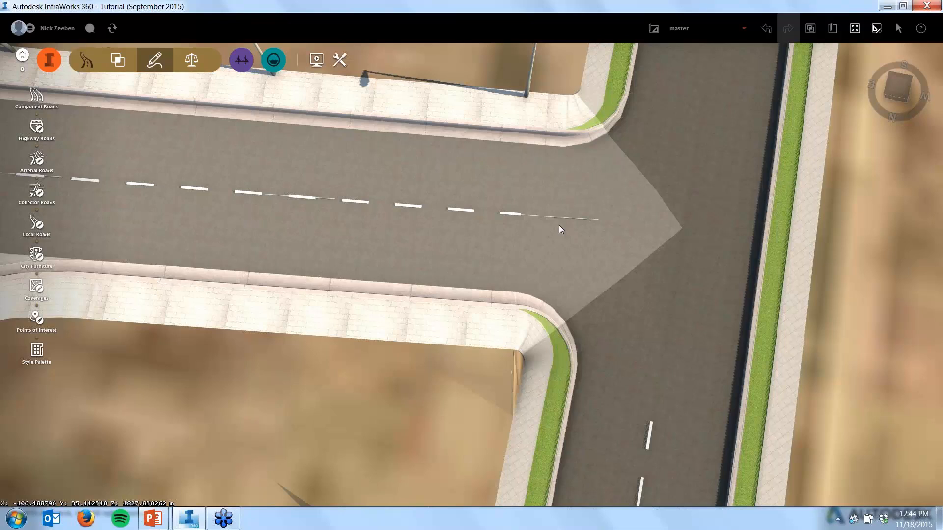
scroll(562, 221, "up", 1)
scroll(581, 275, "up", 2)
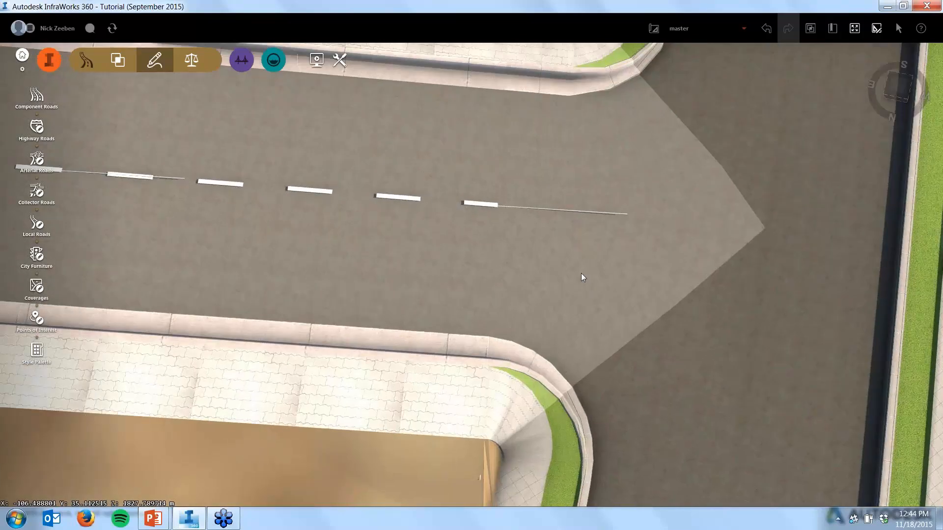
scroll(582, 273, "down", 3)
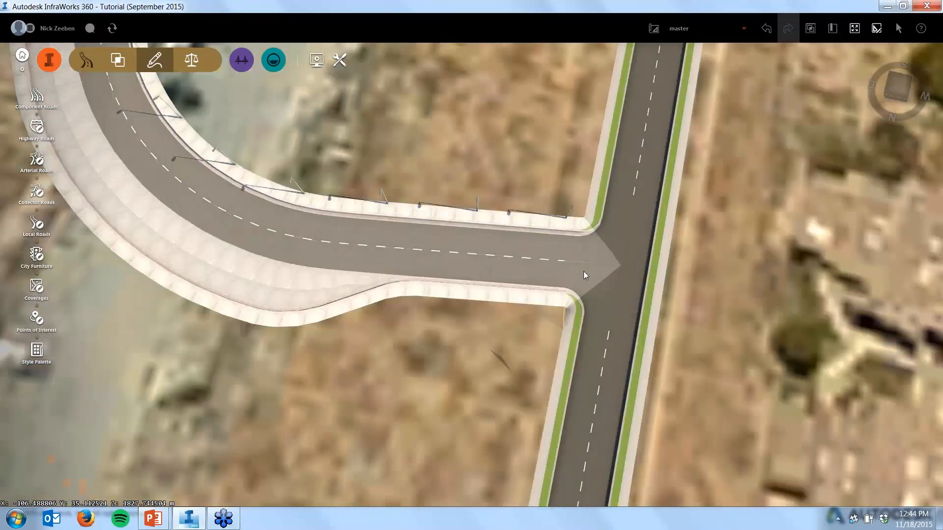
left_click(324, 291)
key("Escape")
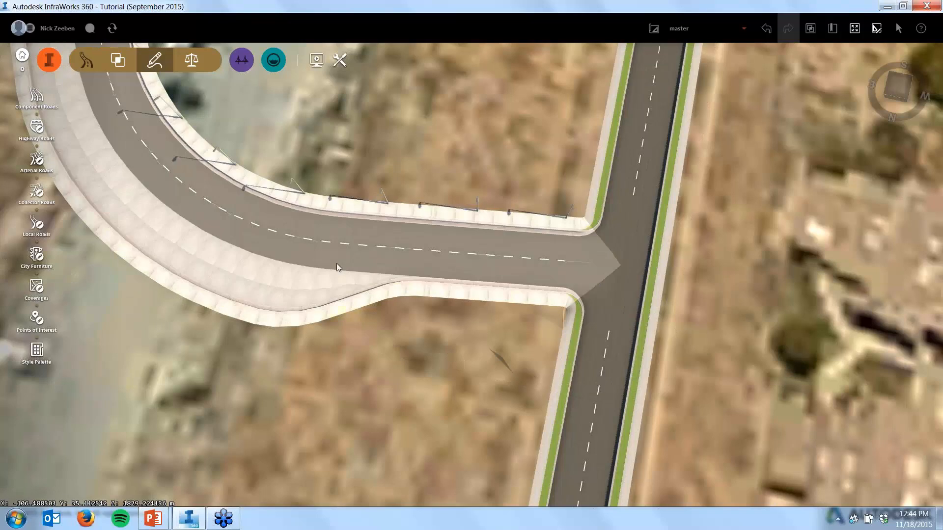
left_click(258, 273)
right_click(255, 271)
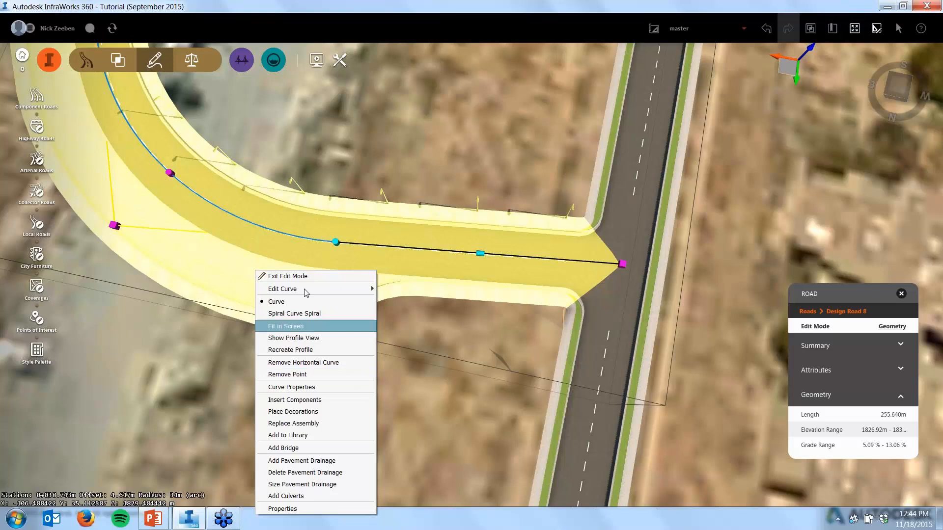
left_click(187, 270)
key("Escape")
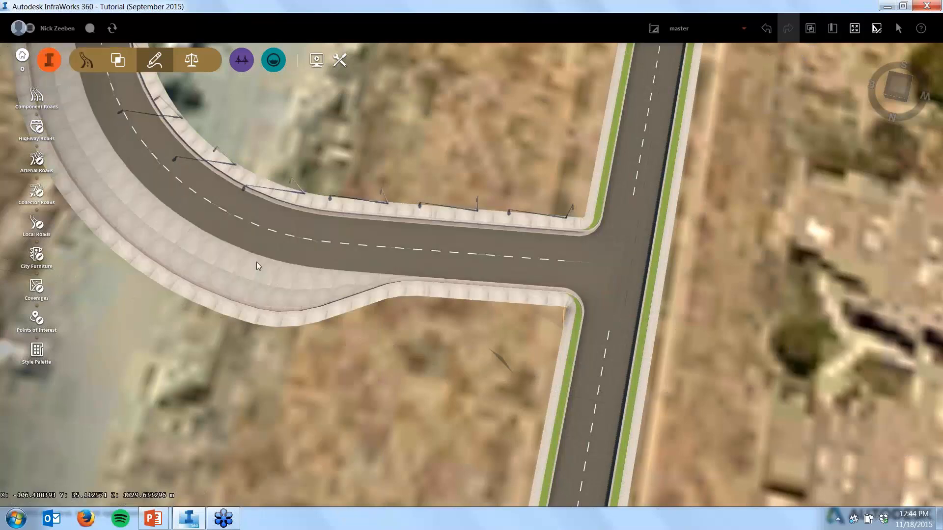
Place a Striping decoration along the outer edge of the widened shoulder on Design Road 8
left_click(267, 277)
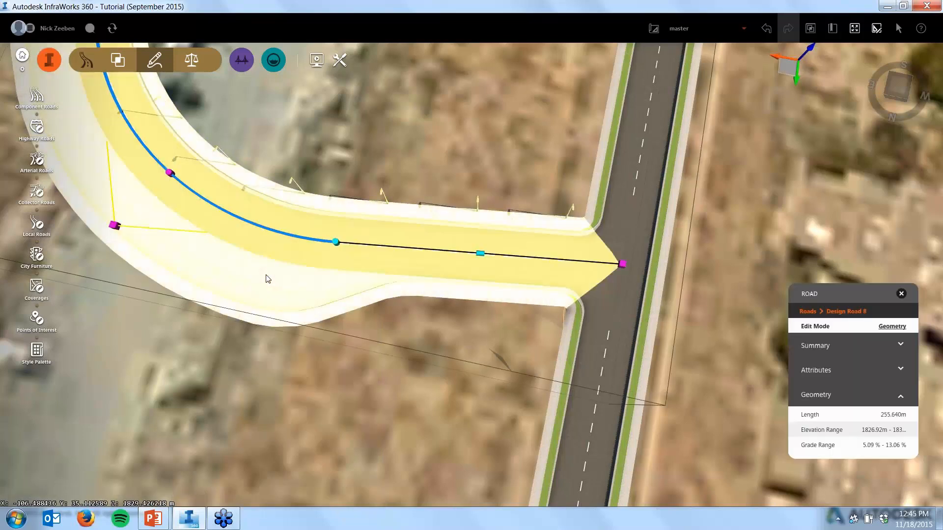
right_click(267, 276)
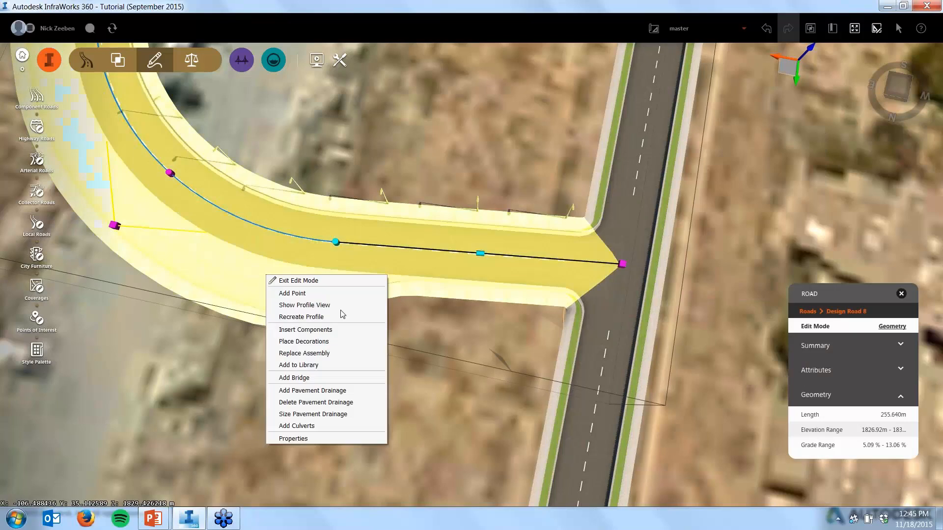
left_click(328, 341)
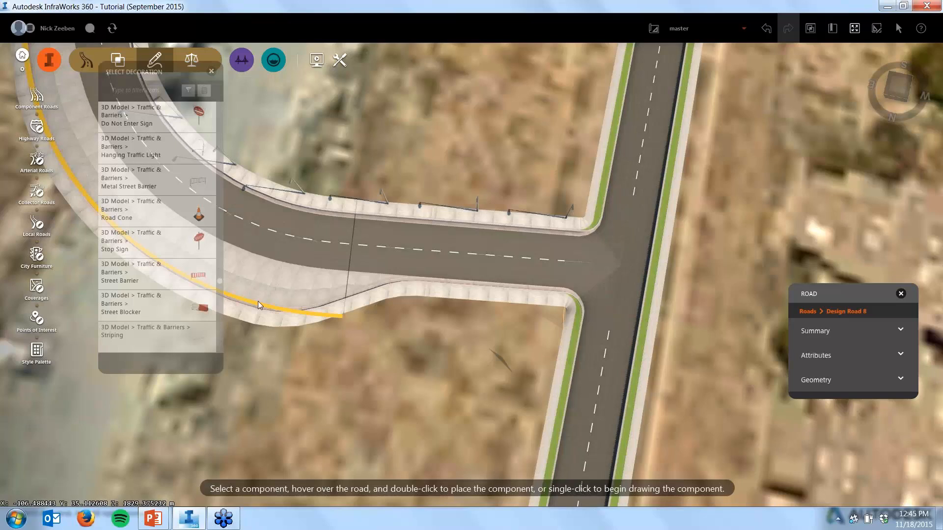
double_click(284, 298)
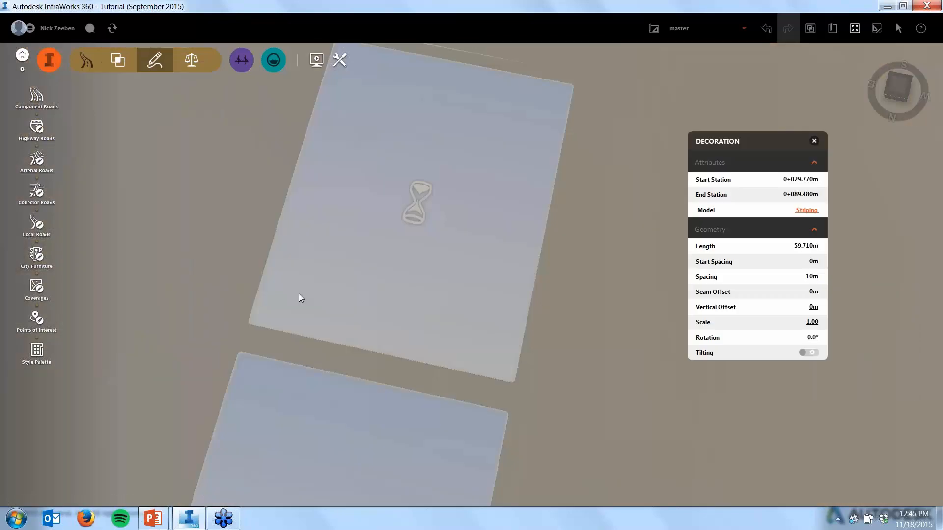
scroll(282, 307, "up", 5)
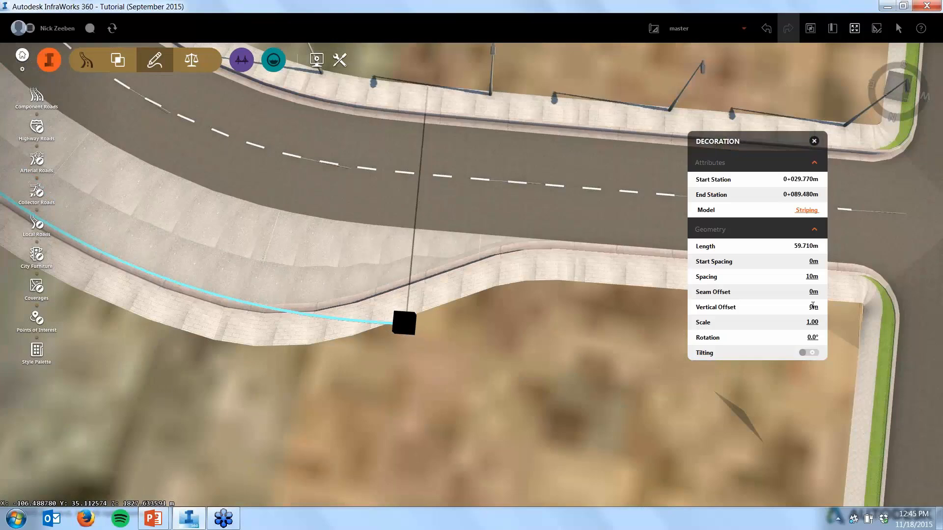
Set the new Striping decoration's vertical offset to 0.2 m and its rotation to 180°, and deselect it
left_click(812, 307)
key("BackSpace")
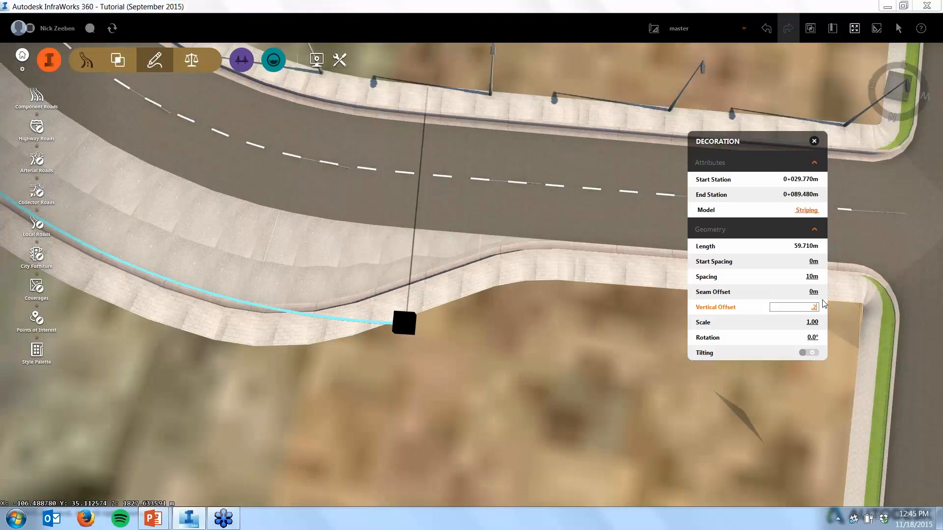
type(".2")
key("Return")
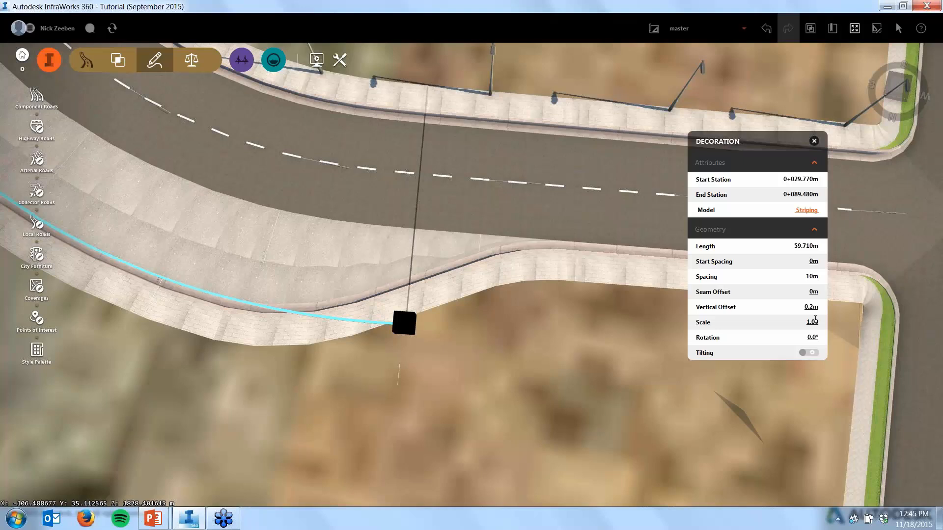
left_click(812, 337)
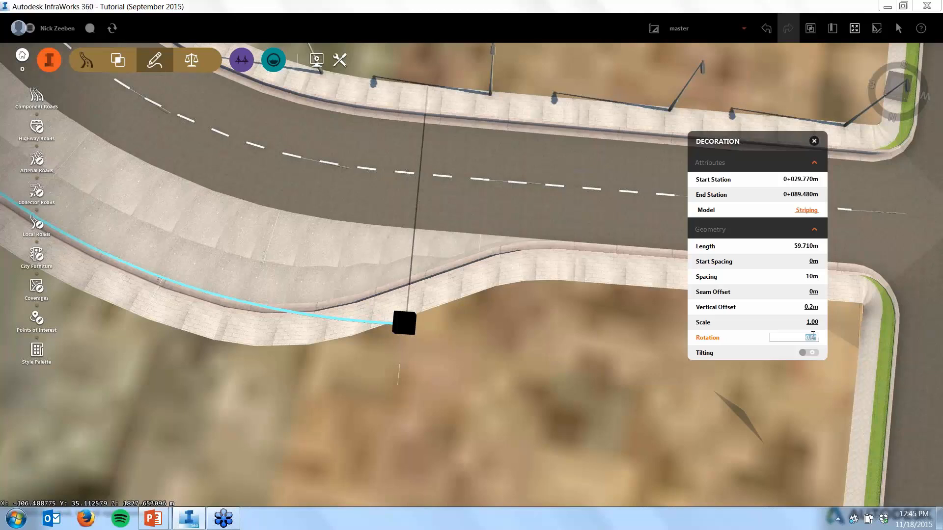
type("180")
key("Return")
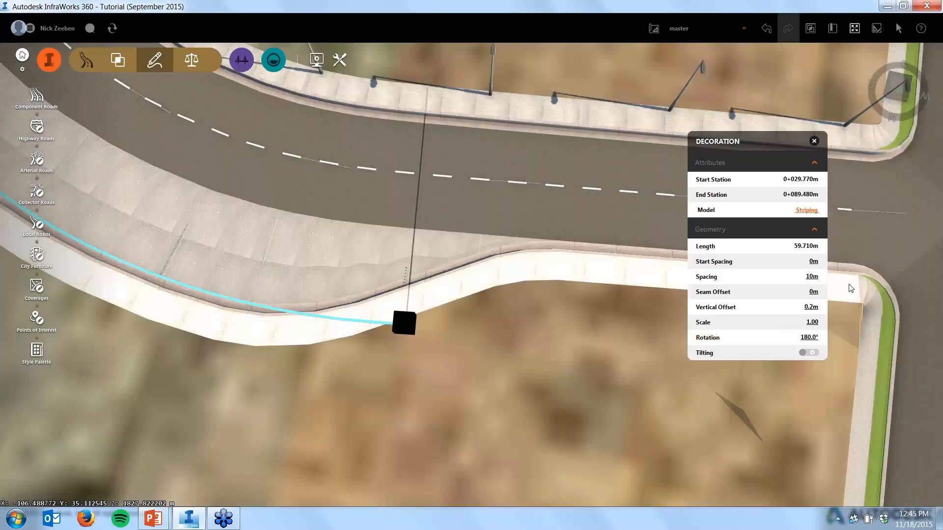
left_click(355, 330)
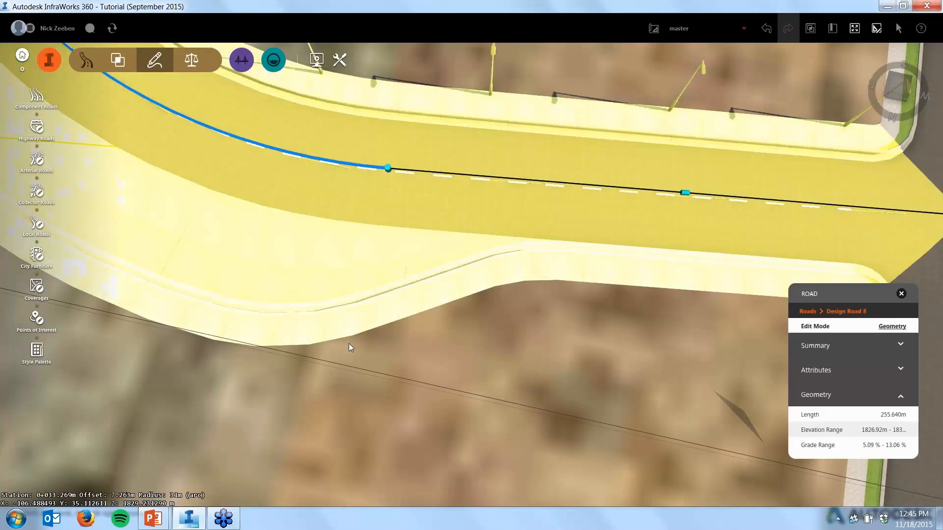
left_click(453, 360)
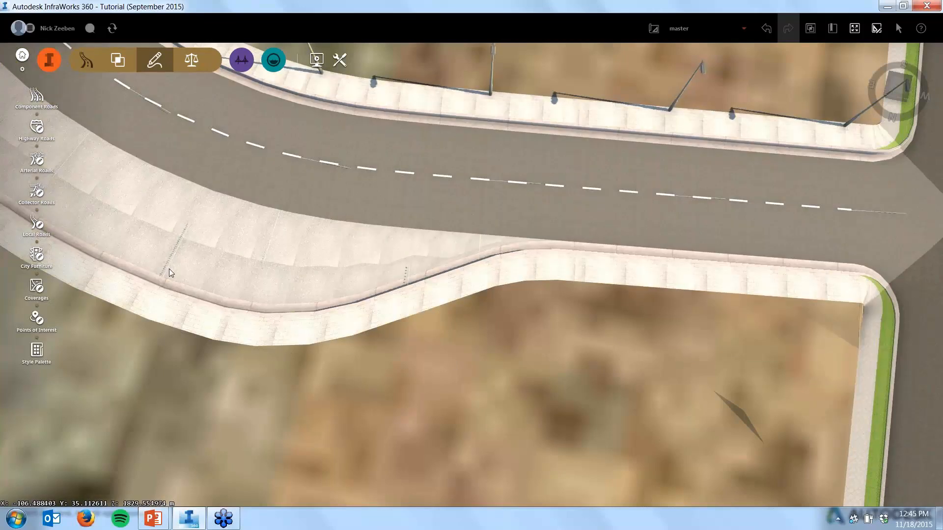
Delete the Striping decoration that runs along the seam between the lane and the widened shoulder
scroll(169, 269, "up", 1)
scroll(169, 269, "up", 3)
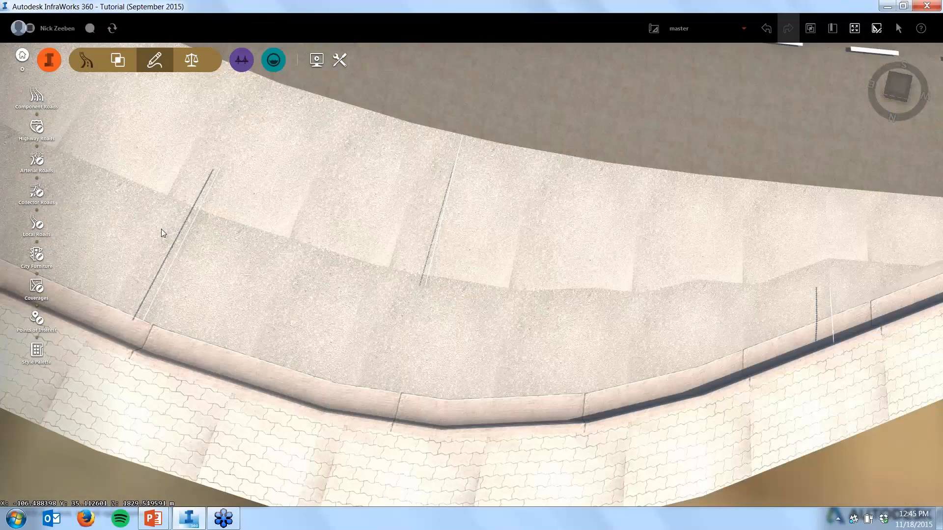
scroll(161, 229, "up", 1)
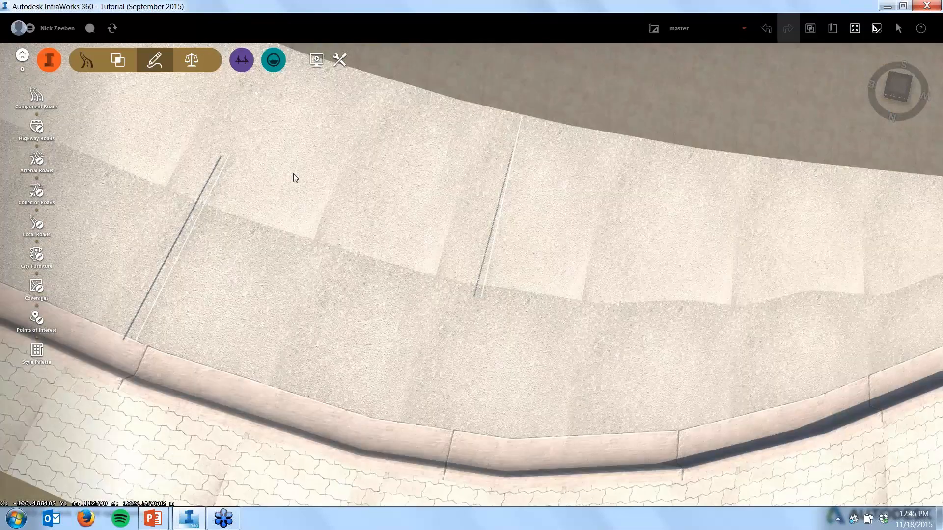
scroll(293, 173, "up", 1)
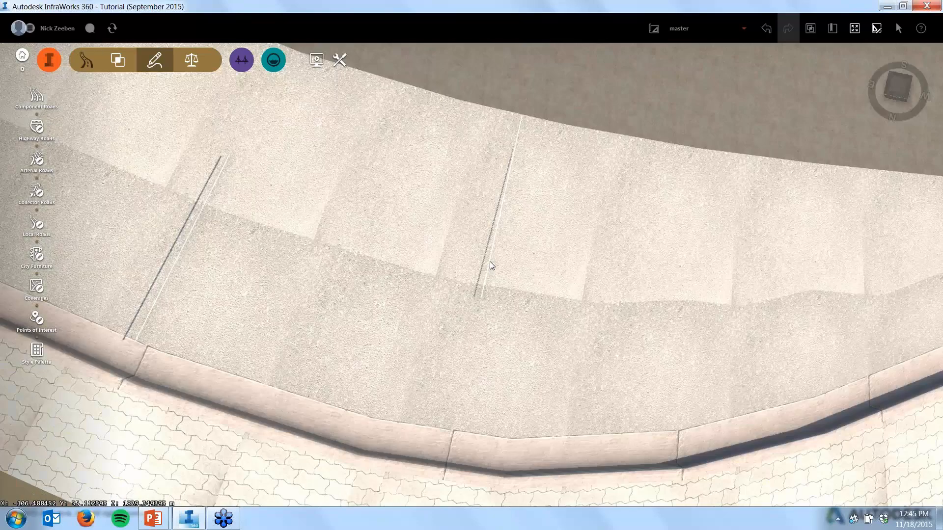
left_click(490, 257)
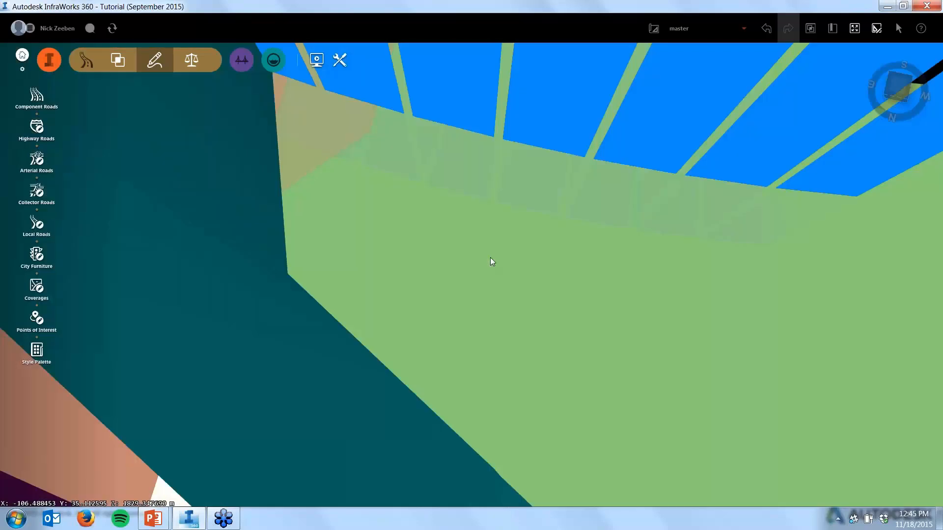
left_click(489, 256)
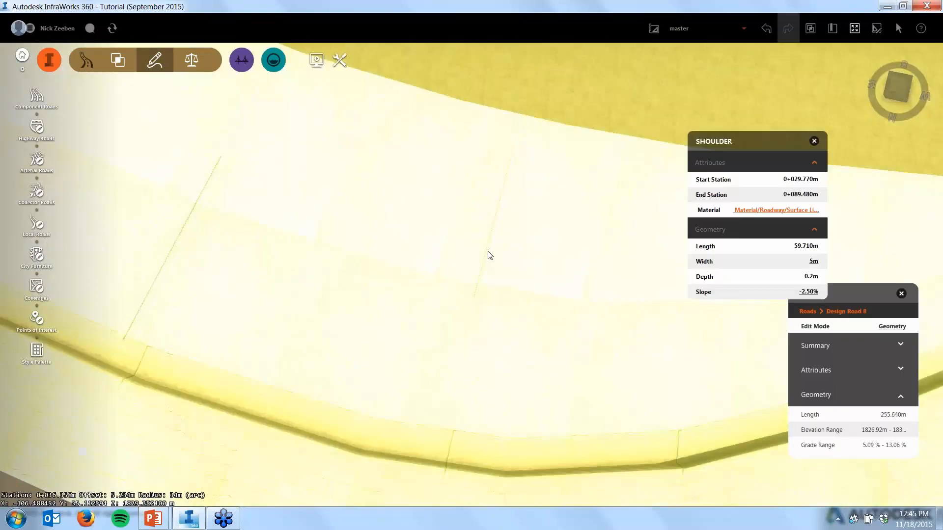
left_click(490, 256)
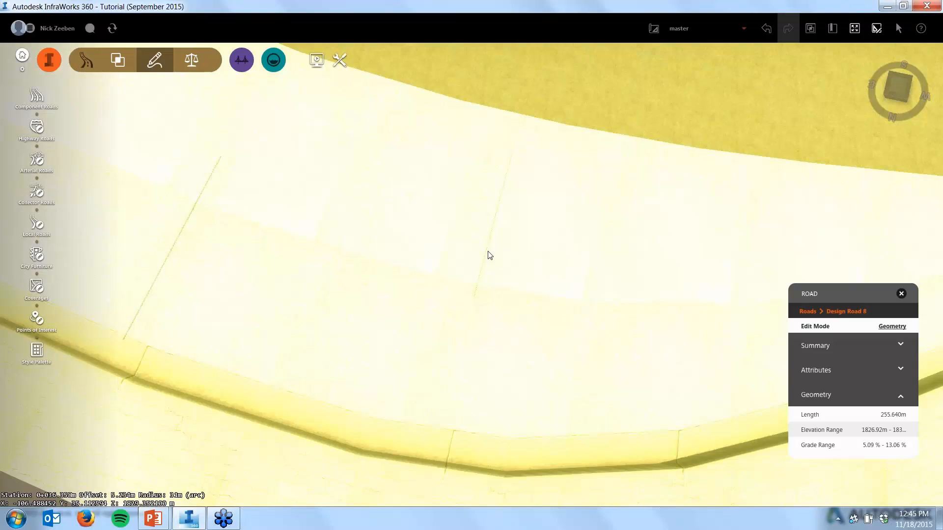
left_click(487, 255)
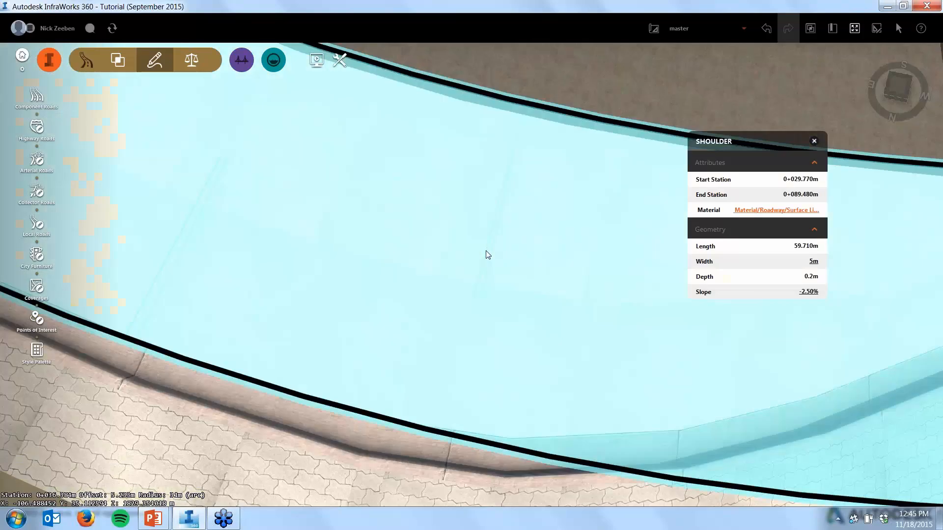
left_click(505, 279)
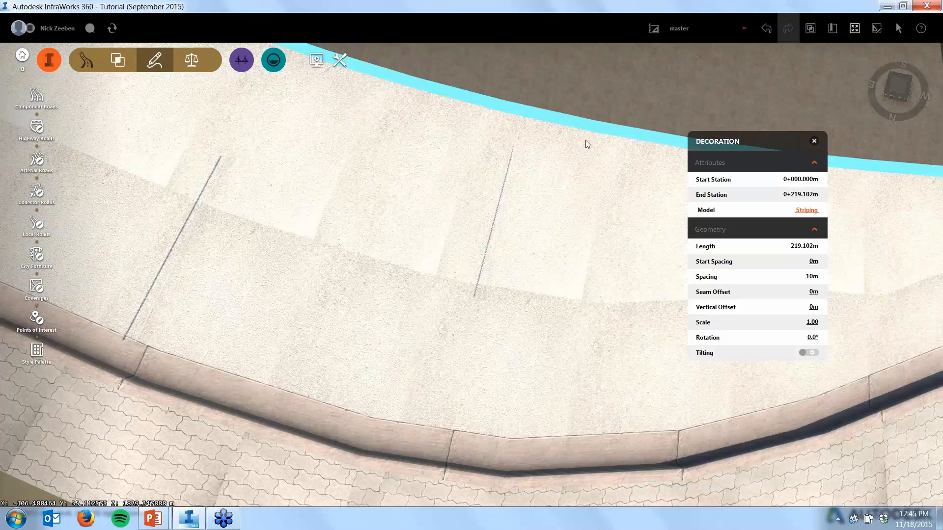
left_click(585, 140)
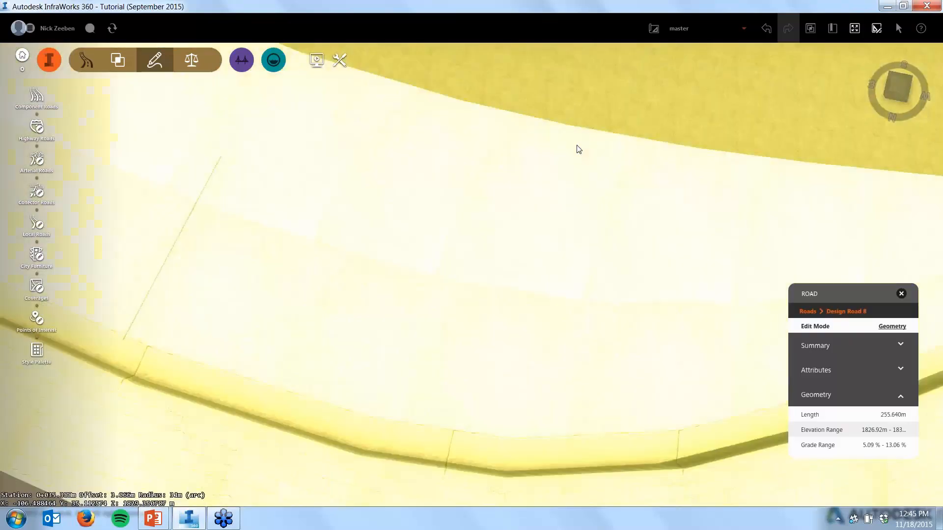
Deselect the road and examine the remaining stripes along the kerb side of the widened shoulder
scroll(580, 155, "down", 5)
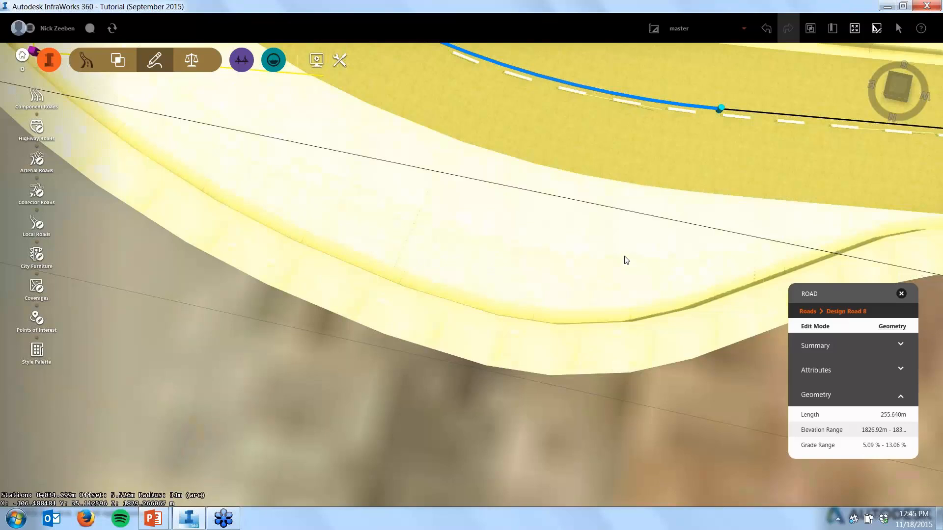
scroll(625, 258, "down", 2)
key("Escape")
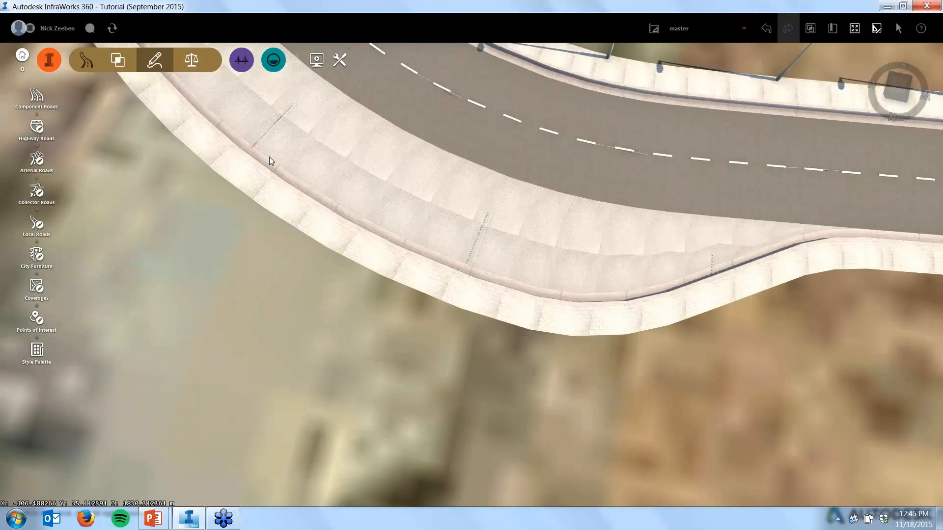
scroll(735, 330, "down", 1)
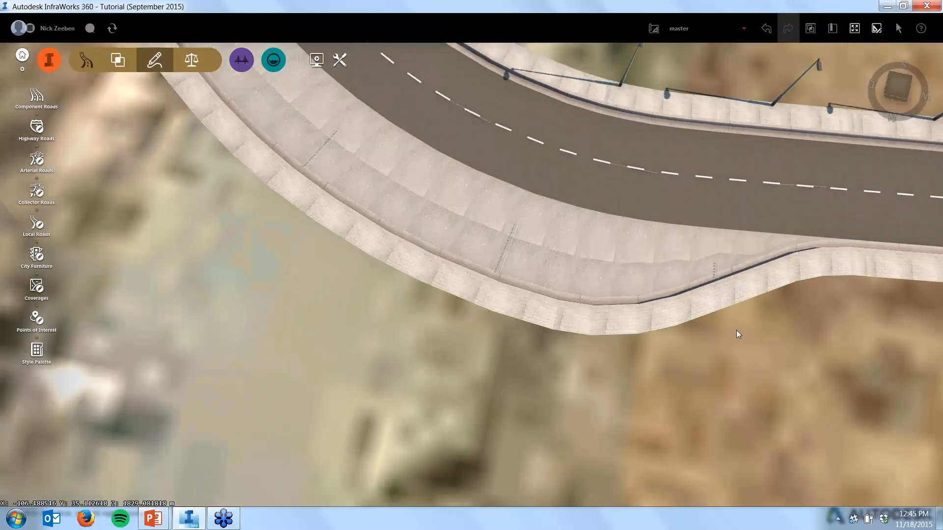
scroll(735, 330, "down", 2)
scroll(383, 152, "up", 1)
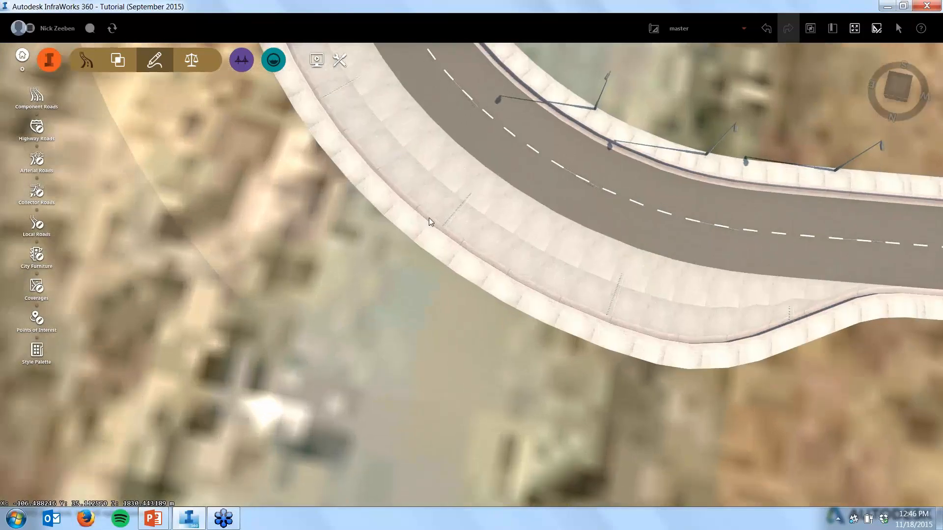
scroll(488, 311, "down", 2)
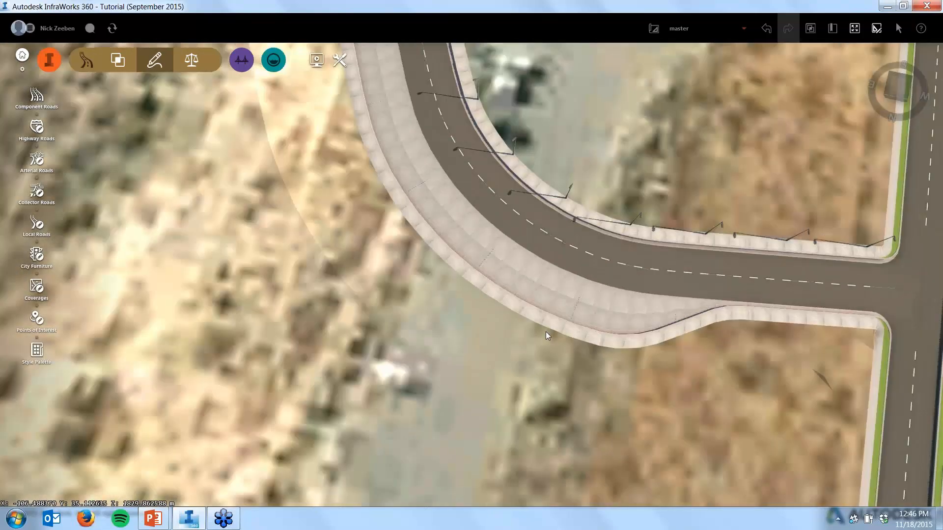
scroll(545, 331, "down", 1)
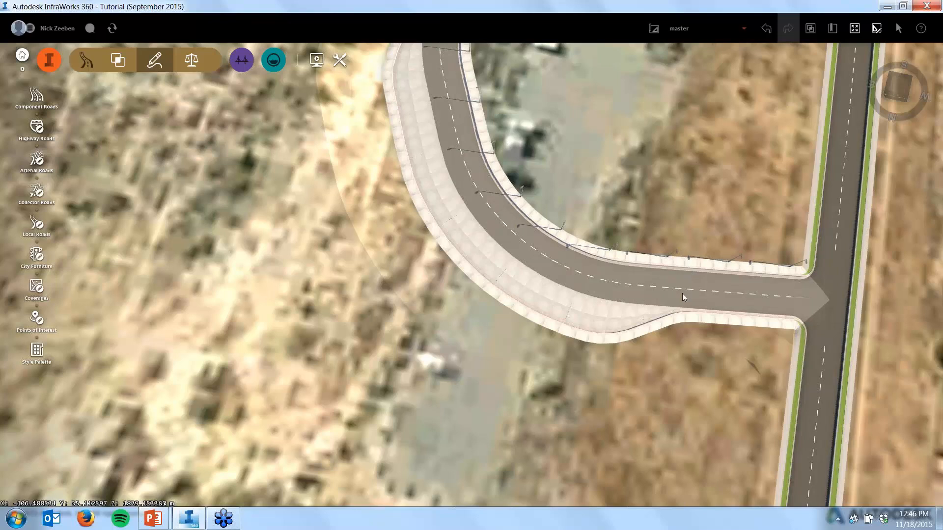
Select the lane beside the widened shoulder and examine its extent towards the intersection
scroll(788, 296, "up", 5)
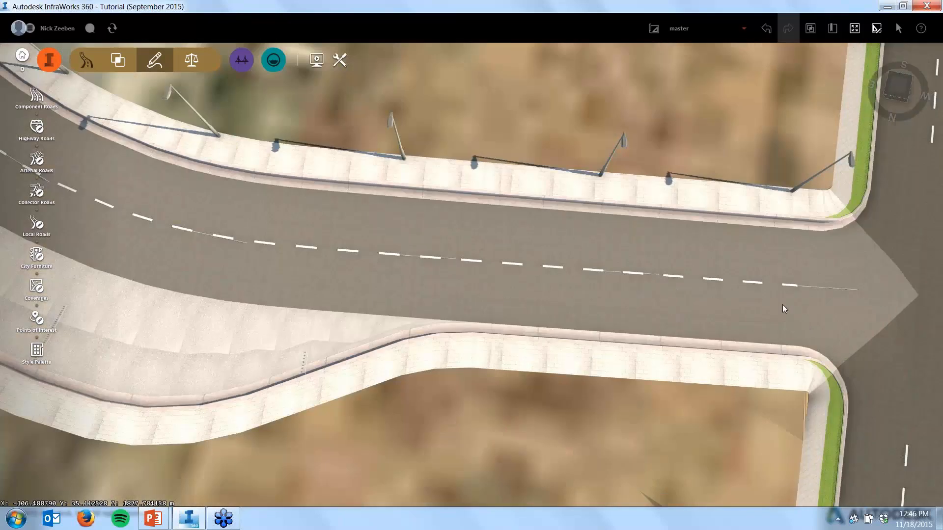
left_click(749, 282)
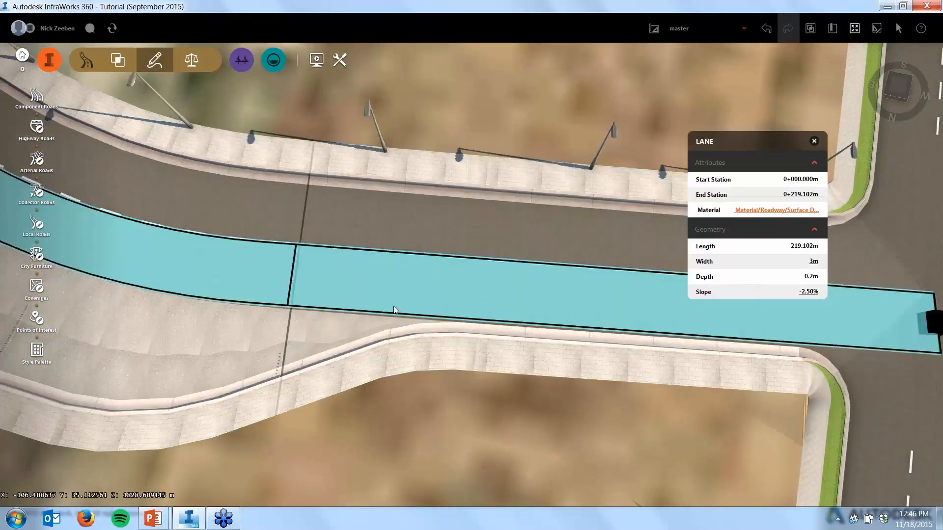
scroll(574, 405, "down", 1)
scroll(574, 405, "down", 2)
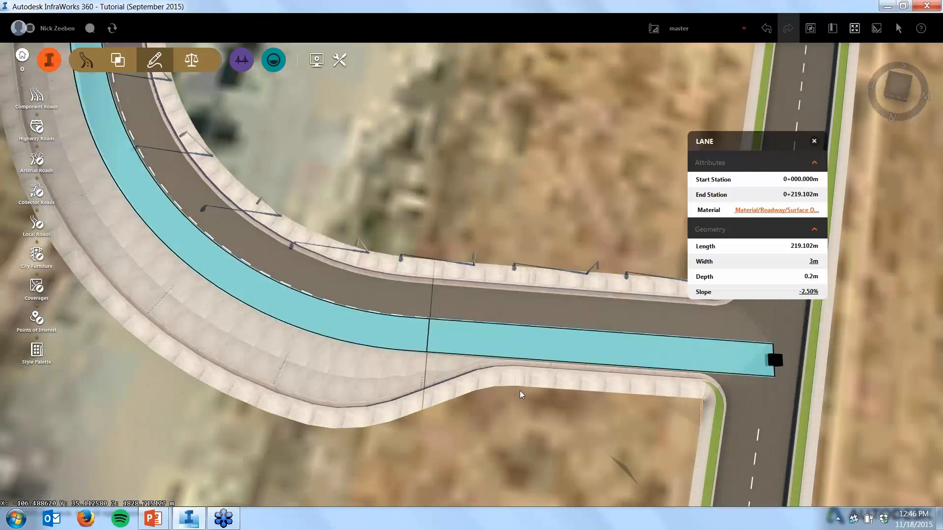
scroll(521, 392, "down", 1)
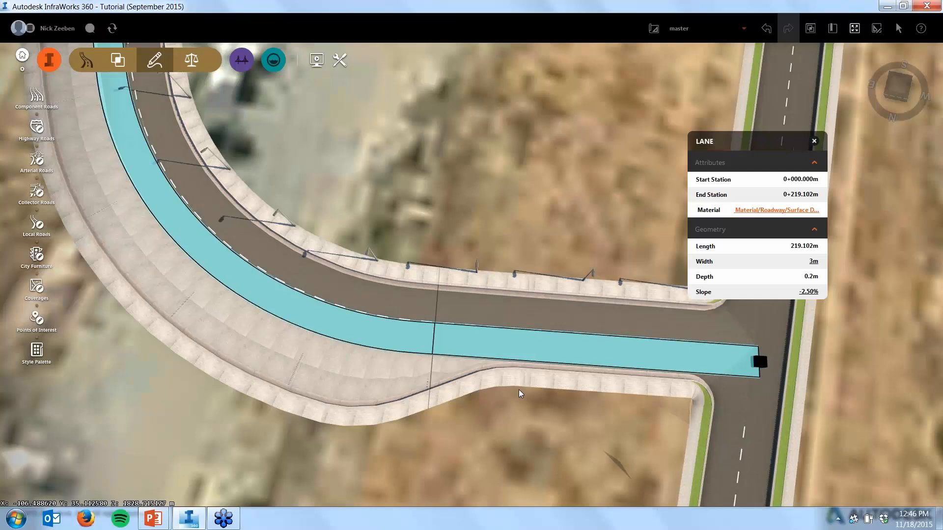
scroll(521, 393, "down", 1)
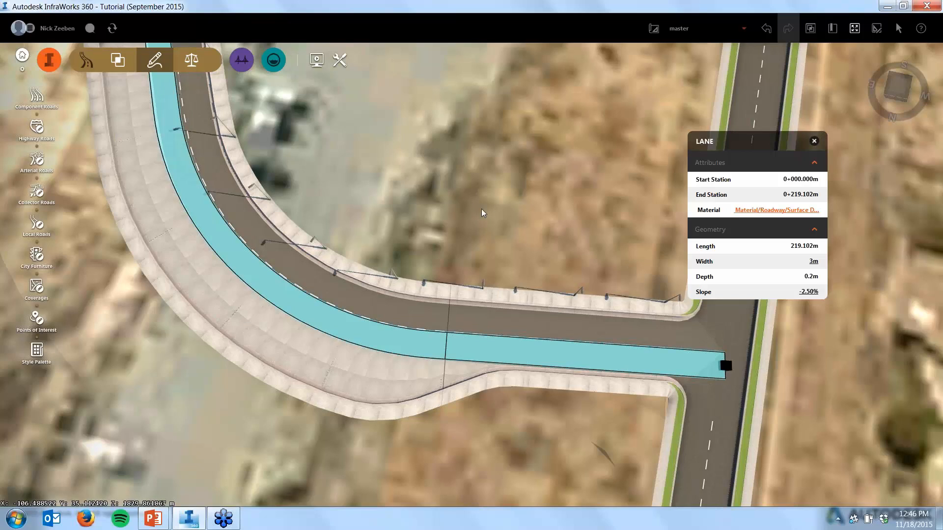
Select Design Road 8 and view the whole road with its geometry and surroundings
scroll(488, 202, "down", 2)
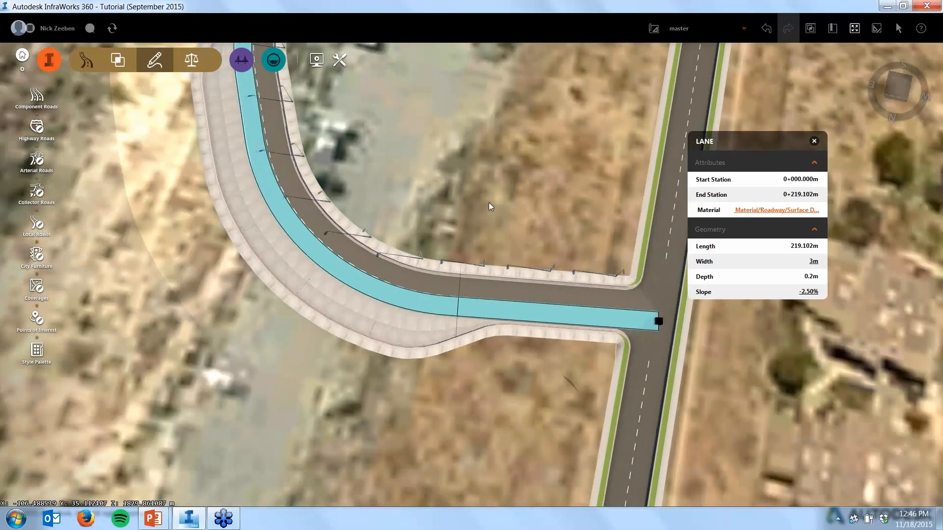
scroll(488, 202, "down", 2)
scroll(476, 255, "down", 2)
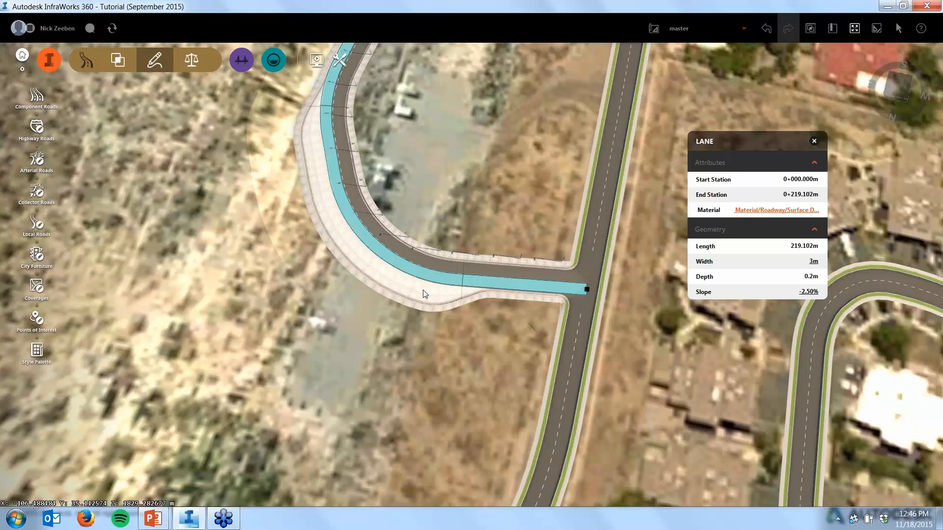
scroll(454, 352, "down", 1)
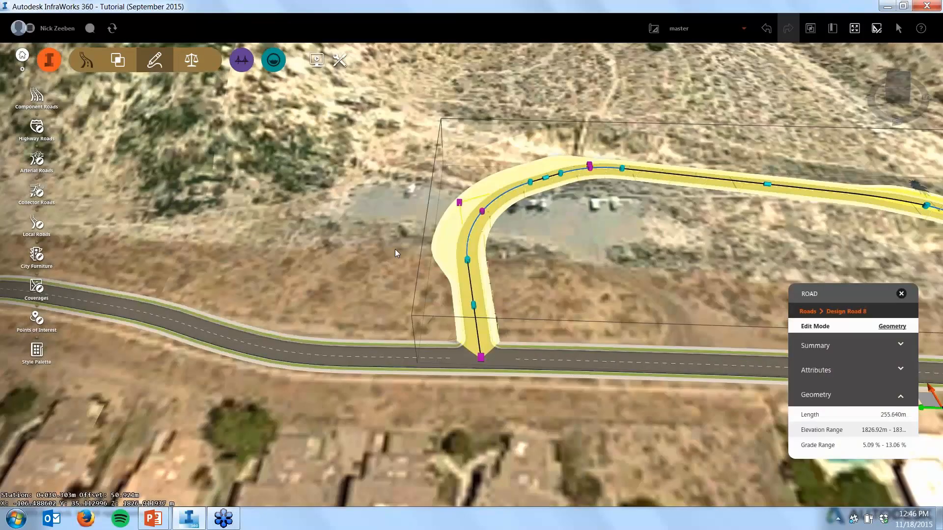
scroll(283, 223, "down", 2)
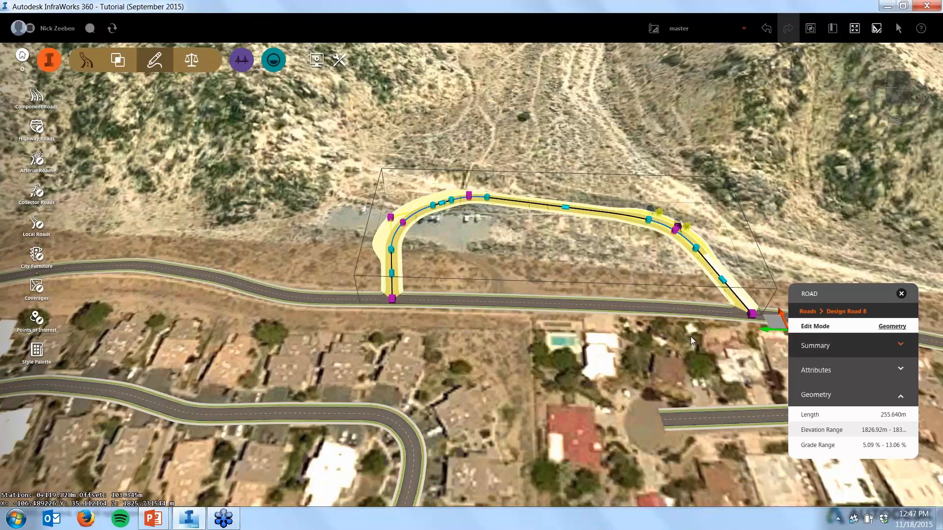
Switch Design Road 8 to Roadside Grading edit mode and examine its grading method, grading limit and extent along the road
left_click(456, 273)
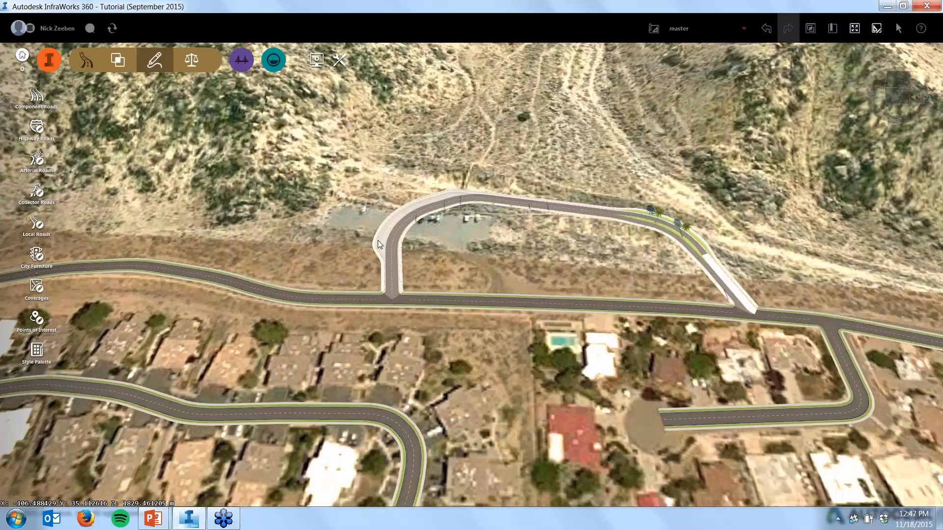
left_click(378, 240)
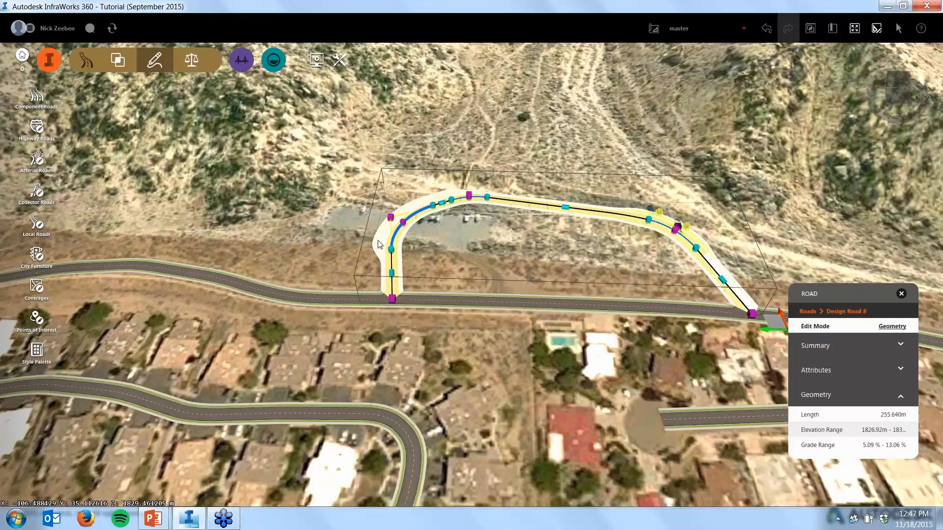
left_click(893, 326)
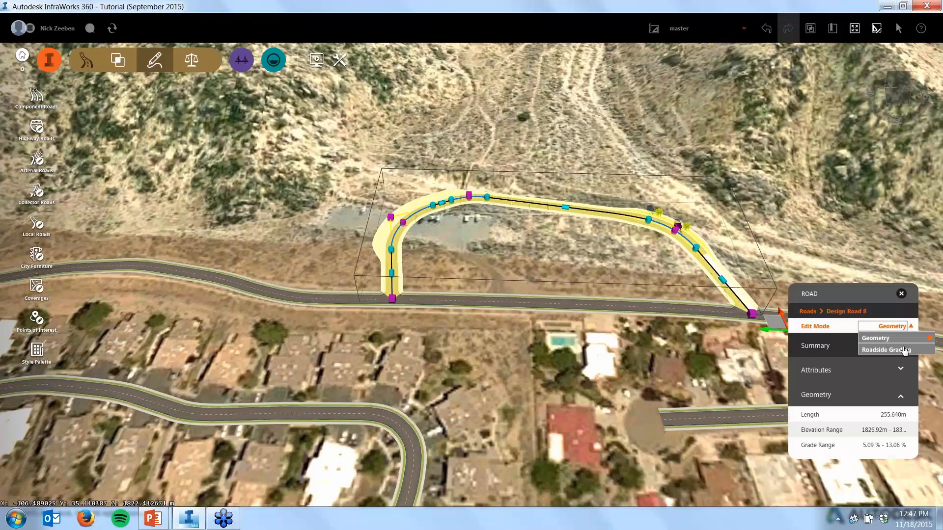
left_click(905, 350)
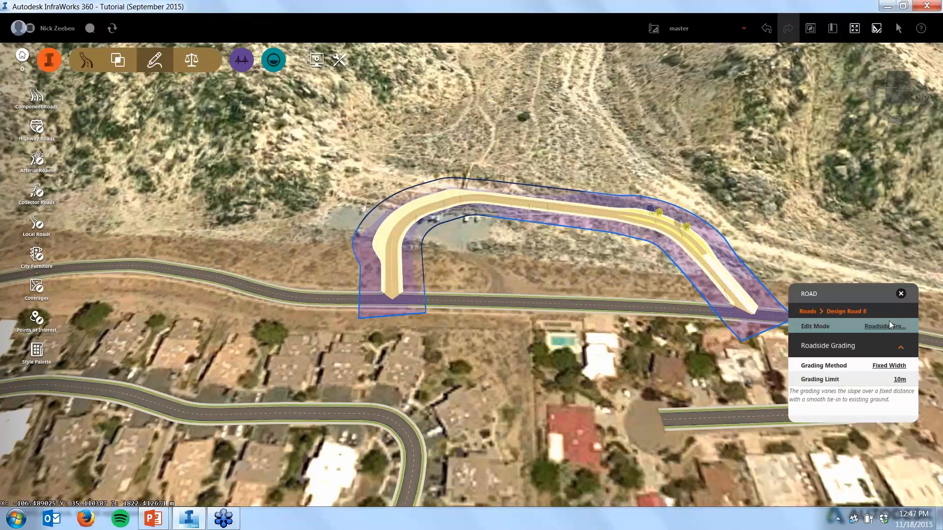
left_click(890, 327)
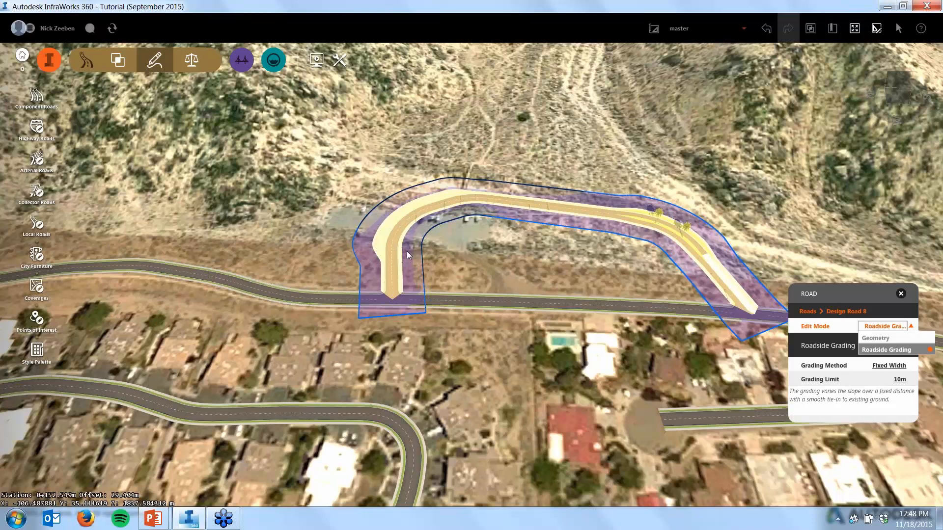
key("Escape")
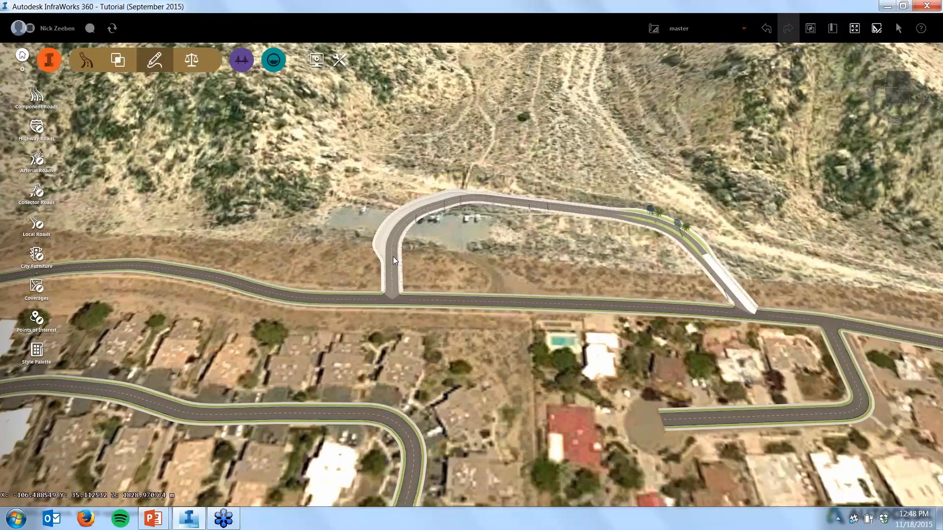
Reselect Design Road 8 and return its edit mode to Geometry
left_click(393, 256)
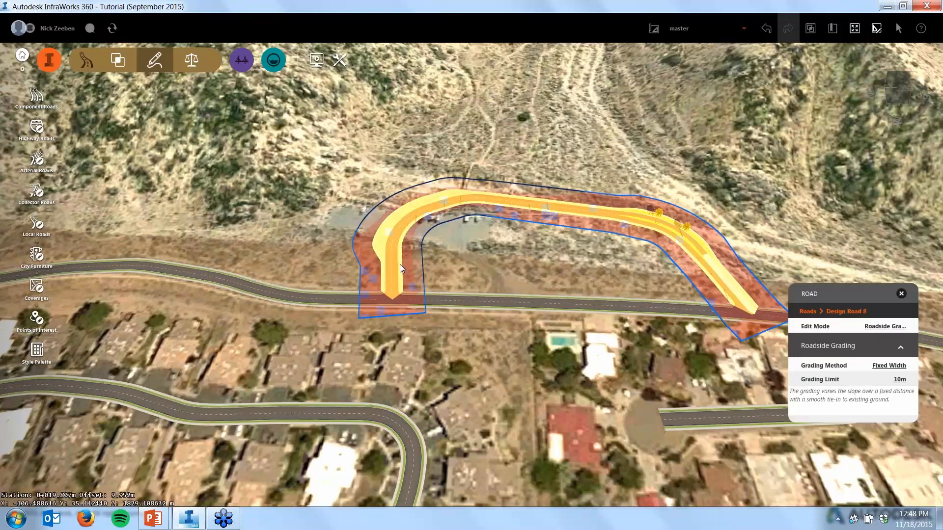
scroll(399, 264, "up", 2)
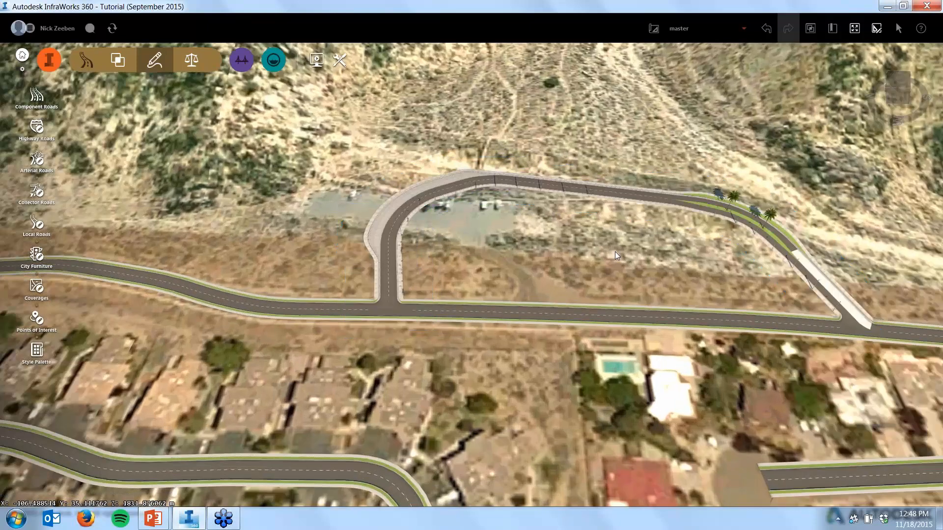
left_click(884, 326)
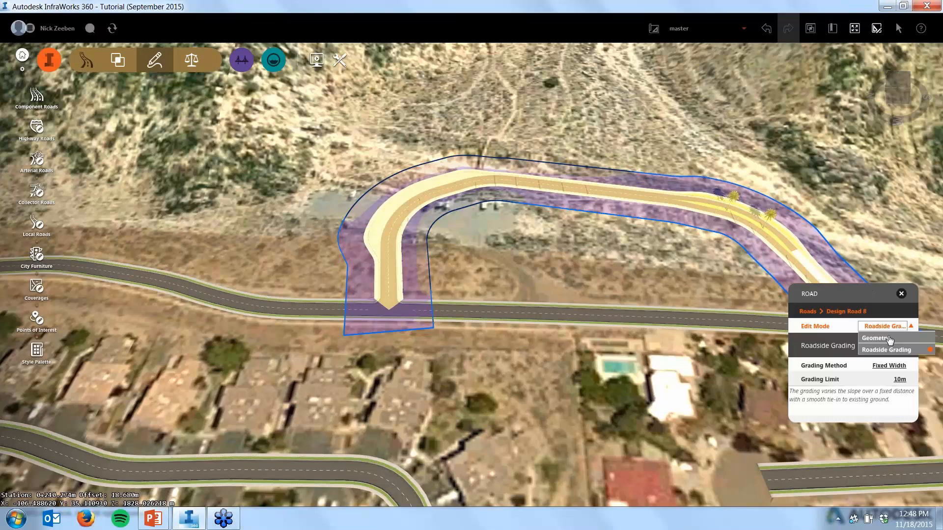
left_click(877, 338)
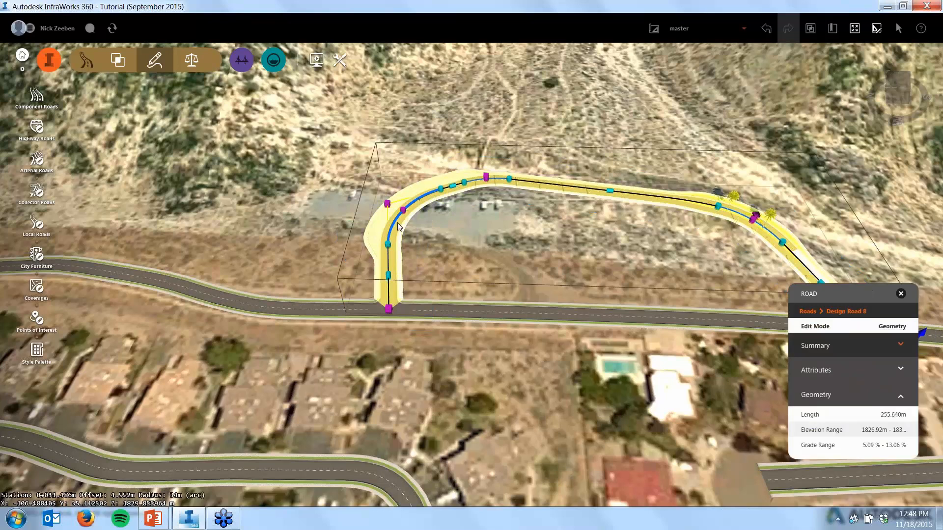
Add pavement drainage along Design Road 8 with the default inlet, manhole and pipeline settings
scroll(397, 222, "up", 1)
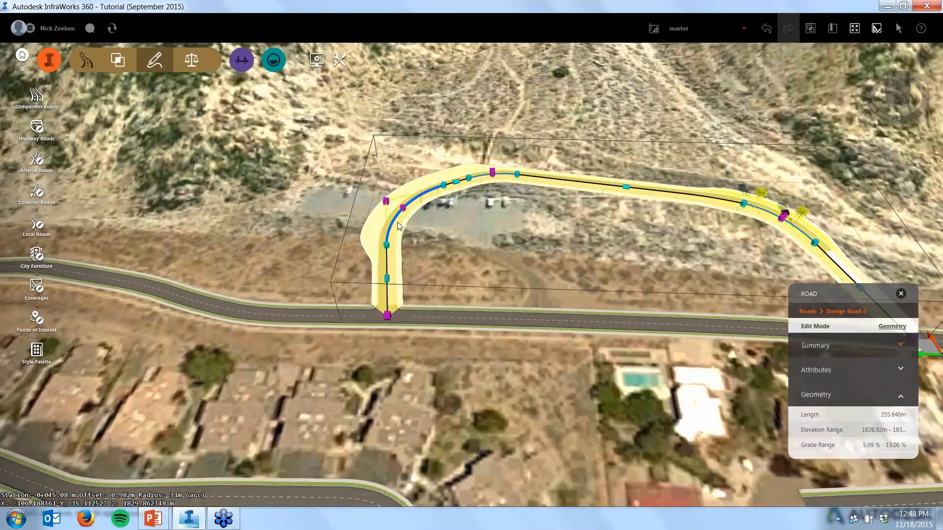
scroll(397, 222, "up", 2)
right_click(396, 202)
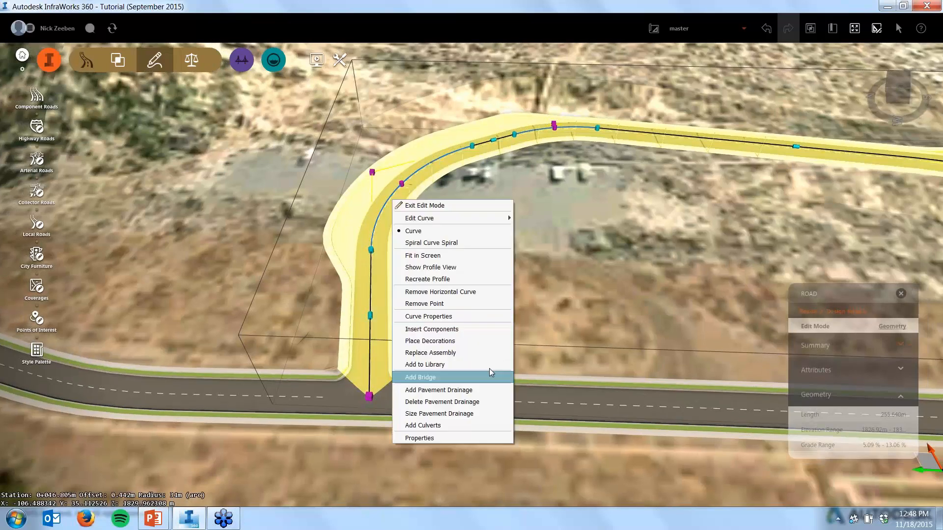
left_click(474, 391)
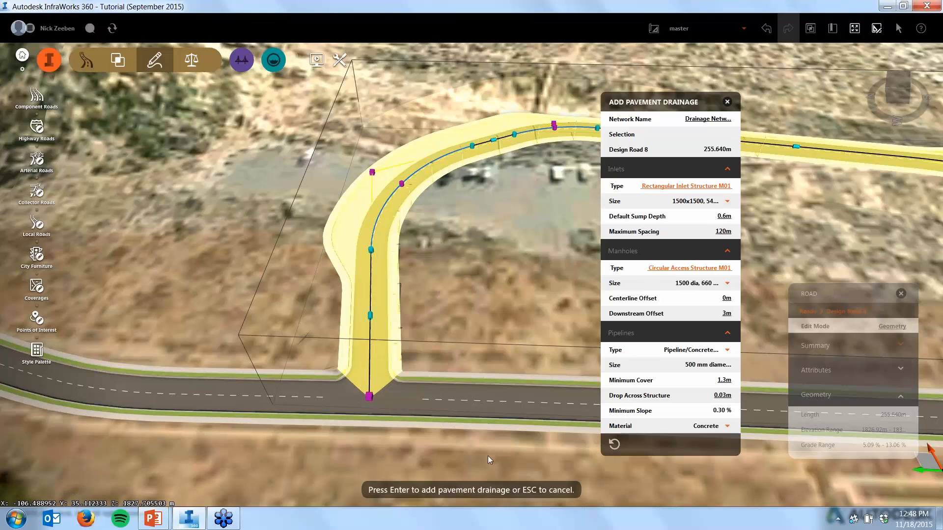
key("Return")
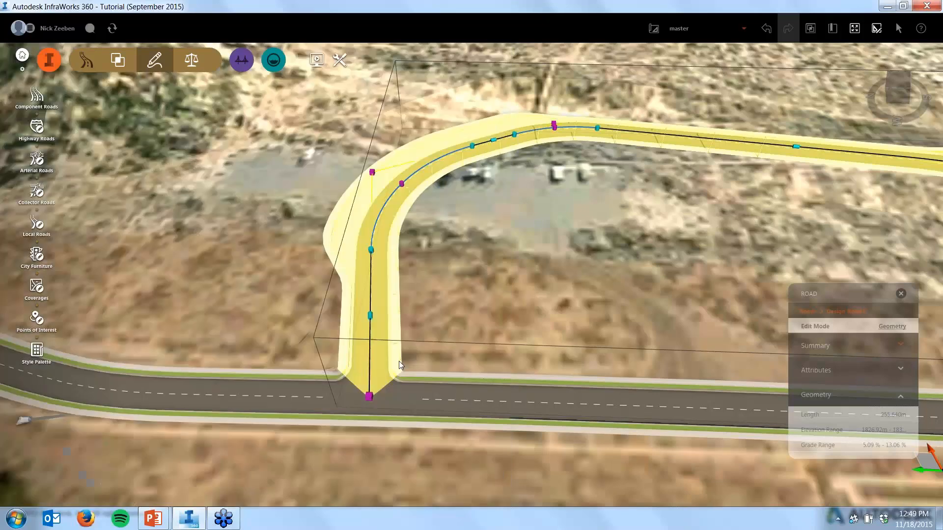
Examine the new inlets and manholes along the road between the intersection and the curve
scroll(371, 411, "up", 1)
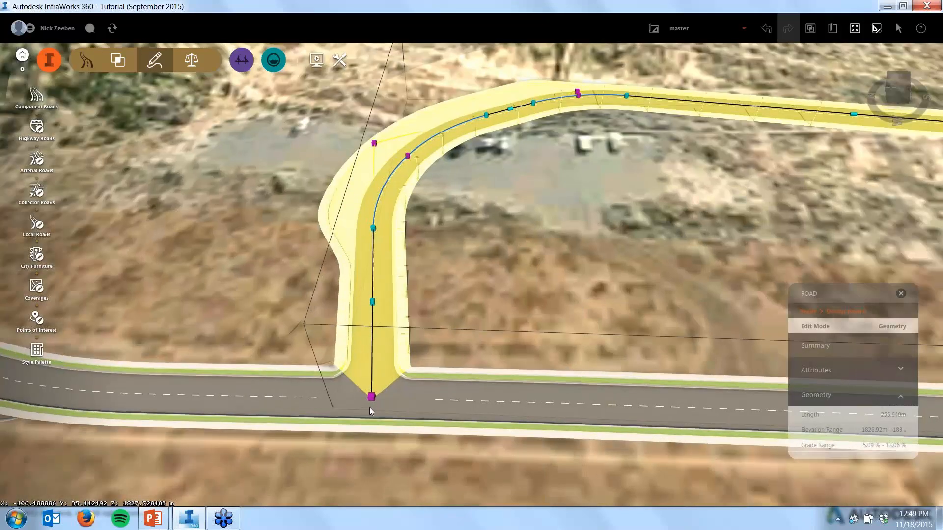
scroll(370, 407, "up", 5)
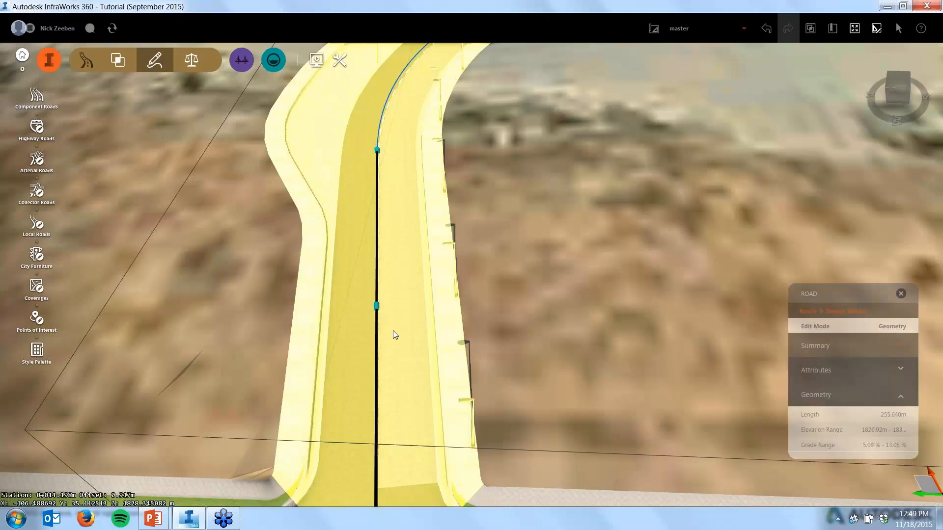
scroll(304, 409, "down", 3)
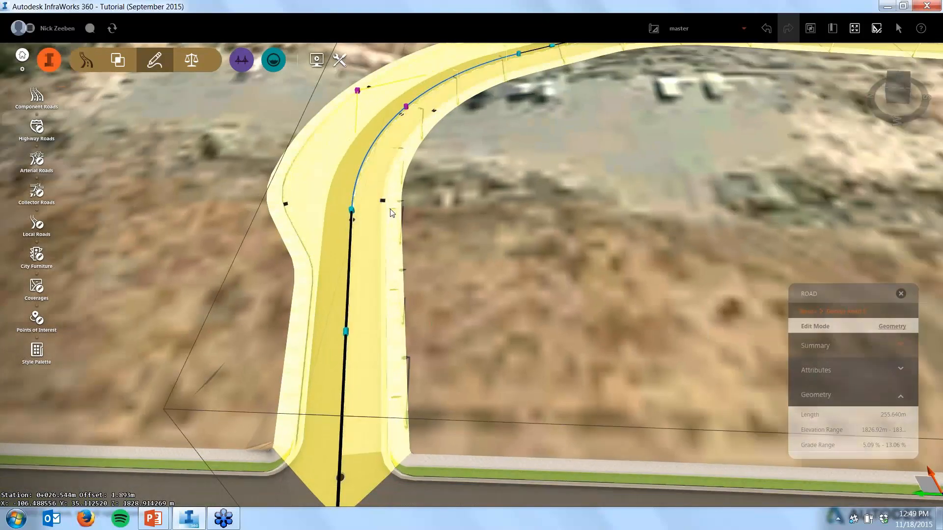
scroll(392, 212, "up", 5)
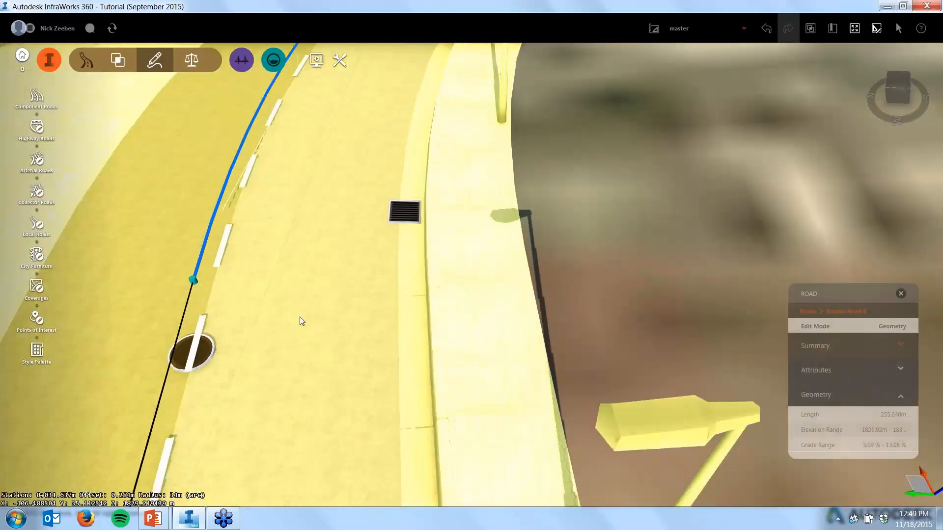
middle_click_drag(283, 325, 366, 275)
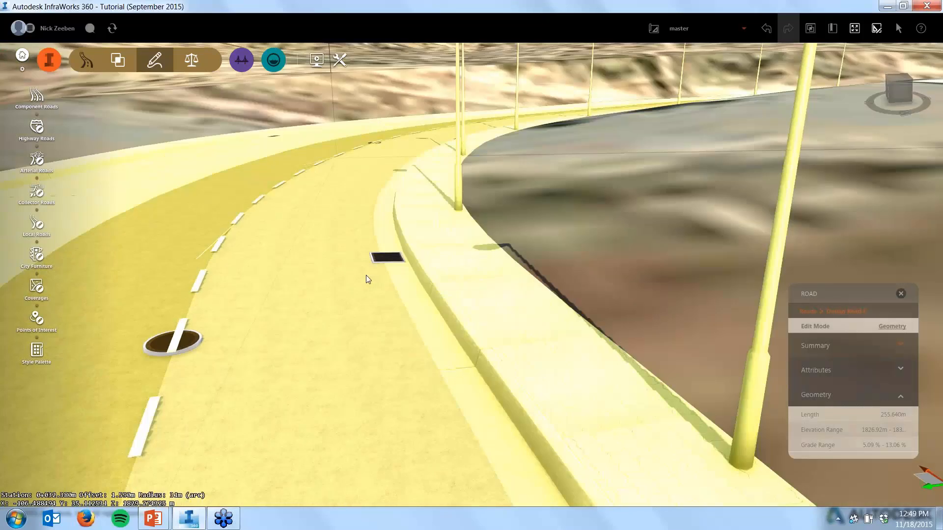
Deselect the road and examine the manhole in the centreline and the kerbside inlet at the start of the curve
left_click(587, 201)
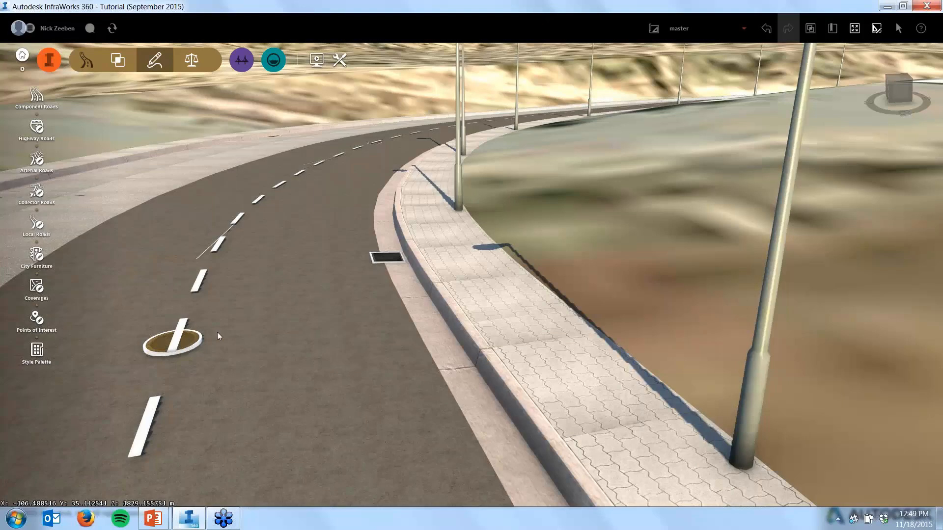
left_click(188, 339)
key("Escape")
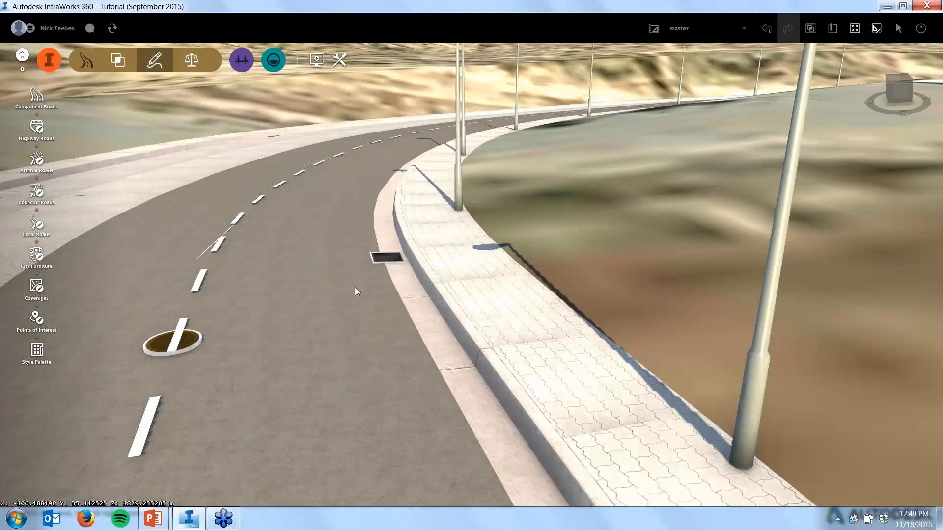
scroll(355, 292, "down", 3)
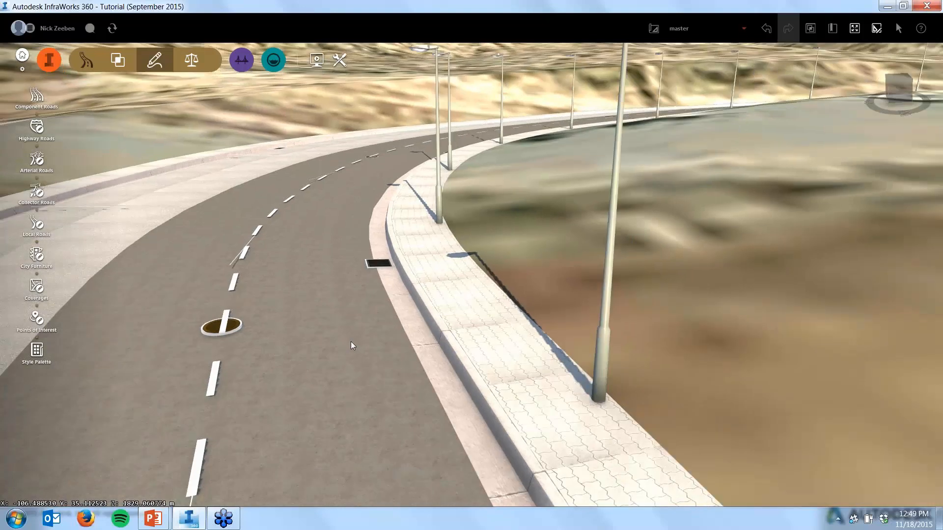
middle_click_drag(350, 341, 320, 307)
scroll(321, 307, "down", 5)
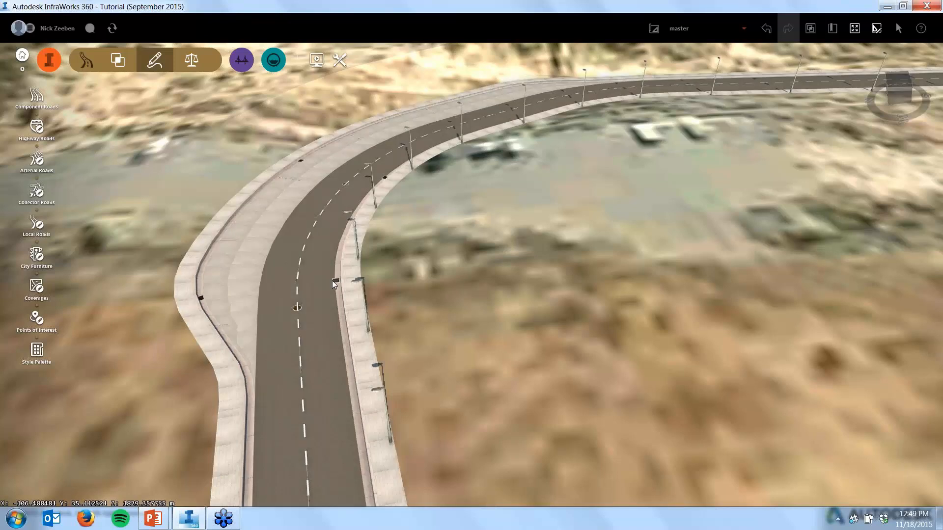
Select the inlet on the inner kerb of the curve and examine its attributes, tributary area and spread up close
left_click(334, 281)
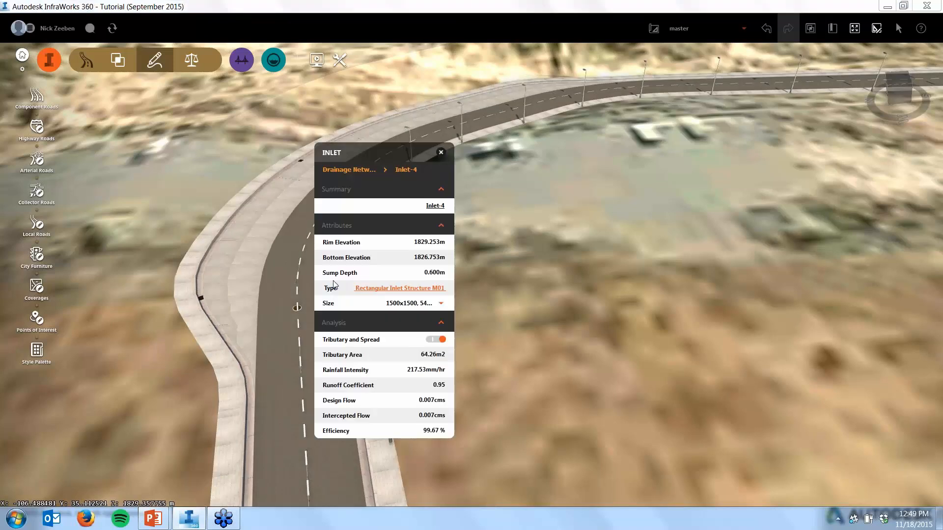
left_click_drag(414, 155, 587, 166)
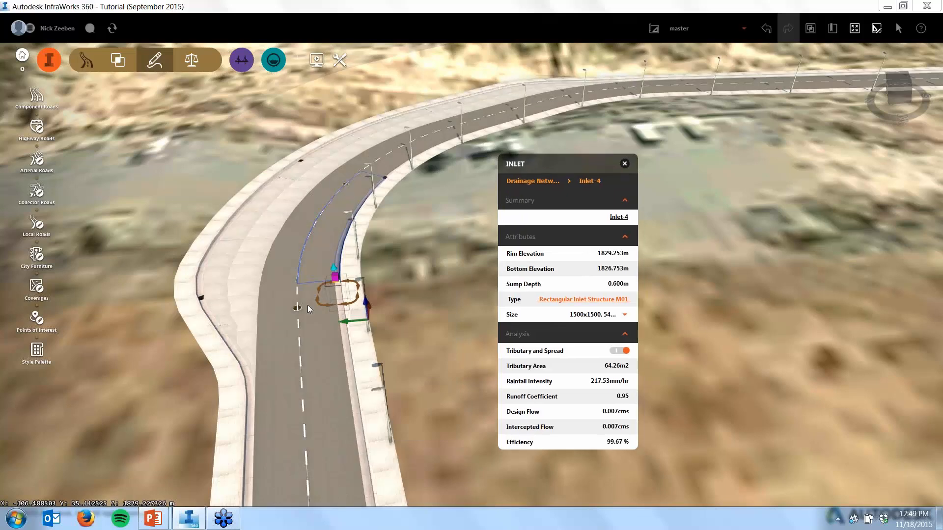
scroll(307, 305, "up", 2)
scroll(343, 268, "up", 4)
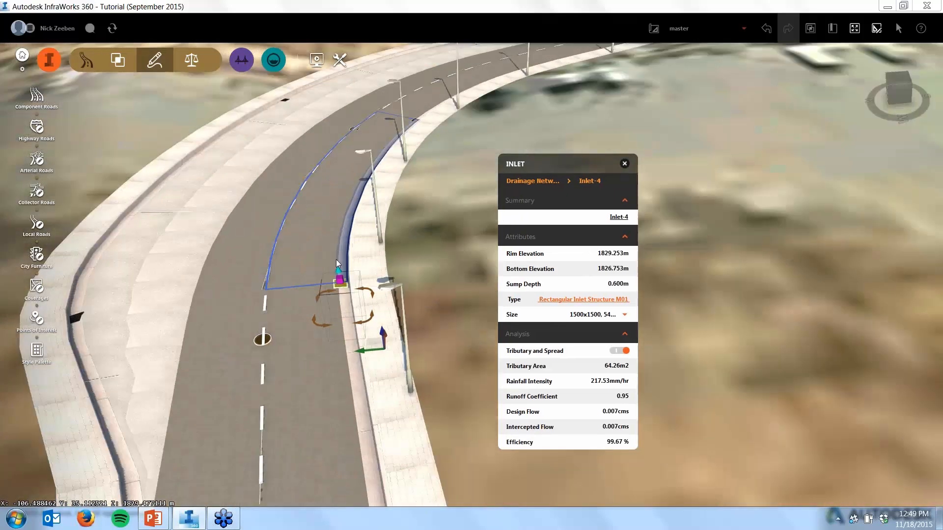
scroll(322, 225, "up", 2)
scroll(317, 187, "up", 2)
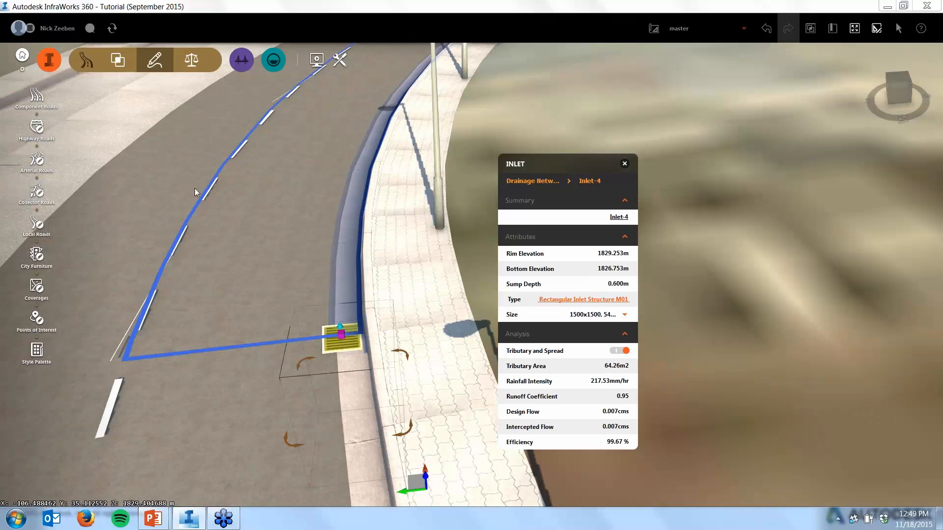
Examine the extent of the selected inlet's tributary area between the centreline and the inner kerb, alongside its analysis values
scroll(251, 349, "down", 1)
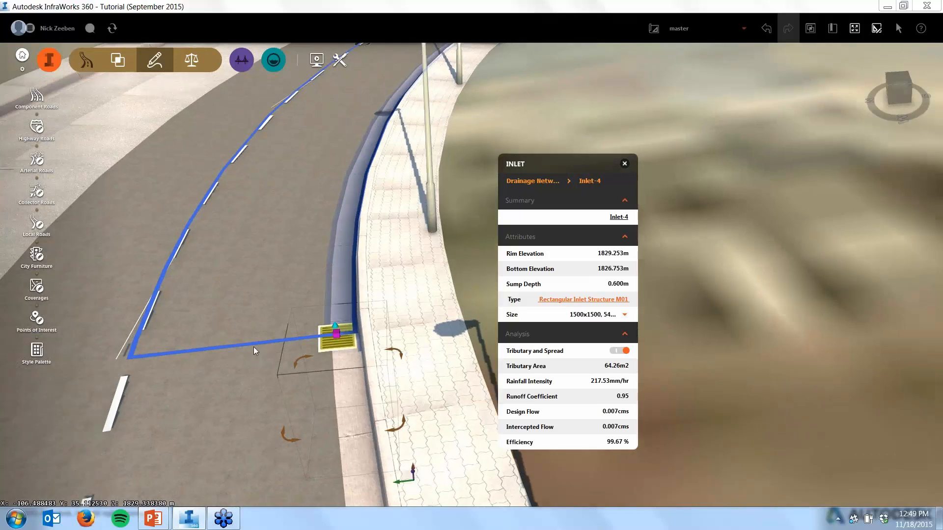
scroll(254, 347, "down", 3)
scroll(265, 341, "down", 2)
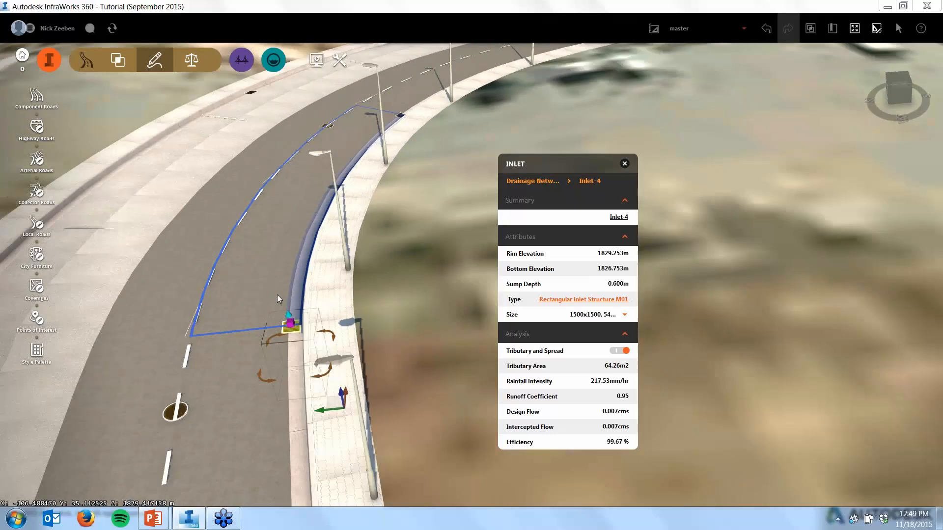
scroll(490, 150, "down", 1)
scroll(503, 230, "down", 2)
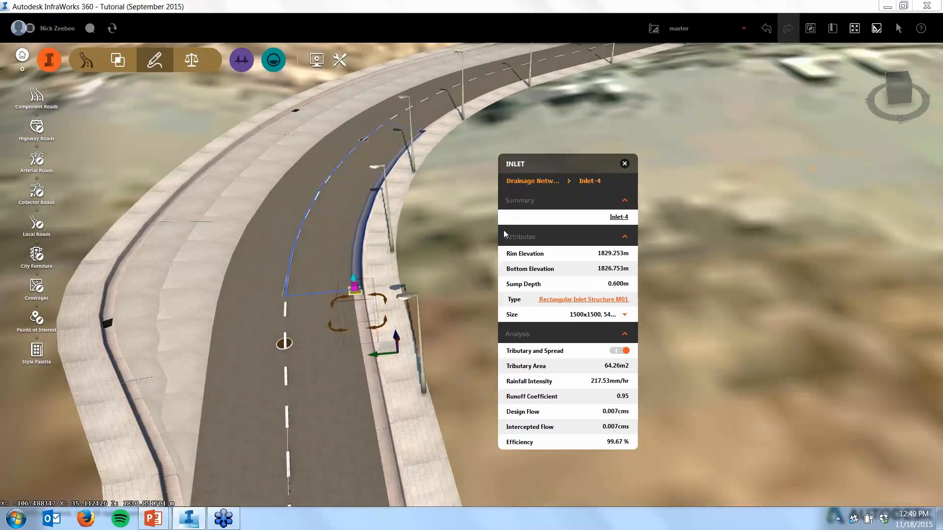
scroll(443, 275, "down", 1)
scroll(446, 266, "down", 3)
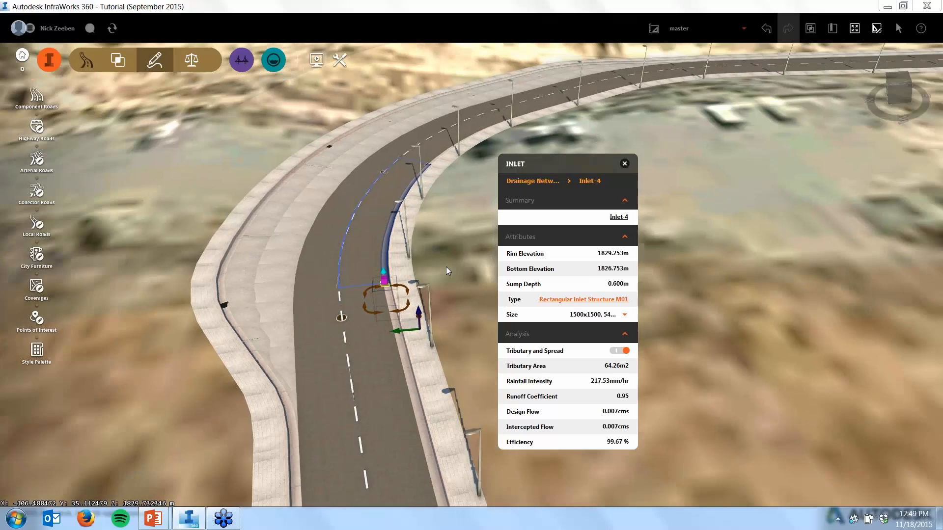
scroll(445, 268, "down", 2)
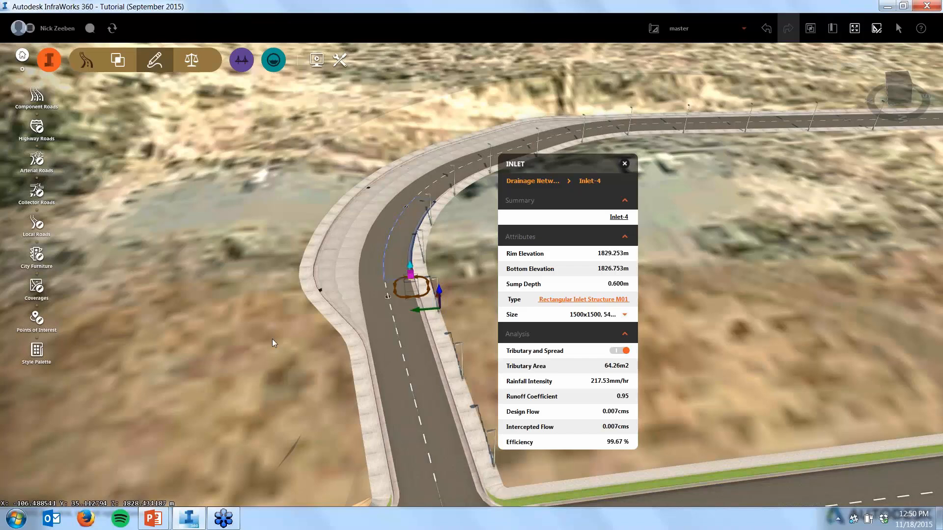
scroll(265, 433, "down", 2)
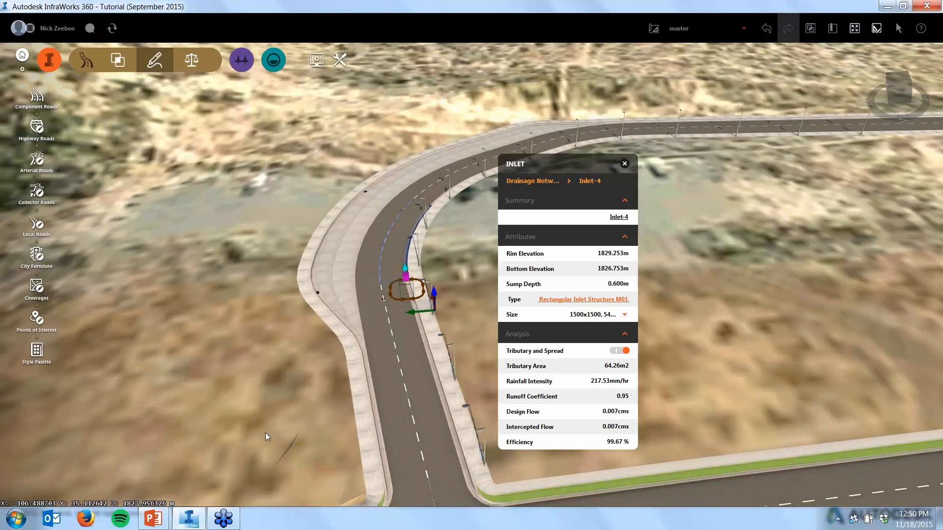
scroll(265, 432, "down", 2)
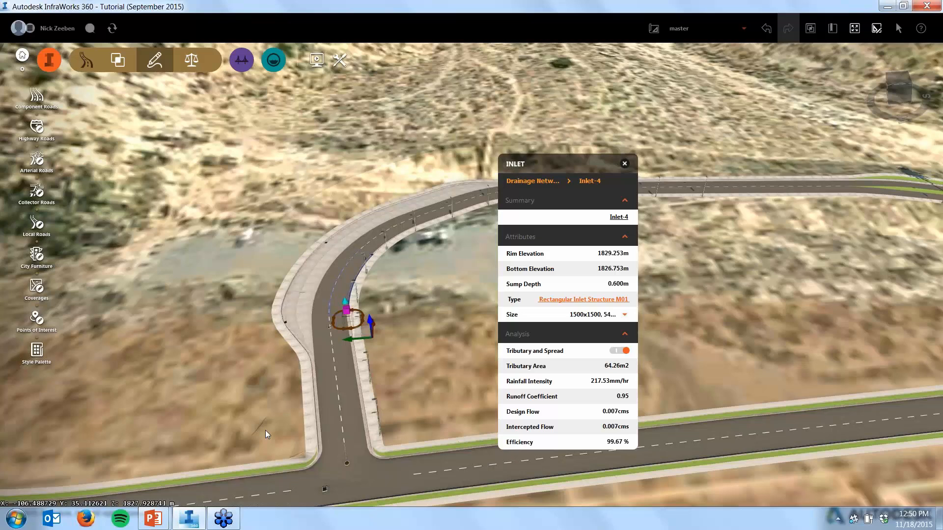
scroll(265, 430, "down", 2)
Switch to Windows Explorer and open the model's "Tutorial (September 2015).files" folder on the System (I:) drive
key("super")
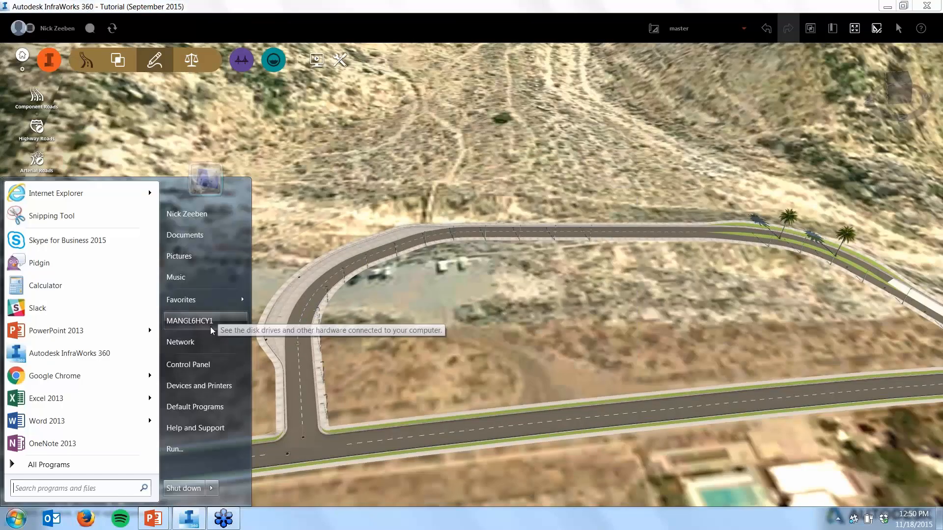
left_click(210, 326)
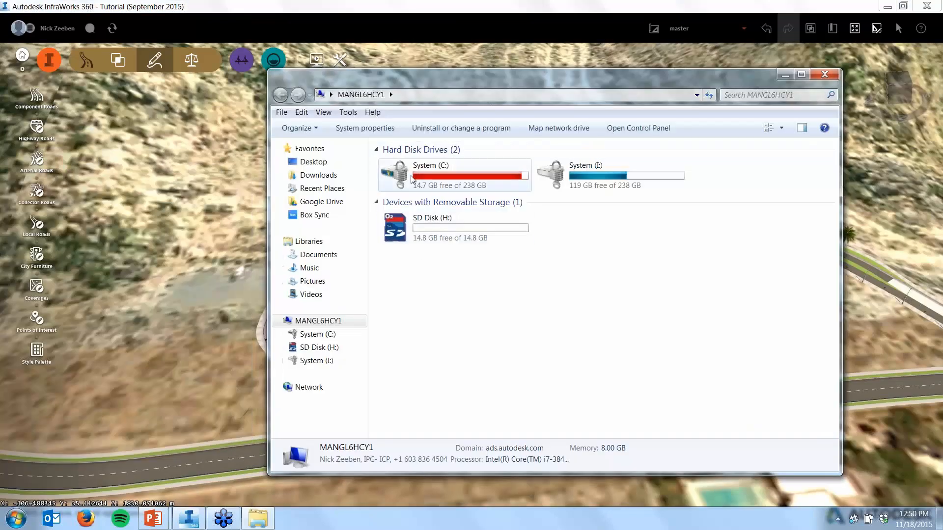
left_click(438, 183)
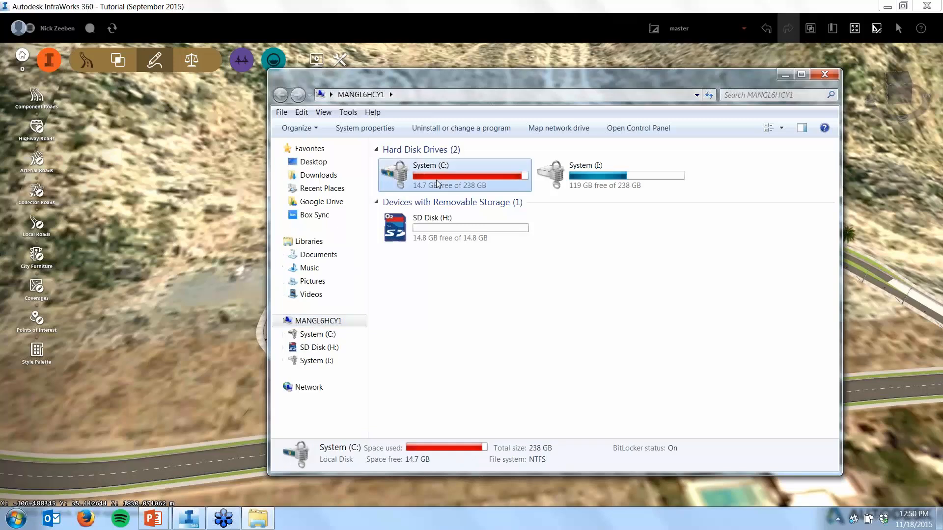
left_click(327, 361)
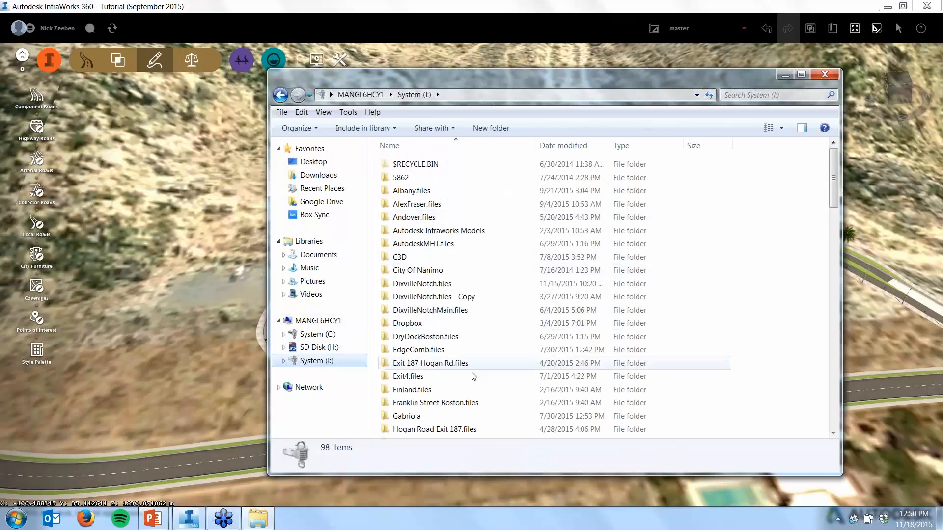
left_click(443, 324)
scroll(442, 329, "down", 4)
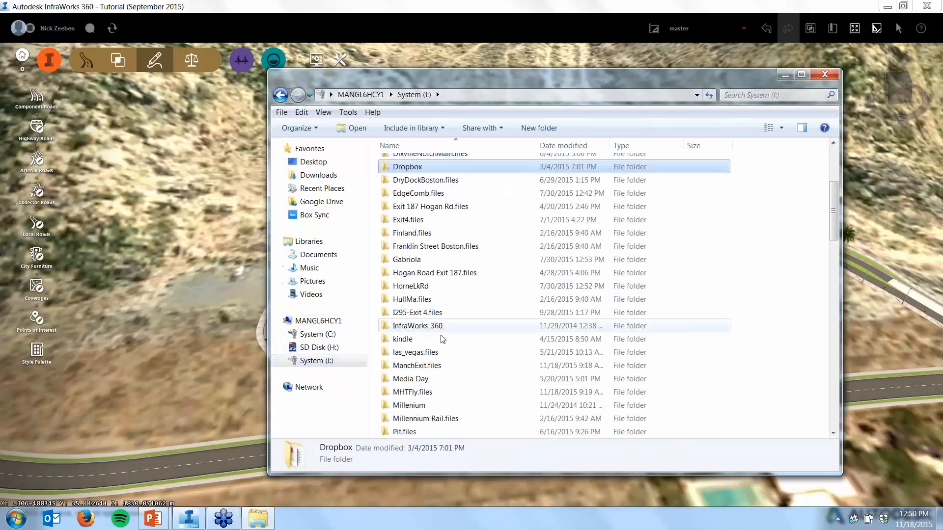
scroll(443, 339, "down", 5)
scroll(449, 365, "down", 3)
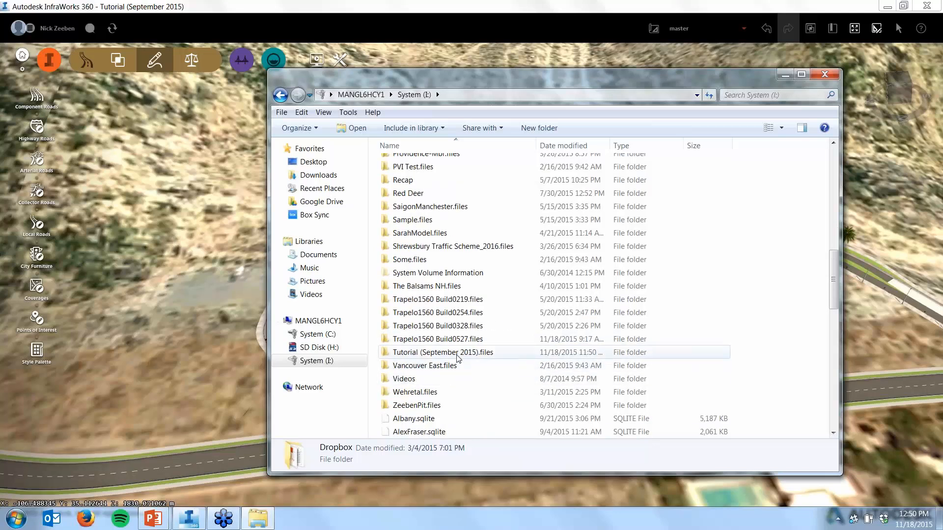
double_click(441, 352)
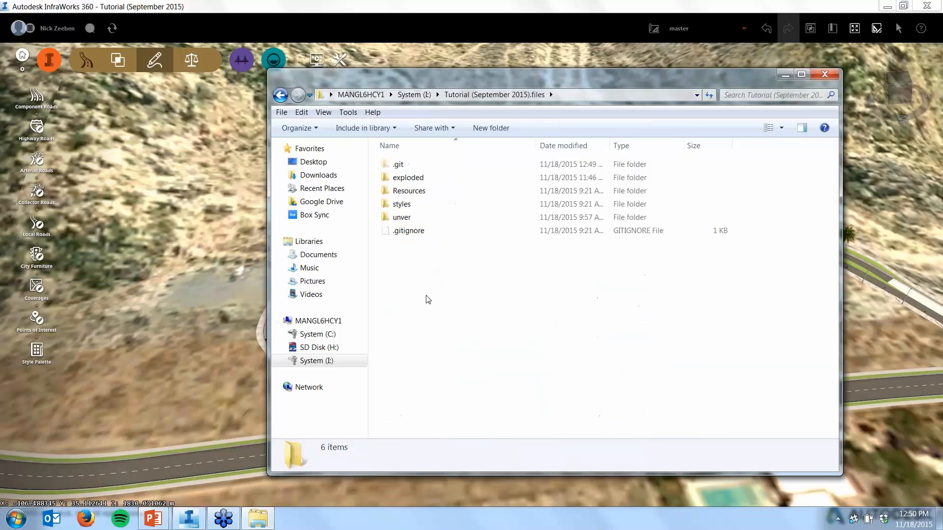
Examine the saved assembly files in the unver, Content, Styles, Component, Custom subfolder and return to InfraWorks
double_click(407, 221)
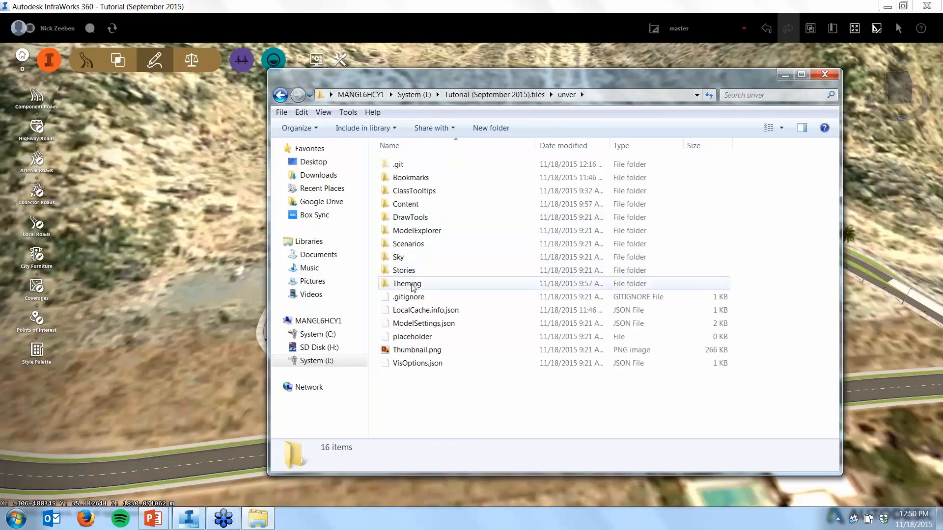
double_click(420, 205)
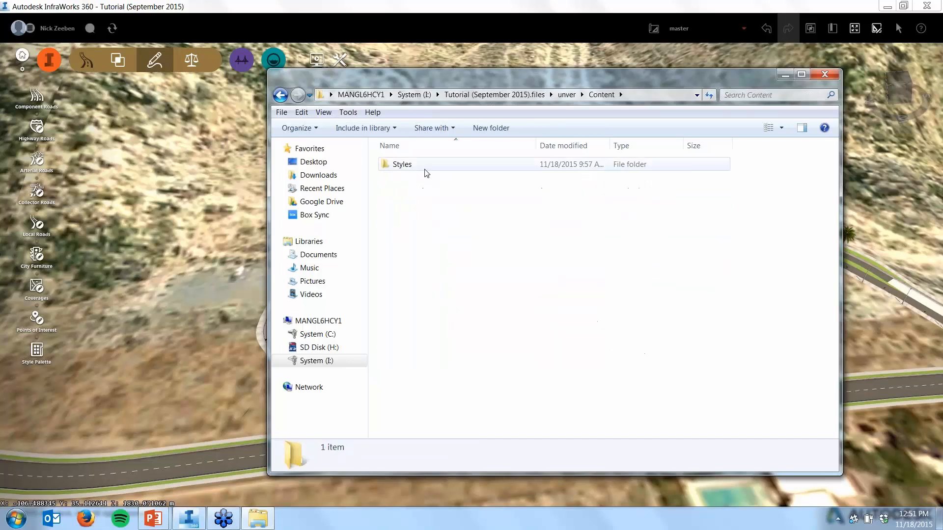
double_click(423, 168)
double_click(428, 180)
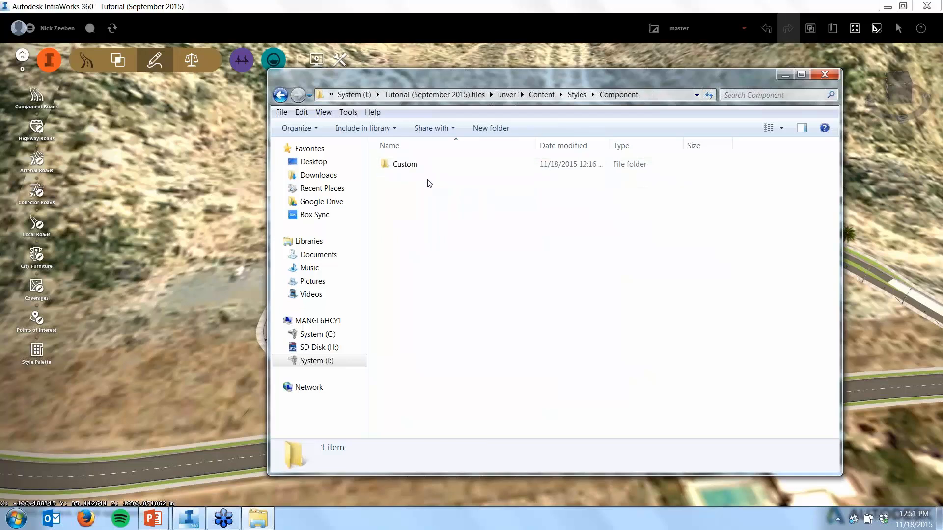
double_click(415, 167)
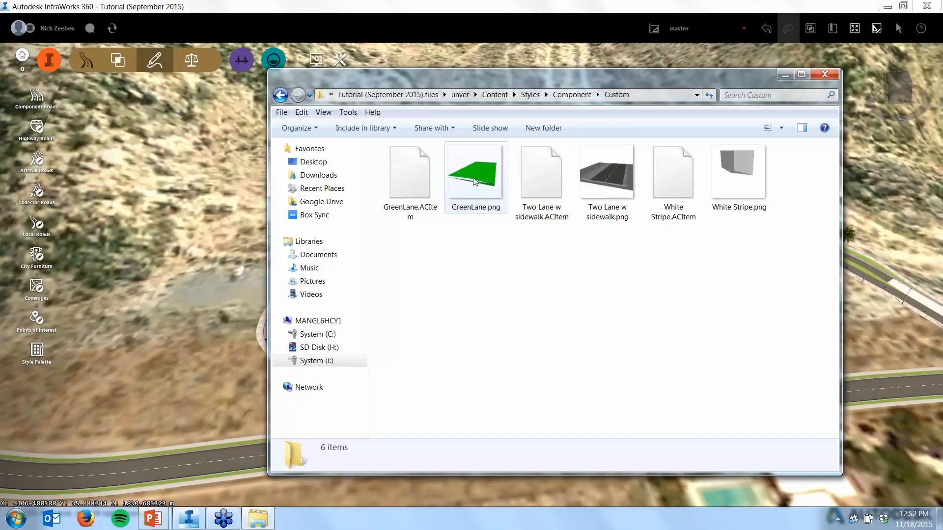
left_click(785, 76)
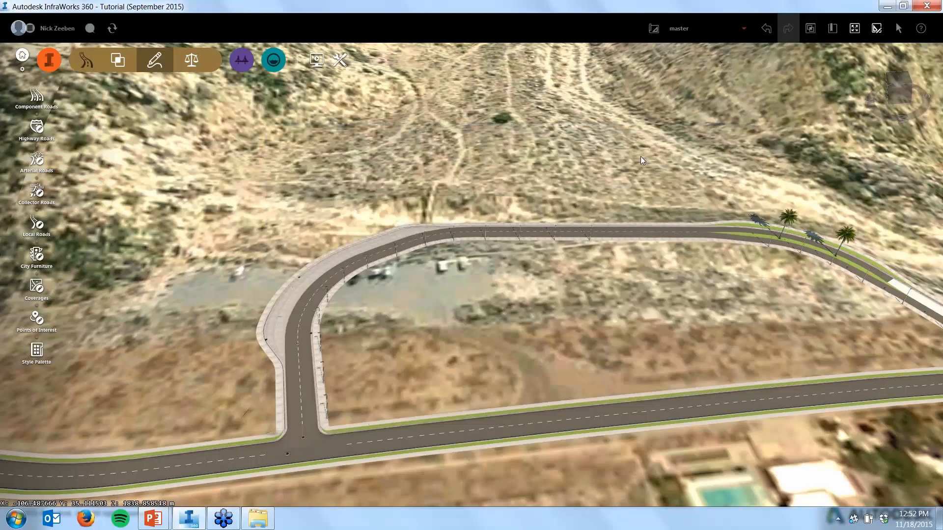
Survey the model from above to find an open stretch of river beside the highway bridge
scroll(641, 156, "down", 3)
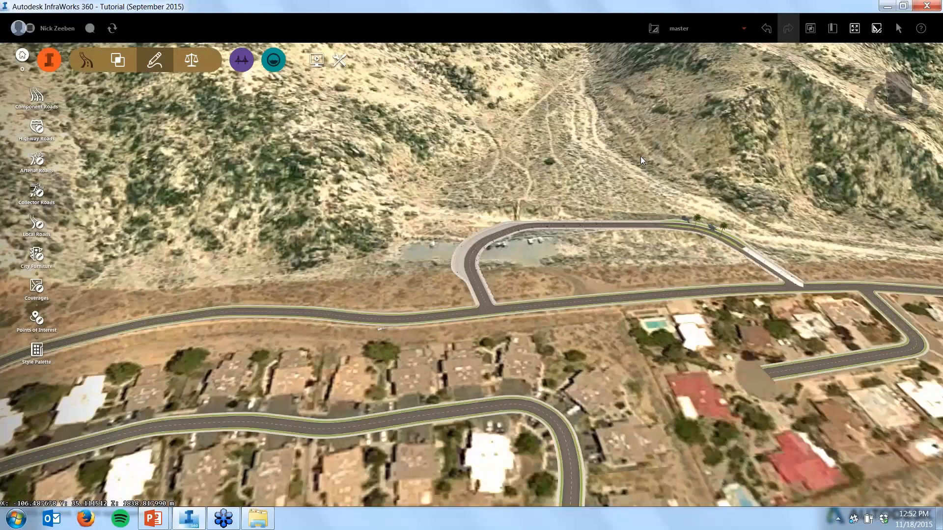
scroll(640, 156, "down", 5)
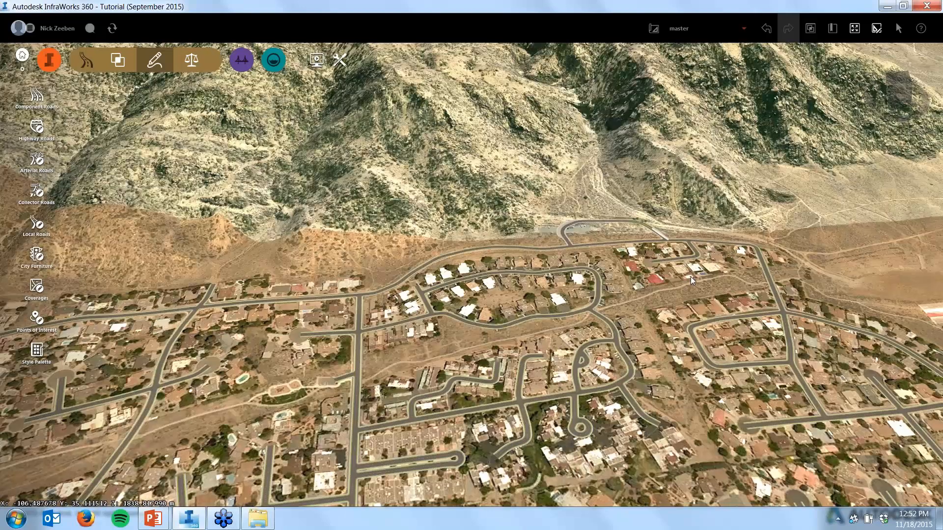
middle_click_drag(690, 276, 470, 319)
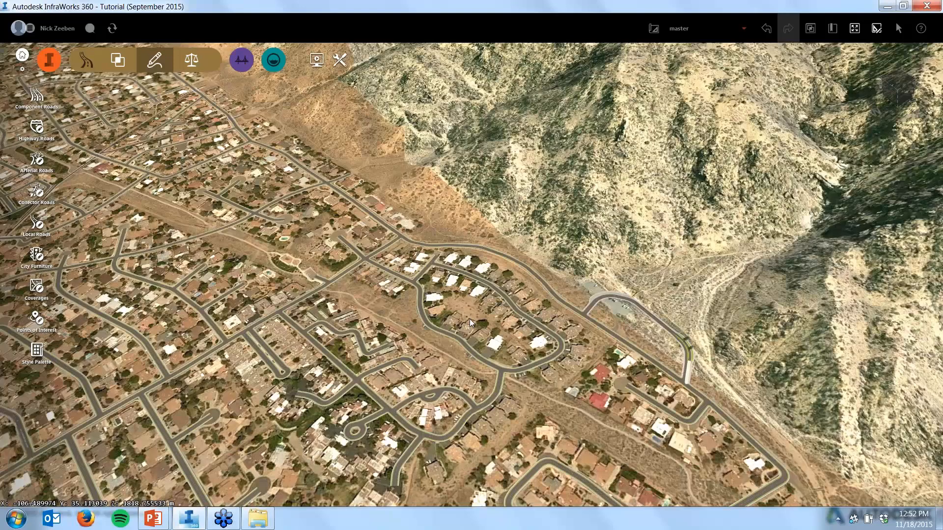
scroll(510, 235, "down", 5)
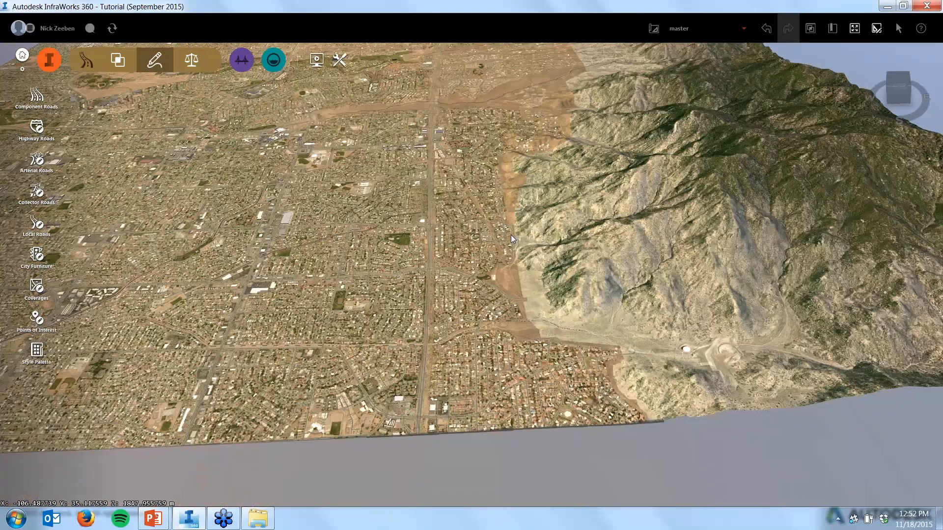
scroll(510, 234, "down", 2)
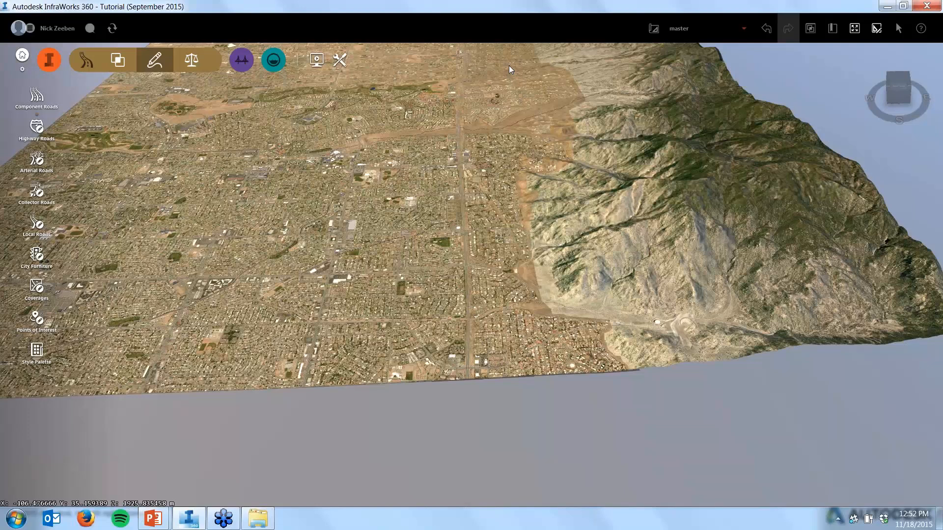
scroll(509, 66, "up", 3)
middle_click_drag(494, 125, 410, 93)
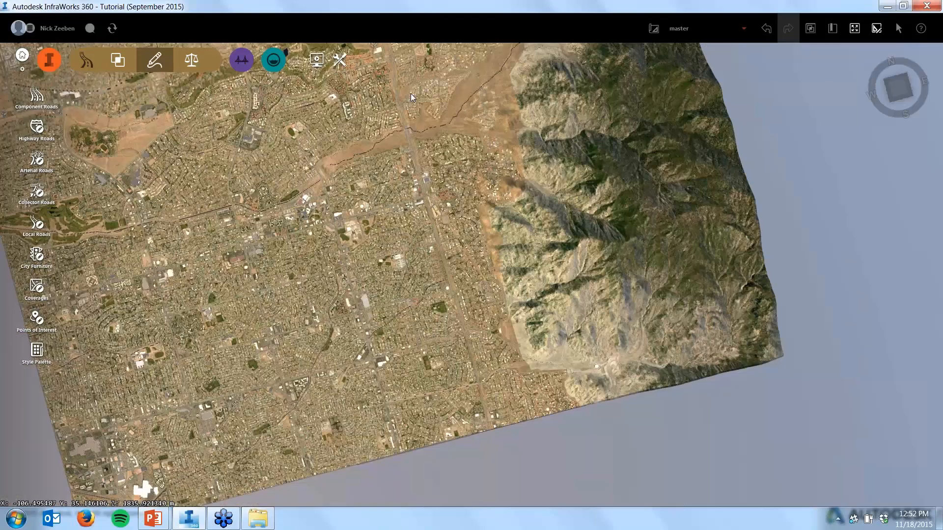
scroll(409, 146, "up", 3)
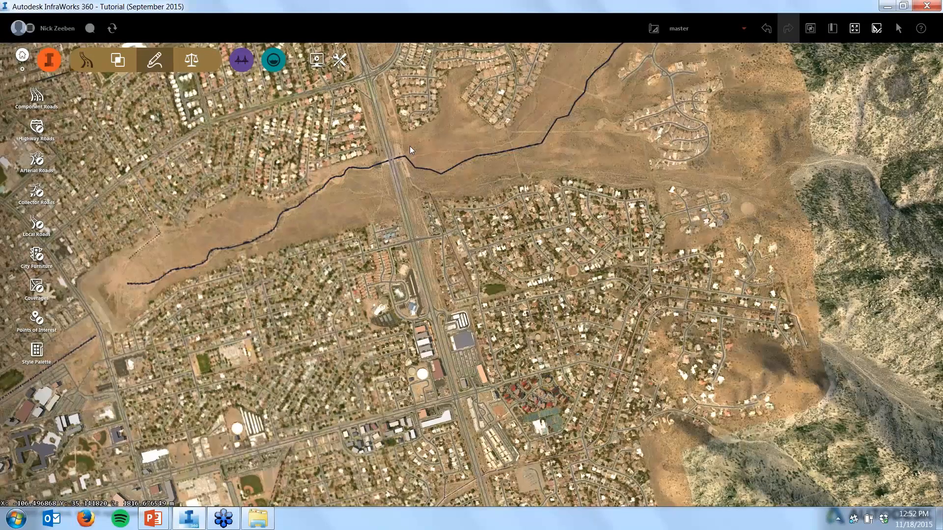
scroll(399, 146, "up", 3)
scroll(400, 149, "down", 2)
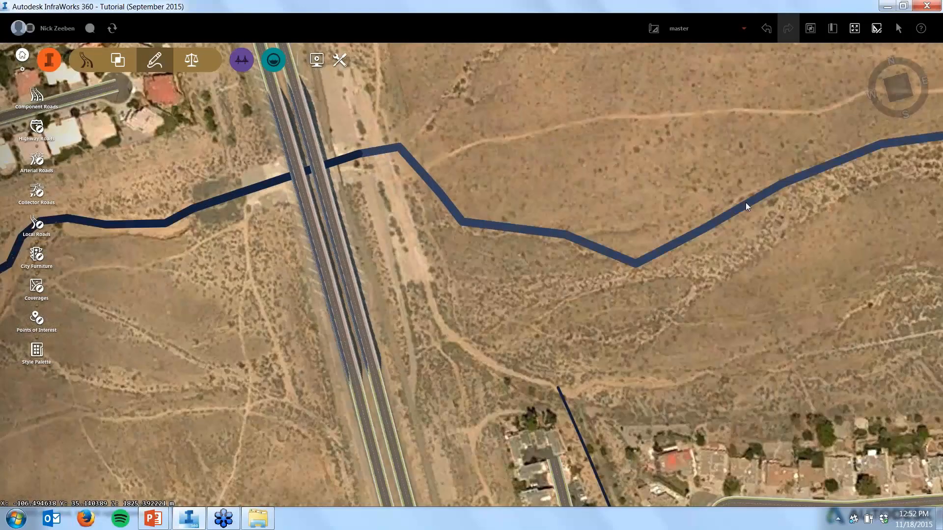
scroll(745, 205, "up", 2)
Draw a straight four-lane divided component road about 367 m long across the river beside the highway
left_click(36, 96)
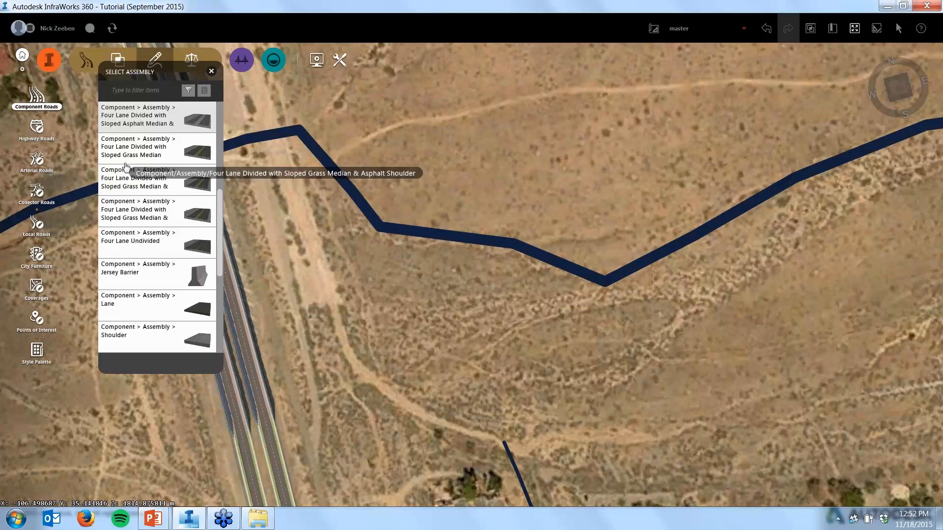
scroll(282, 220, "down", 1)
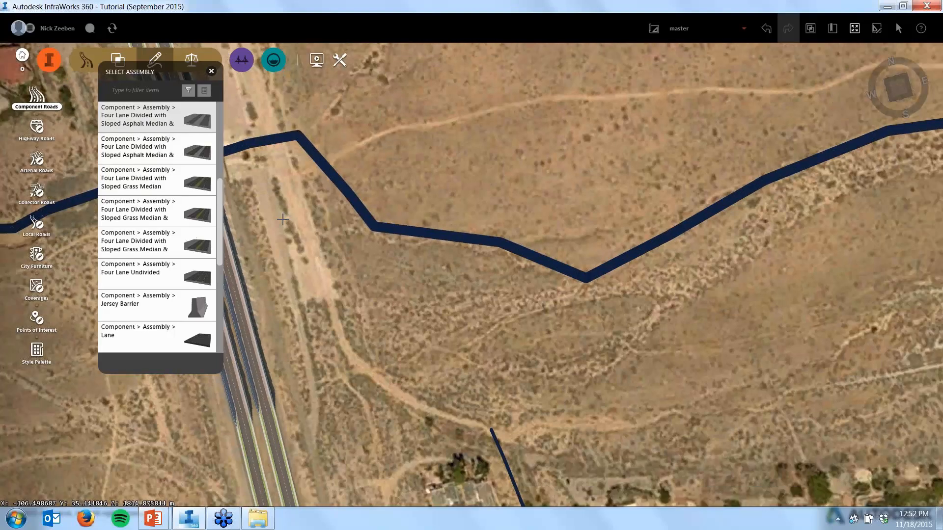
scroll(528, 249, "down", 2)
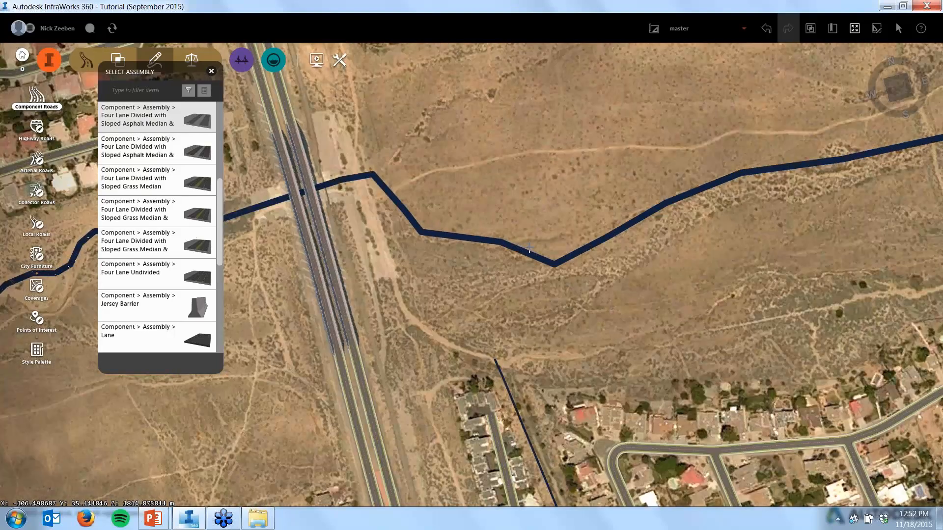
scroll(529, 249, "down", 2)
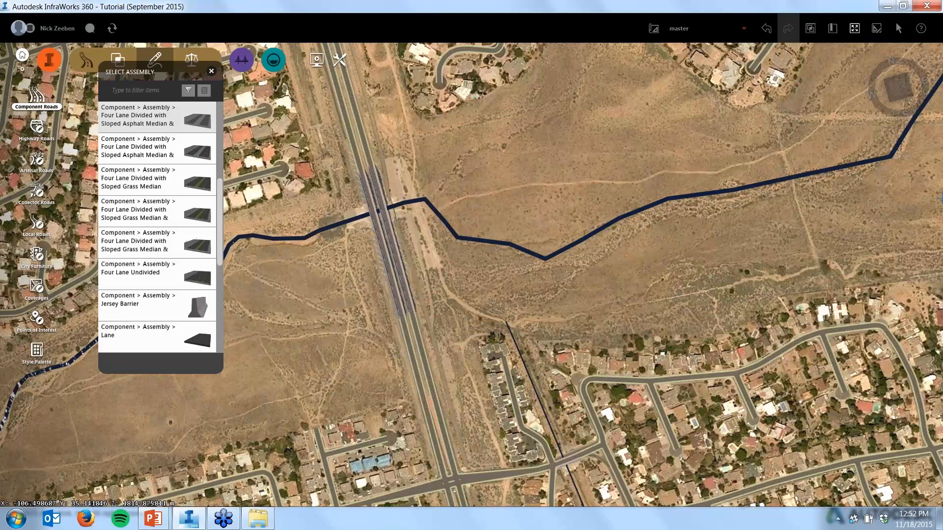
double_click(695, 324)
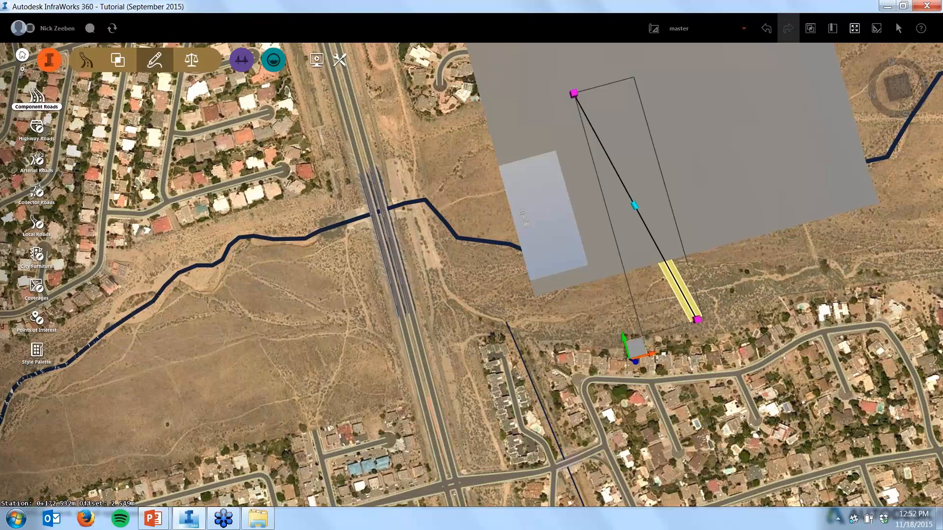
Examine up close where the new component road crosses the river, selecting and deselecting the road
scroll(638, 227, "up", 3)
scroll(637, 224, "up", 2)
left_click_drag(637, 224, 685, 170)
scroll(614, 161, "up", 5)
left_click_drag(614, 177, 637, 138)
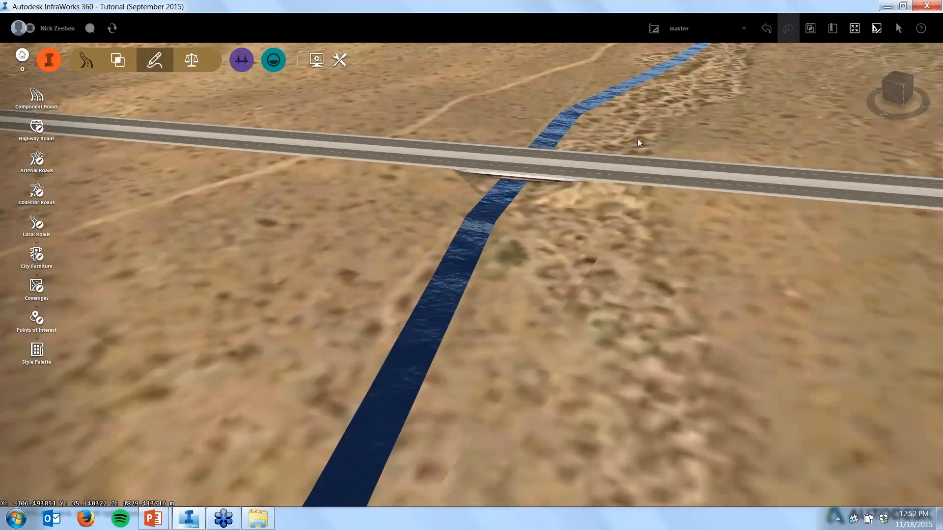
scroll(538, 164, "up", 3)
left_click(561, 137)
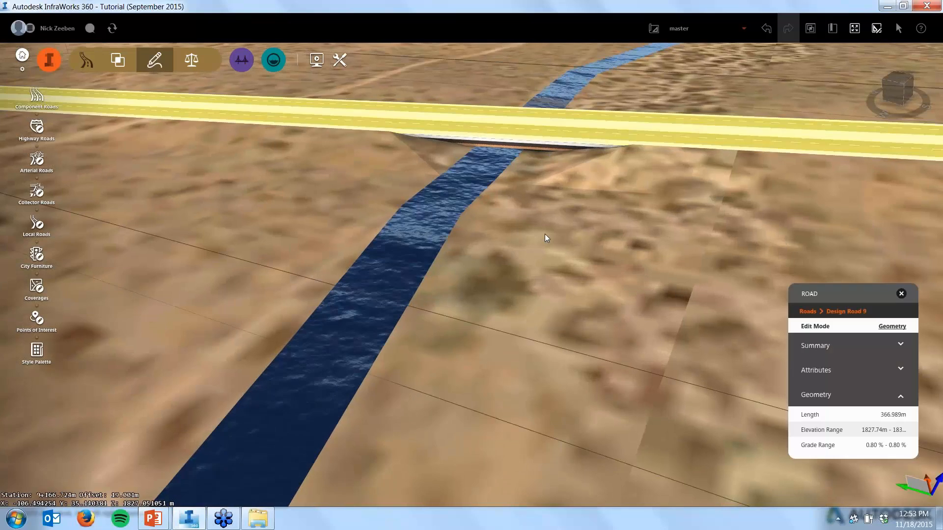
scroll(520, 273, "down", 2)
right_click(576, 150)
left_click(597, 335)
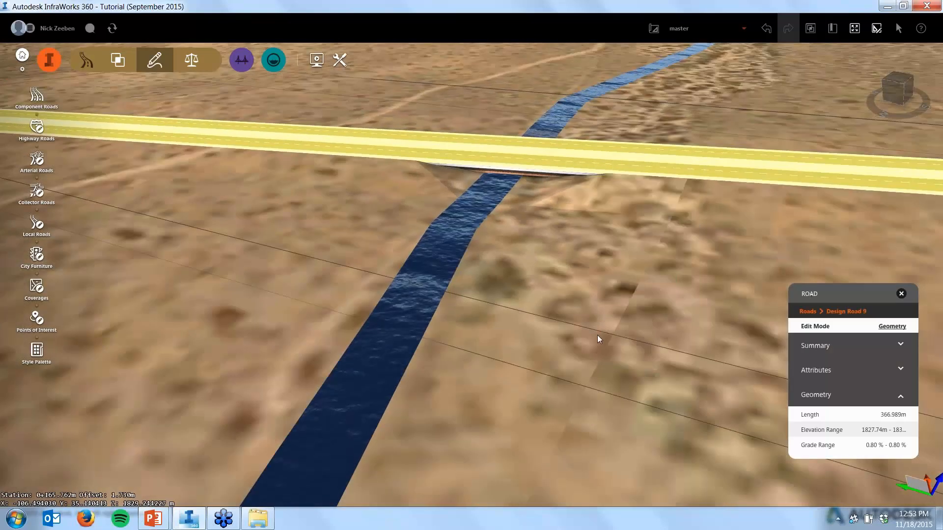
left_click(597, 336)
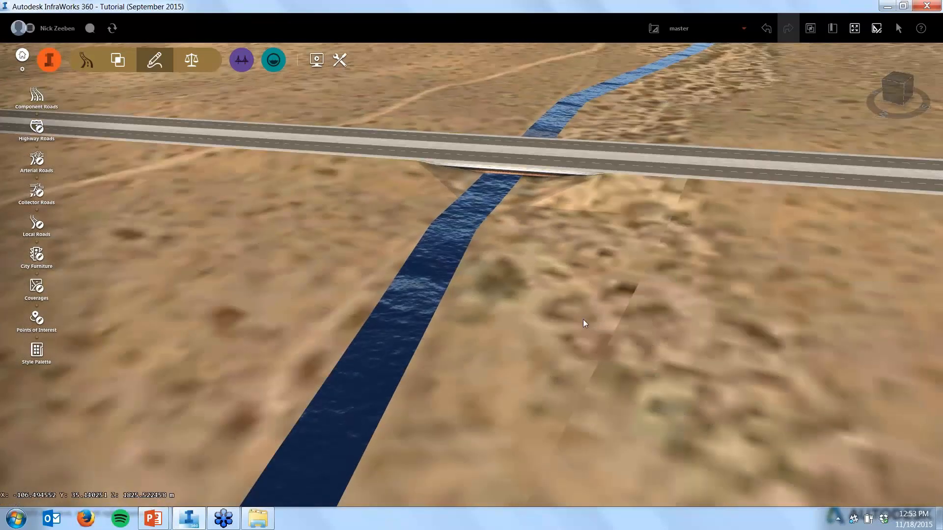
Add a vertical geometry point to the new road near the river crossing and raise it to grades of about 4.1 %
left_click(585, 157)
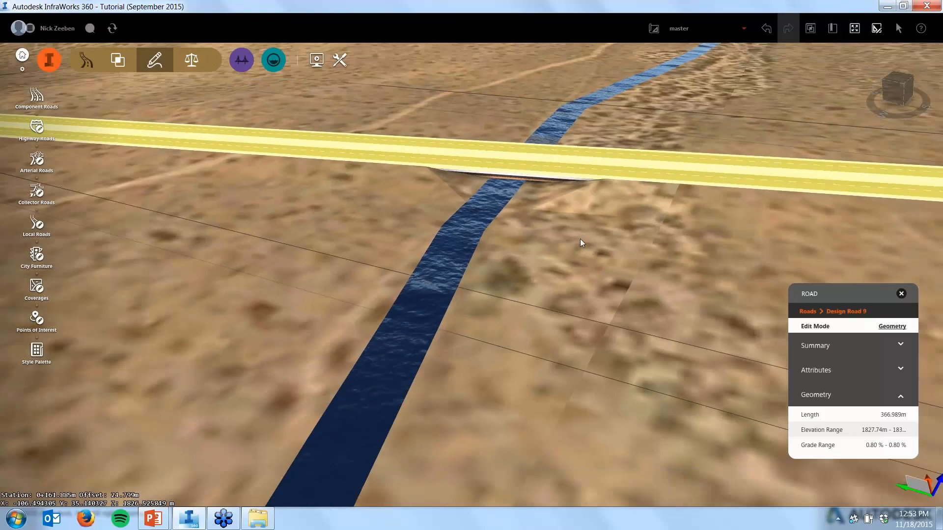
scroll(579, 239, "down", 1)
double_click(679, 155)
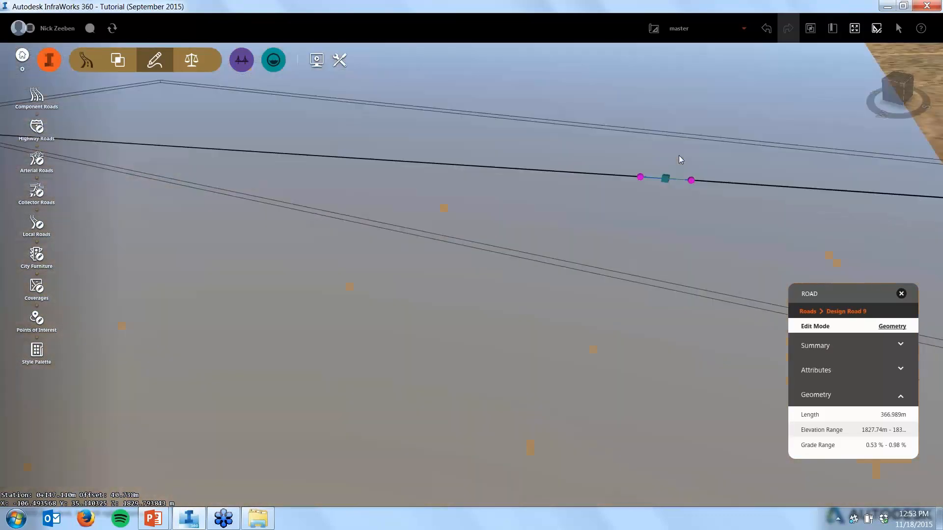
left_click_drag(665, 177, 671, 148)
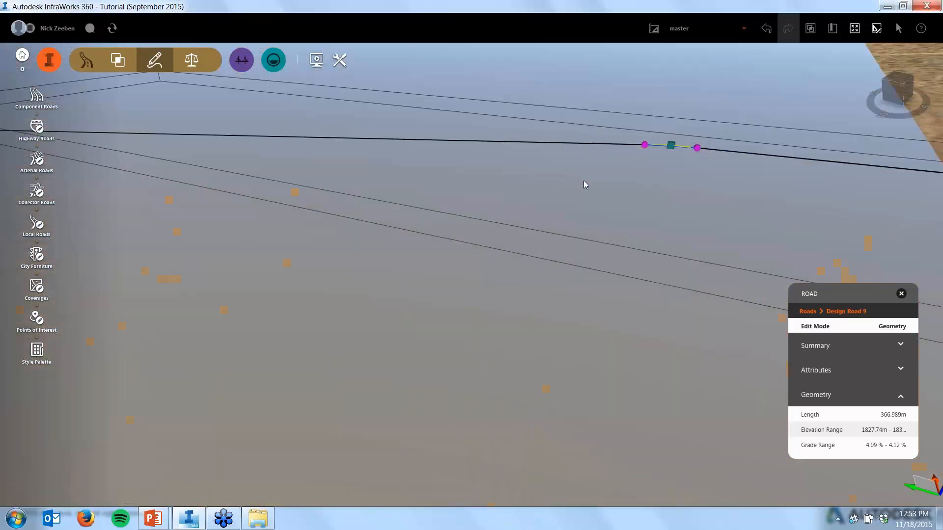
Finish editing the road geometry and inspect the bridge over the river, selecting it to view its attributes
key("Escape")
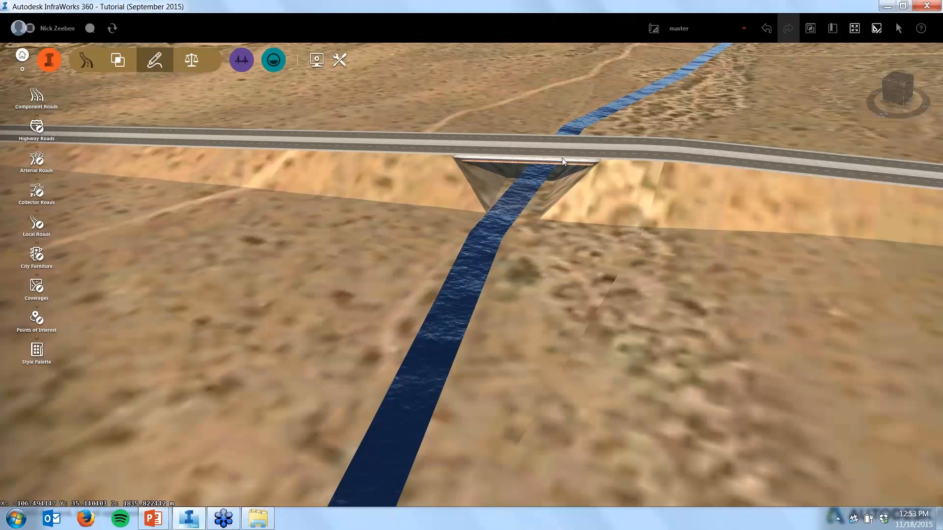
left_click_drag(562, 157, 555, 112)
scroll(523, 218, "up", 3)
left_click_drag(522, 218, 530, 128)
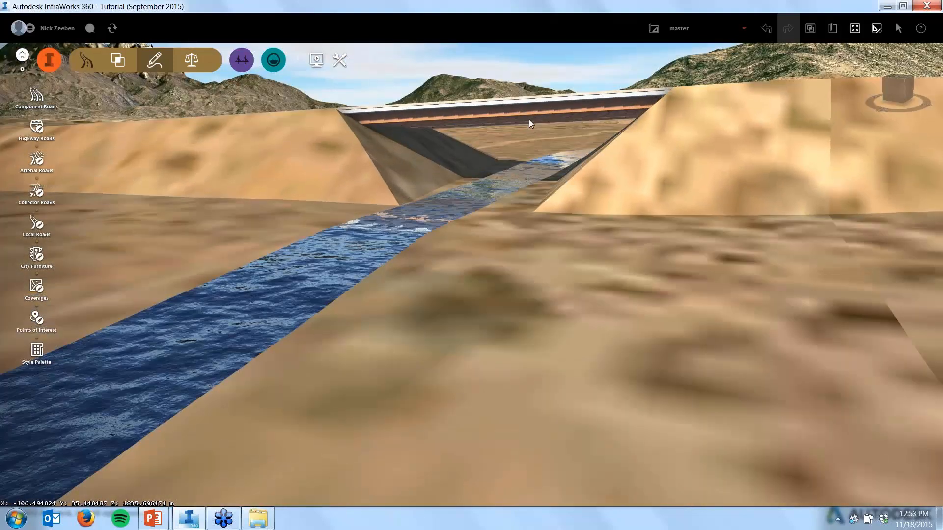
left_click(533, 115)
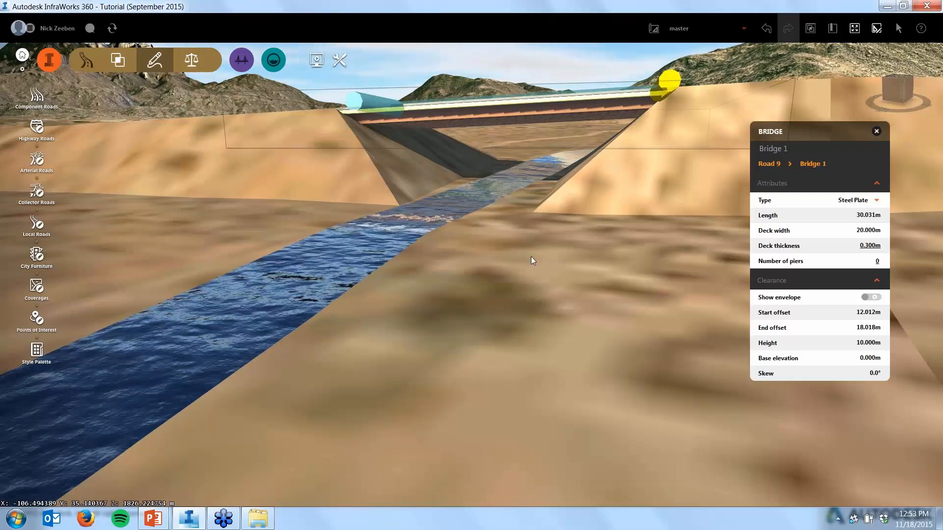
left_click_drag(531, 257, 296, 282)
scroll(297, 283, "down", 3)
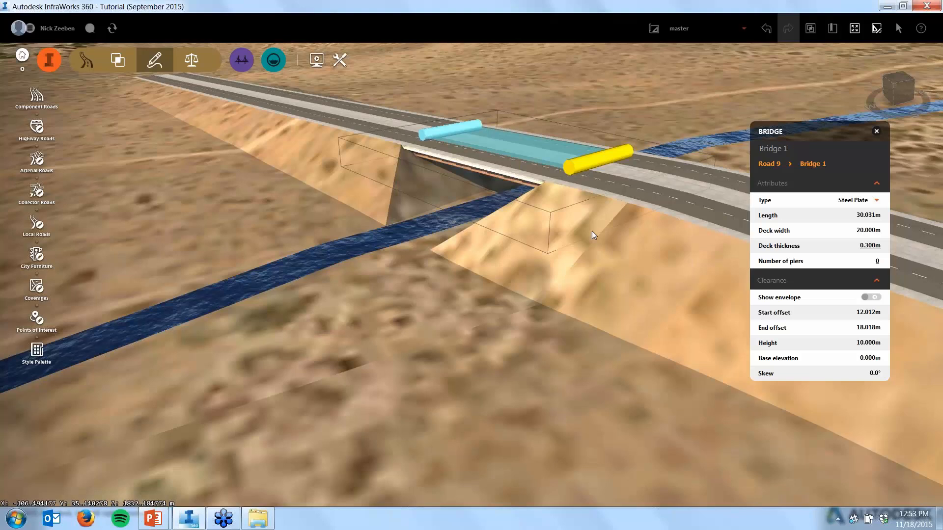
Set the width of the outer lane on one carriageway of the new component road to 6 m
left_click(591, 231)
left_click_drag(592, 231, 618, 229)
left_click(621, 228)
left_click(622, 228)
right_click(623, 239)
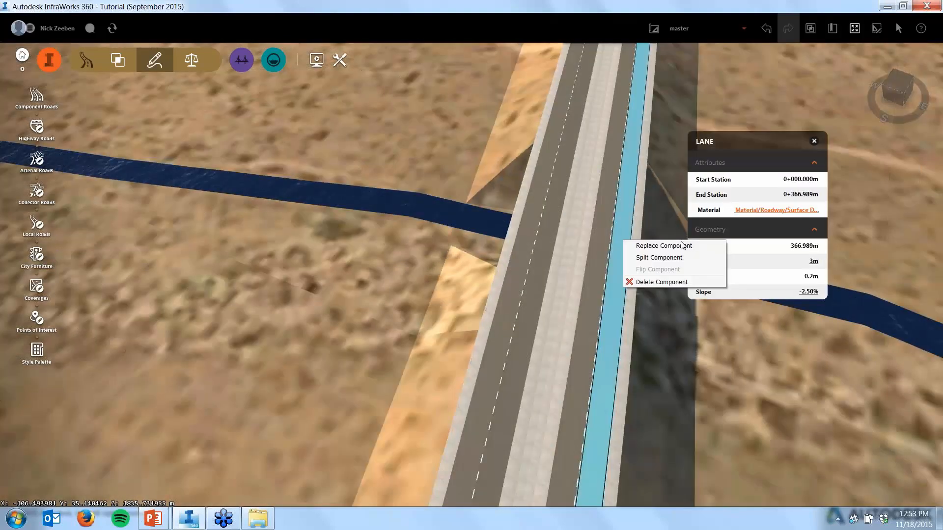
left_click(812, 261)
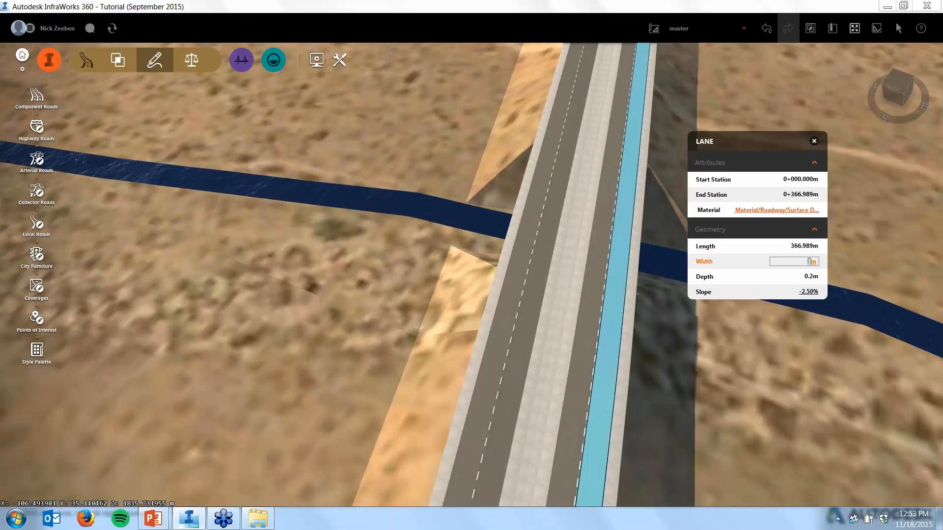
key("Return")
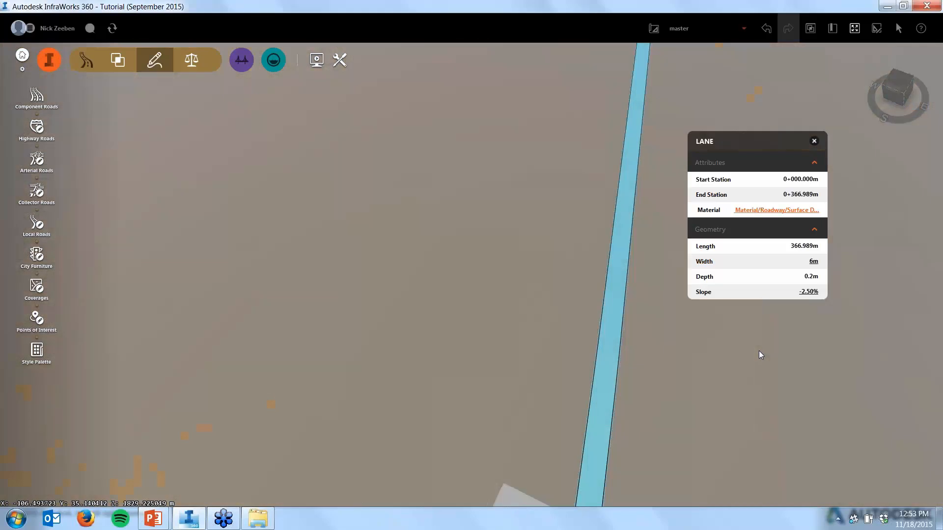
key("Escape")
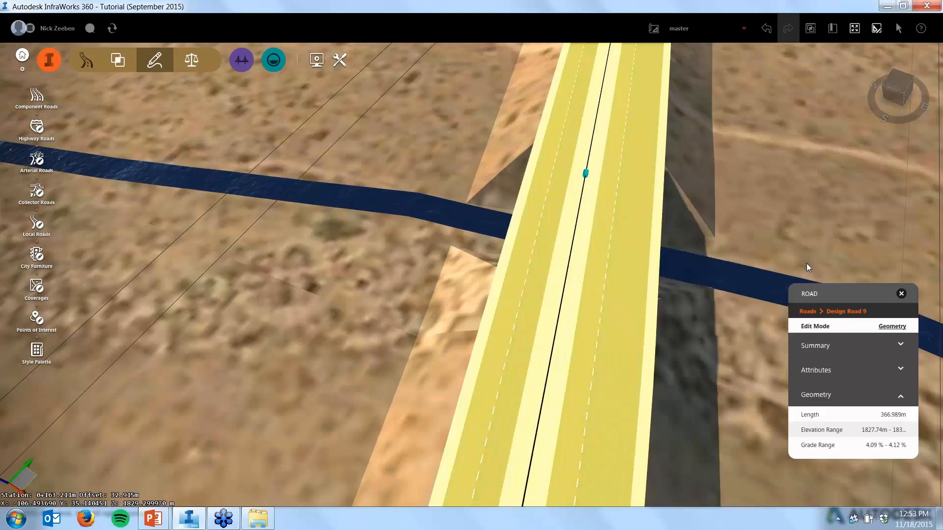
key("Escape")
Examine the widened road and its bridge over the river from underneath, from above and from the side
left_click_drag(741, 364, 606, 277)
scroll(595, 248, "up", 6)
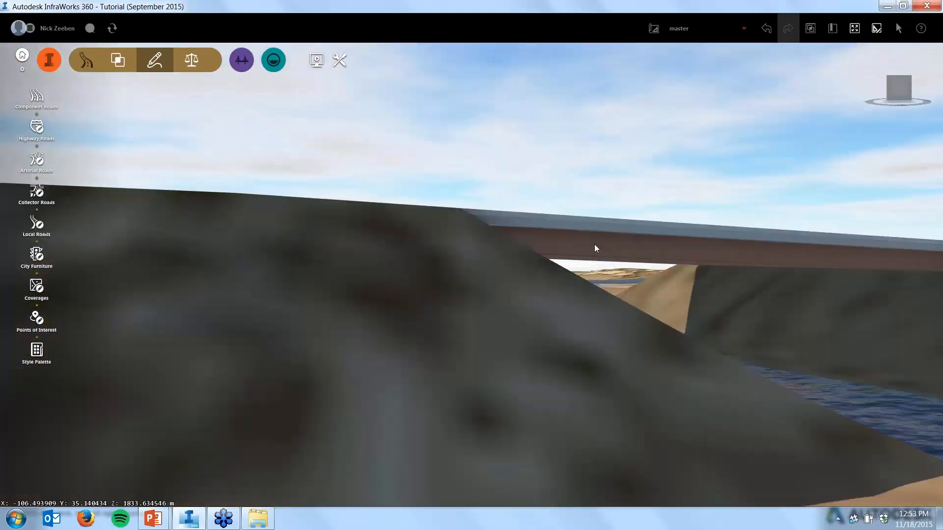
left_click_drag(718, 375, 707, 282)
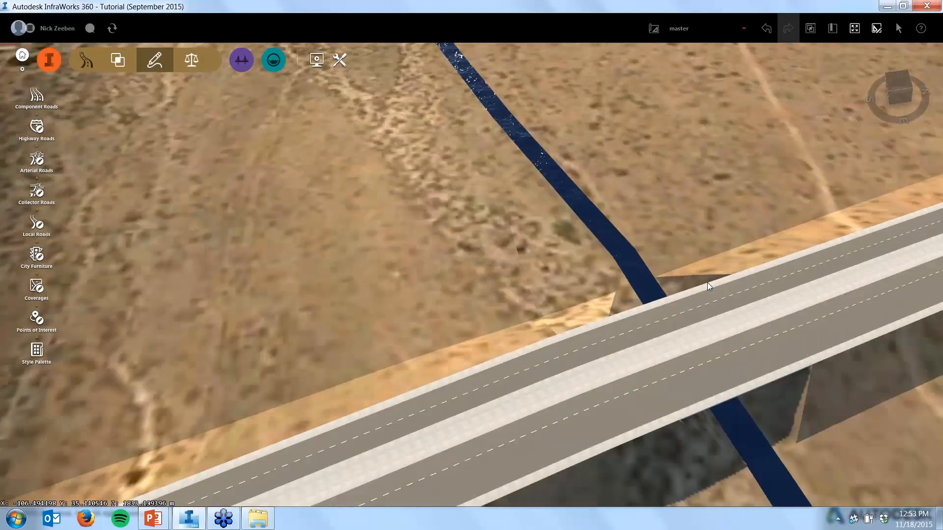
scroll(681, 178, "down", 2)
scroll(682, 178, "down", 3)
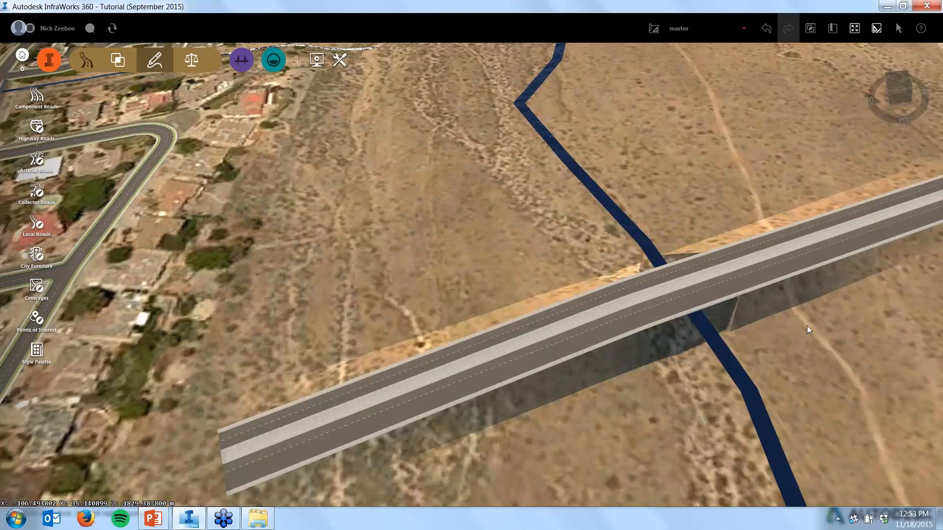
middle_click_drag(807, 327, 801, 327)
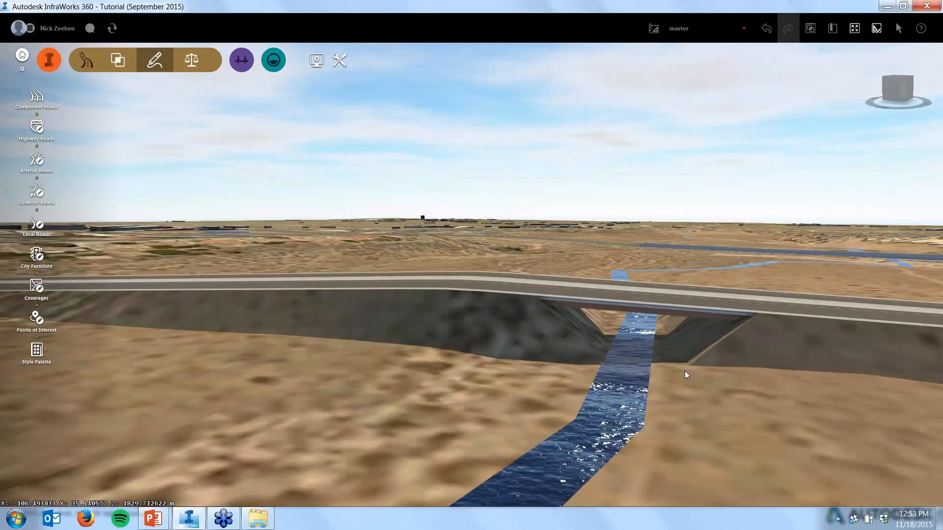
left_click_drag(685, 370, 673, 383)
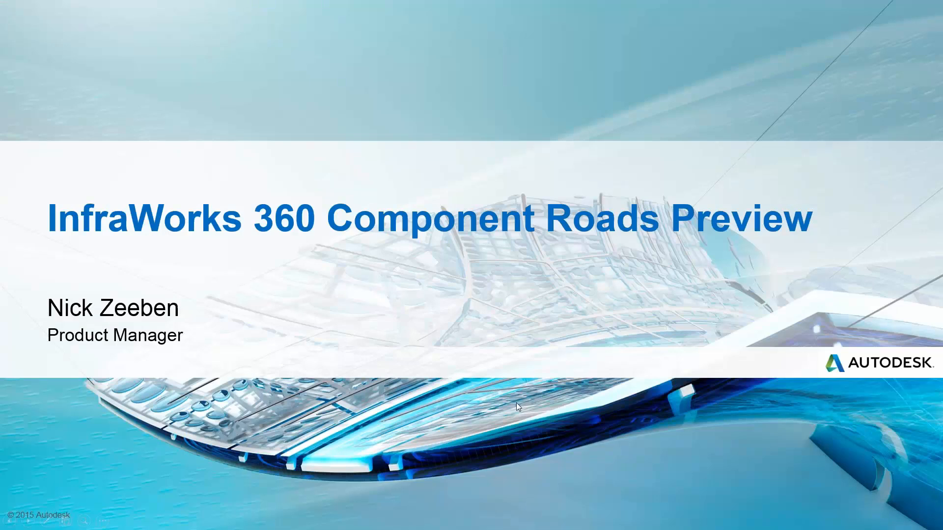
left_click(517, 403)
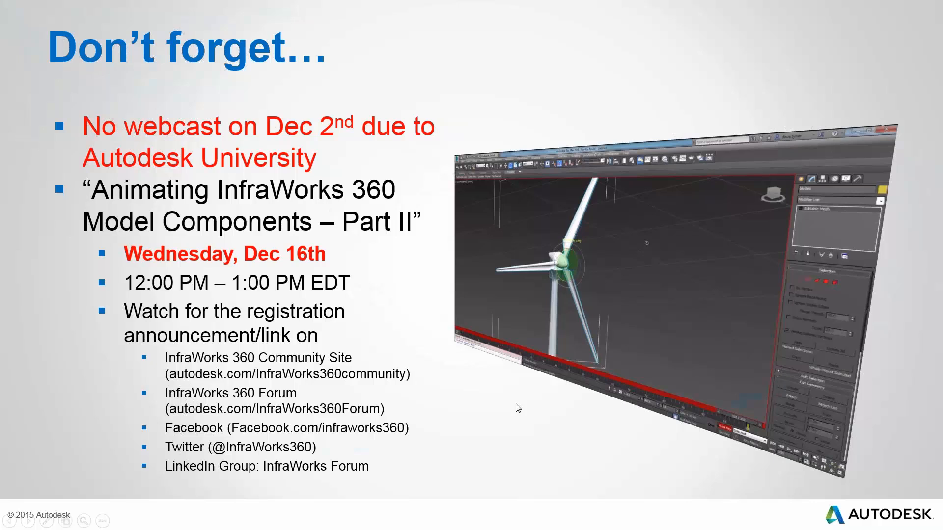